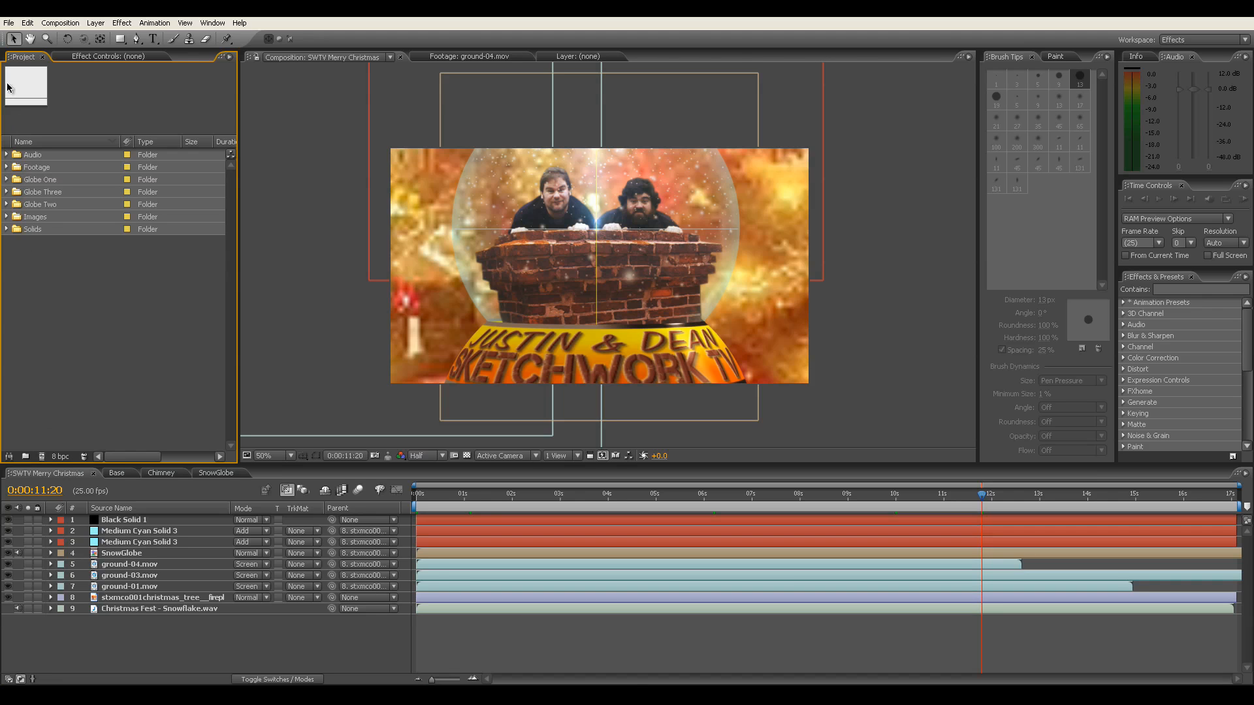
Create a composition named Base with a frame size of 1280 x 1280 pixels.
click(42, 24)
click(78, 36)
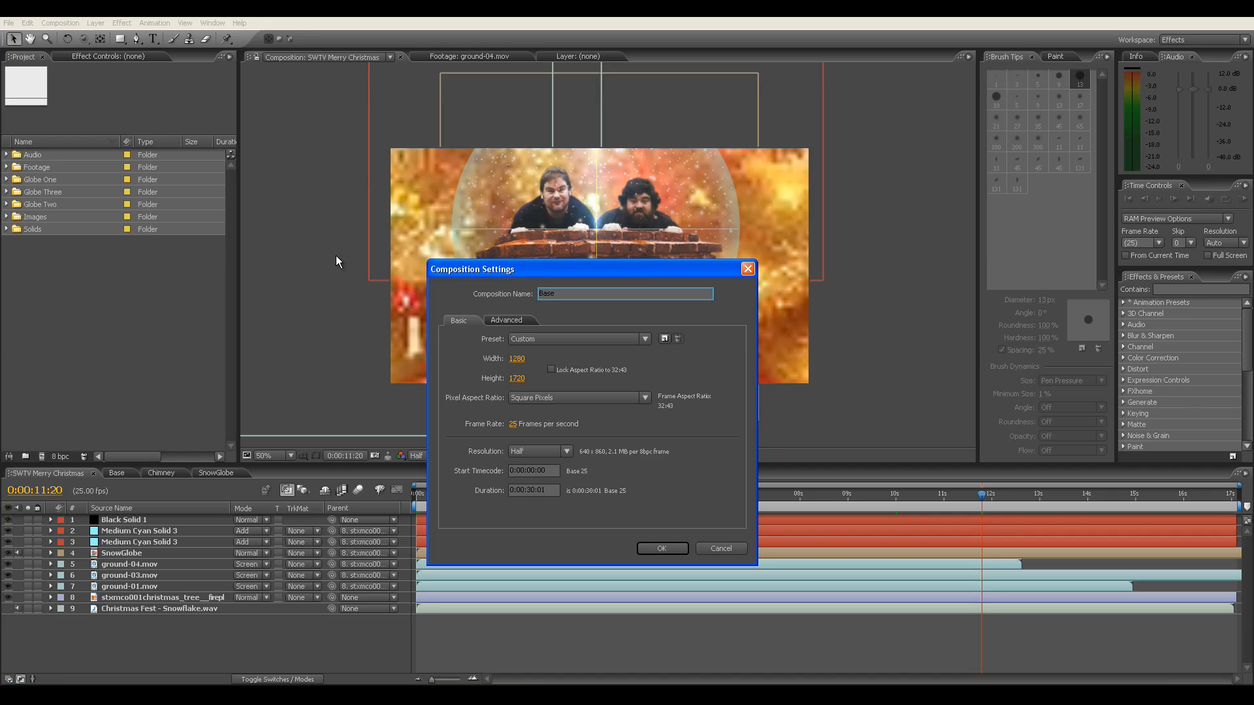
click(516, 359)
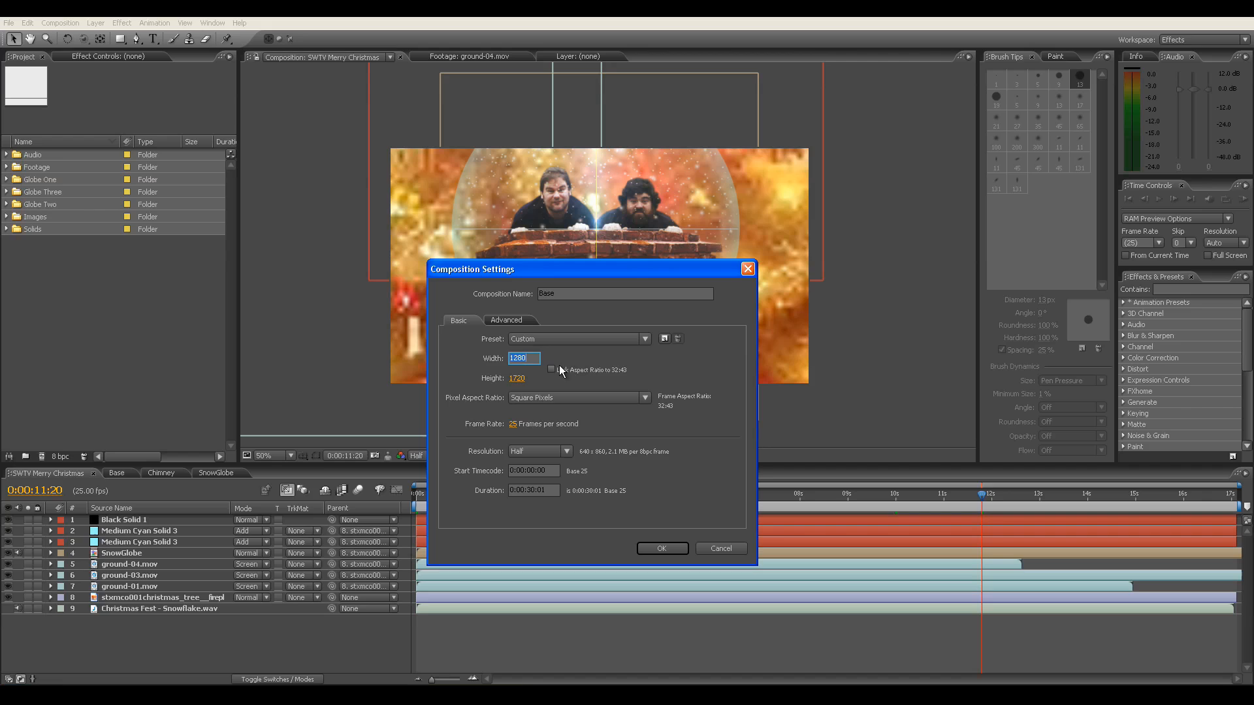
click(517, 379)
text(1280)
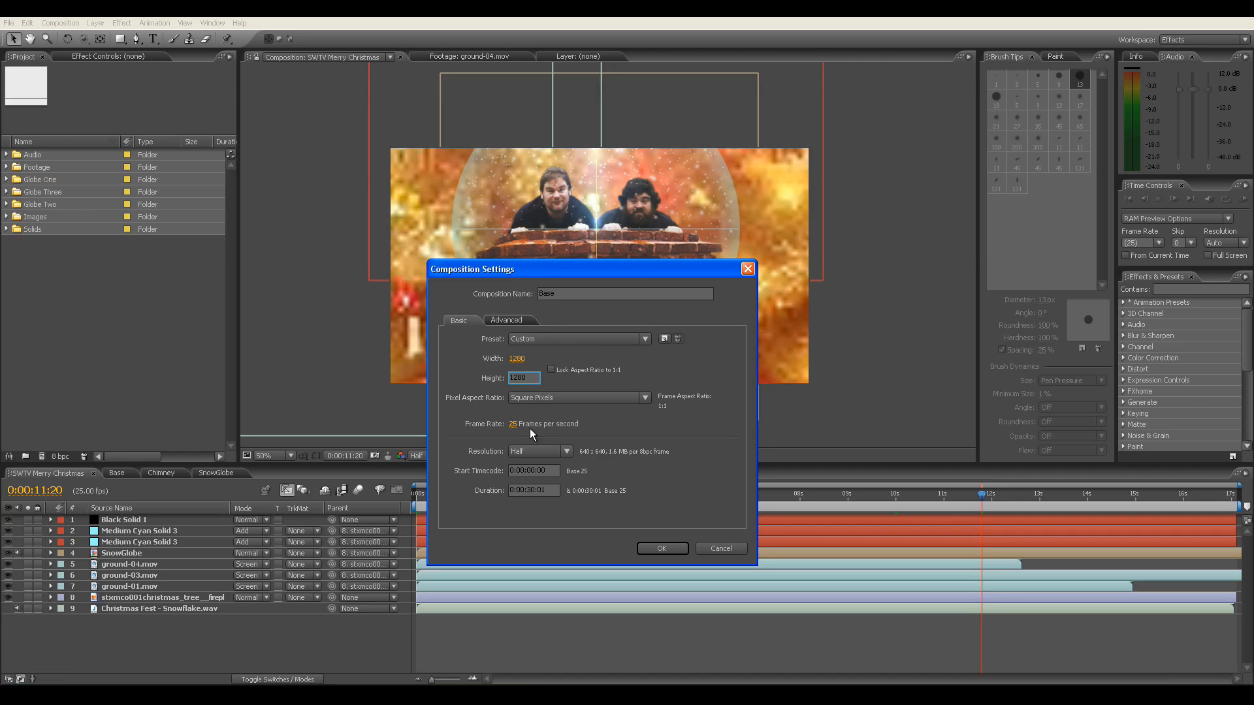
click(659, 549)
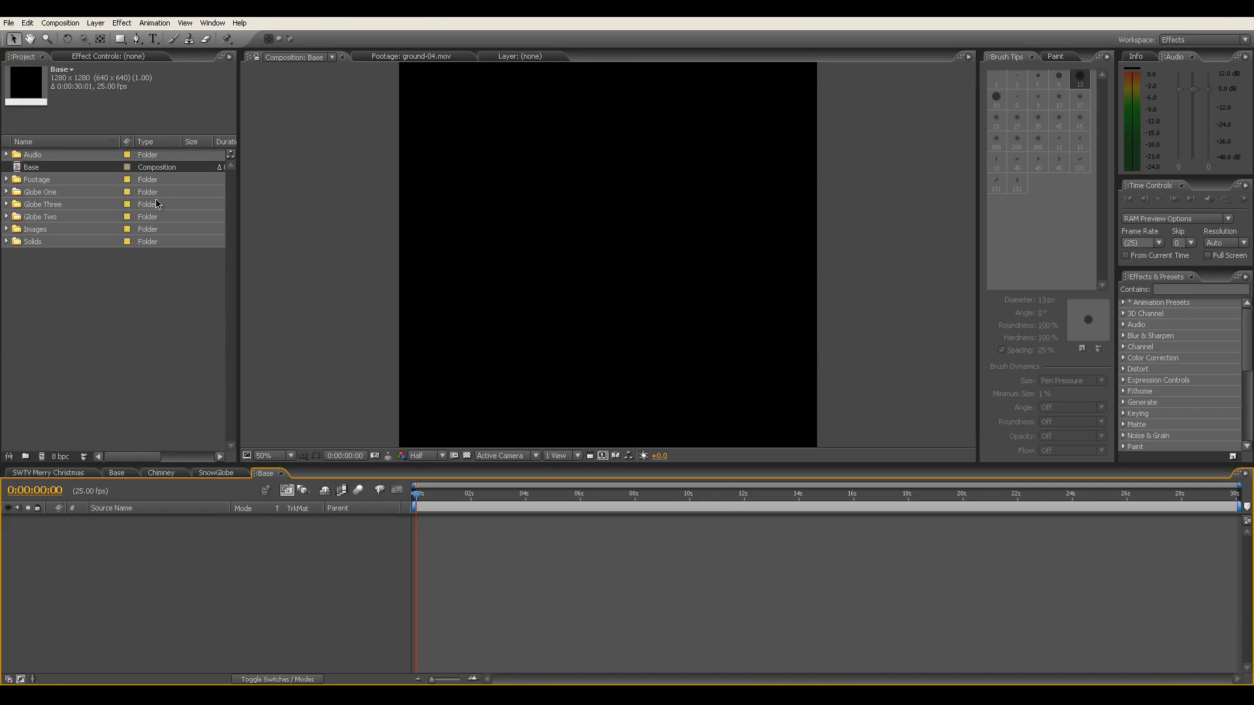
Add a full-frame rectangle shape layer and squash it into a thin full-width horizontal band in the upper part of the frame.
double_click(121, 40)
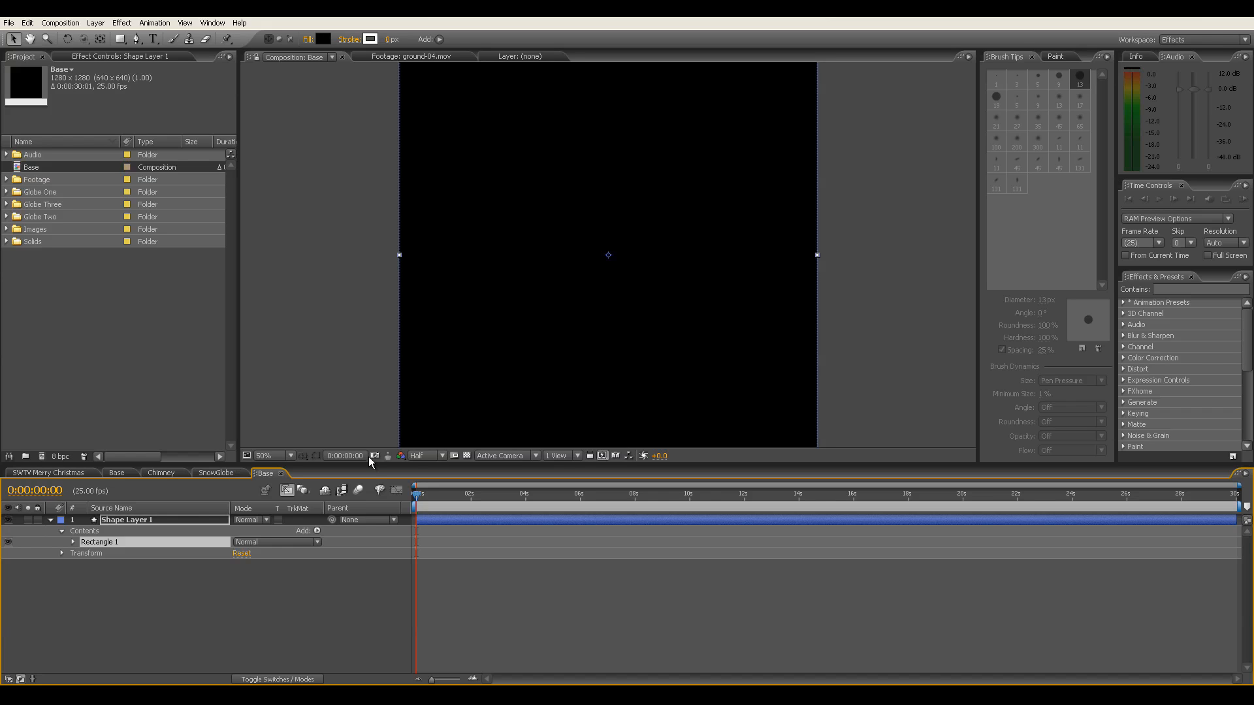
key(comma)
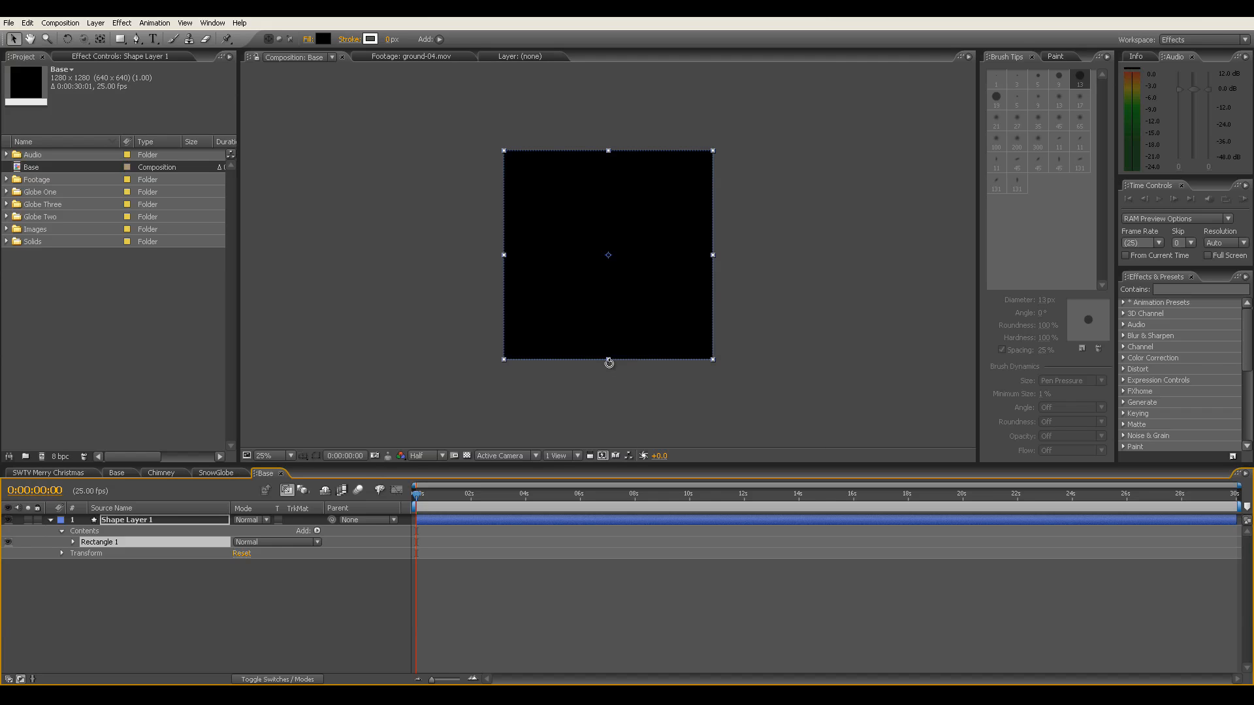
drag(609, 363, 601, 218)
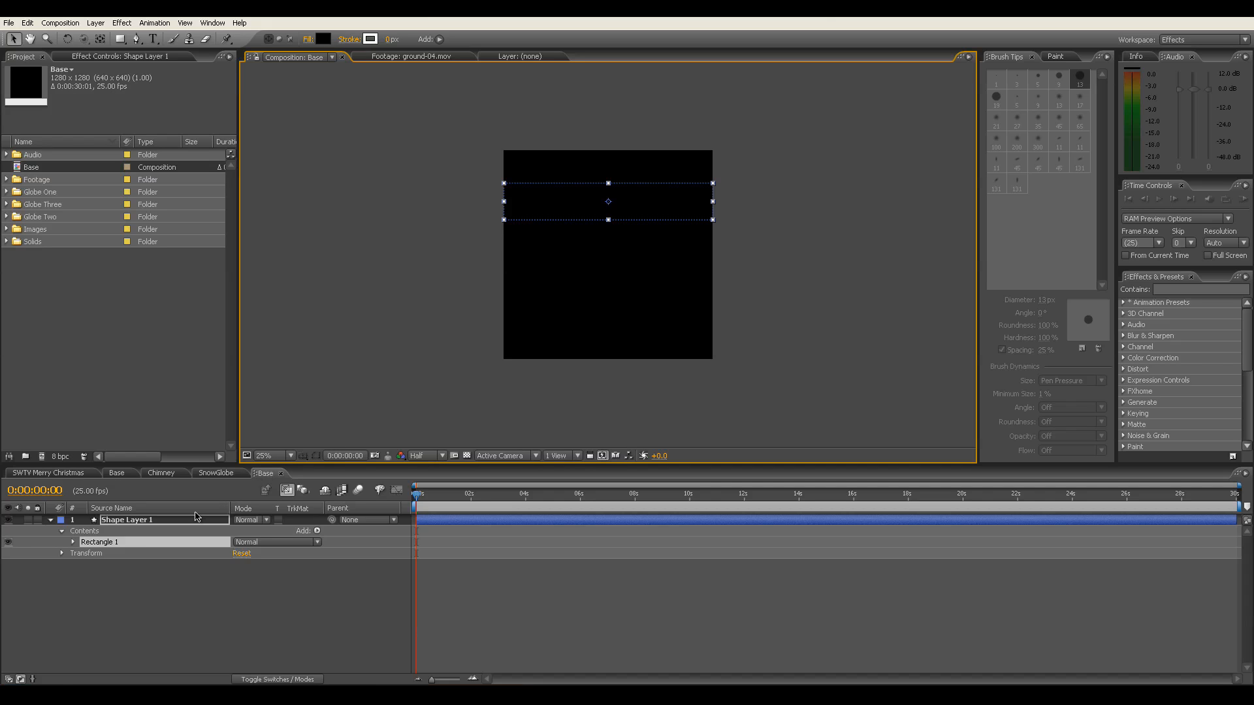
Delete the default stroke and fill from Rectangle 1 of the shape layer.
click(73, 543)
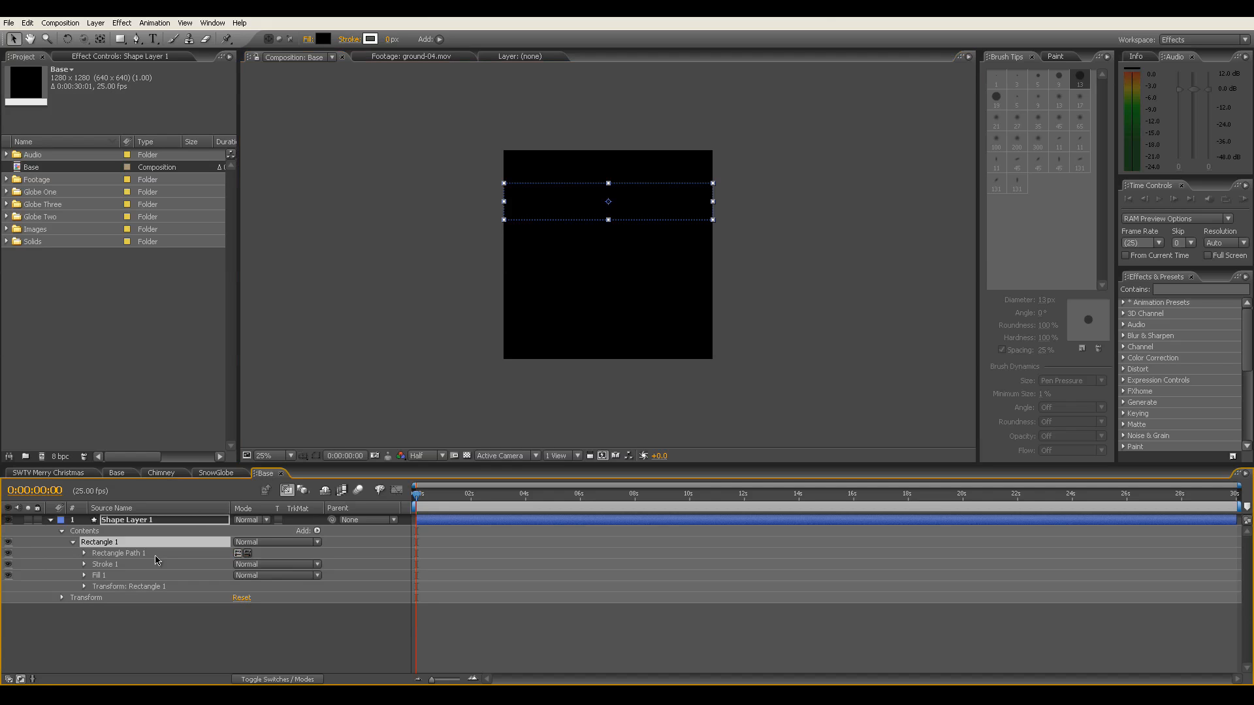
click(107, 565)
key(Delete)
click(112, 565)
key(Delete)
Add a gradient stroke and a gradient fill to Rectangle 1.
click(118, 543)
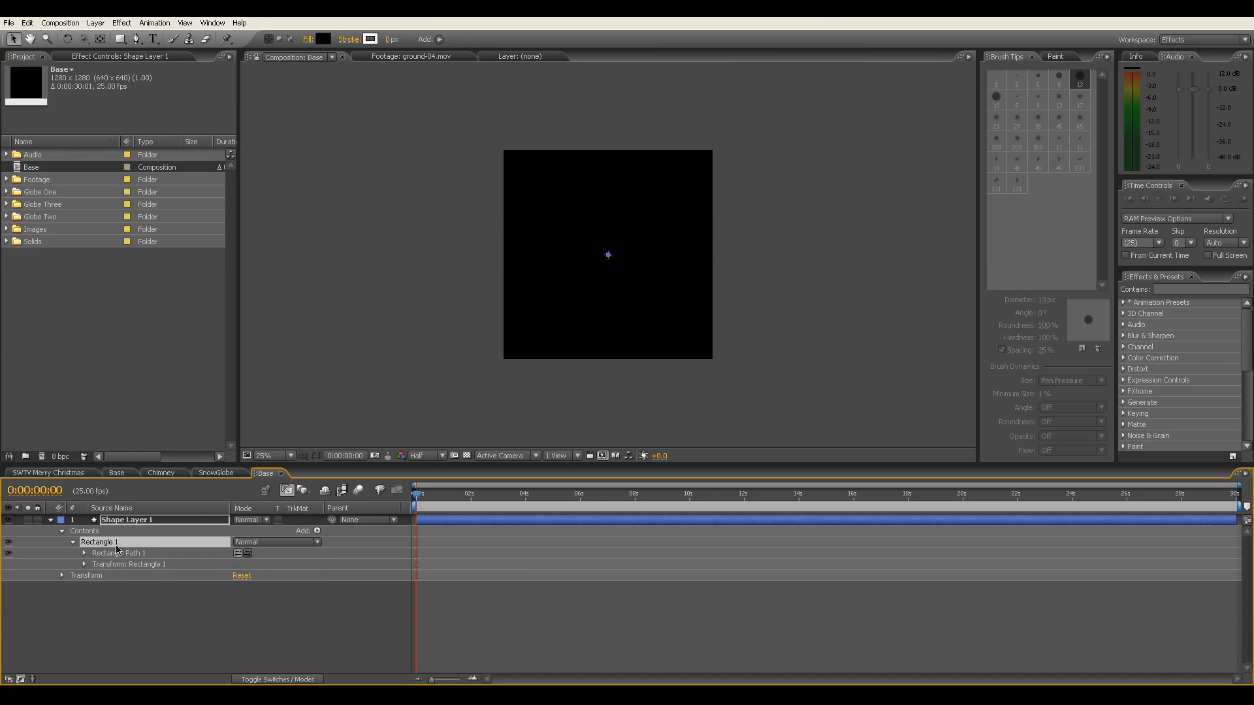
click(317, 532)
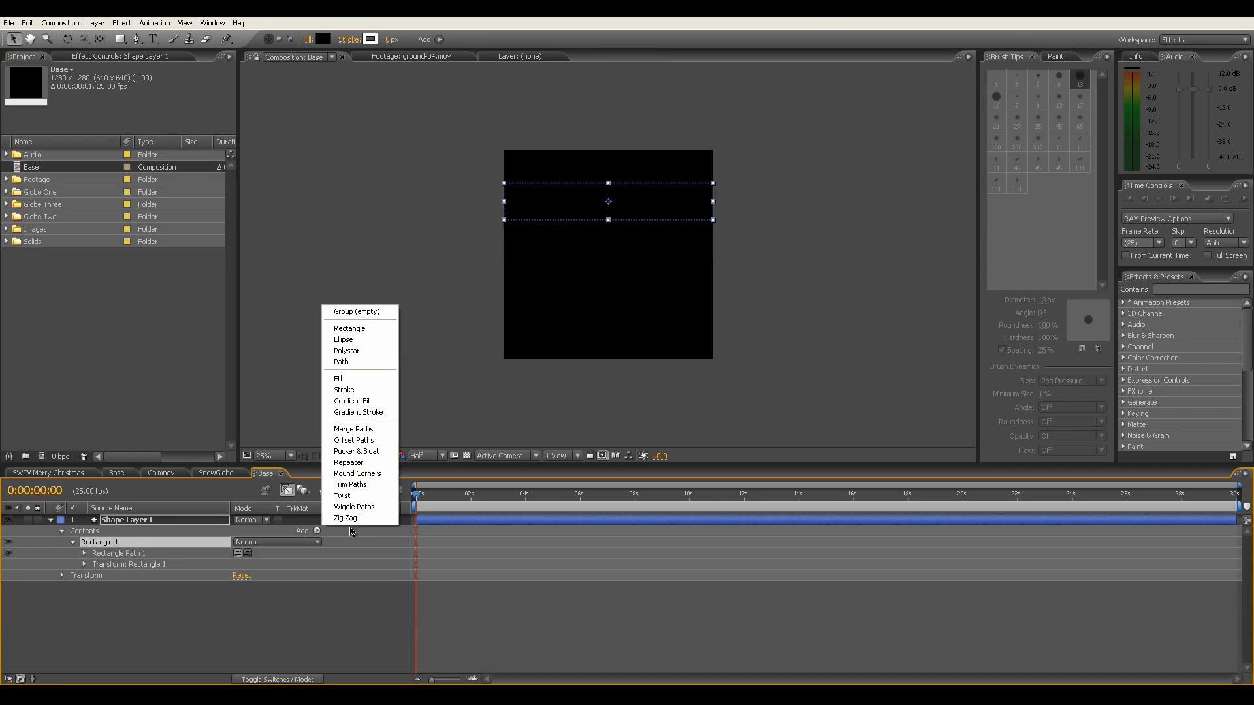
click(374, 413)
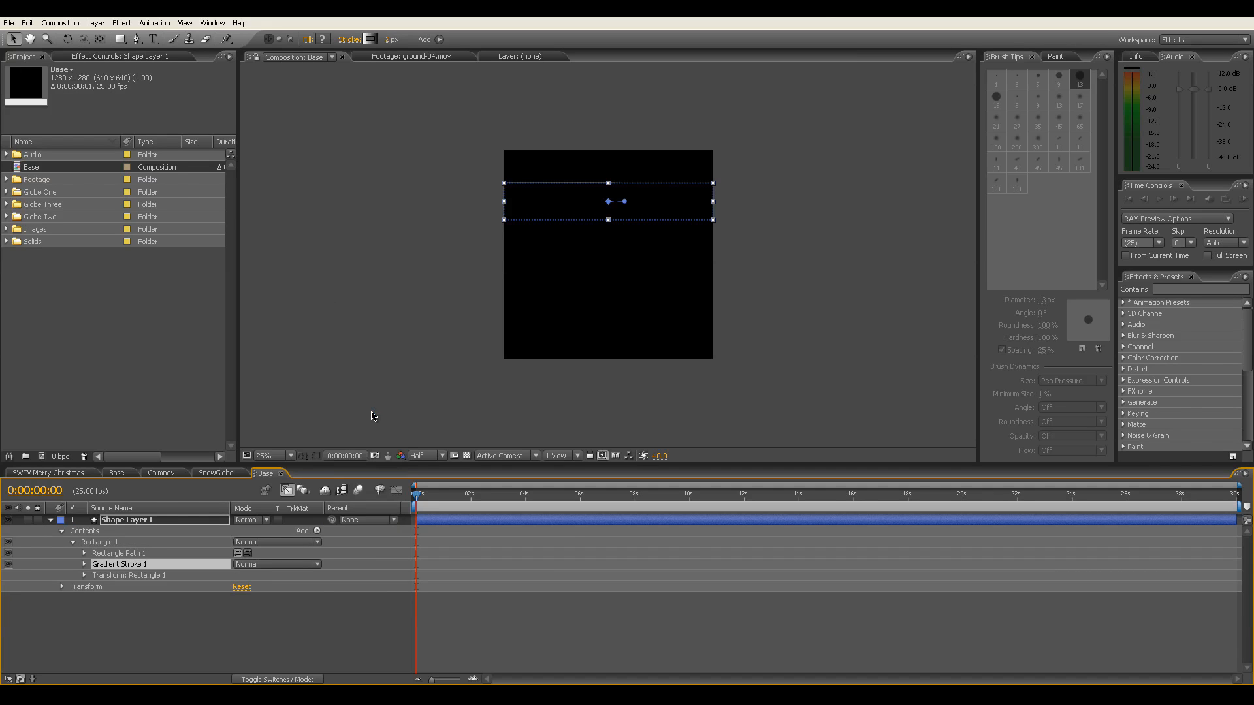
click(318, 531)
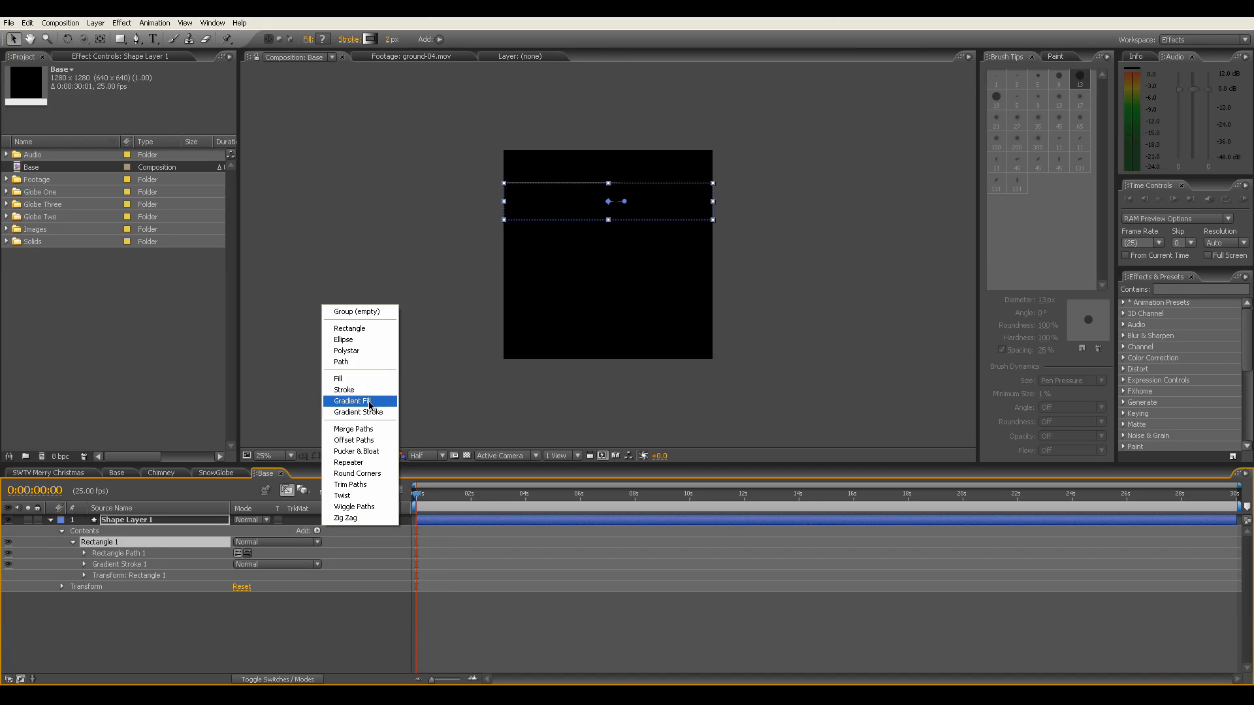
click(370, 405)
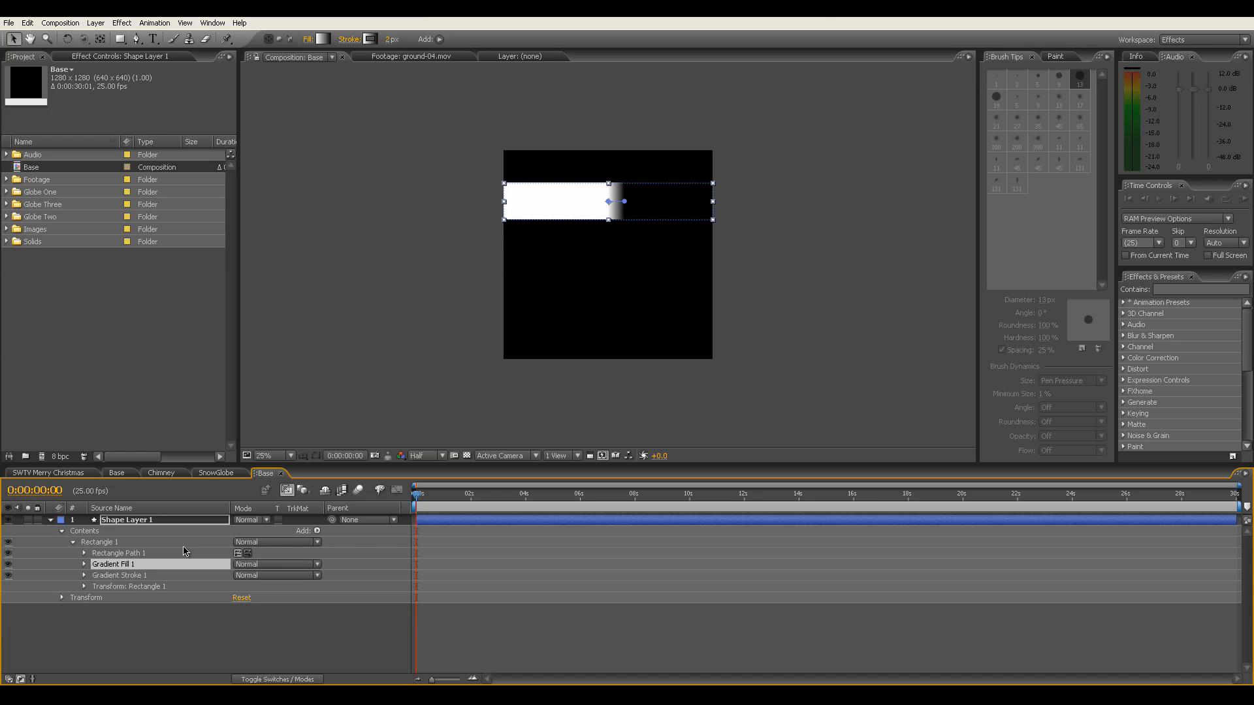
Set the gradient stroke's width to 55 and the X value of its end point to 62.
click(134, 576)
click(83, 576)
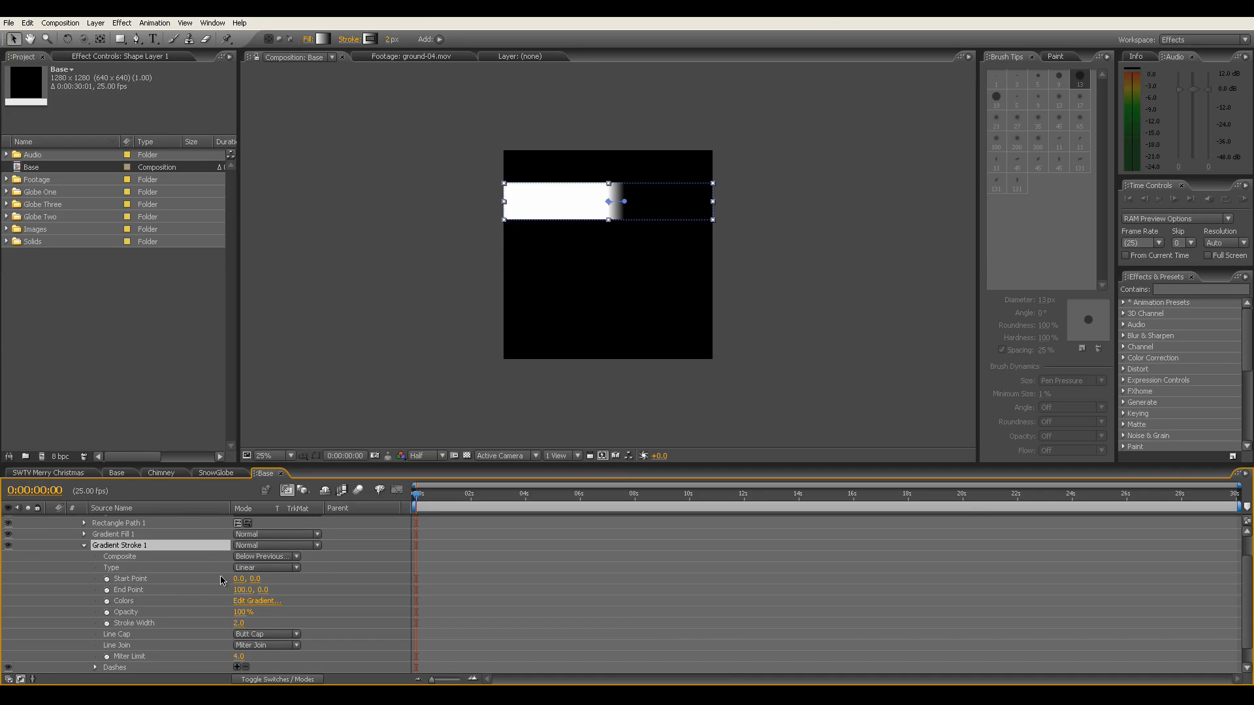
click(245, 621)
click(142, 591)
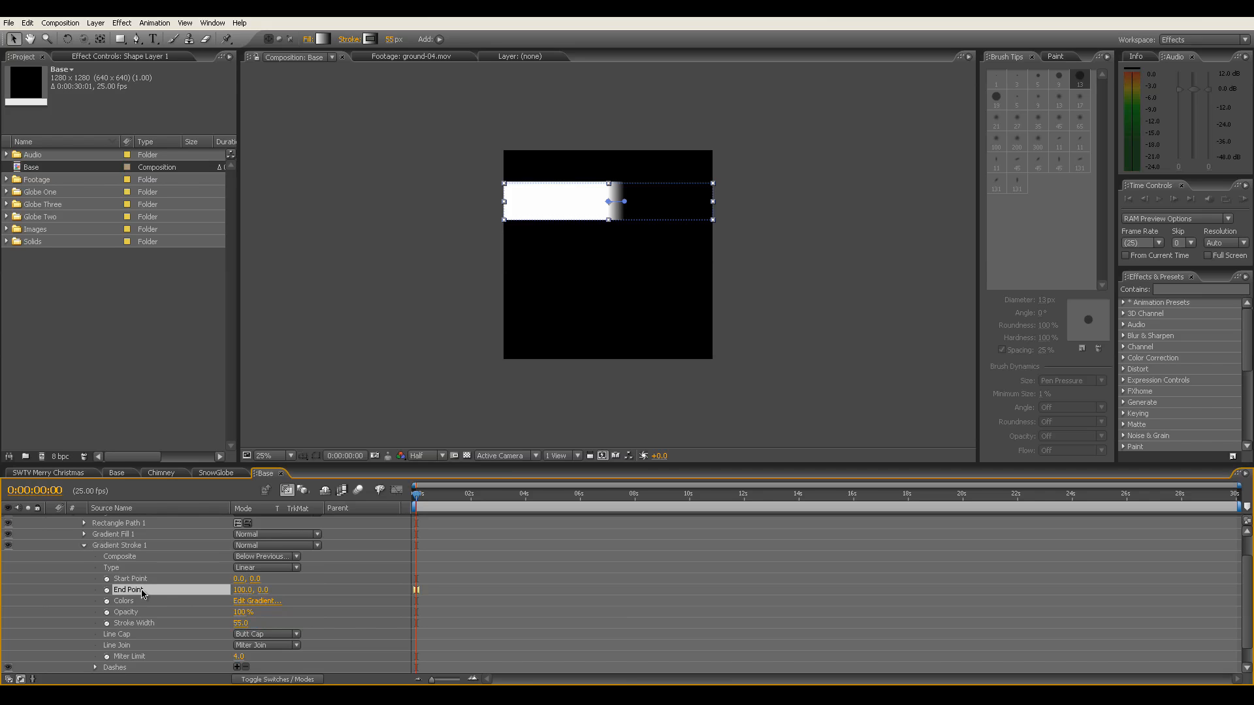
click(243, 591)
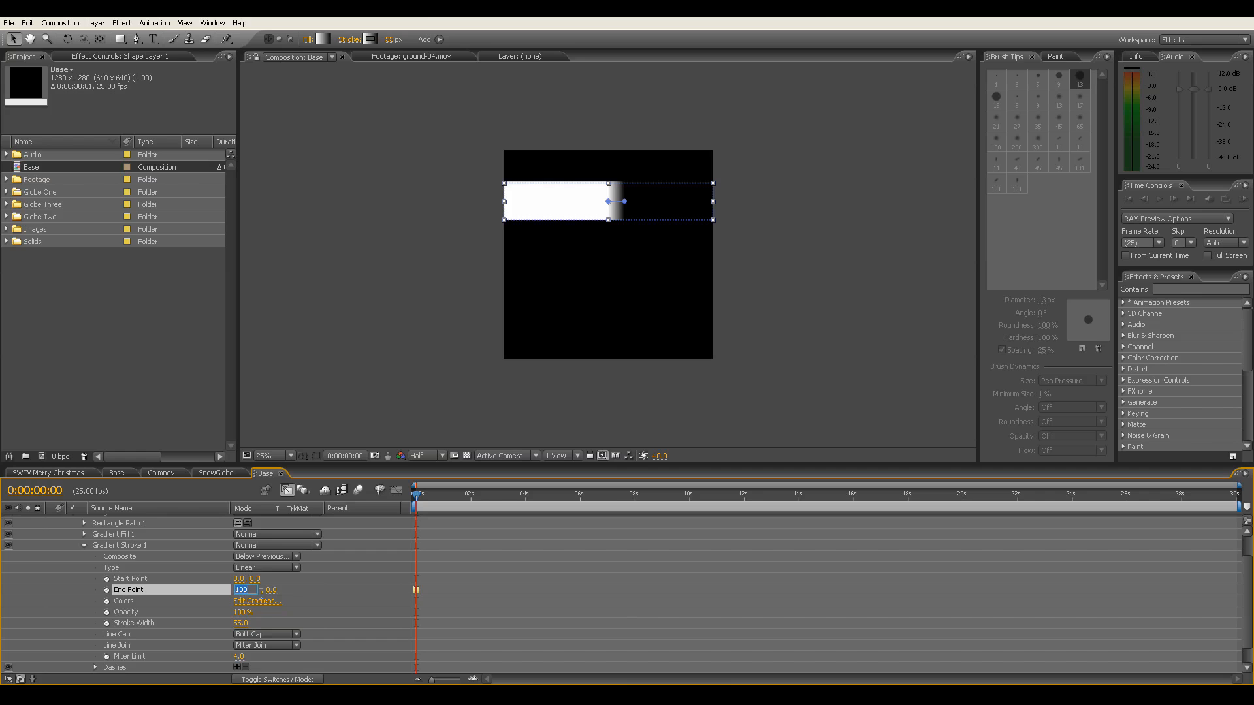
click(137, 591)
Colour the gradient stroke from mid grey (RGB 155) at its start to dark grey (RGB 82) at its end.
click(247, 602)
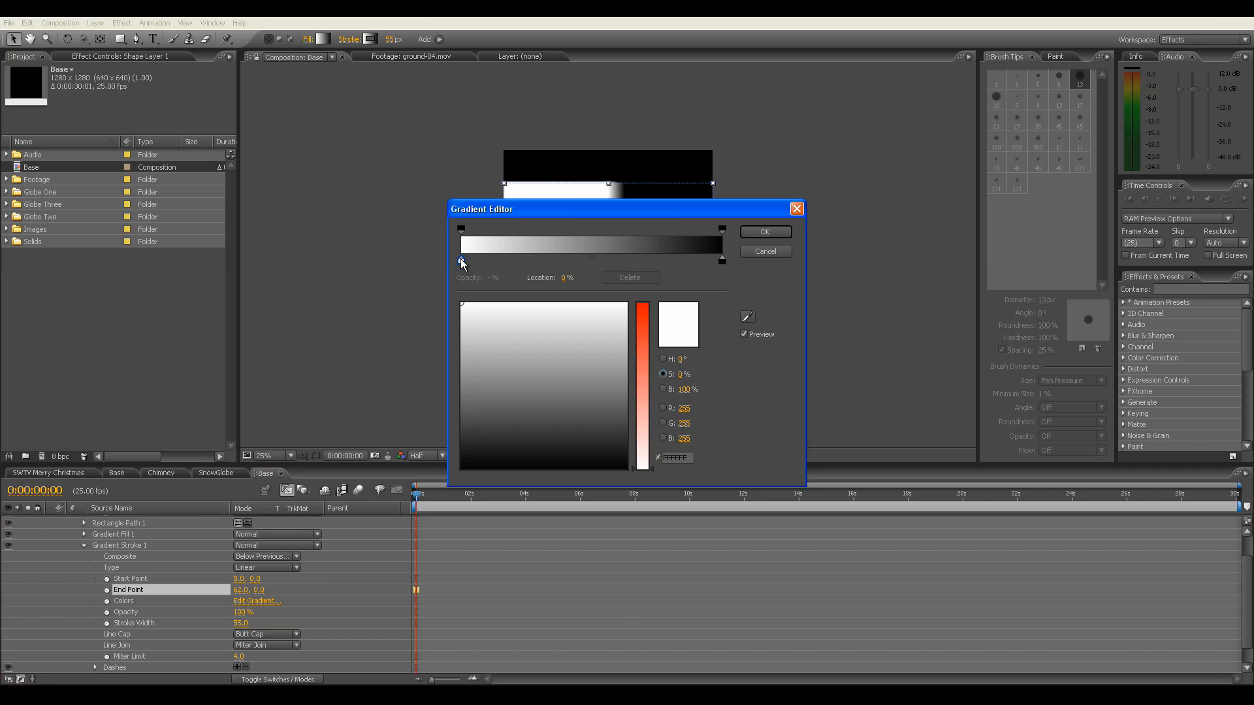
drag(464, 347, 459, 370)
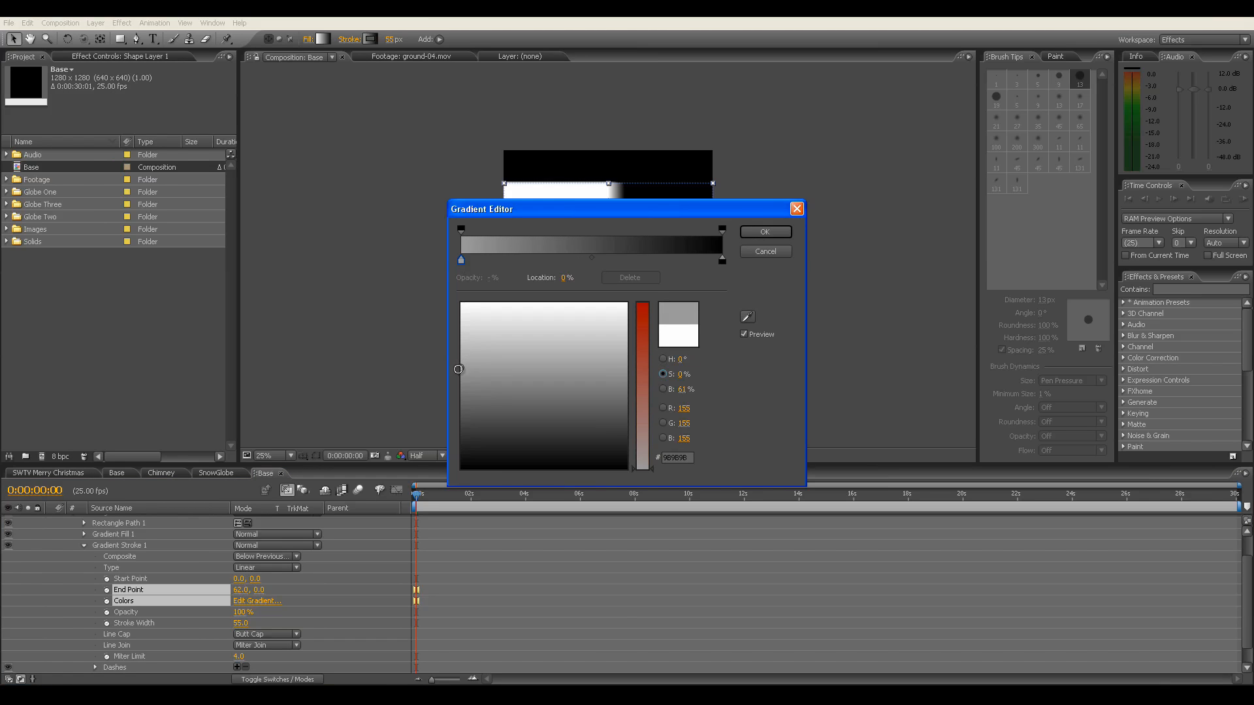
click(722, 260)
click(464, 425)
drag(464, 425, 462, 415)
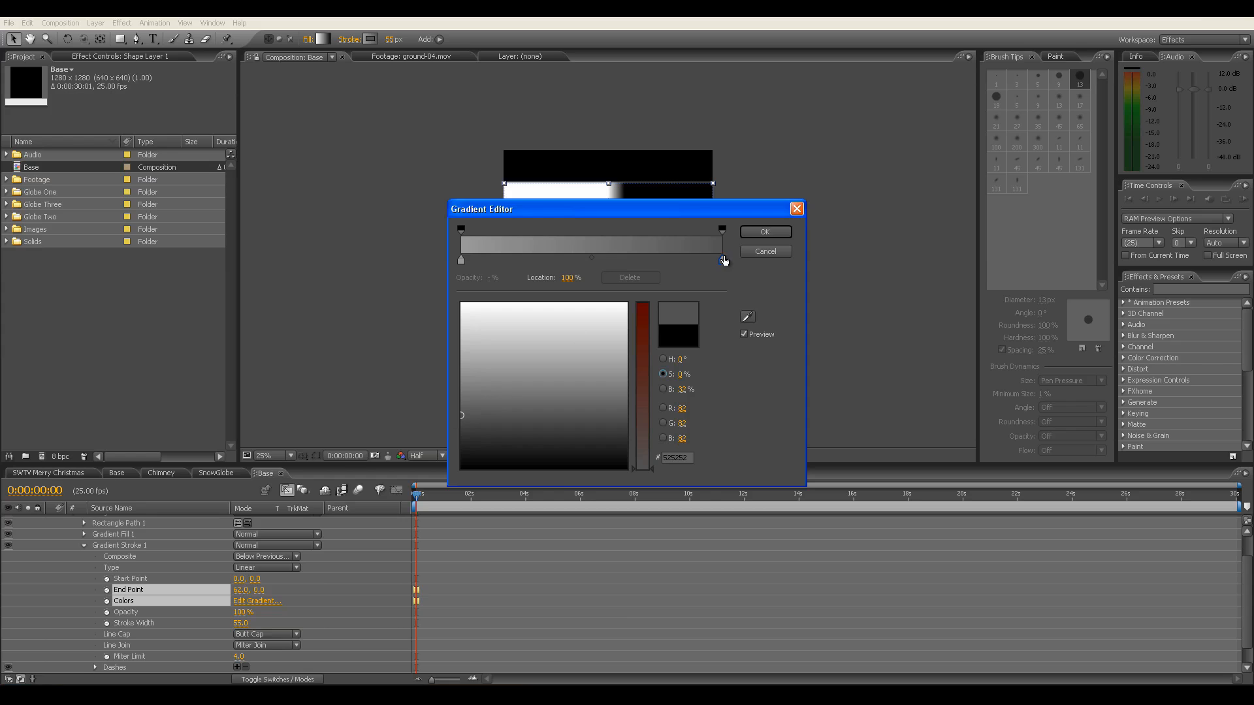
click(766, 232)
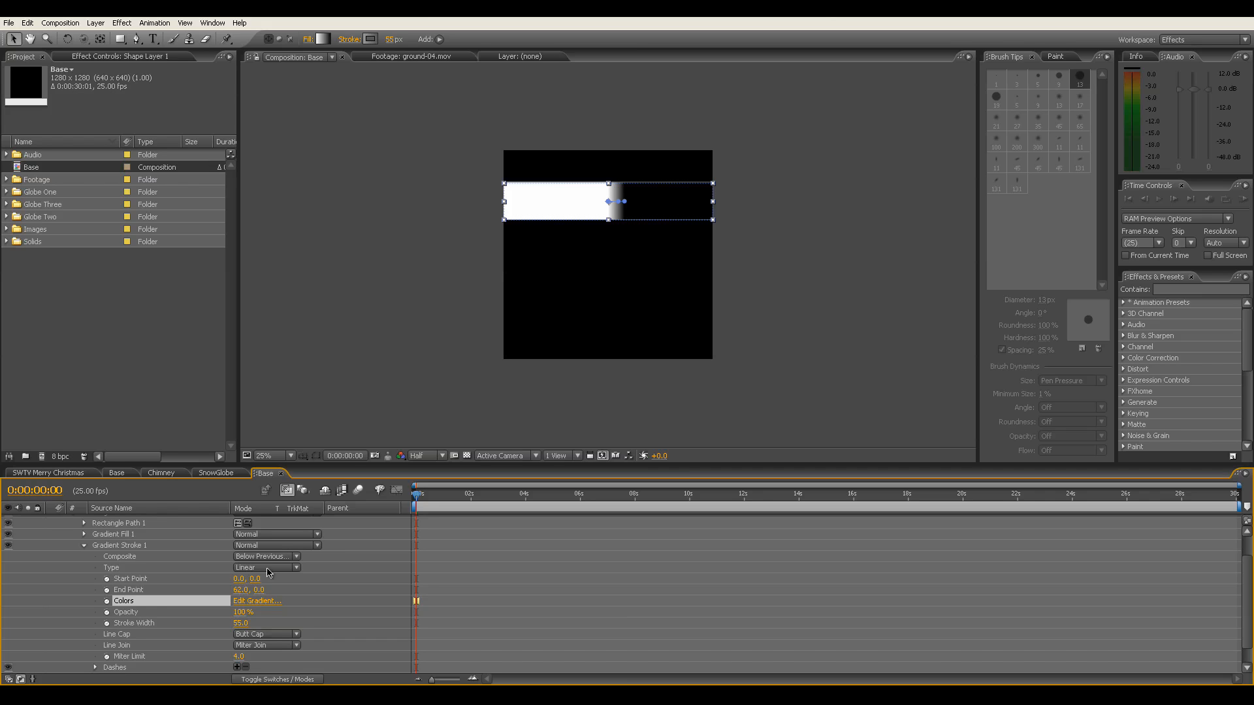
click(84, 546)
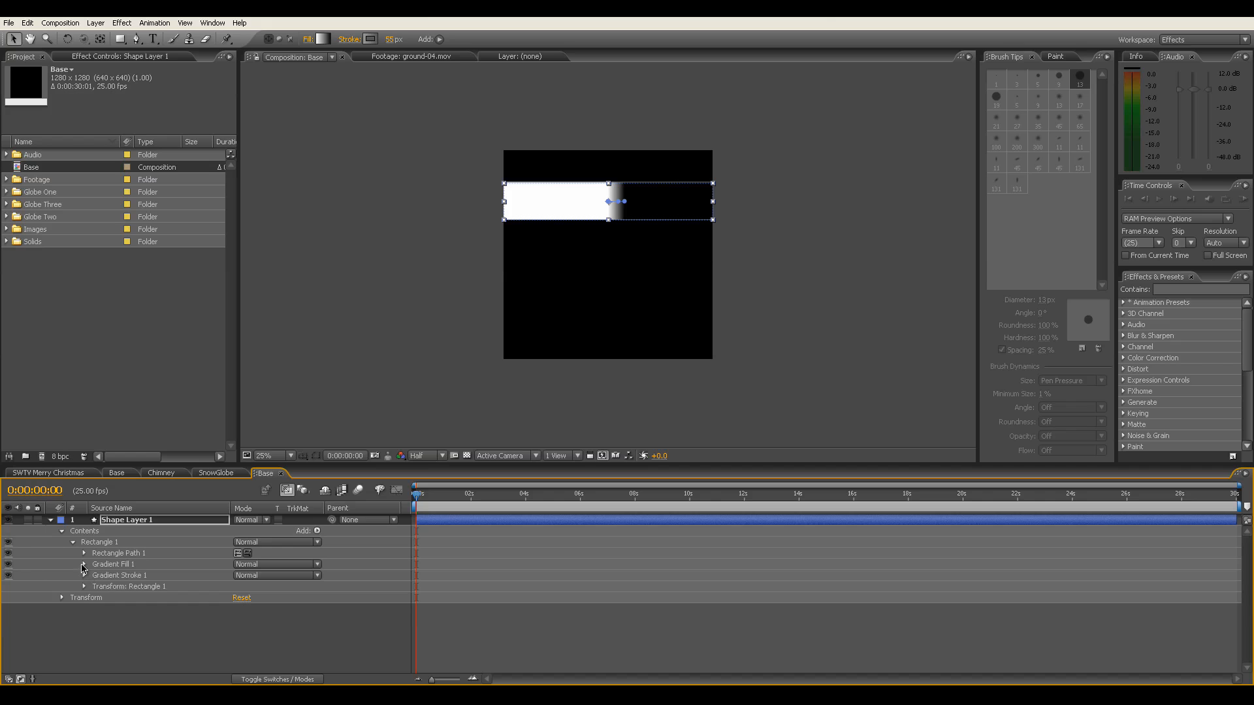
Make the gradient fill run vertically, with its start point at 0, -190 and its end point at 0, 179.
click(84, 565)
scroll(131, 575, down, 1)
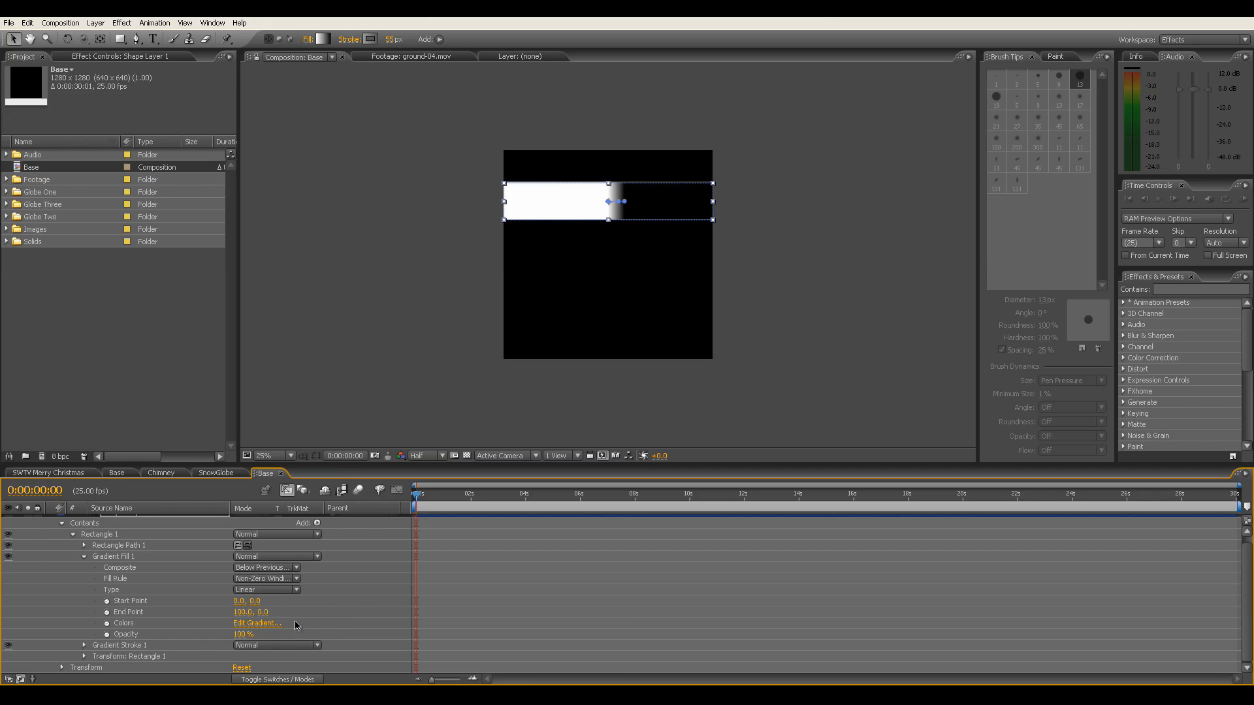
click(254, 602)
key(Return)
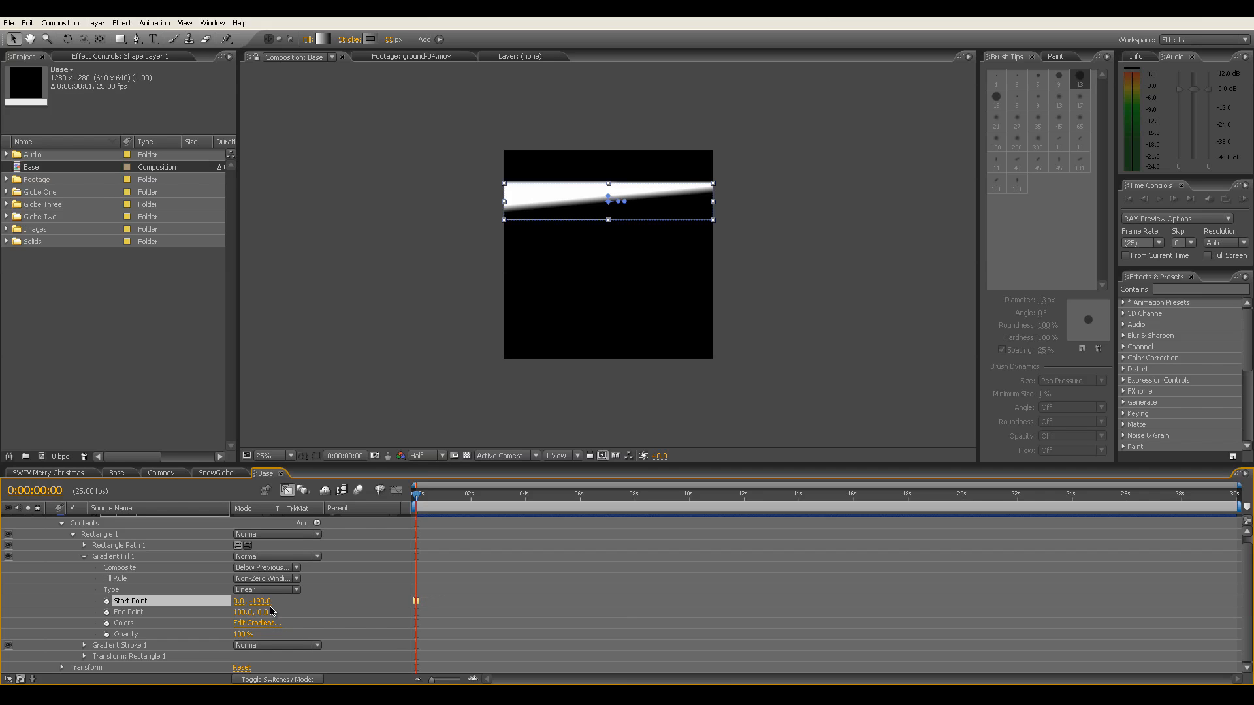
click(267, 612)
key(Return)
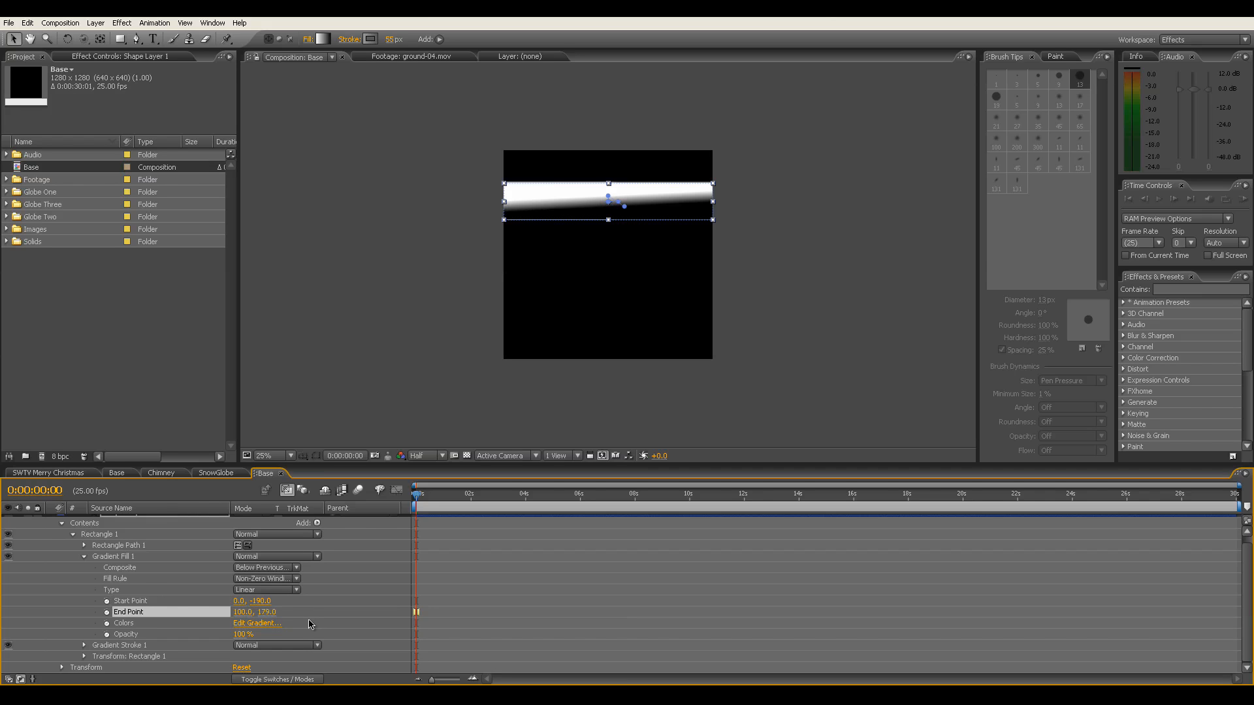
click(240, 612)
text(0)
key(Return)
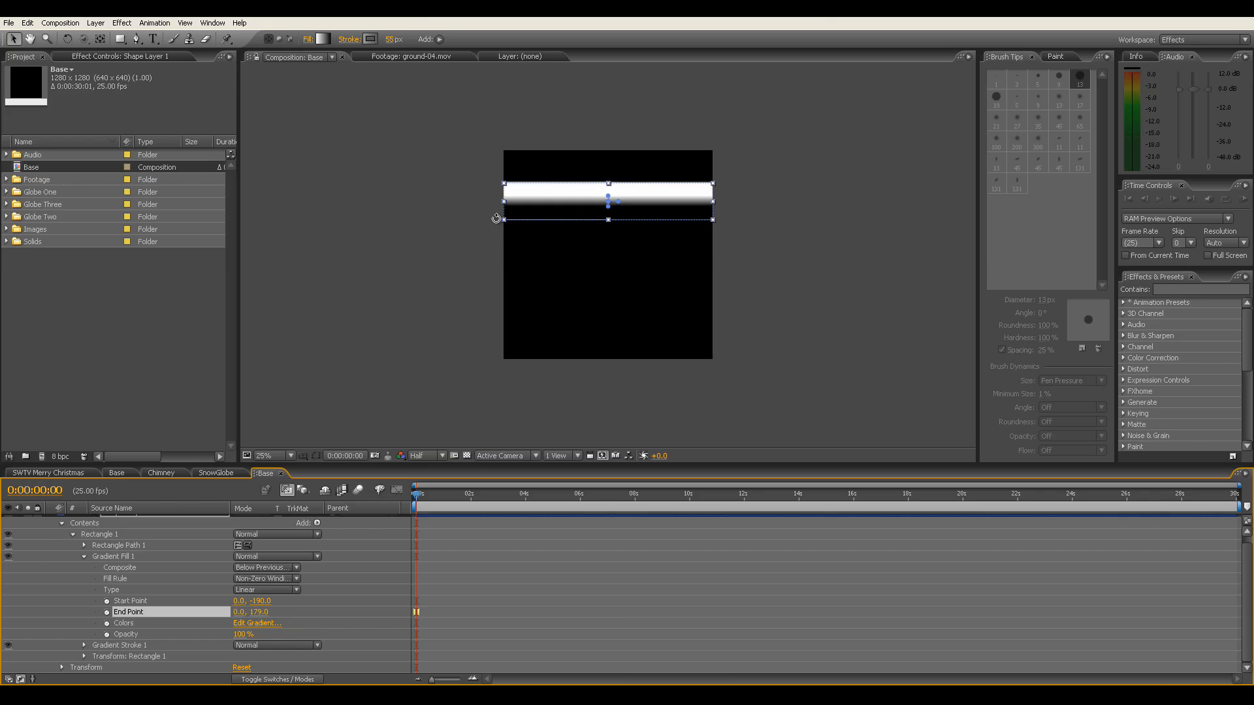
Colour the gradient fill from yellow FFEA00 at its start to orange FF6000 at its end.
click(270, 624)
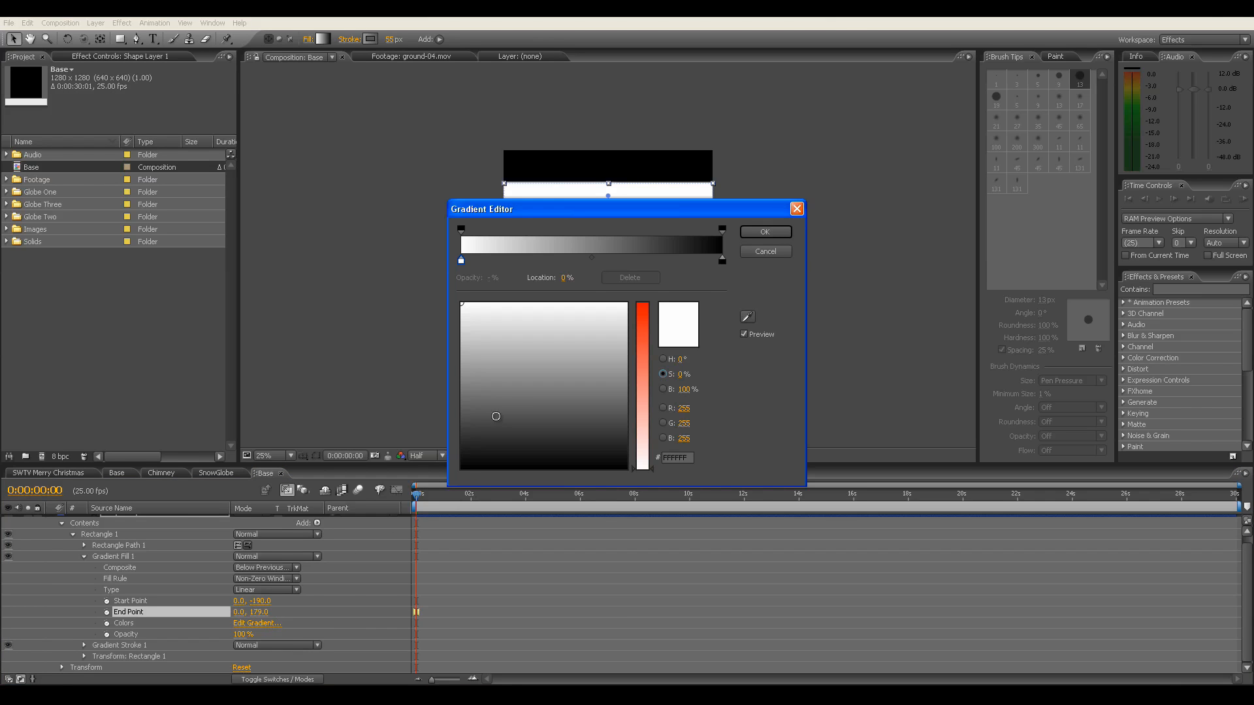
click(462, 259)
drag(642, 375, 646, 299)
drag(498, 308, 486, 300)
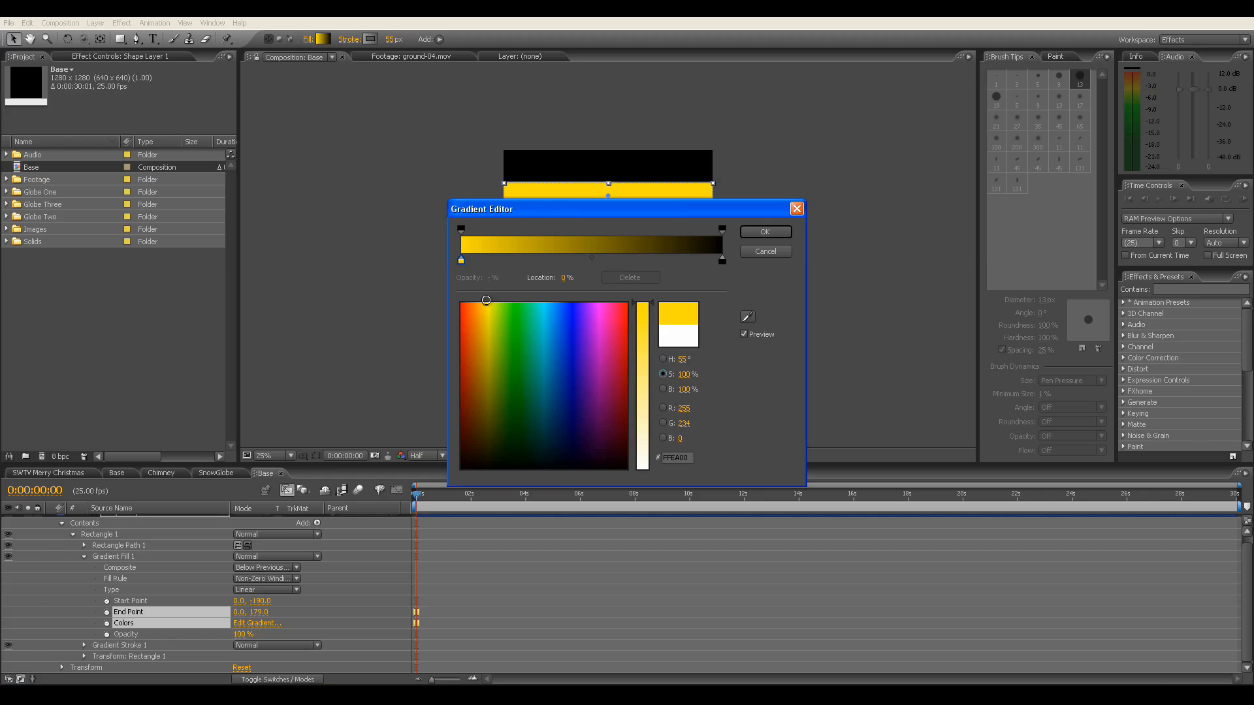
click(722, 259)
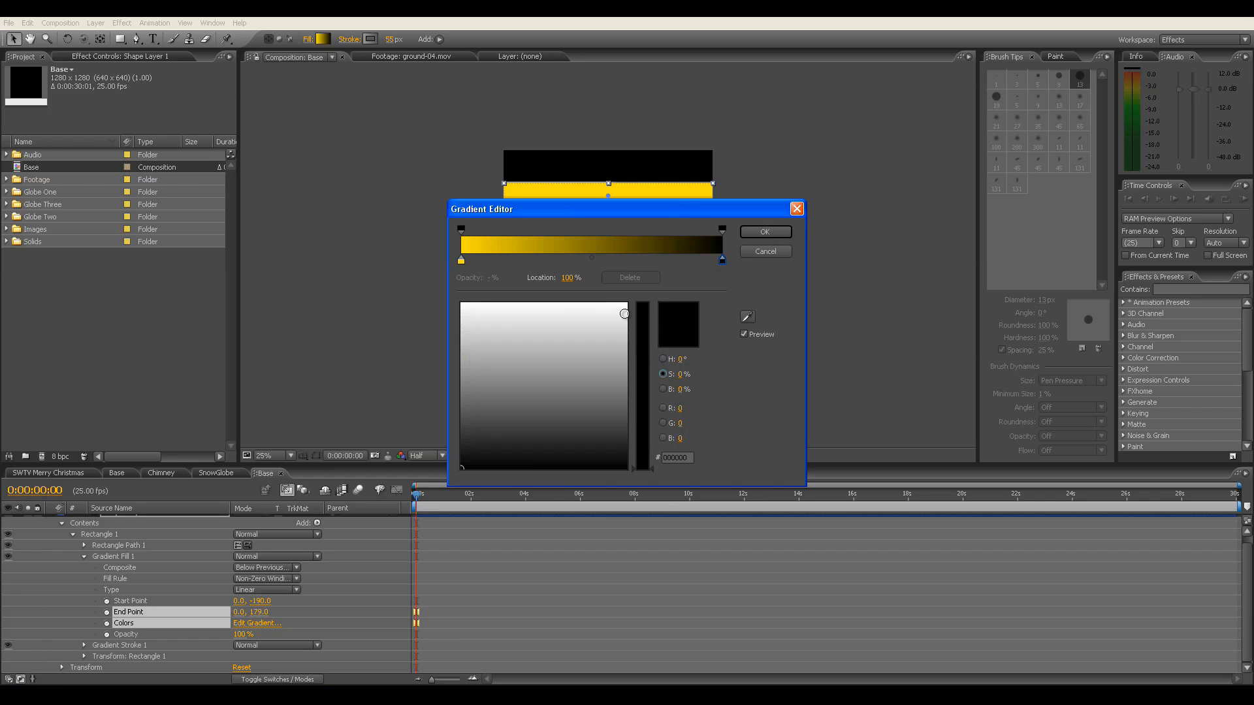
drag(646, 323, 645, 301)
drag(486, 302, 471, 292)
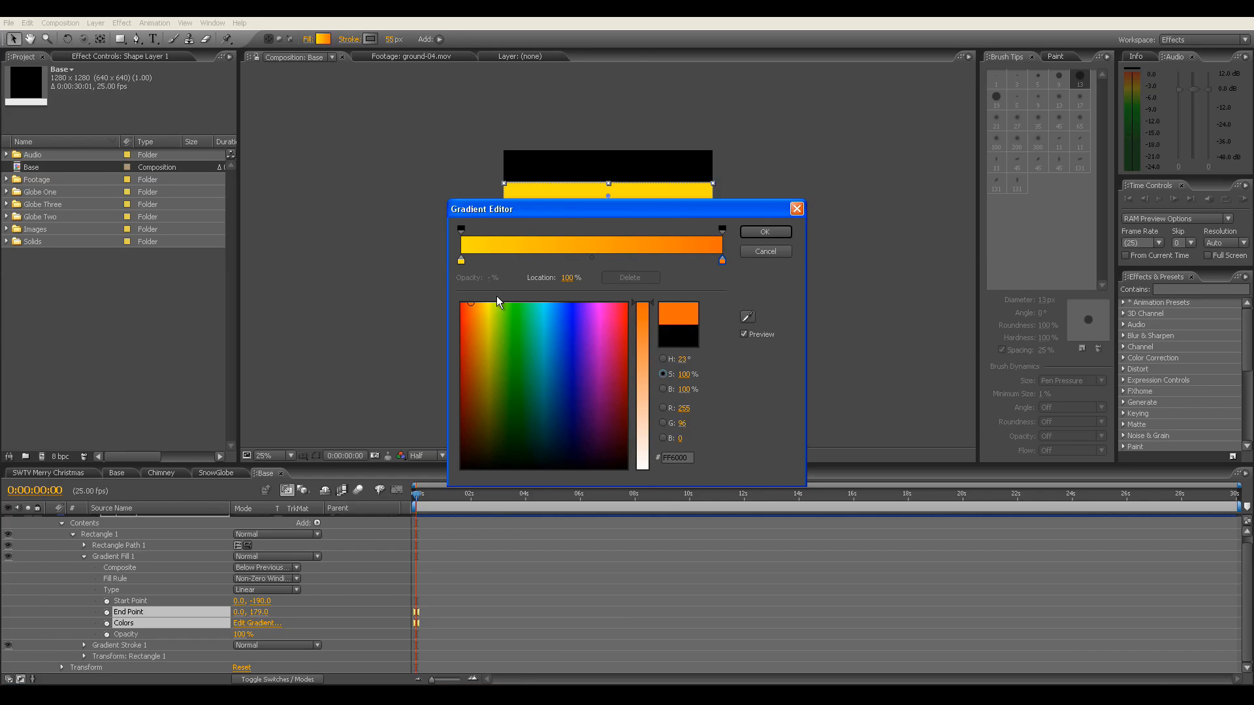
click(765, 232)
Play a preview of the gradient-filled band and return to the first frame of the composition.
key(period)
click(617, 208)
key(space)
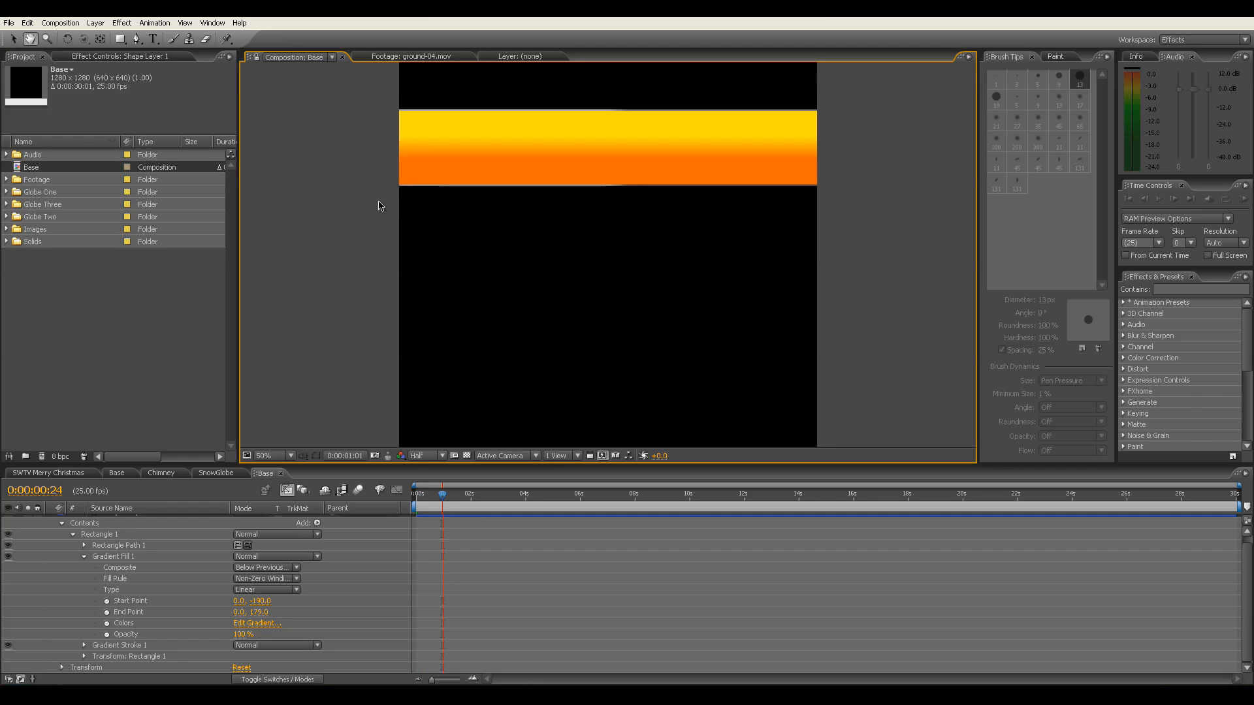
drag(441, 498, 408, 495)
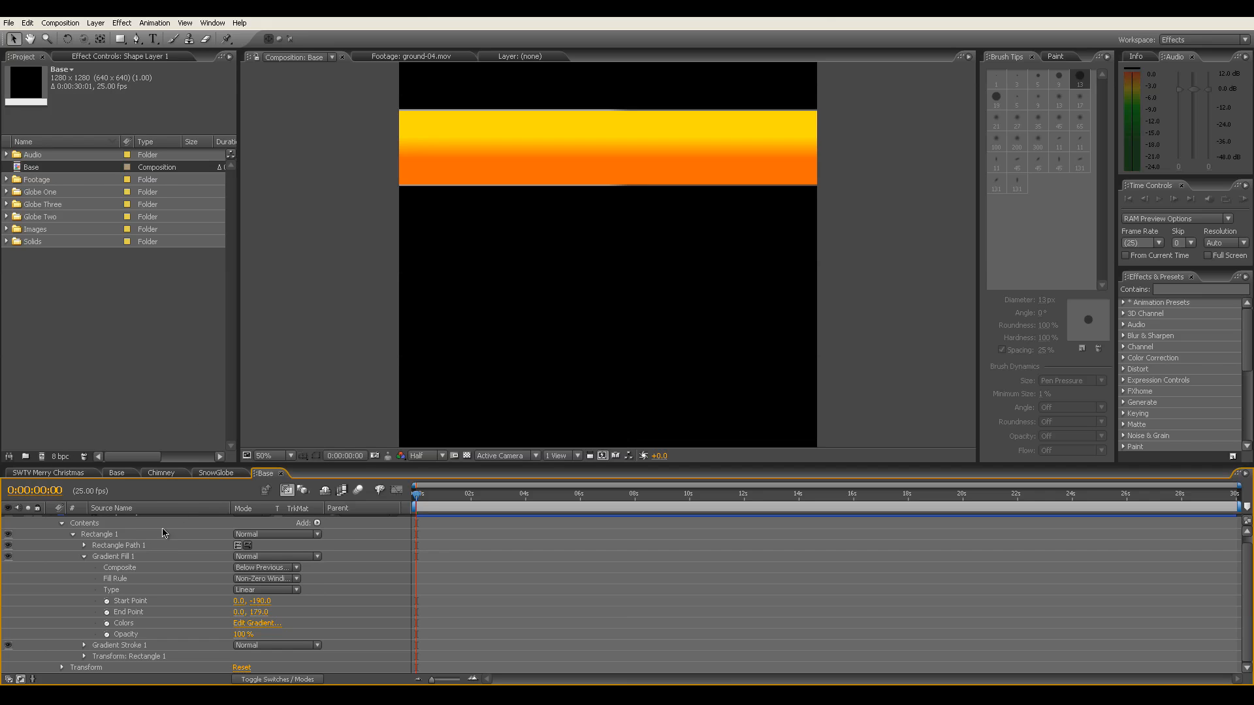
Increase the gradient stroke's width to 158.
click(113, 558)
click(83, 646)
scroll(98, 646, down, 3)
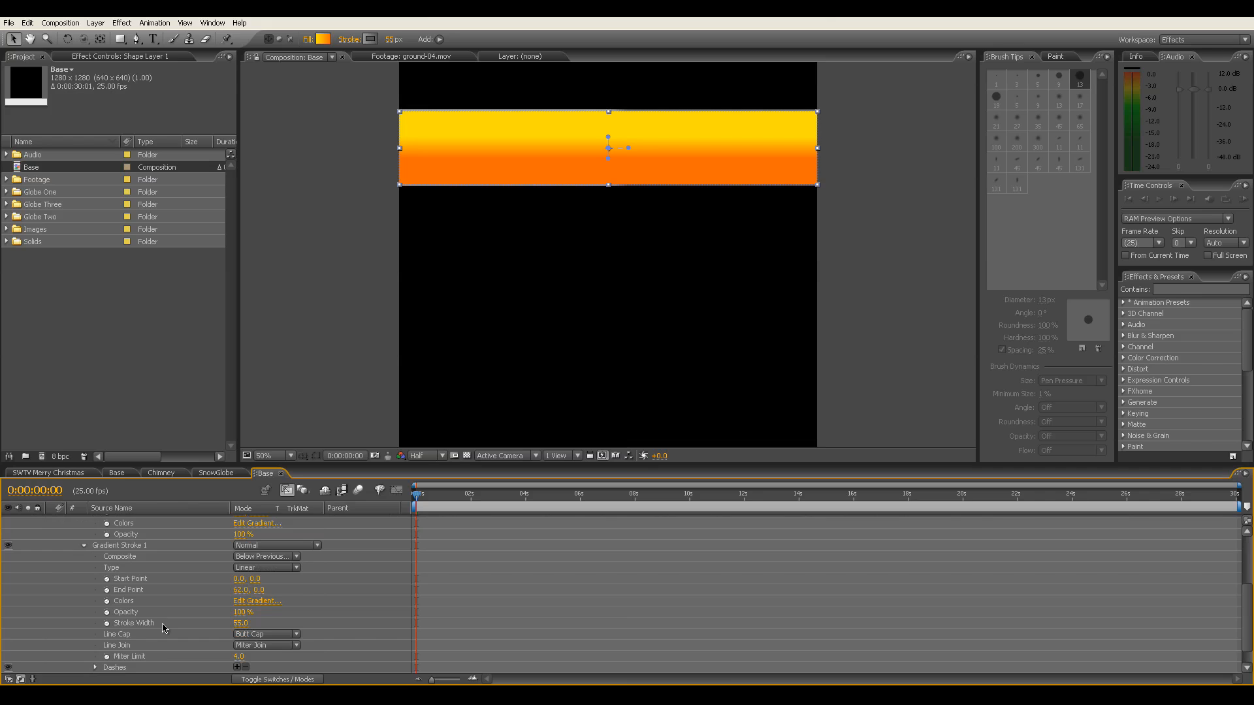
drag(239, 624, 310, 616)
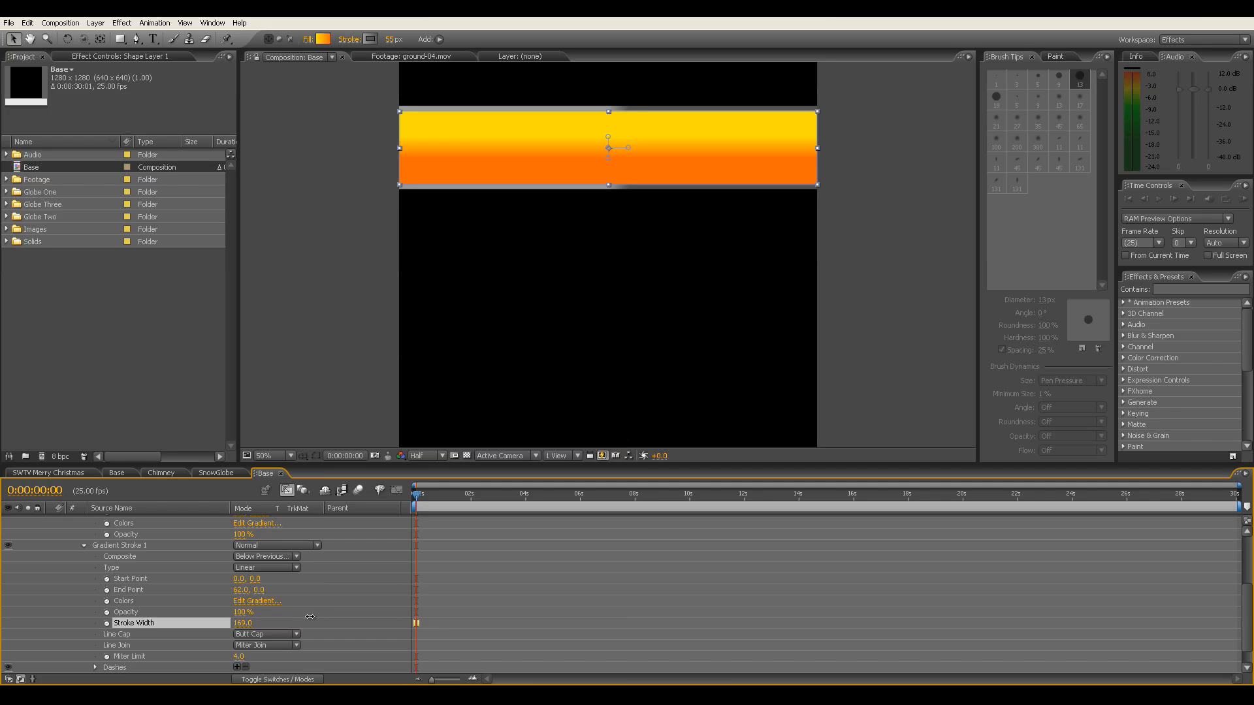
drag(308, 617, 302, 616)
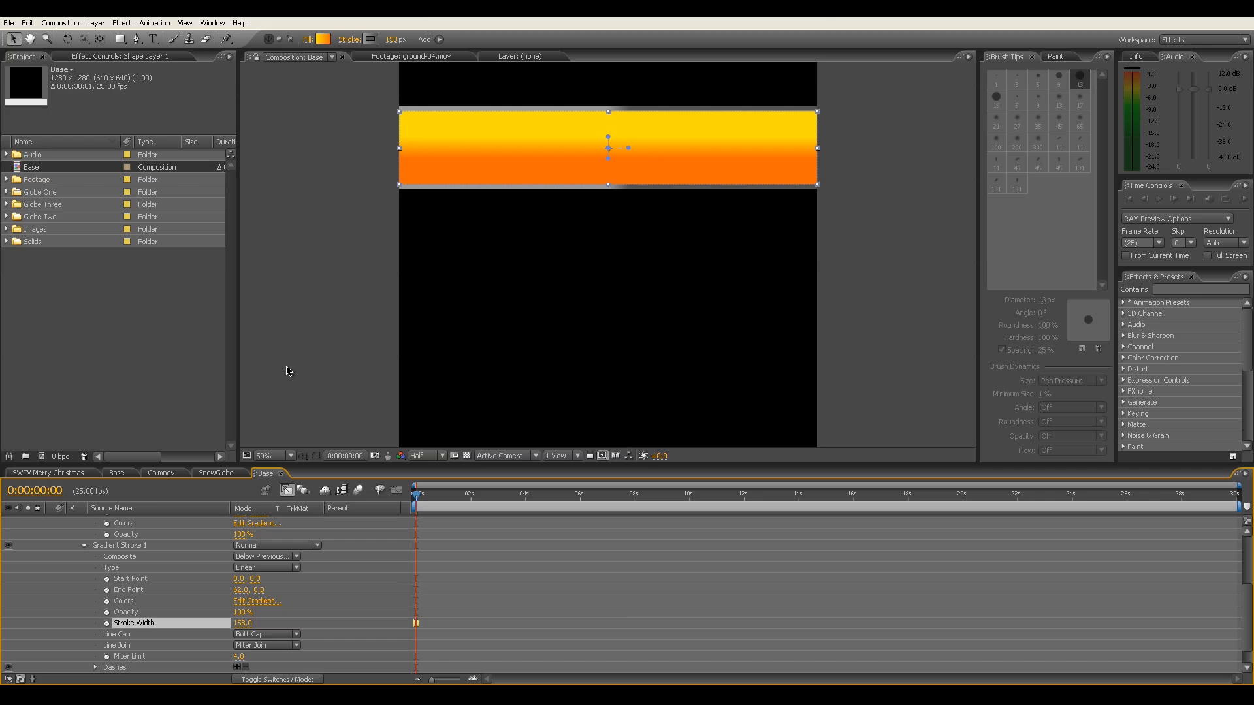
click(85, 546)
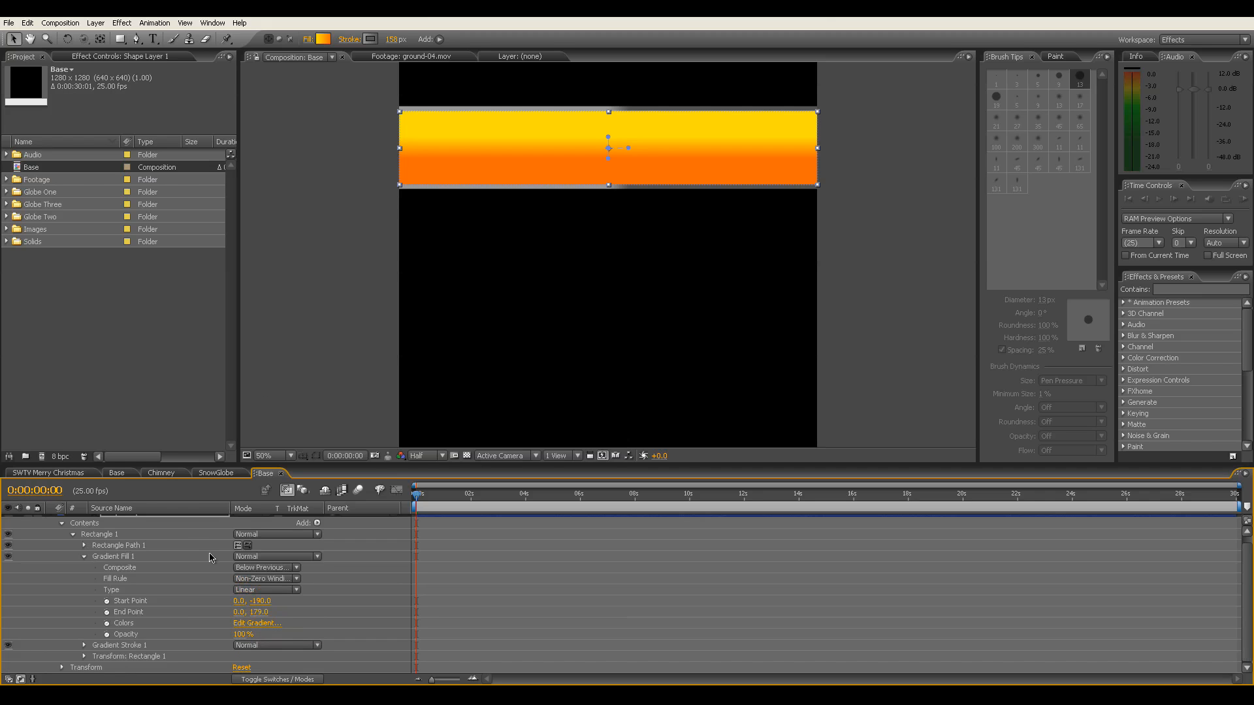
Add a text layer reading "Happy Holidays" in the empty area below the gradient band.
click(154, 39)
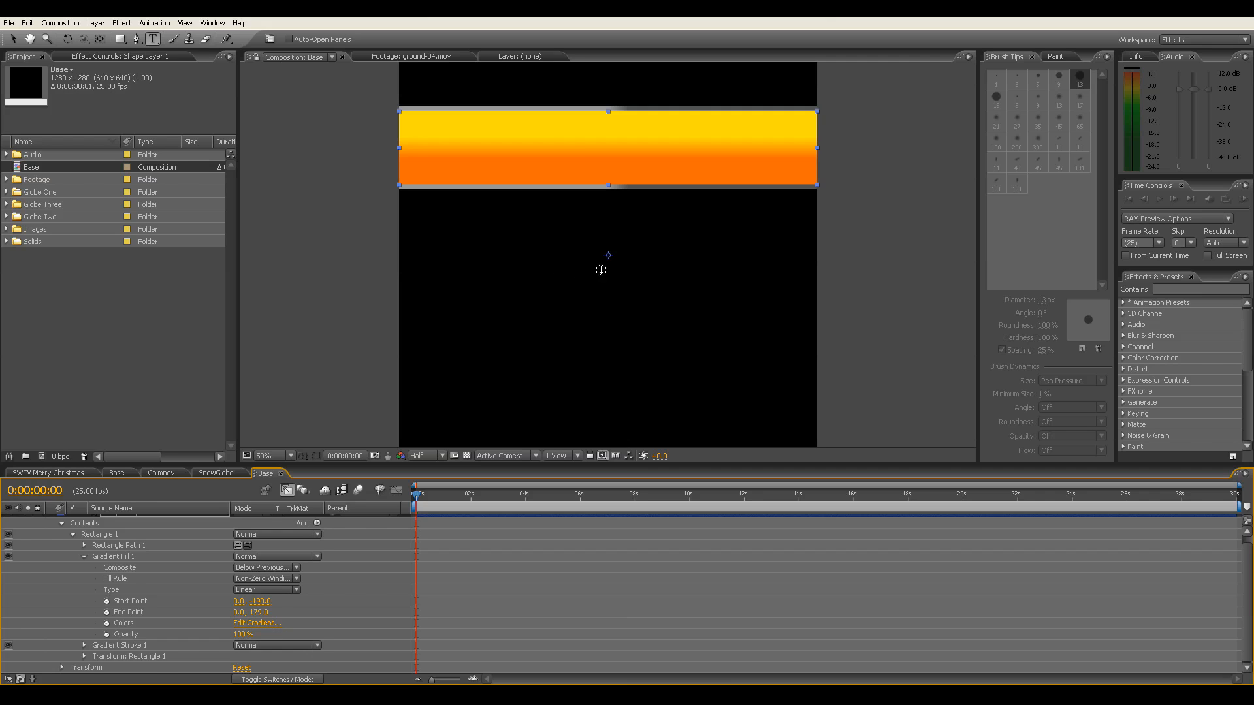
click(600, 271)
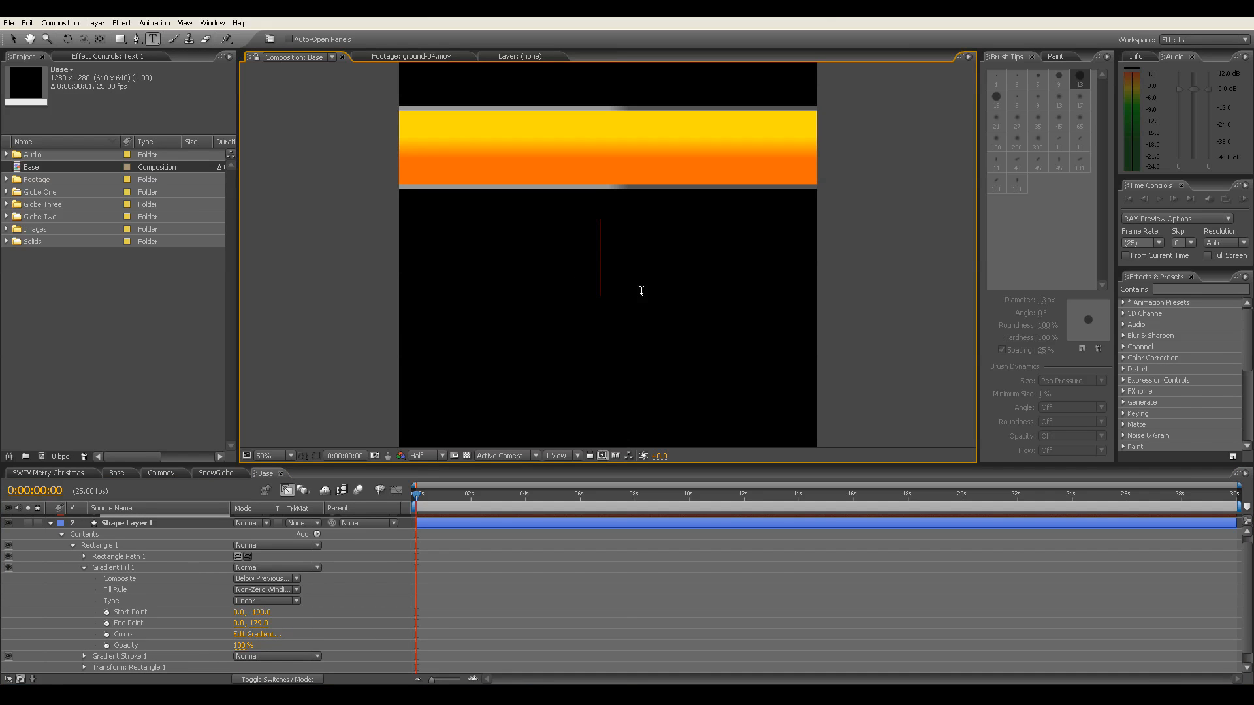
text(Happy Holida)
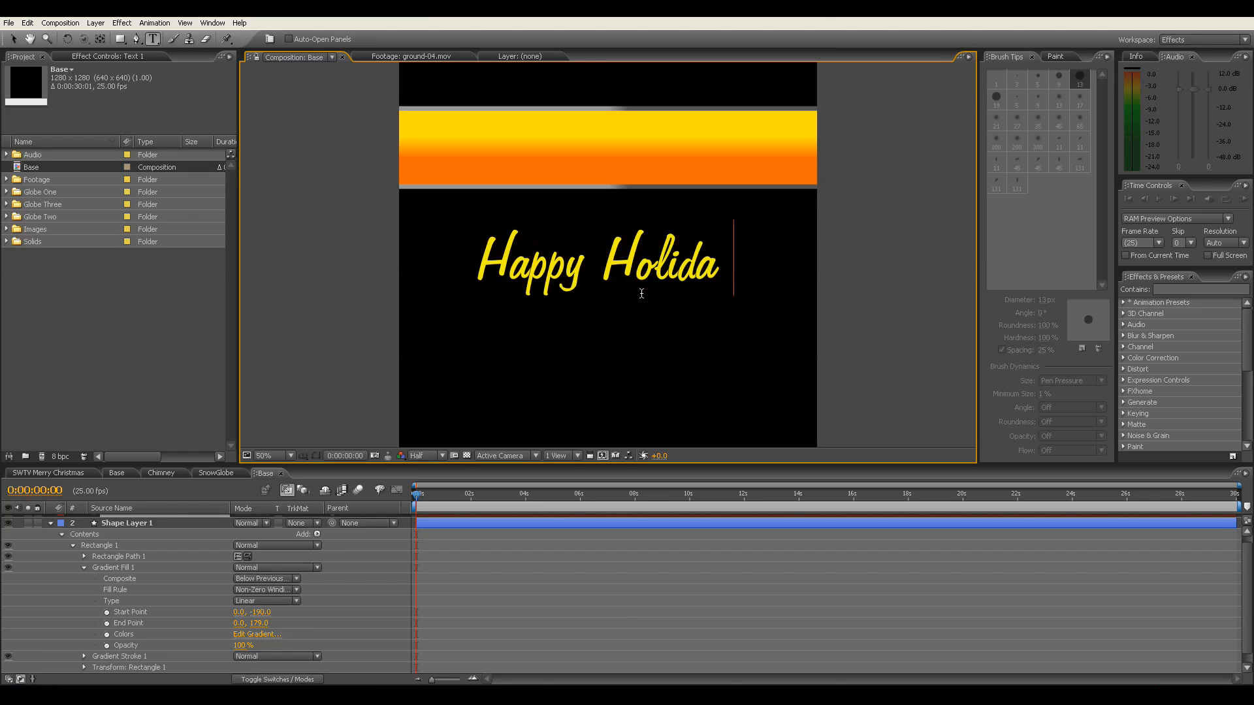
text(ys)
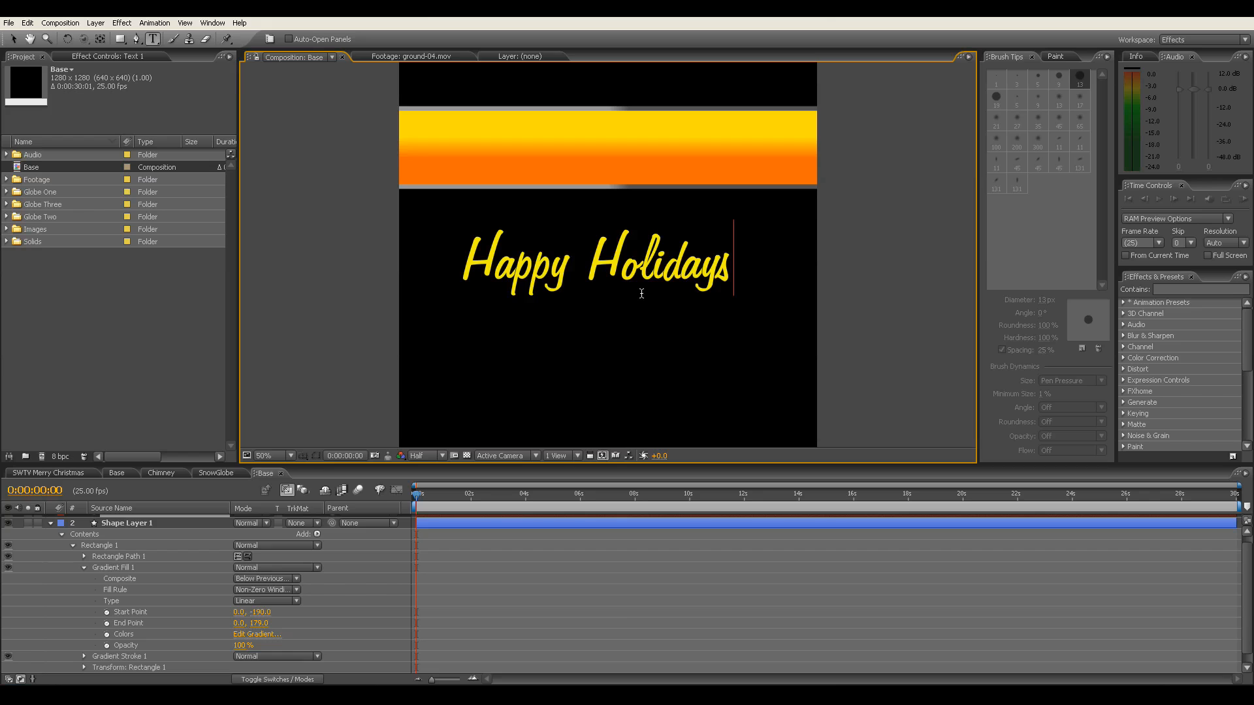
triple_click(642, 294)
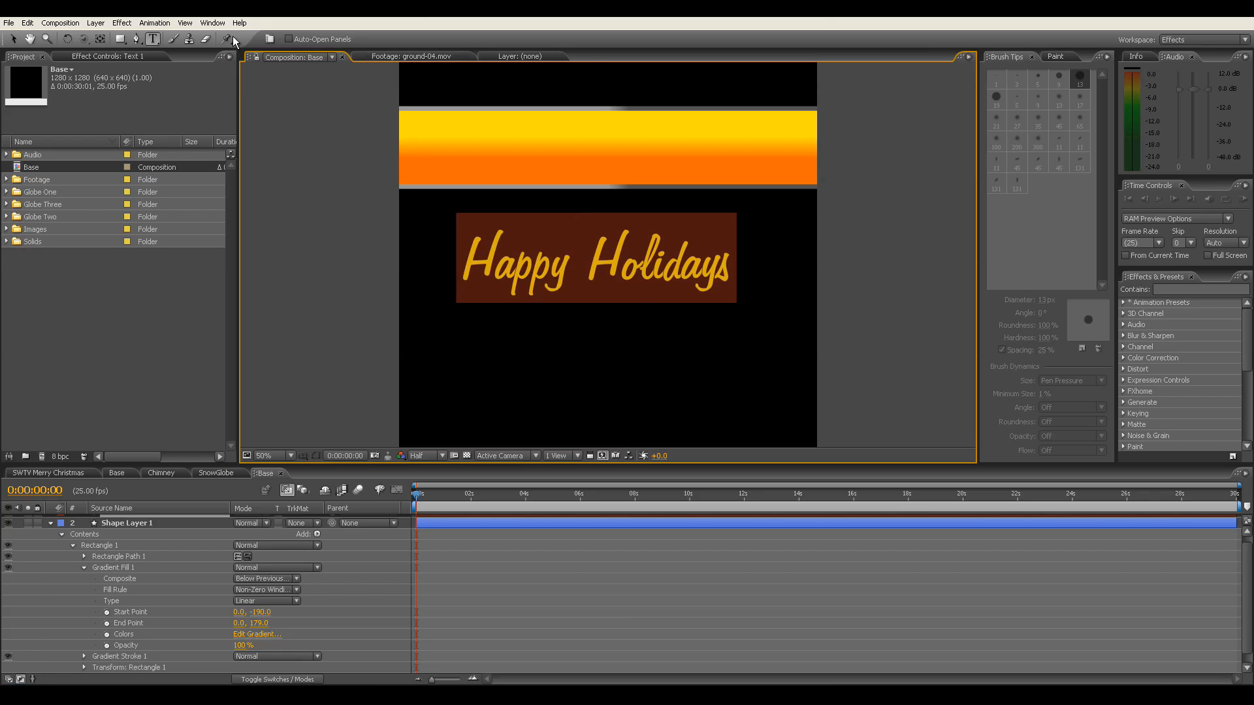
click(13, 39)
Move the Happy Holidays text up onto the gradient band and centre it there.
drag(535, 276, 550, 165)
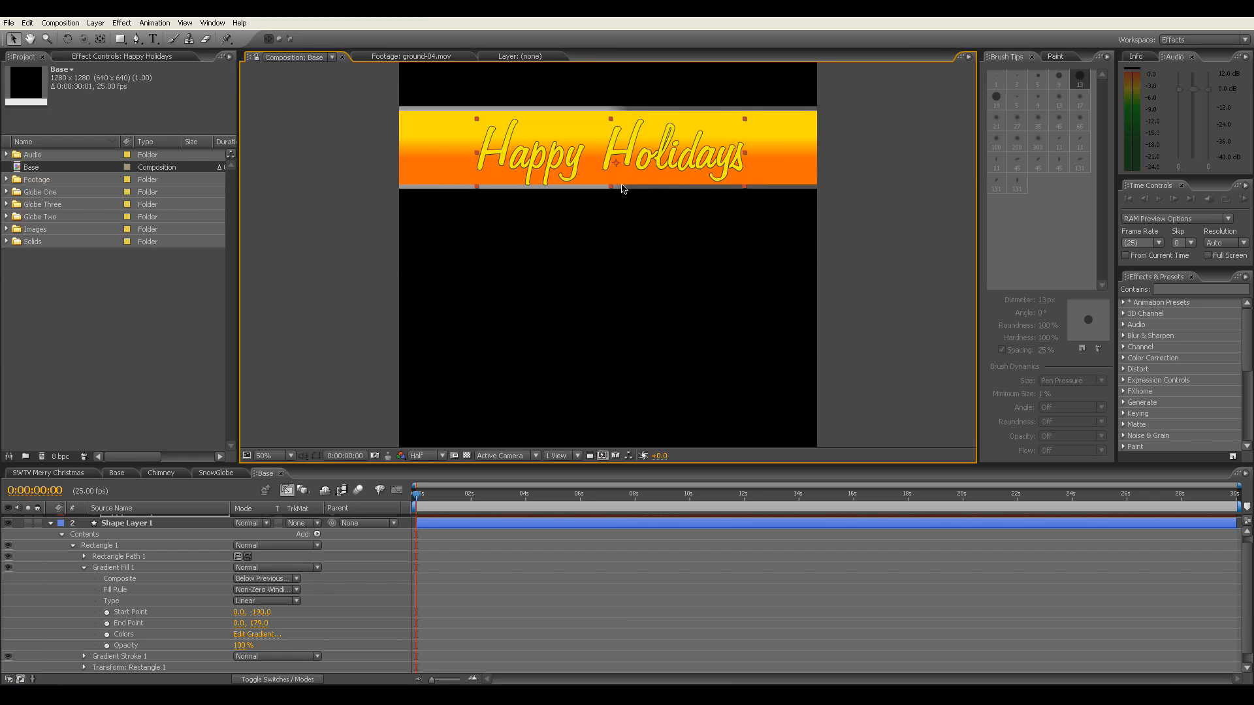
key(period)
key(space)
drag(737, 163, 731, 356)
key(comma)
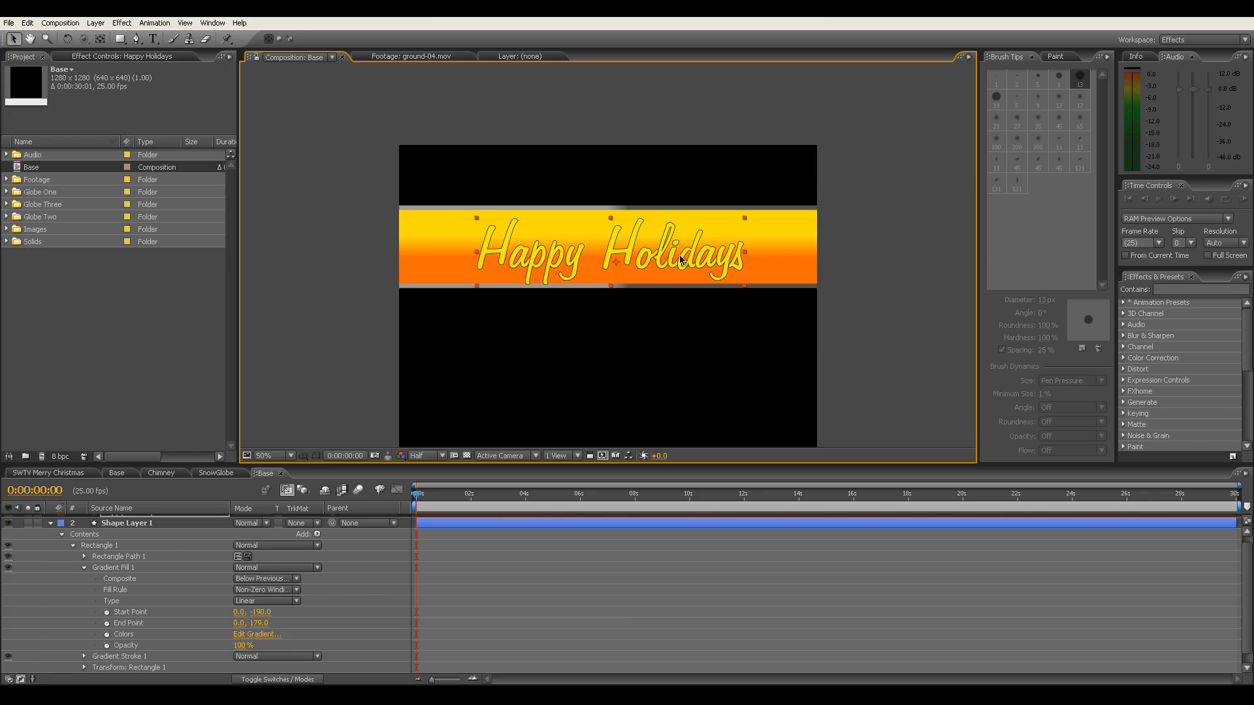
drag(685, 259, 687, 258)
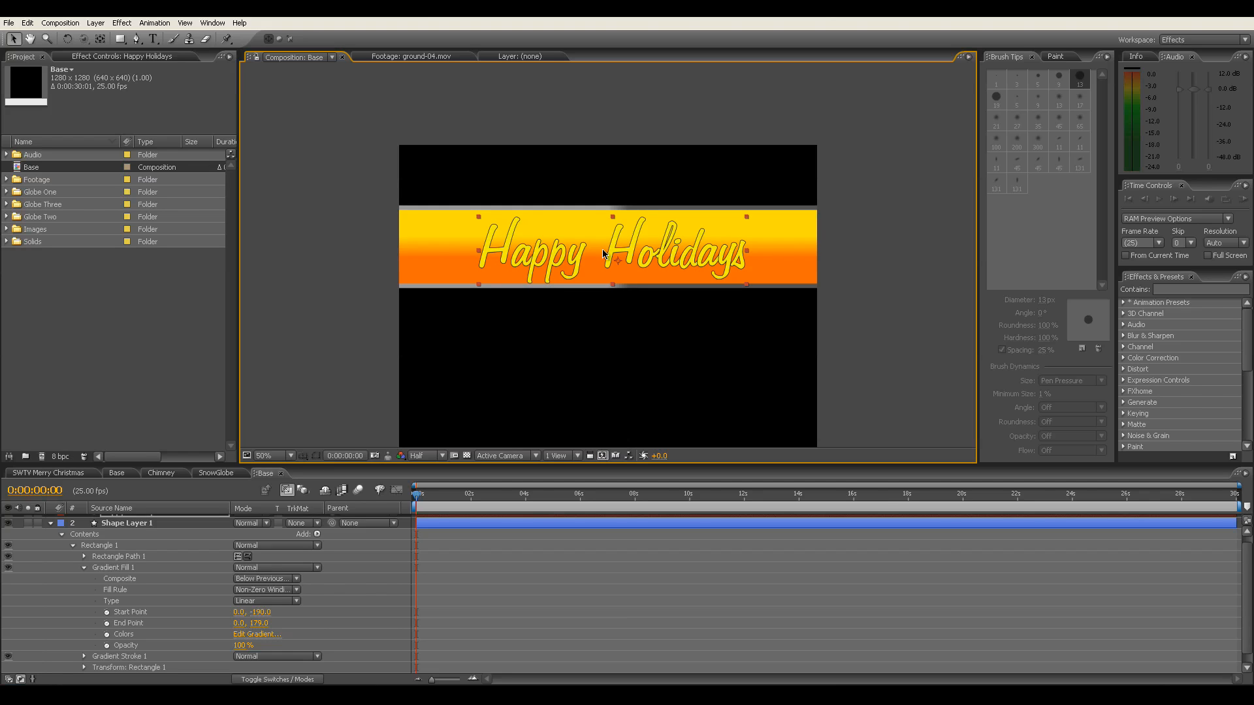
Collapse the properties of Shape Layer 1 and leave both layers of the composition deselected.
click(128, 524)
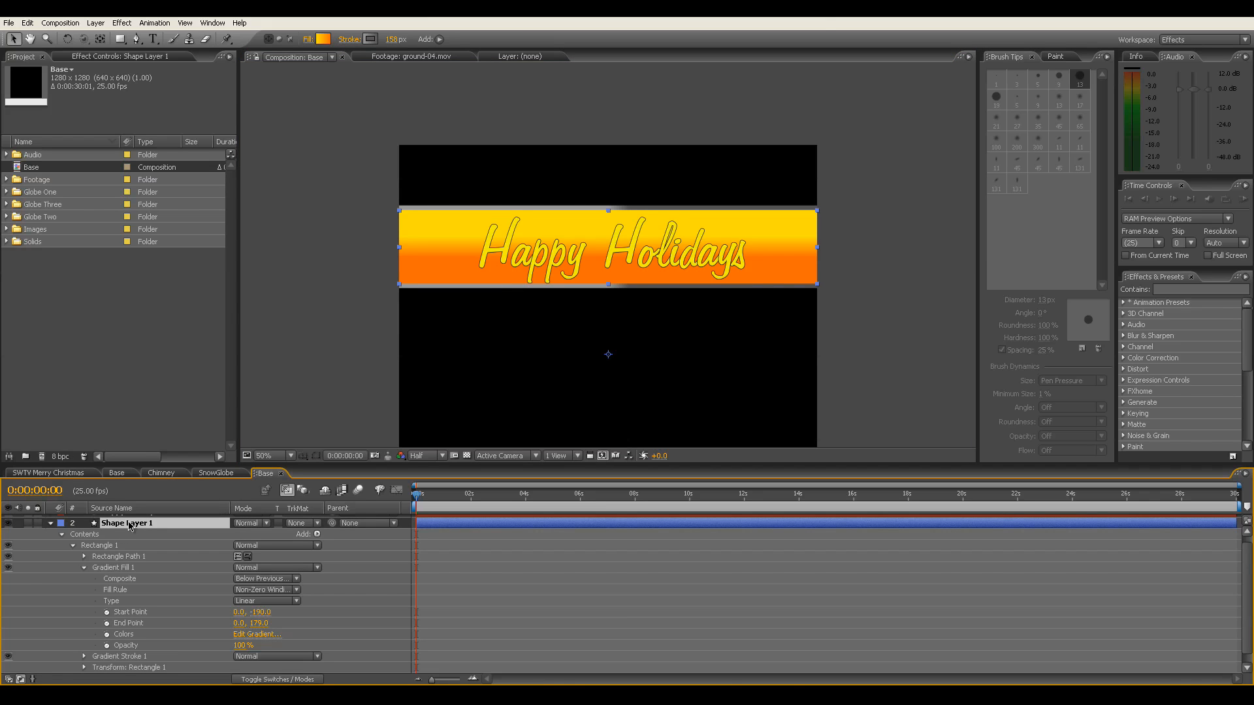
click(50, 523)
click(171, 577)
click(144, 535)
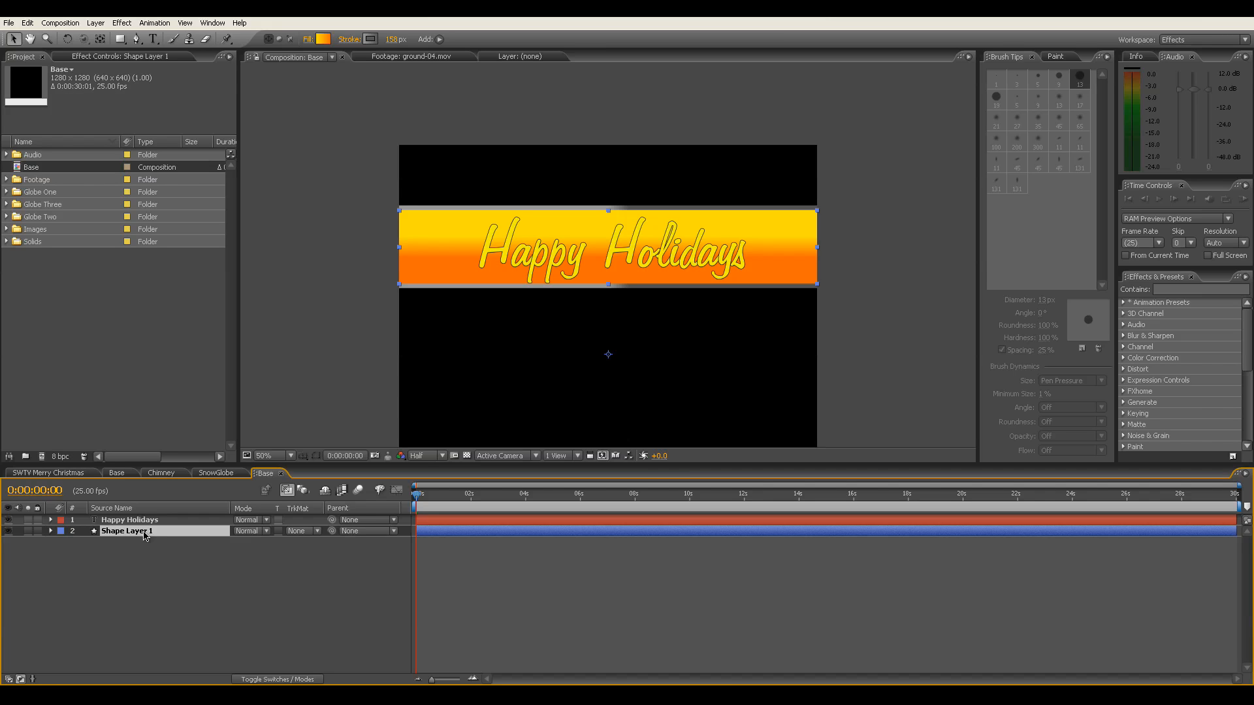
click(139, 520)
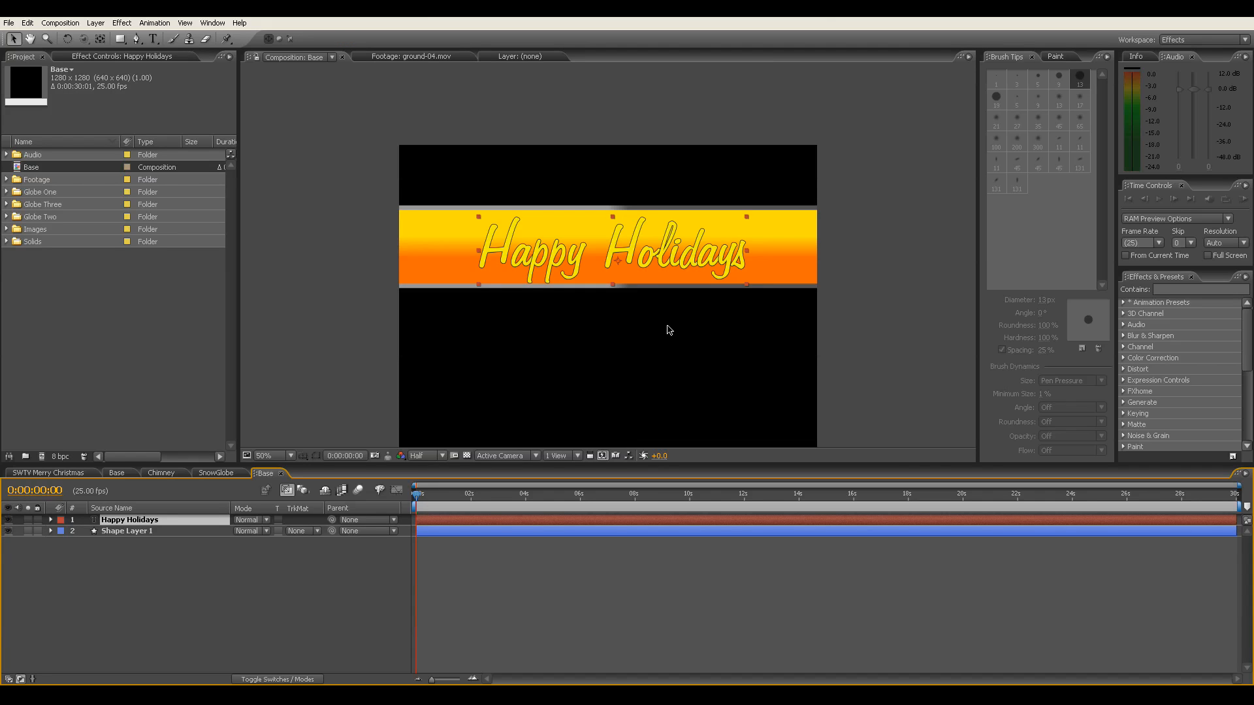
click(292, 575)
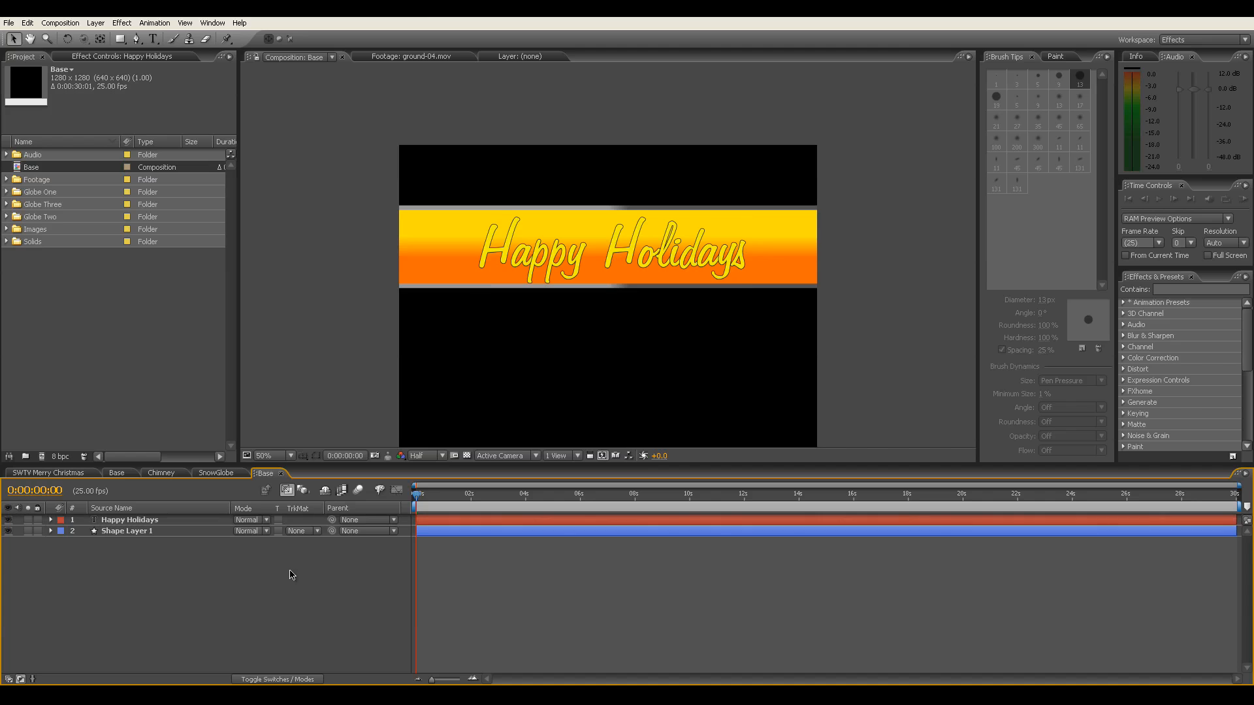
Create a new 1280 x 1280 composition named Footage with the existing 25 fps settings.
click(9, 23)
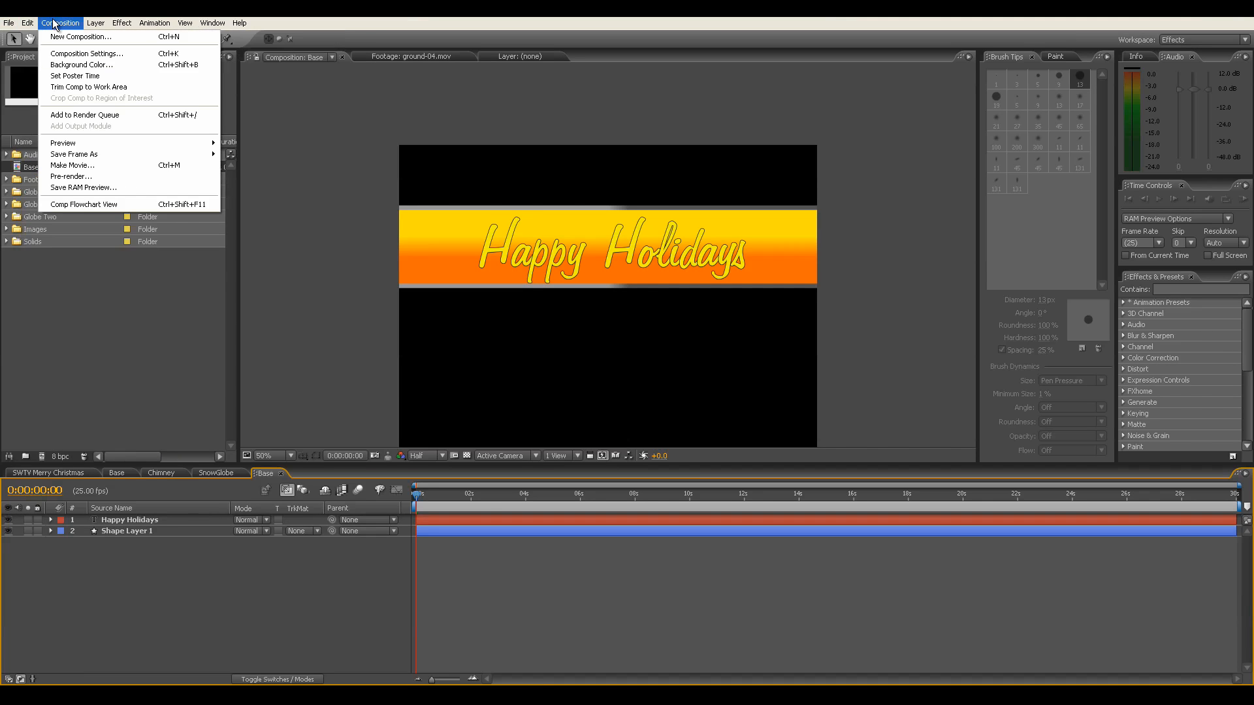
click(70, 38)
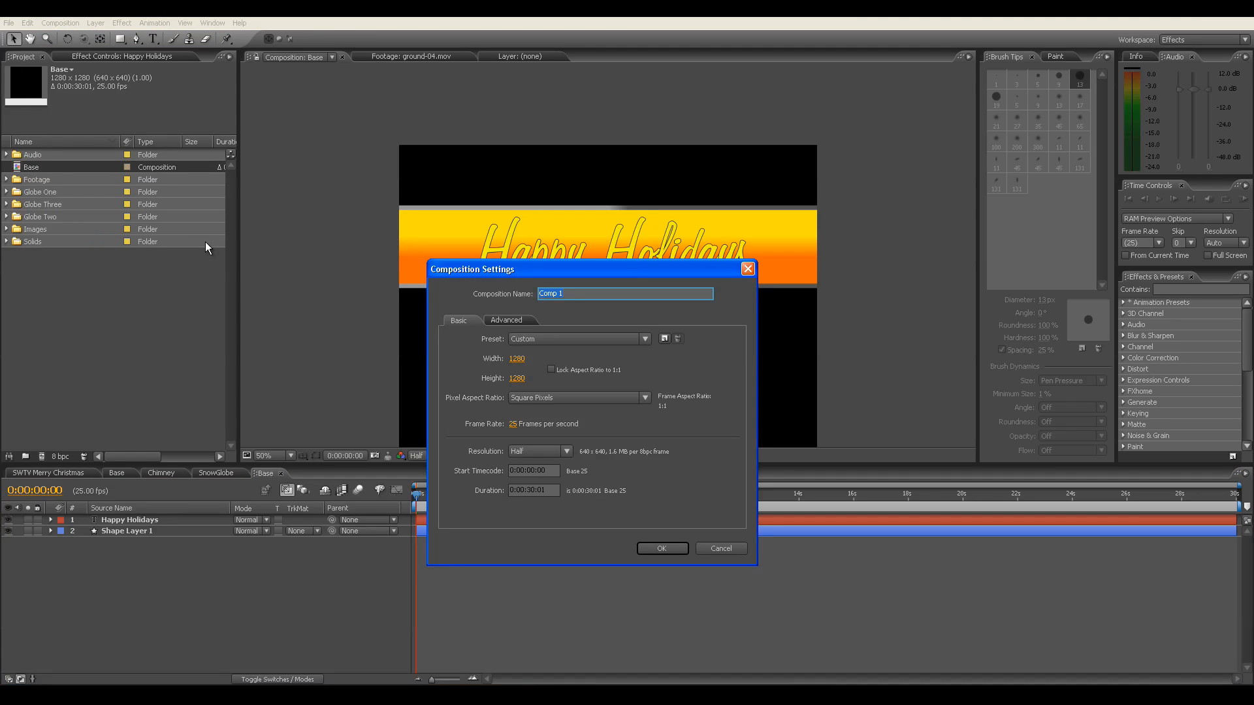
text(Footage)
click(661, 549)
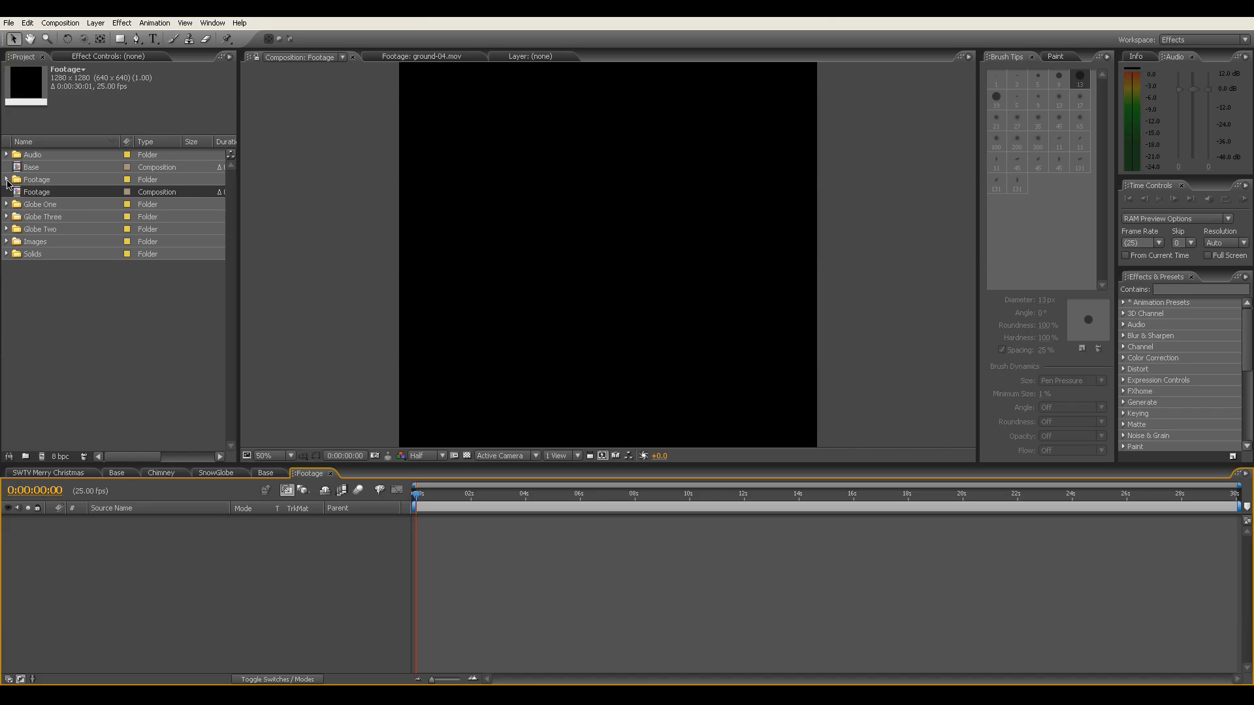
Add Chimney.jpg from the Images folder to the middle of the Footage composition.
click(6, 242)
click(58, 257)
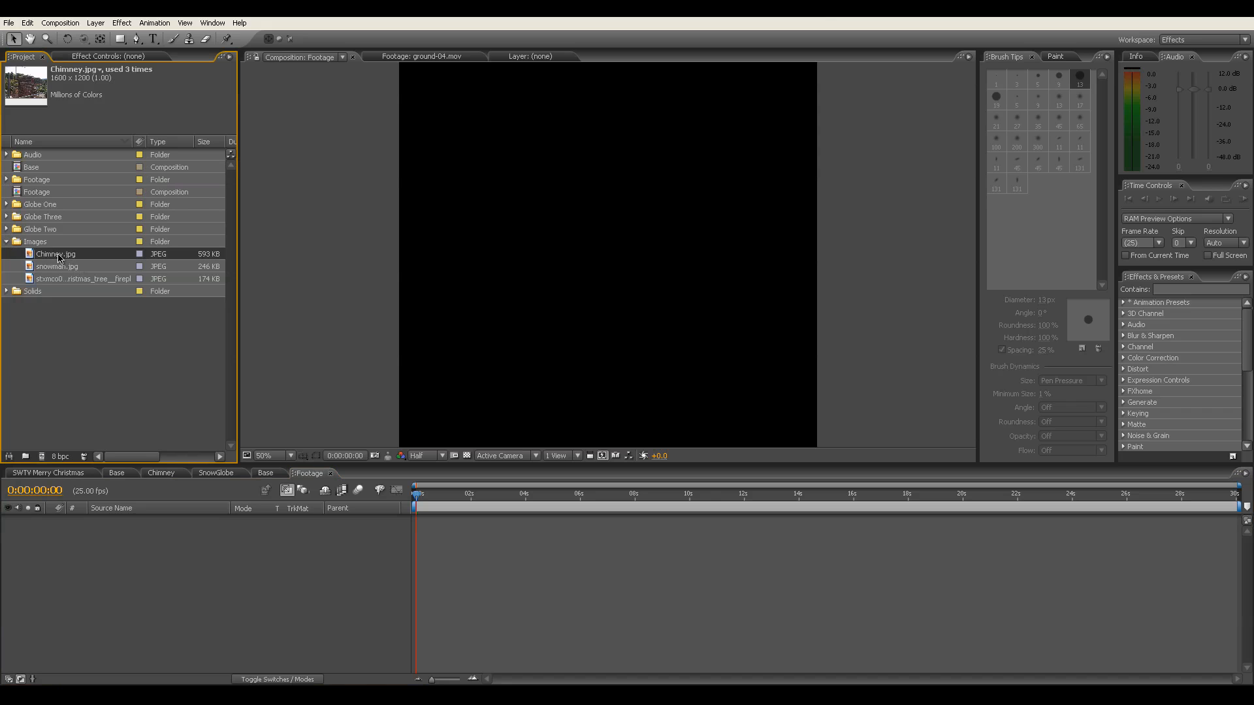
drag(59, 256, 601, 265)
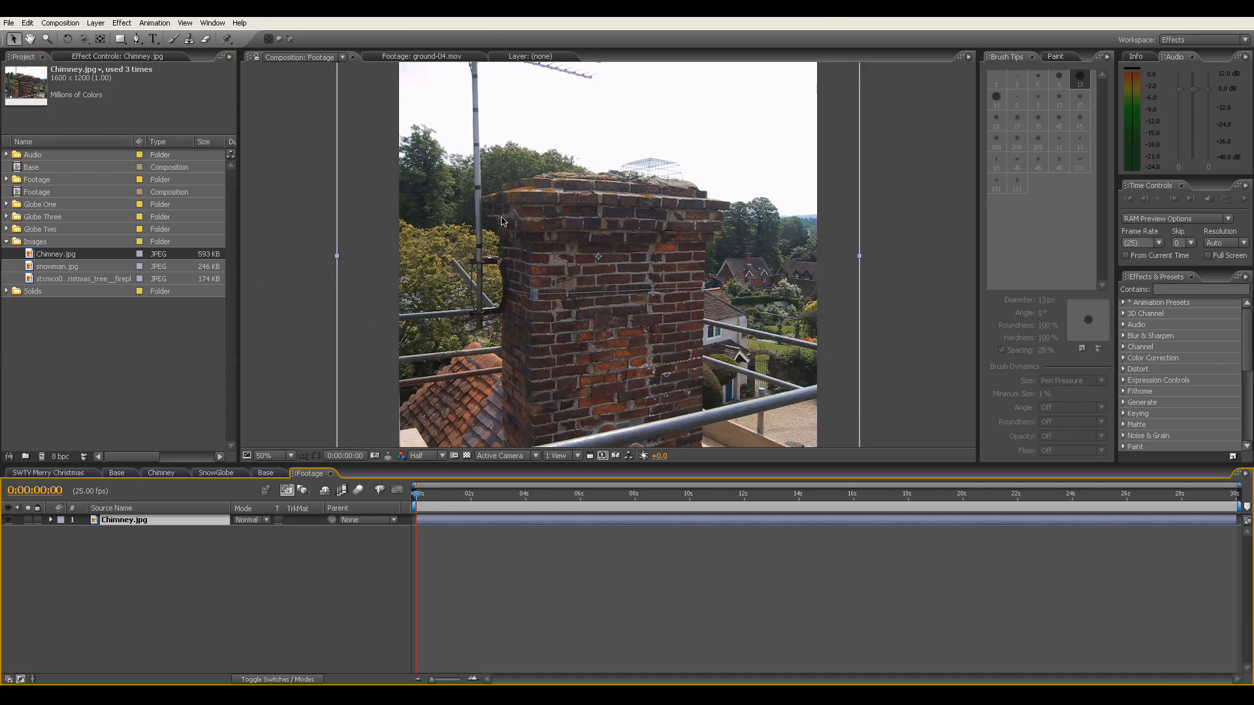
Cut out the upper part of the brick chimney with a closed Pen tool mask that follows its stepped edges.
key(period)
drag(591, 233, 580, 261)
click(136, 38)
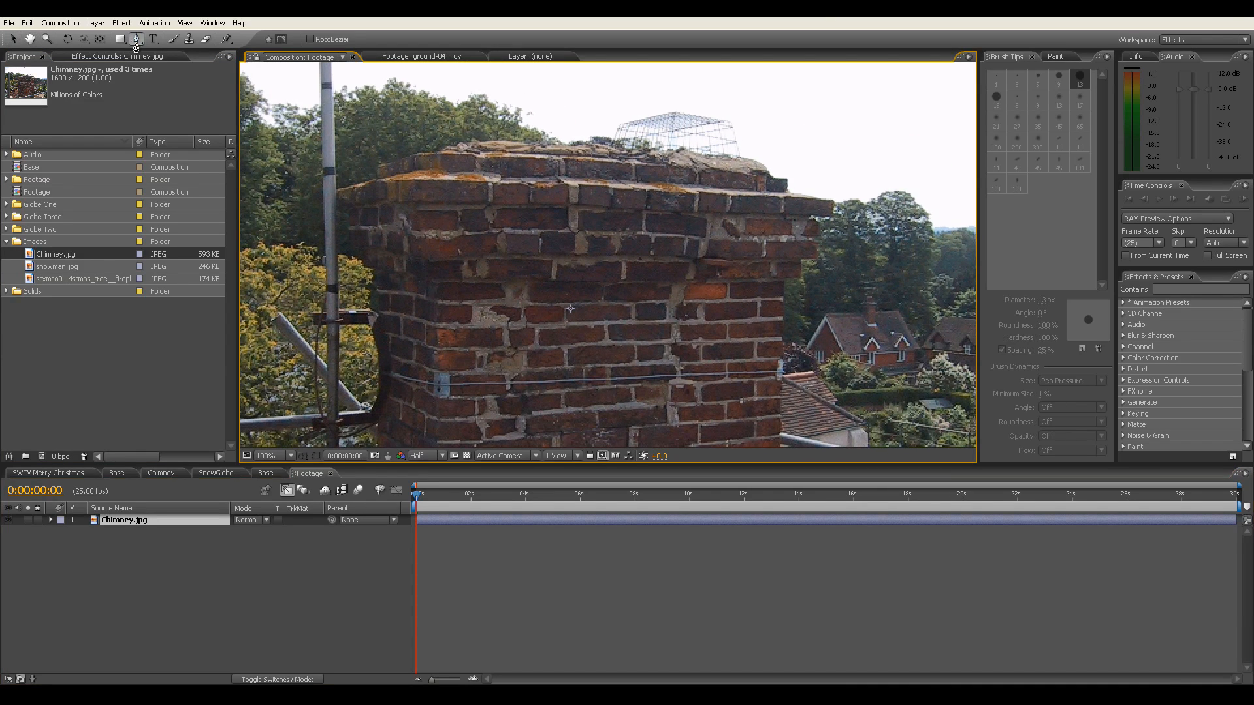
click(390, 362)
click(384, 332)
click(376, 314)
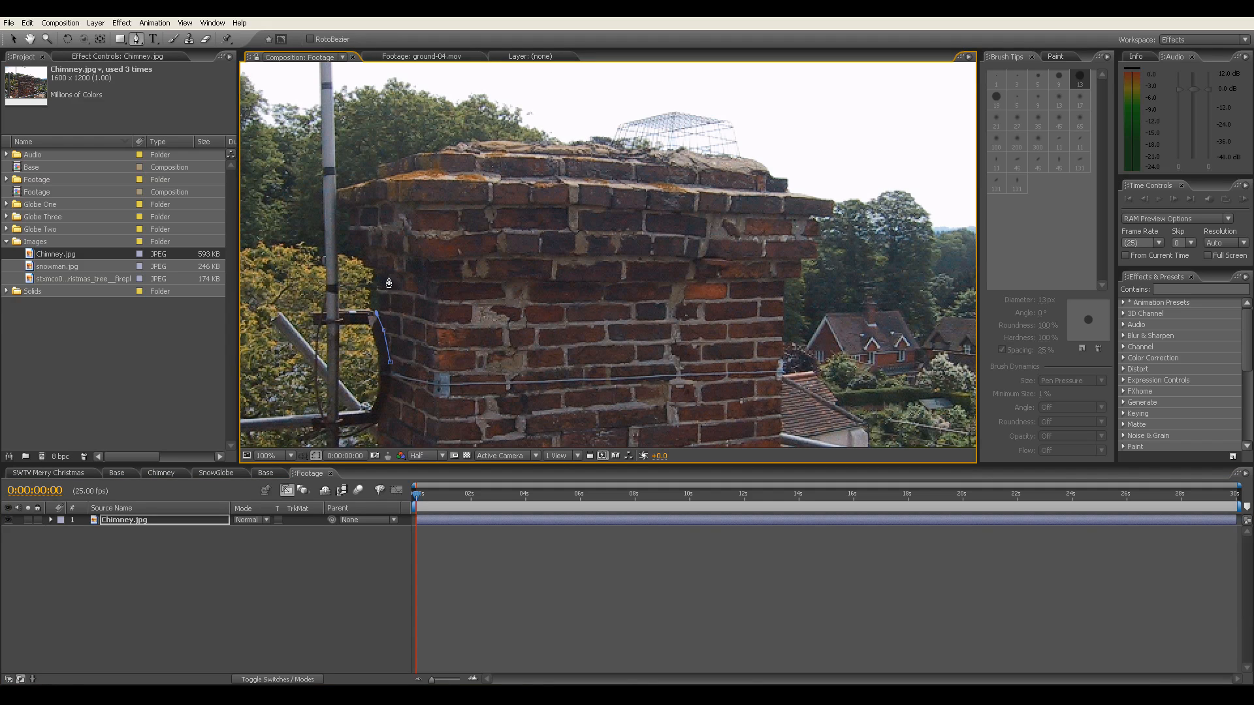
click(378, 271)
click(365, 264)
click(363, 249)
click(351, 247)
click(346, 211)
click(340, 209)
click(337, 191)
click(378, 177)
click(419, 151)
click(560, 156)
click(704, 167)
click(770, 170)
click(782, 175)
click(787, 189)
click(834, 204)
click(834, 213)
click(819, 215)
click(814, 257)
click(803, 259)
click(803, 277)
click(785, 279)
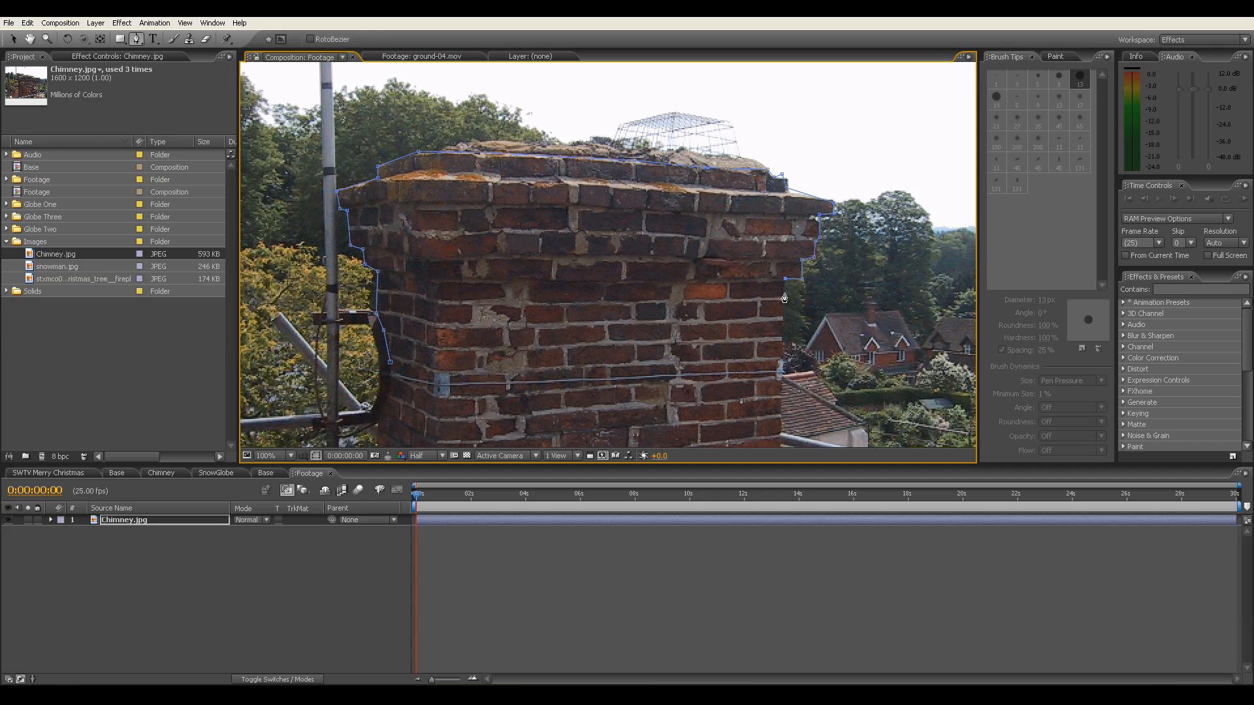
click(783, 340)
click(440, 371)
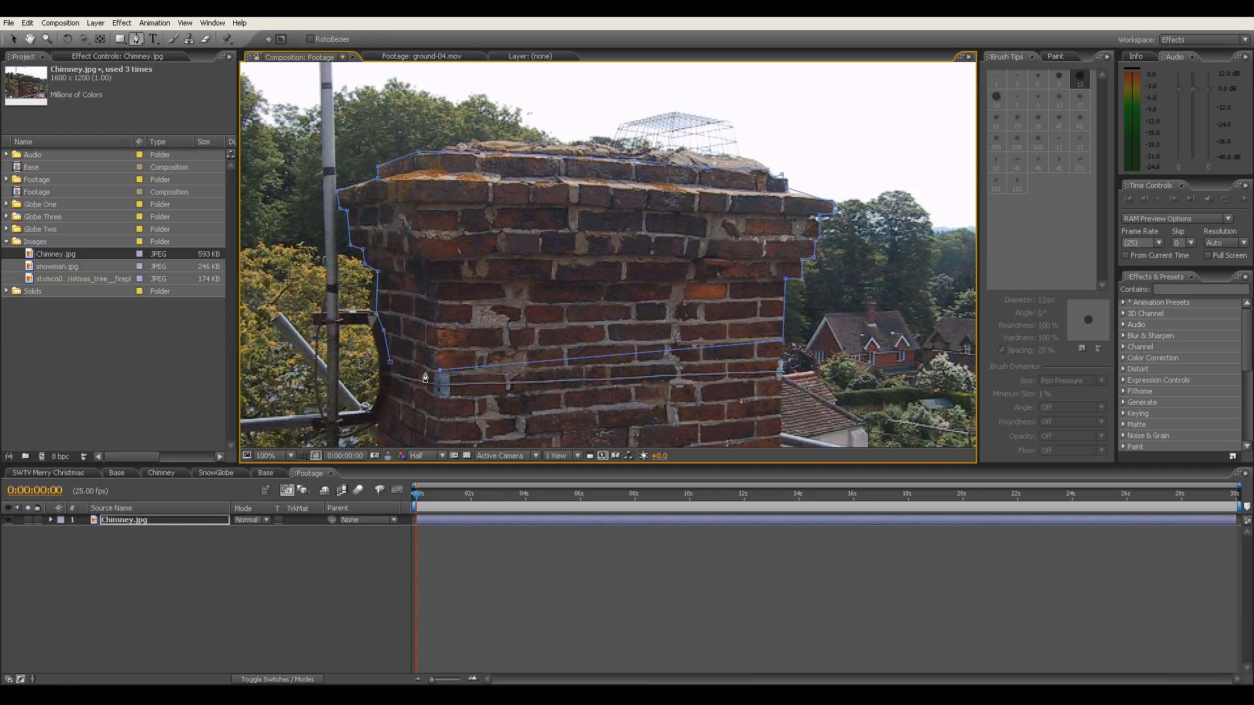
click(391, 362)
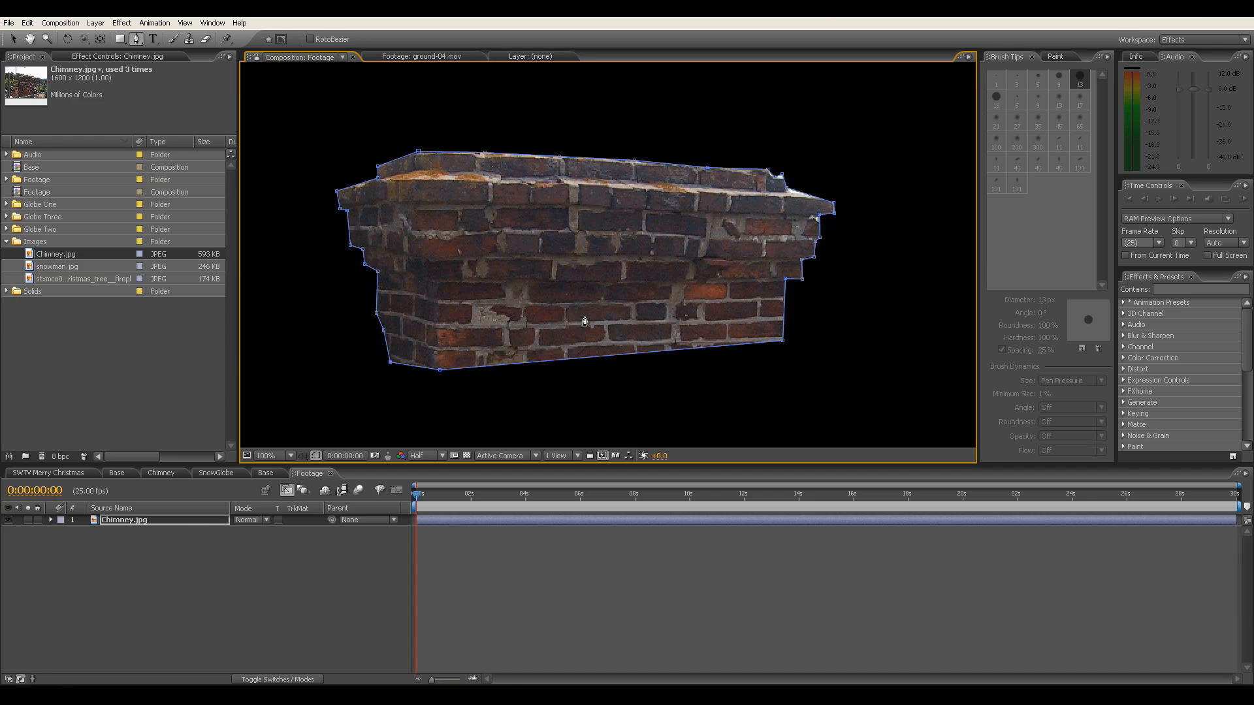
key(comma)
click(13, 39)
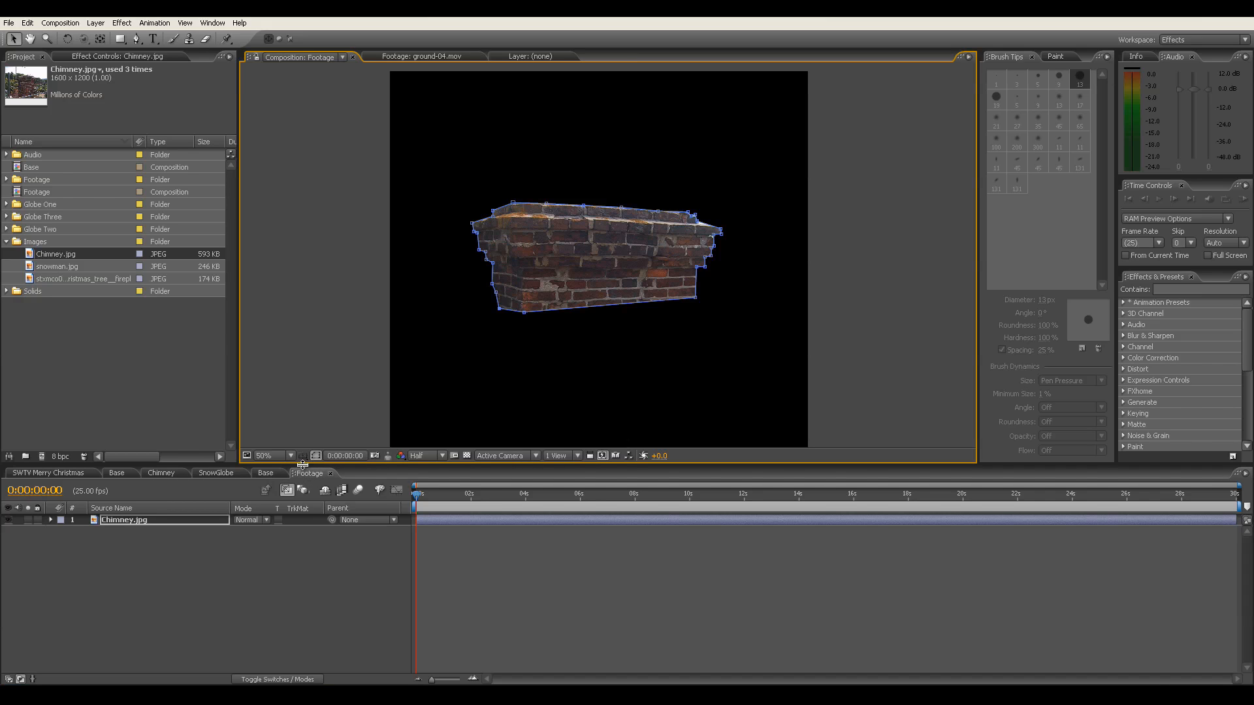
Try replacing the masked chimney with a copy of the Chimney Image layer from the Chimney composition, and undo the replacement.
click(162, 473)
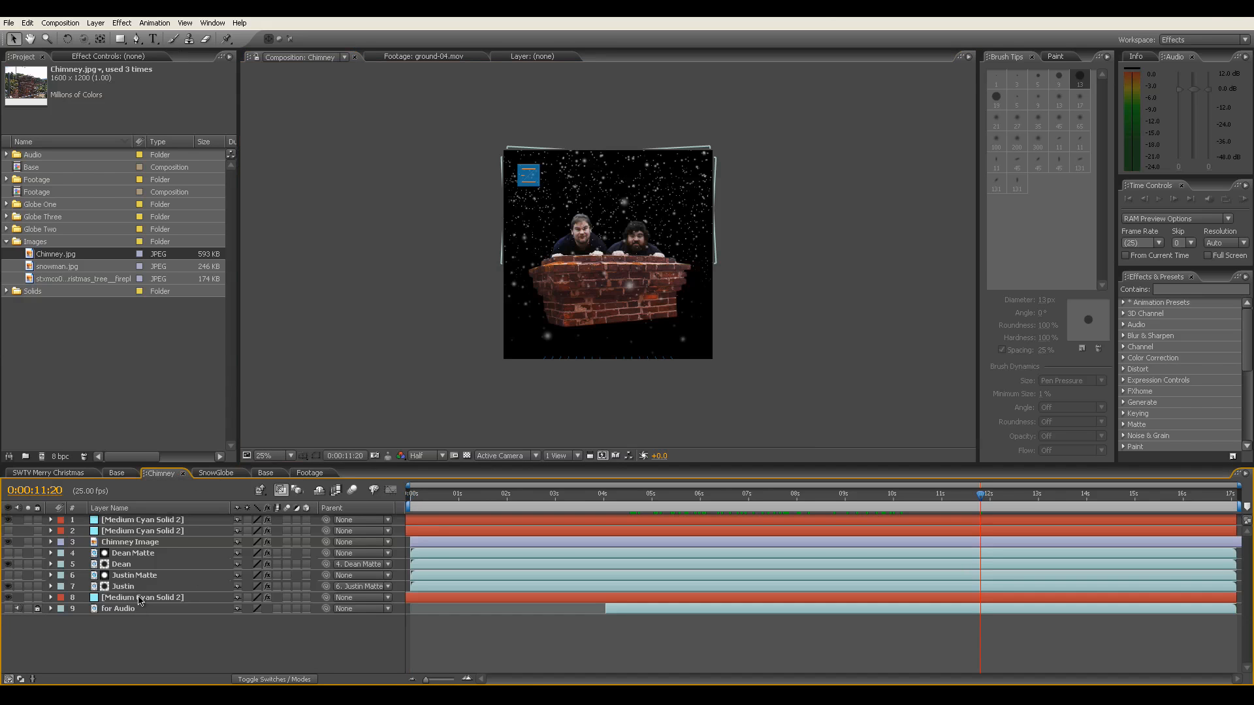
click(133, 542)
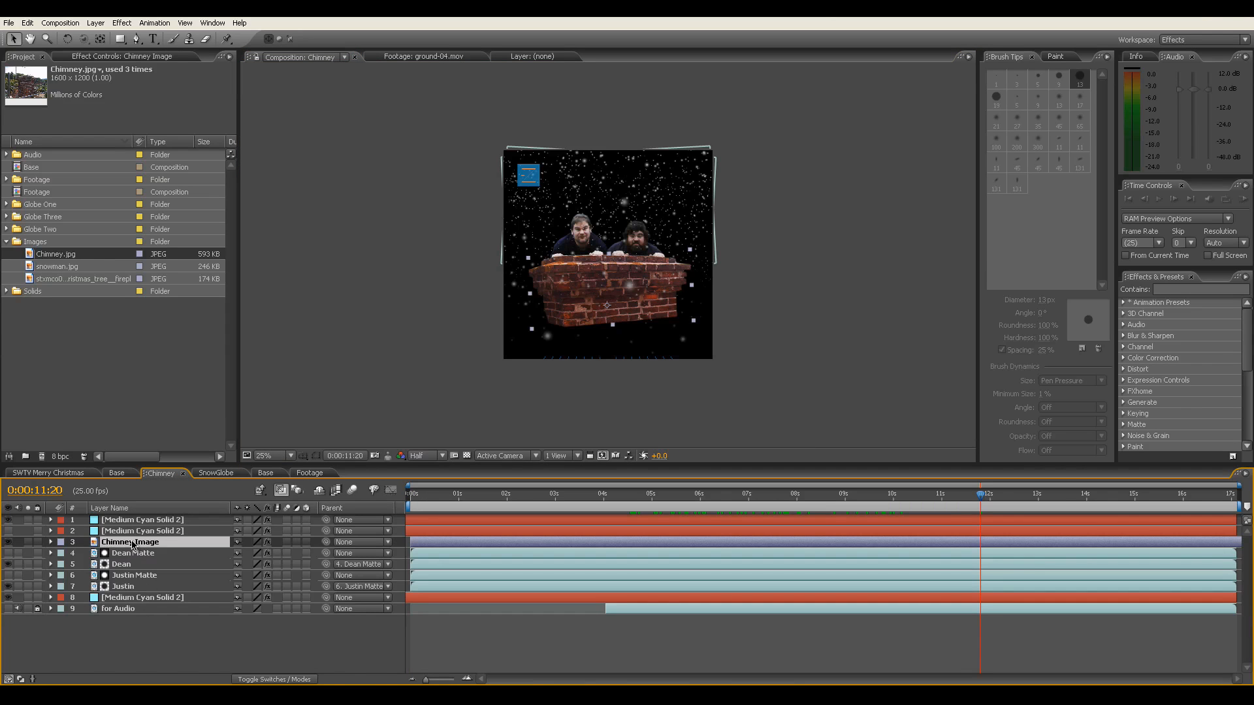
click(310, 473)
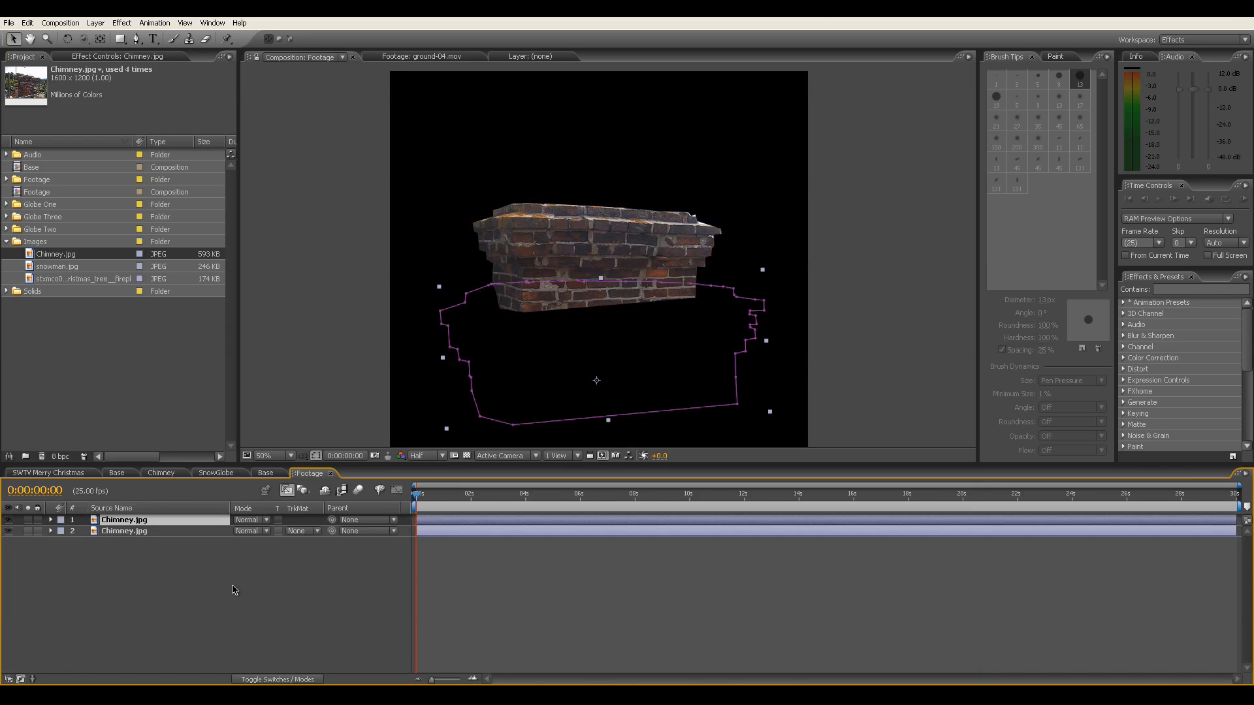
click(142, 532)
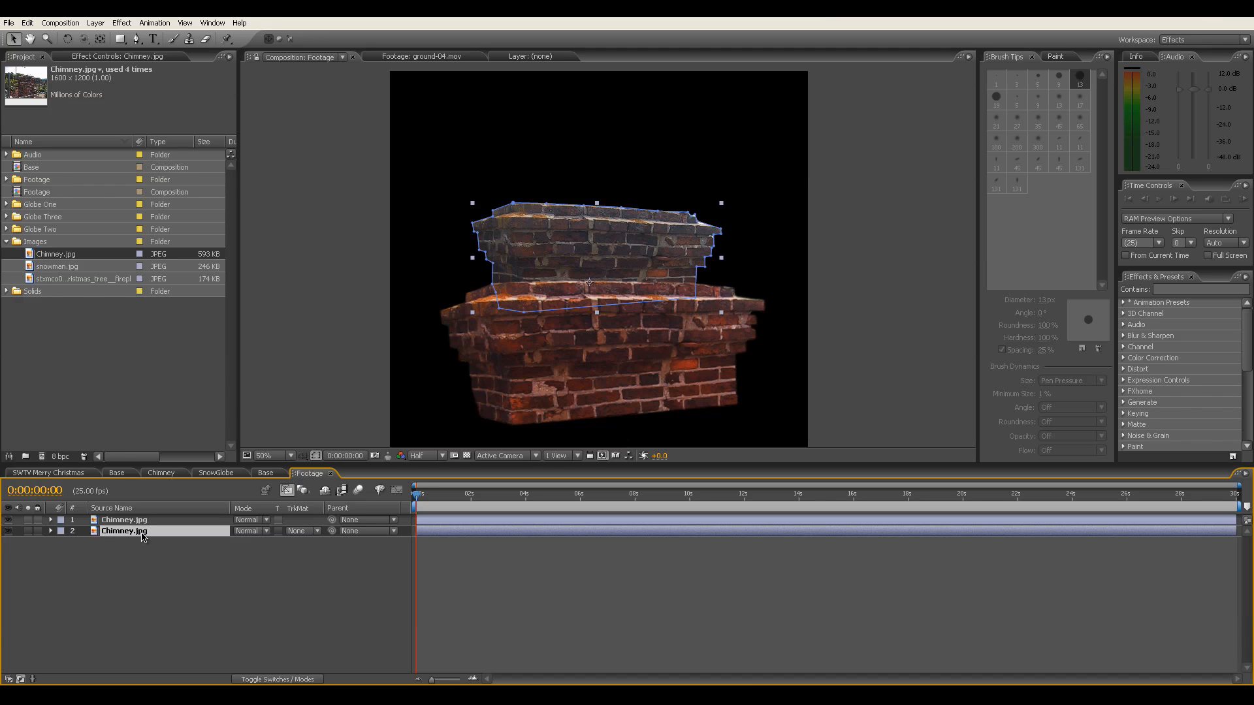
key(Delete)
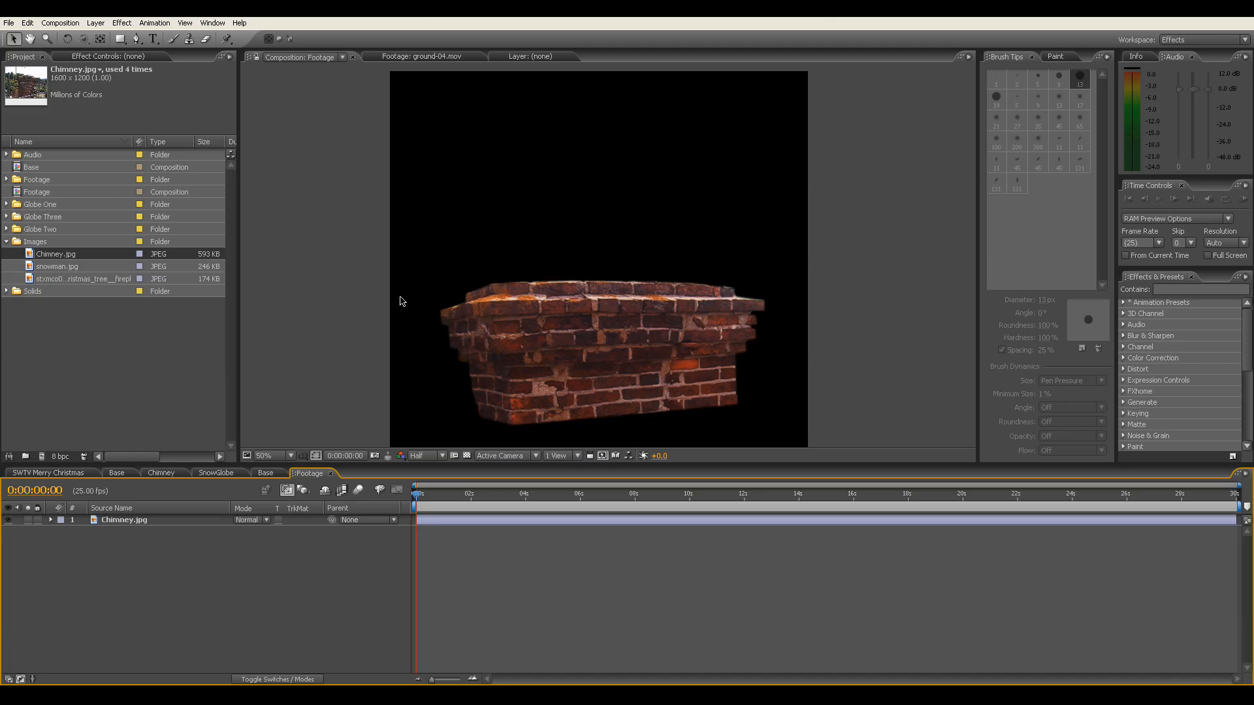
key(ctrl+z)
key(ctrl+z)
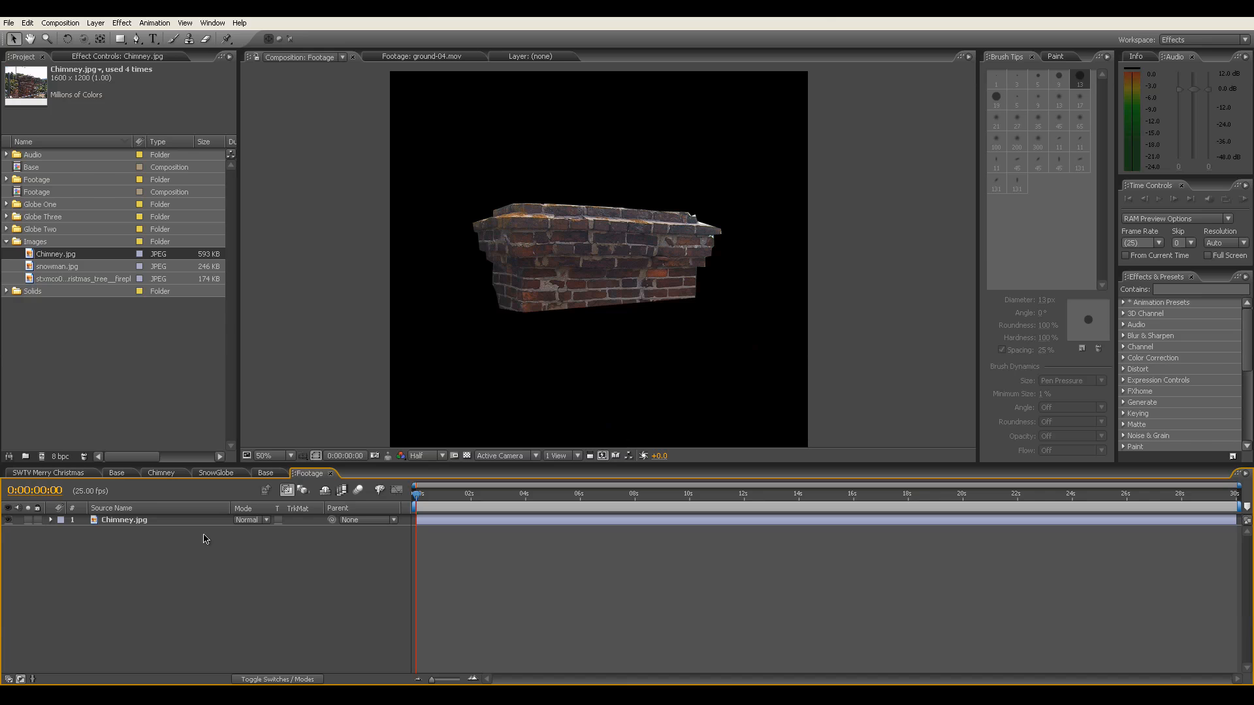
Move the masked chimney into the lower half of the frame and enlarge it to span nearly the full width.
drag(555, 257, 561, 324)
scroll(566, 323, down, 1)
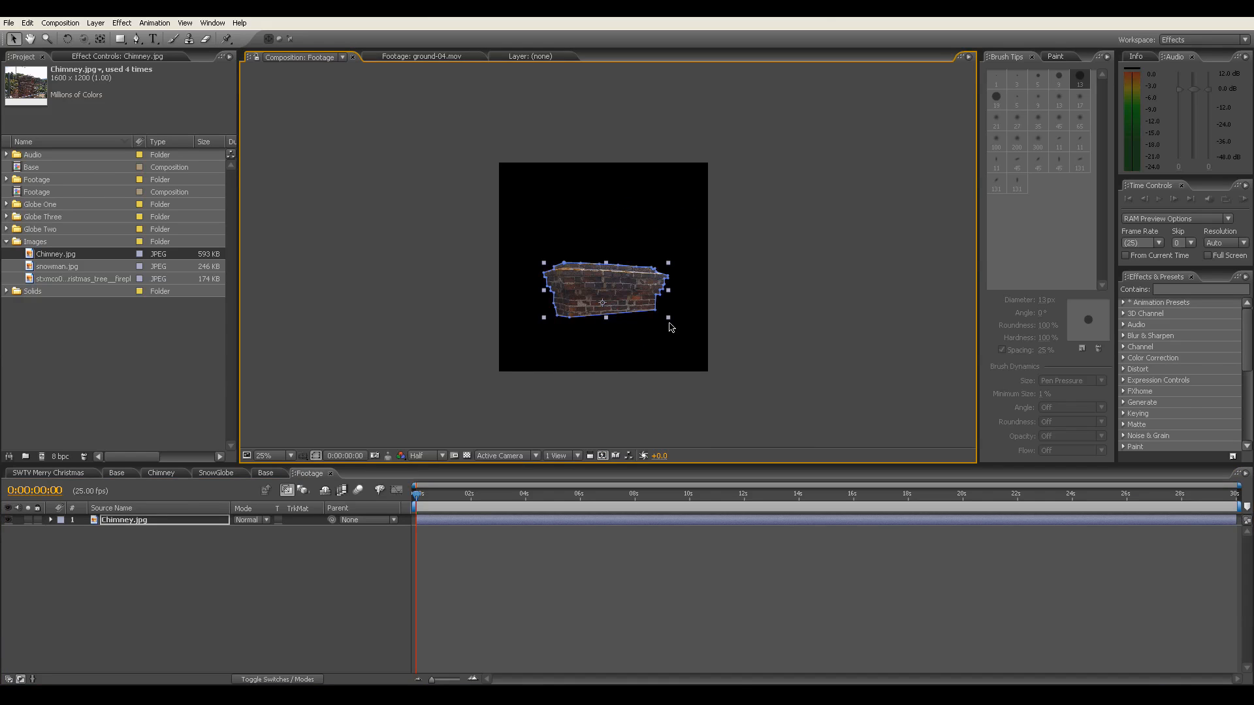
drag(668, 317, 702, 359)
drag(635, 280, 634, 300)
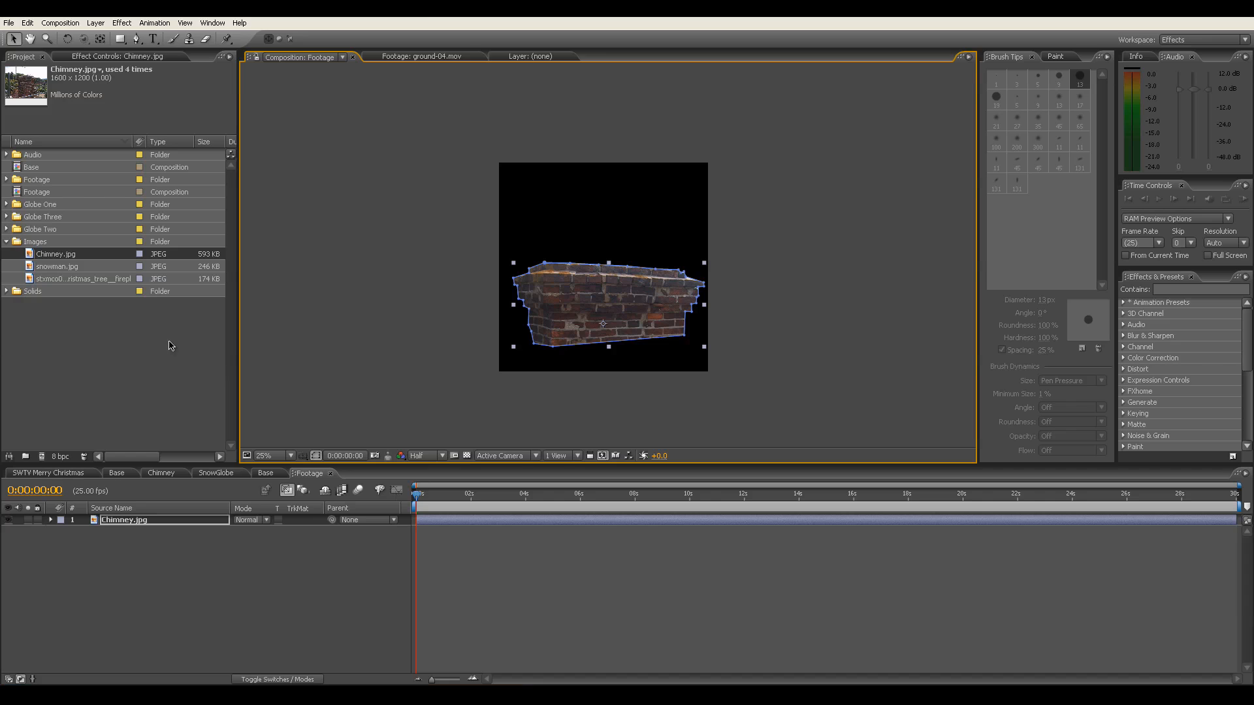
Apply the Curves colour correction effect to the Chimney.jpg layer.
click(229, 545)
click(191, 523)
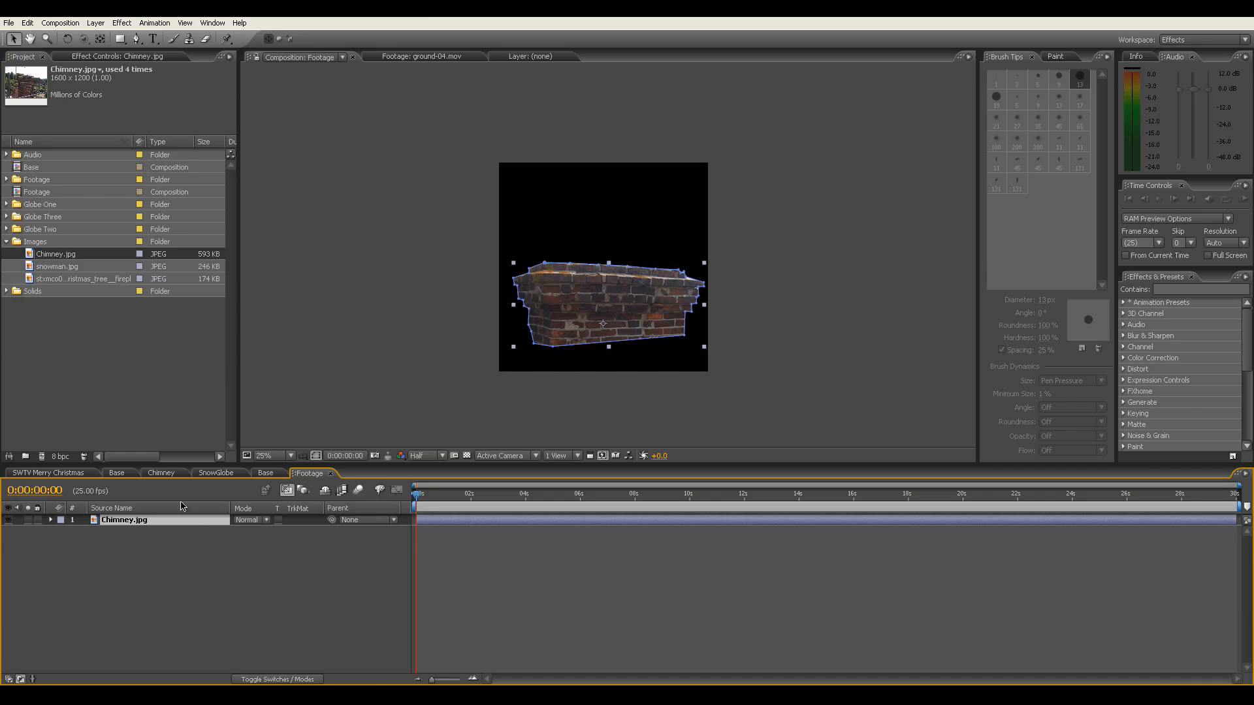
key(period)
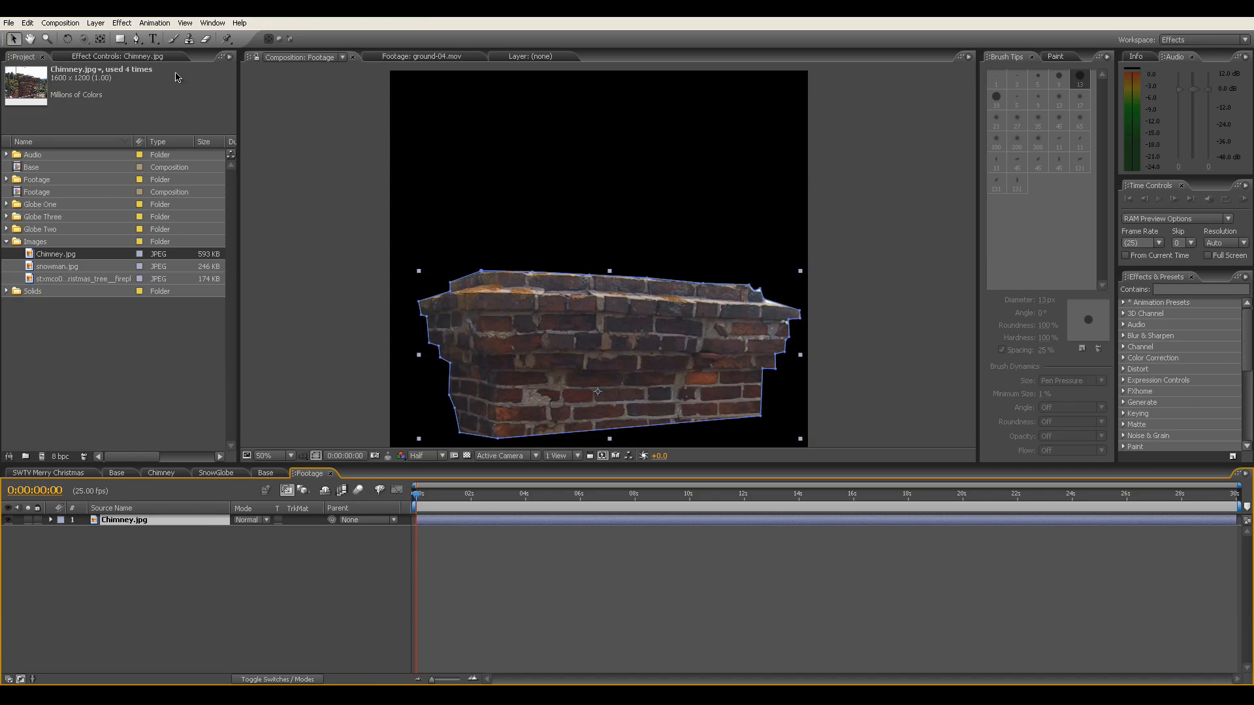
click(126, 29)
mouse_move(163, 123)
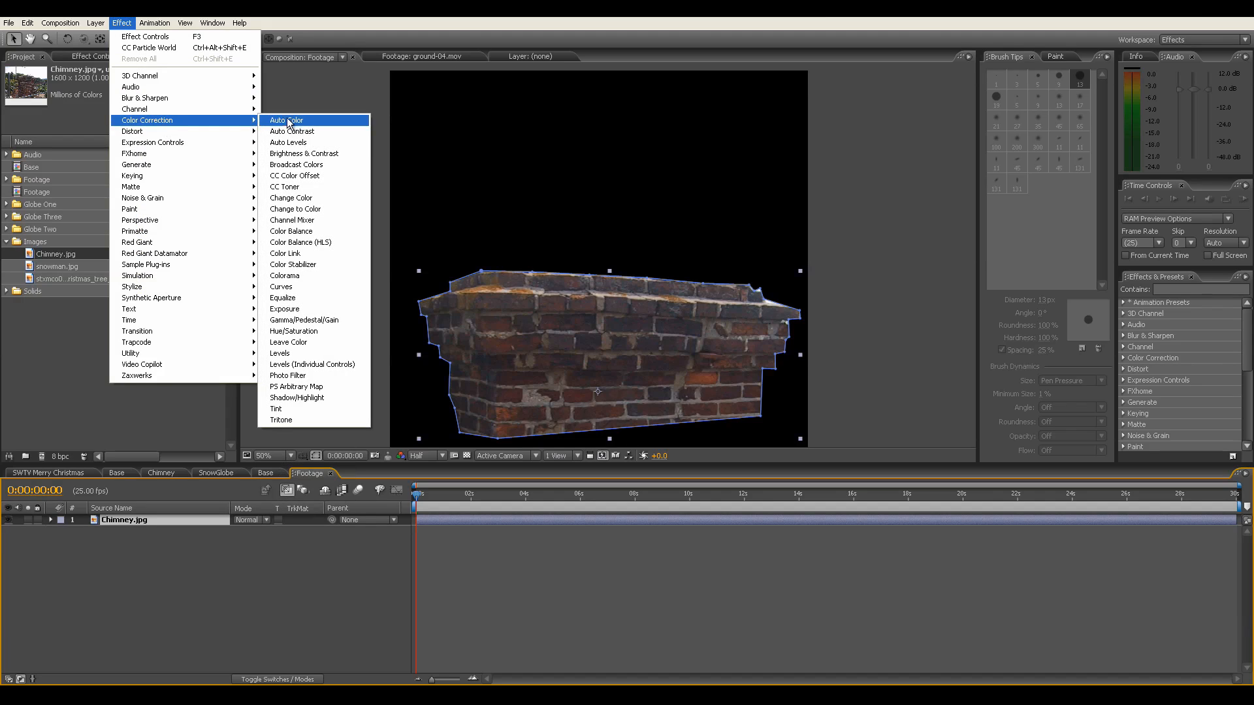
click(312, 287)
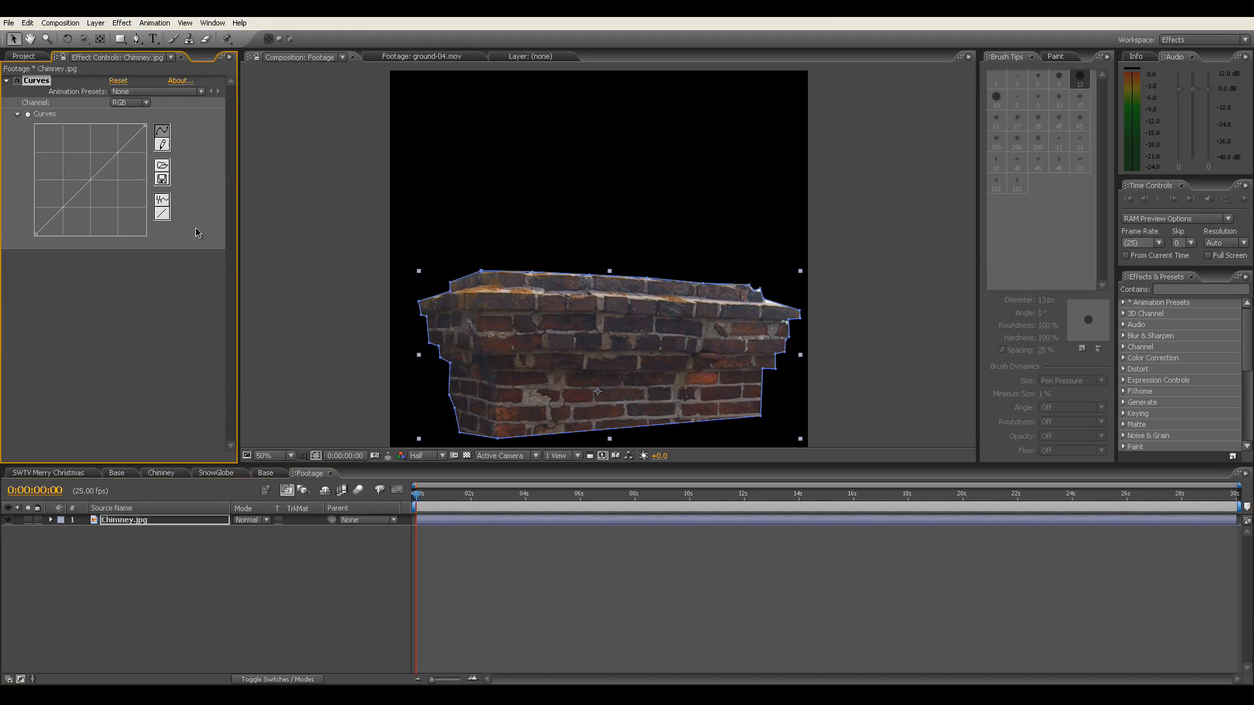
Shape the Curves effect on Chimney.jpg into a gentle S-curve that darkens the shadows and lifts the highlights.
drag(64, 205, 74, 211)
drag(113, 165, 106, 159)
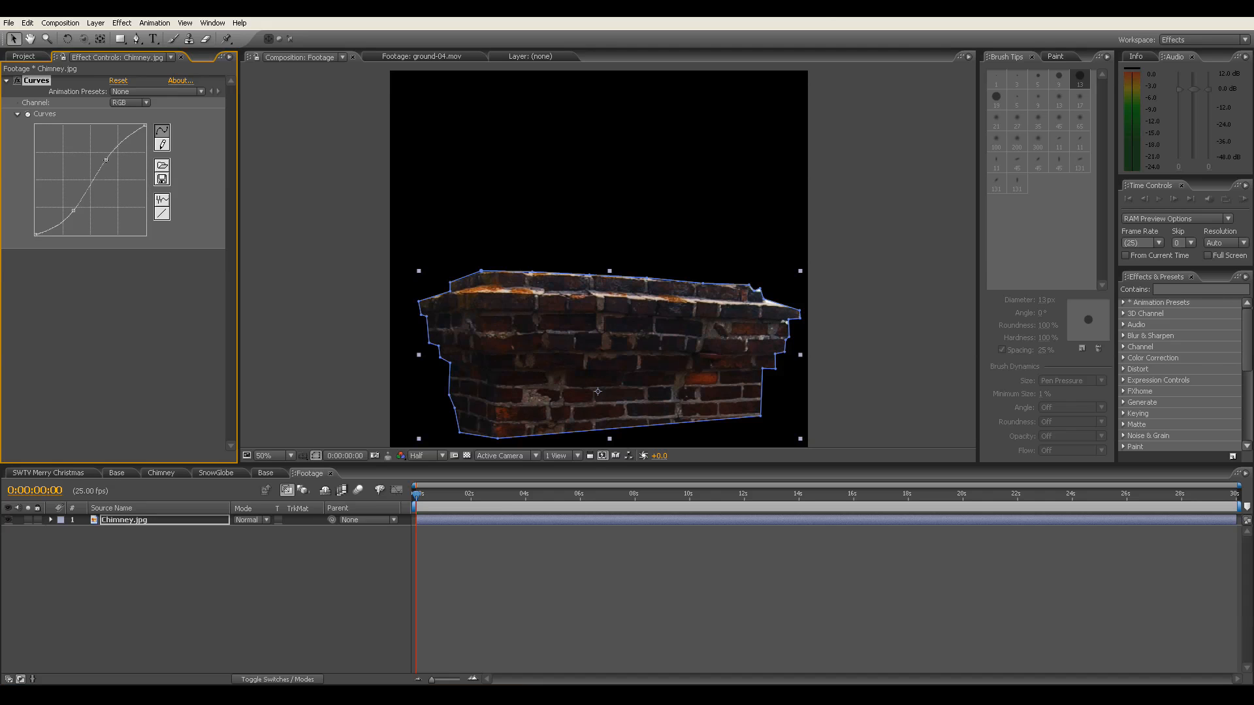
drag(75, 210, 71, 207)
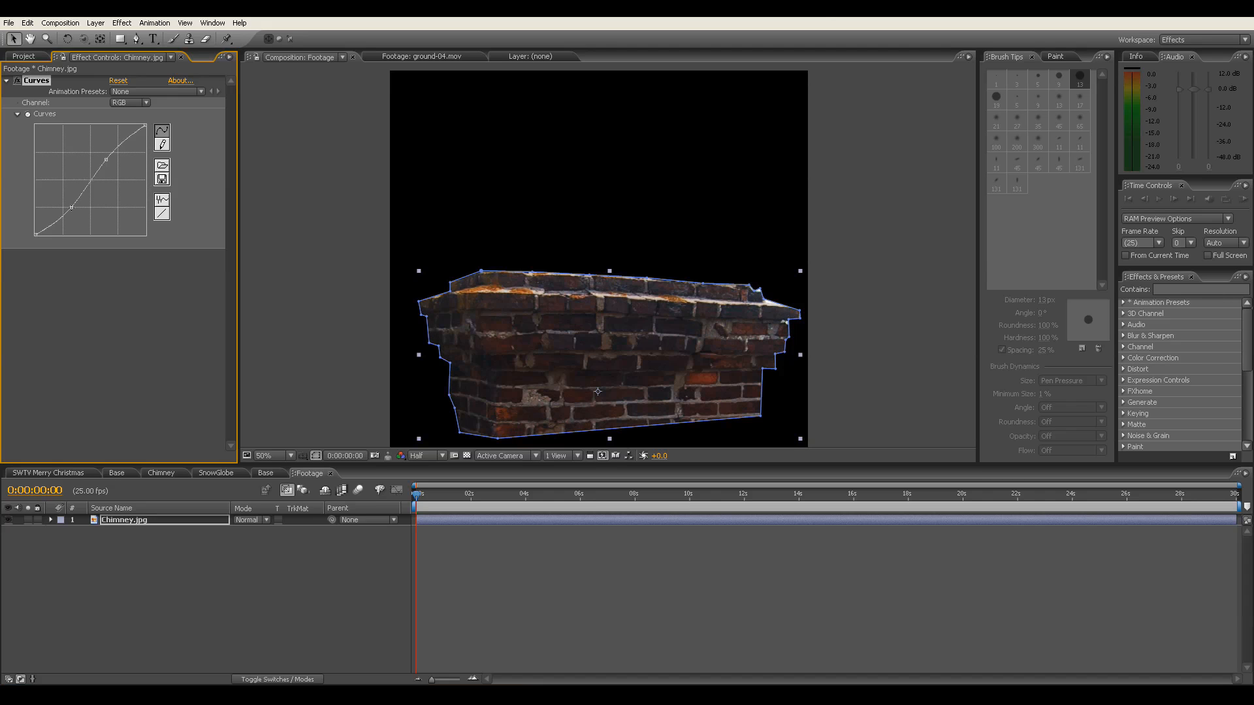
click(235, 549)
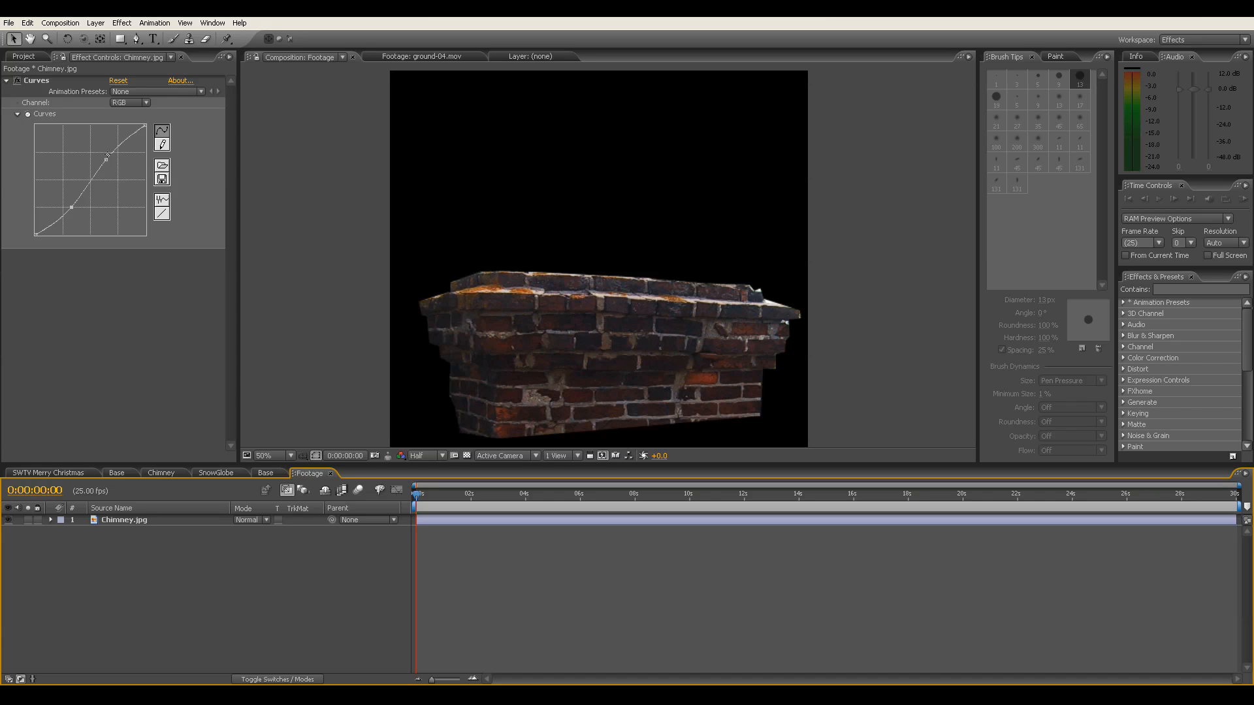
Copy the layers from Chimney Image through the lower Medium Cyan Solid 2 in the Chimney composition into the Footage composition.
click(31, 58)
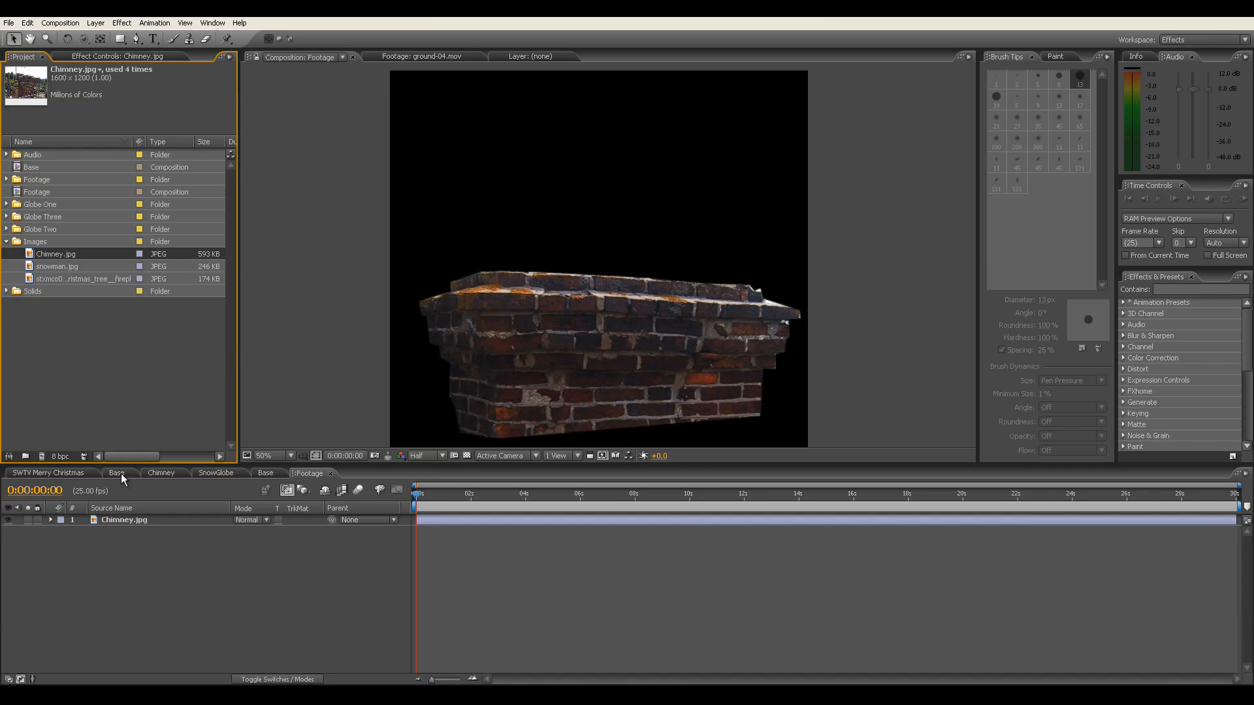
click(163, 473)
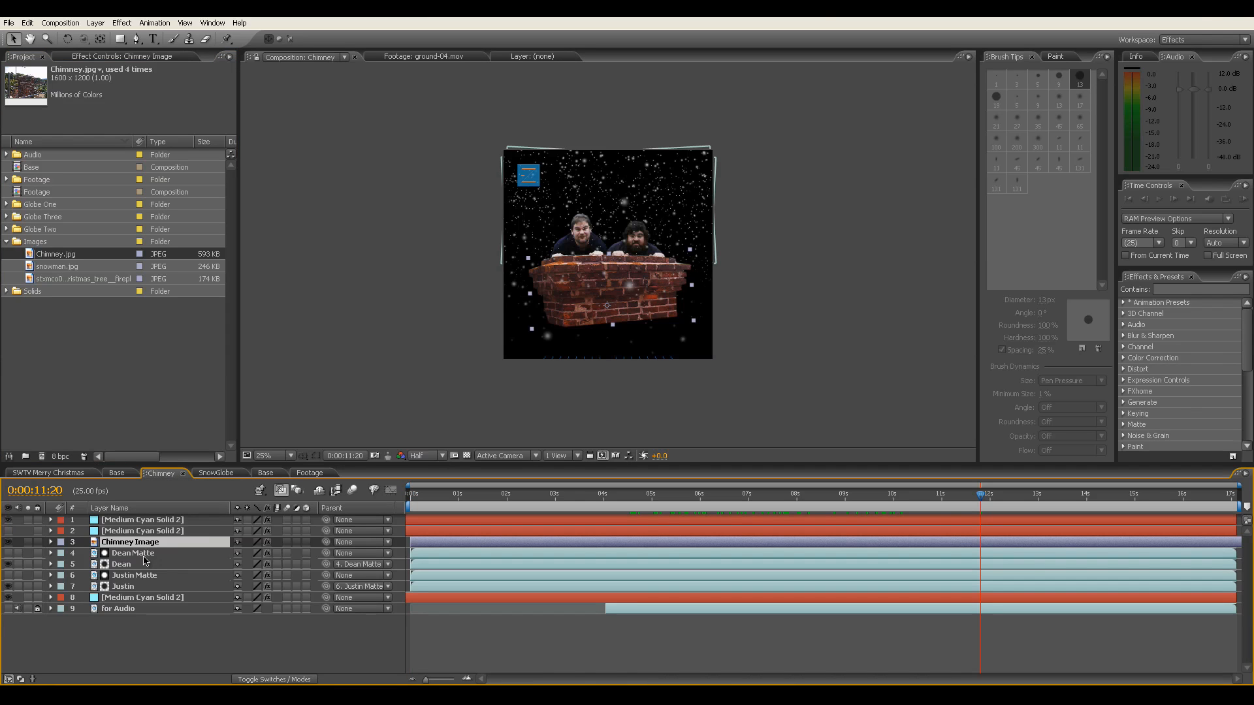
shift+click(141, 600)
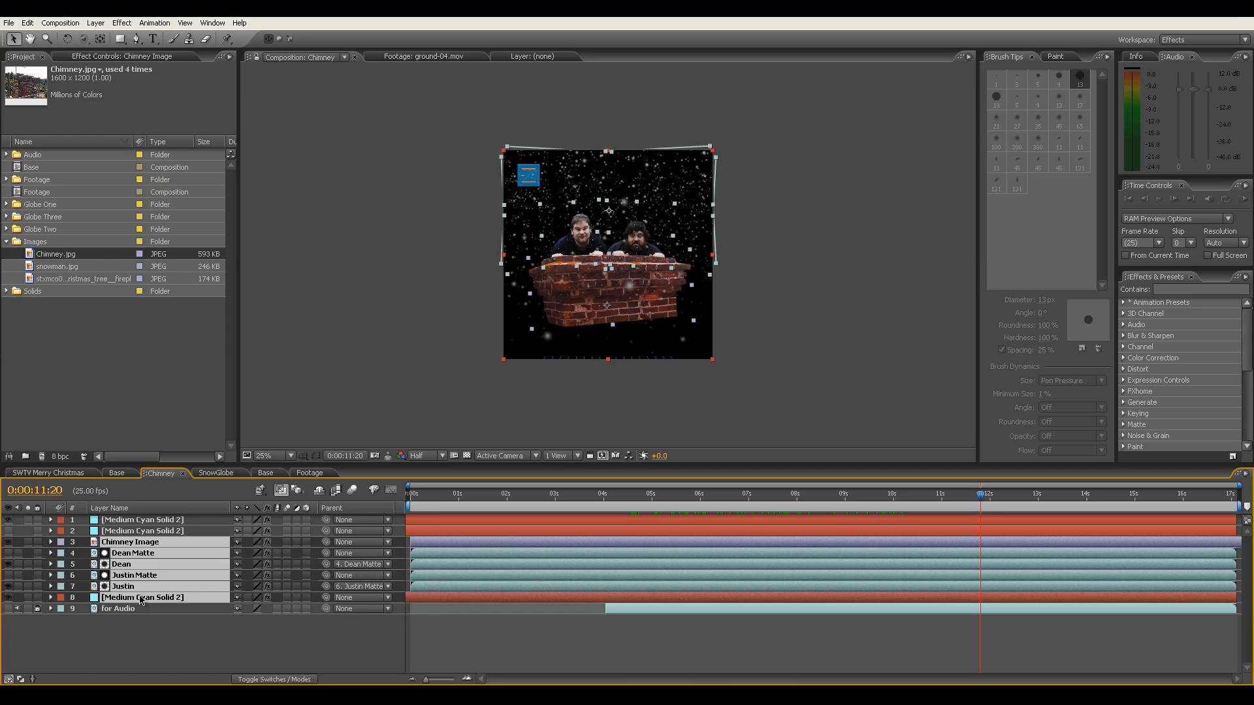
click(307, 473)
key(ctrl+v)
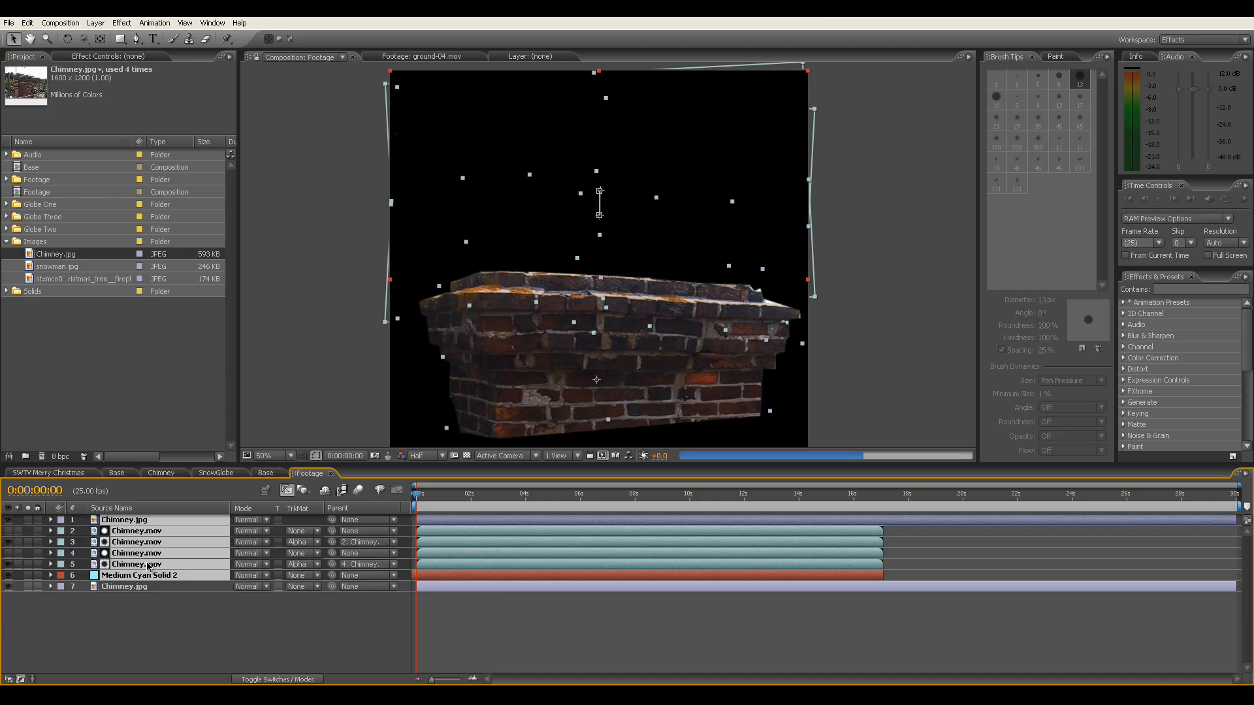
Try removing the original Chimney.jpg layer at the end of the Footage layer stack, and undo the deletion.
click(126, 588)
key(Delete)
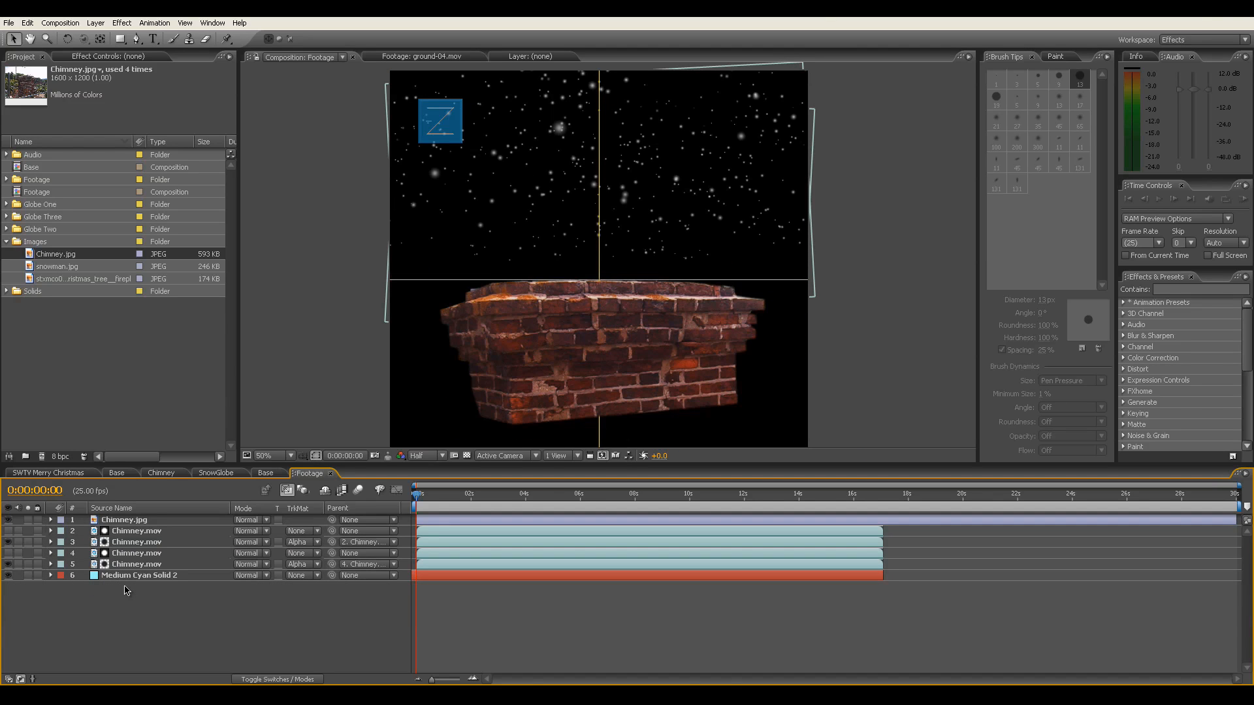
key(ctrl+z)
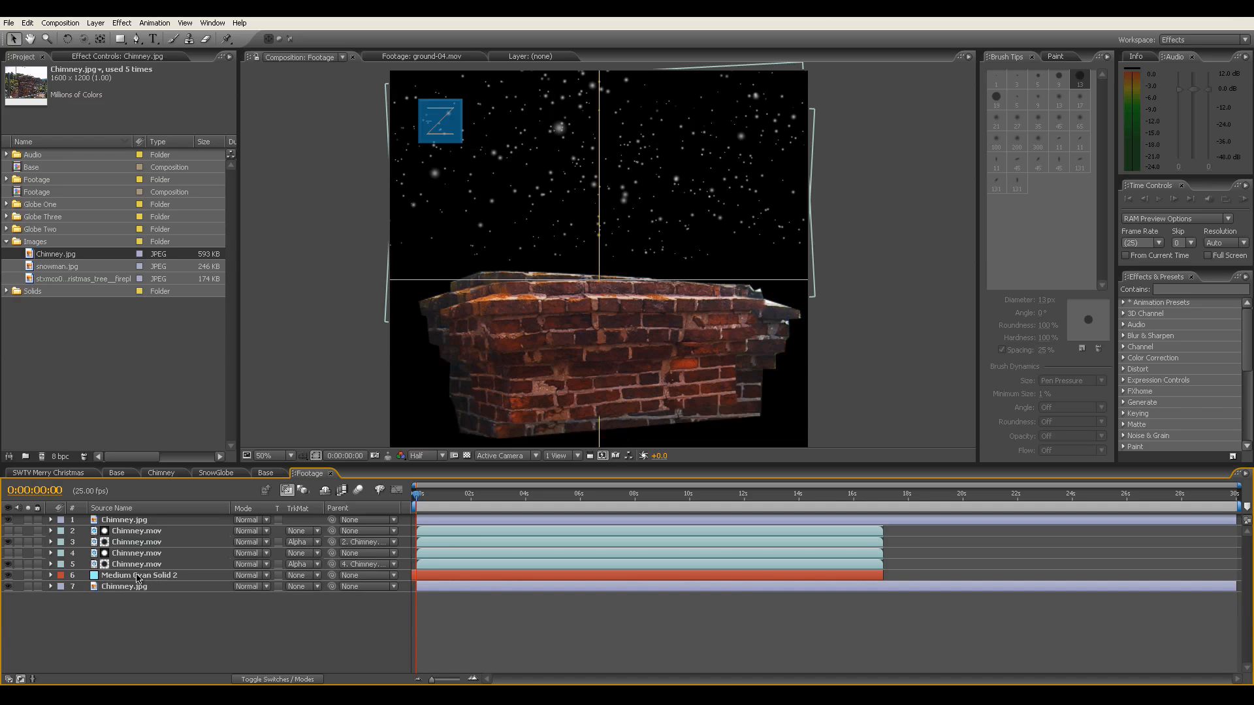
Try removing the pasted Chimney.jpg layer while keeping the original masked chimney, and restore the pasted layer.
click(139, 577)
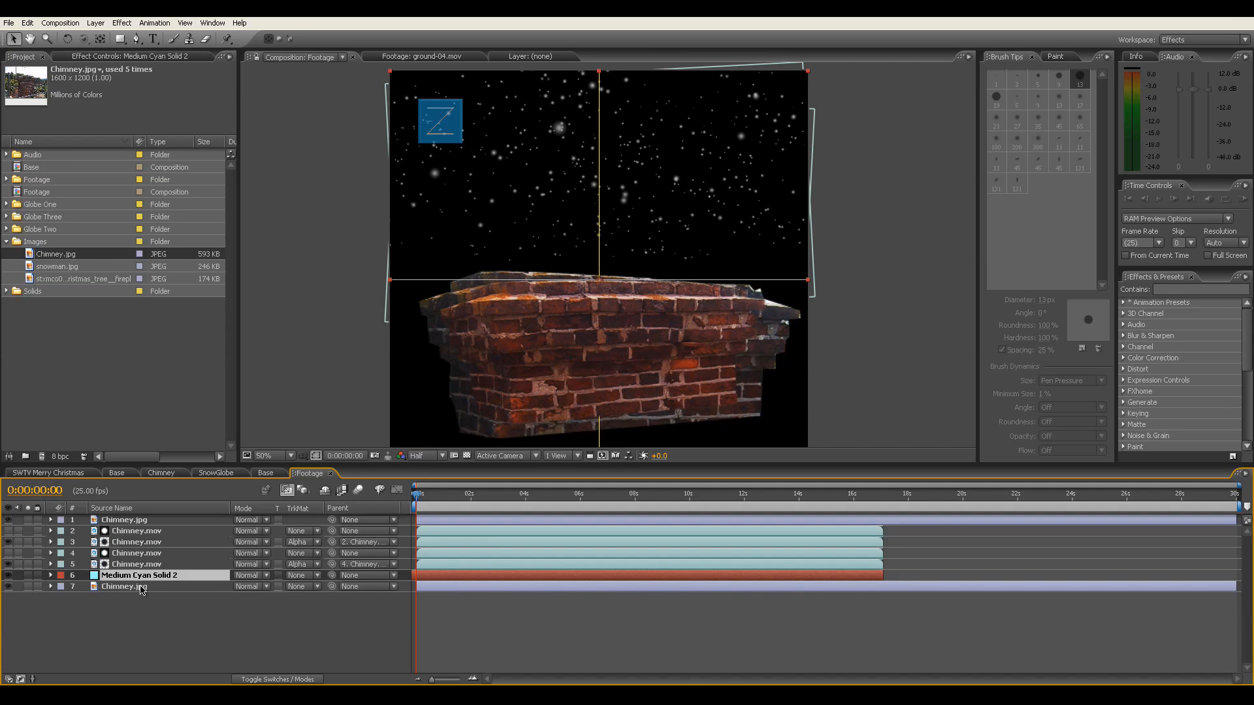
click(137, 521)
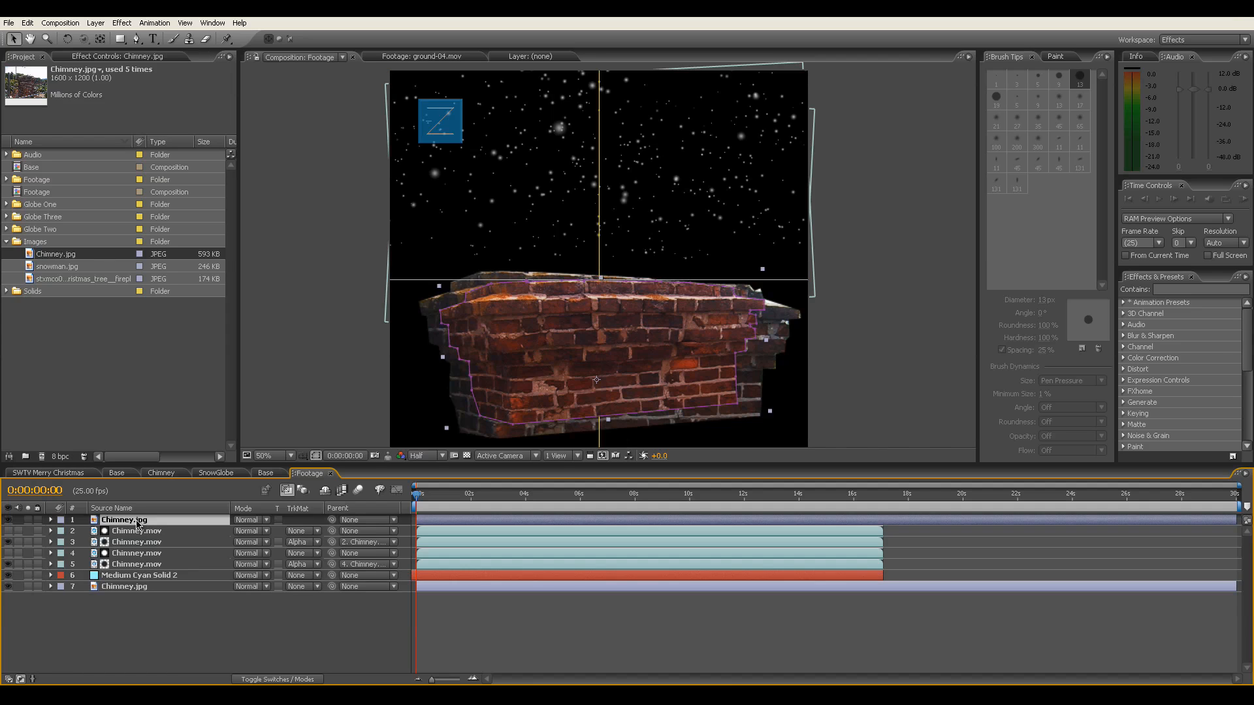
key(Delete)
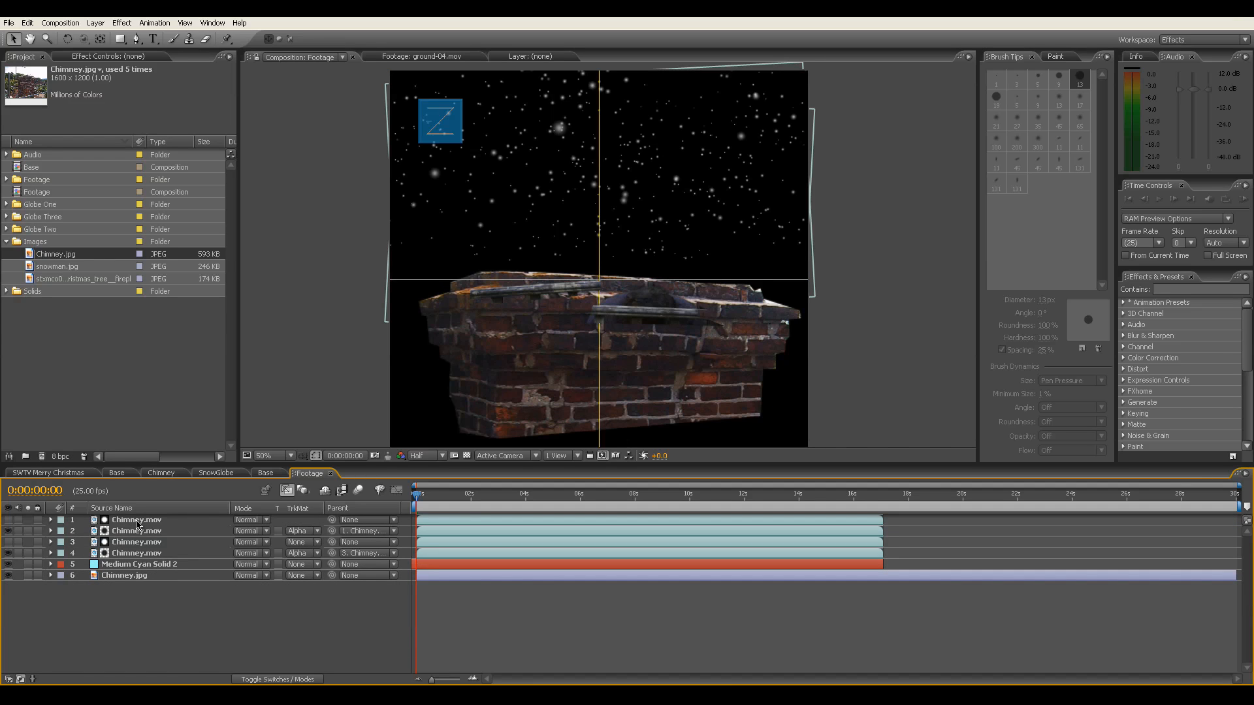
click(138, 576)
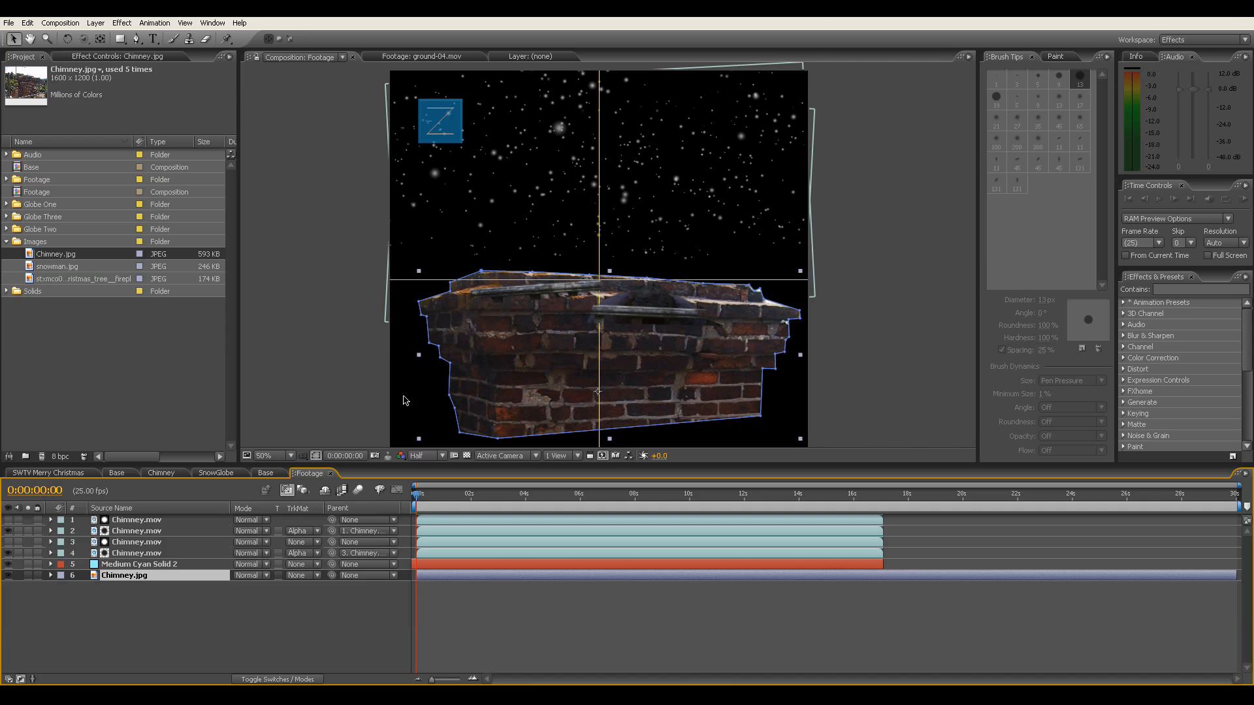
click(157, 553)
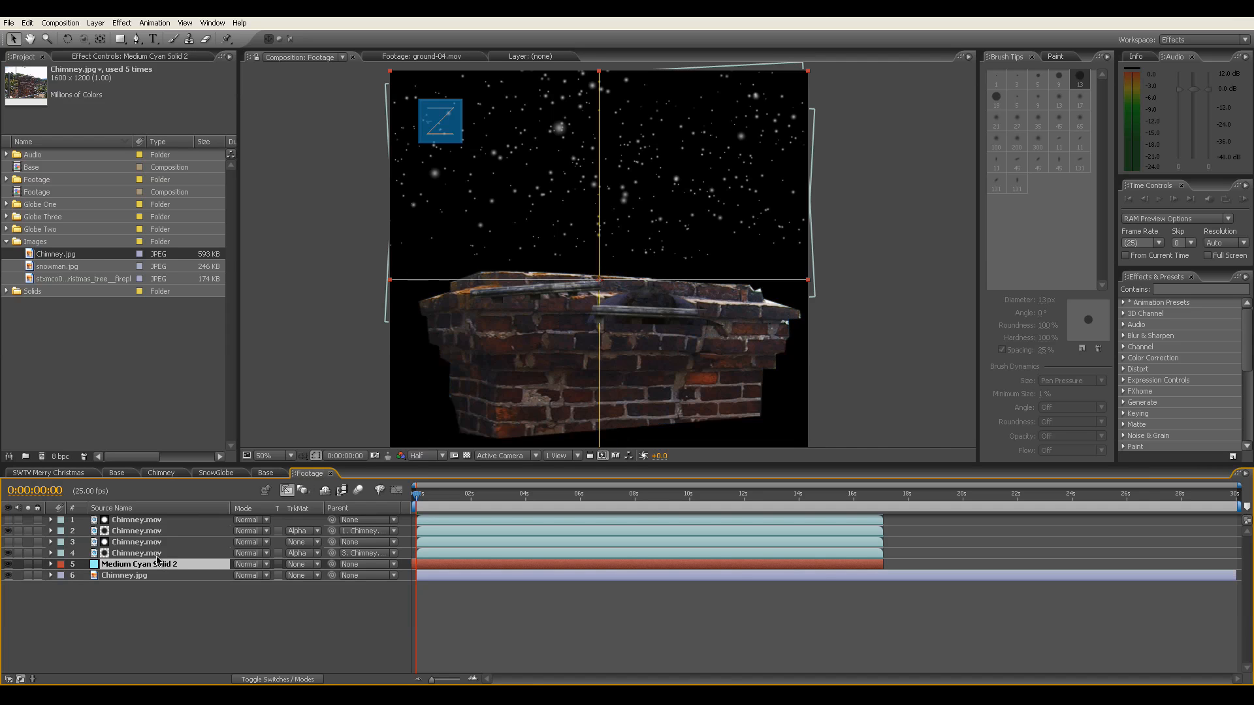
drag(460, 495, 408, 506)
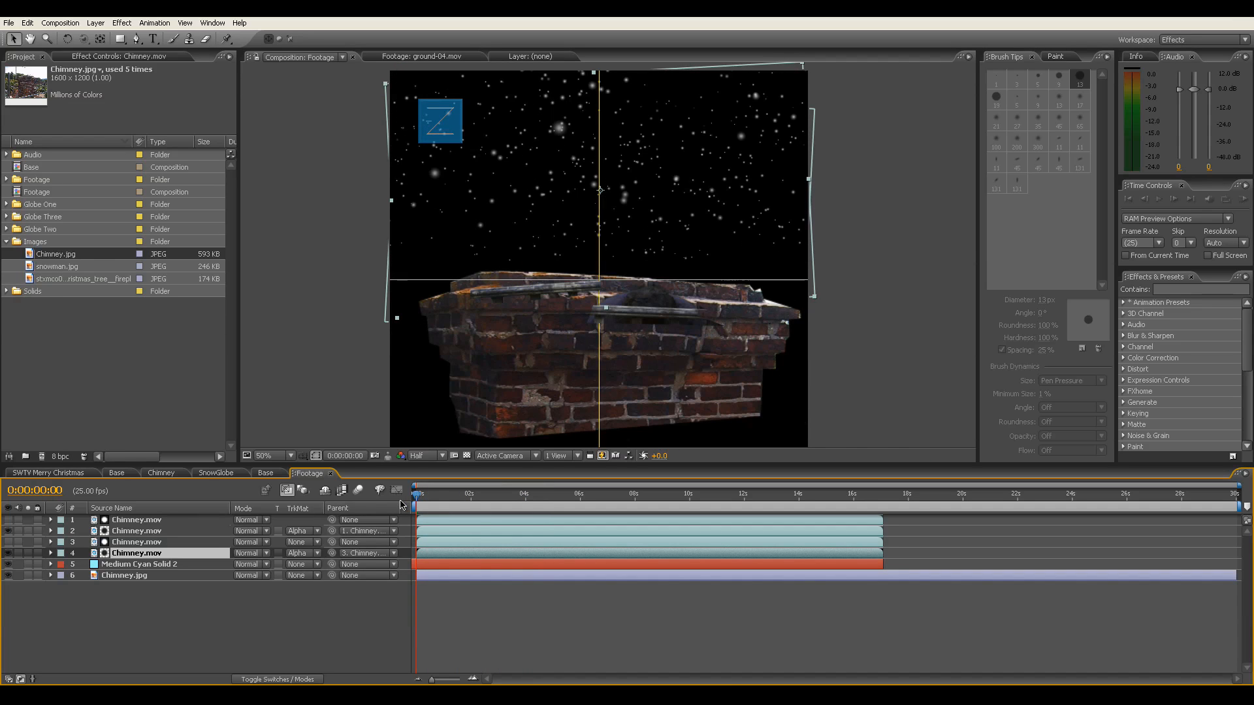
mouse_move(168, 574)
mouse_down()
mouse_move(172, 516)
mouse_move(190, 578)
mouse_up()
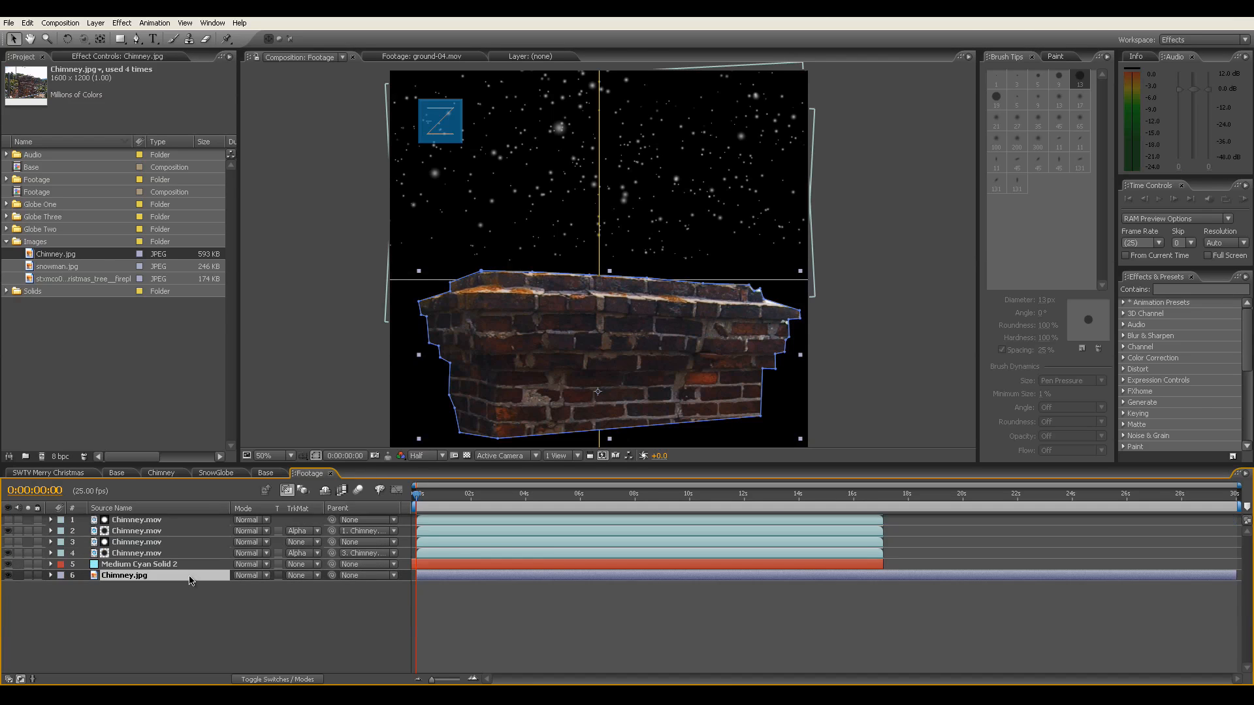
key(ctrl+v)
Delete the original Chimney.jpg layer and the Medium Cyan Solid 2 snow layer, and return the current time to the start.
click(164, 588)
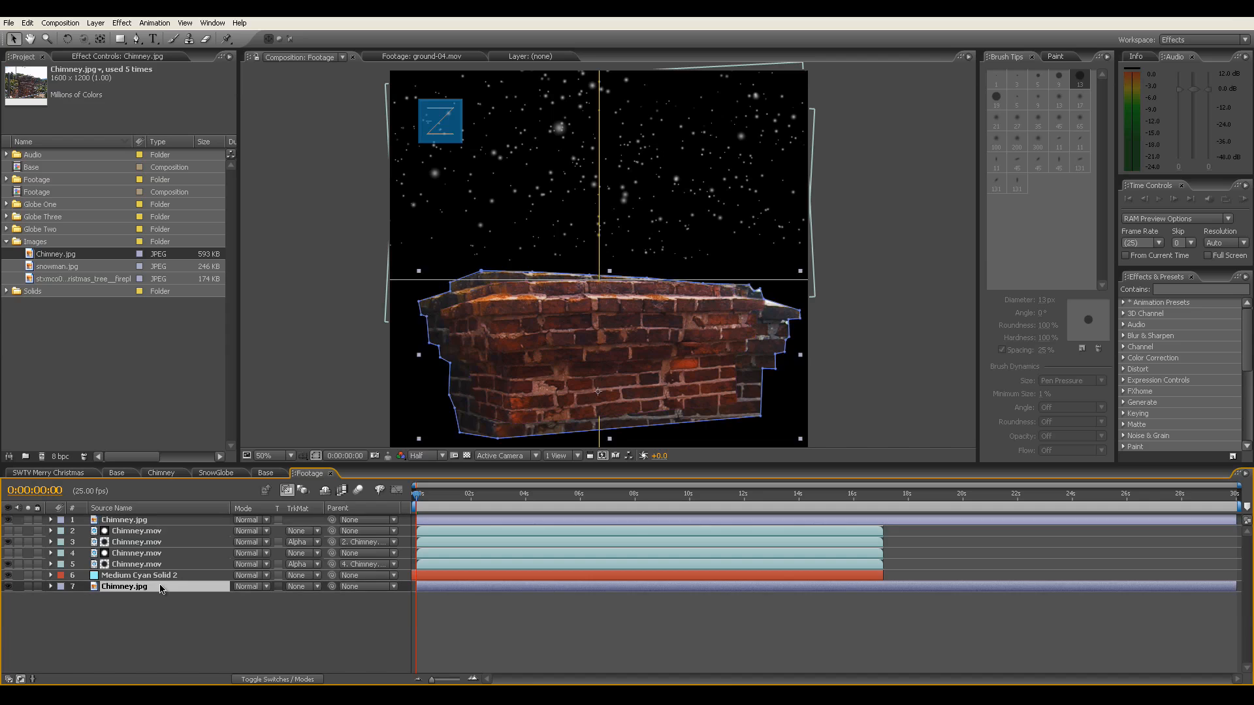
key(Delete)
mouse_move(422, 496)
mouse_down()
mouse_move(489, 502)
mouse_move(418, 496)
mouse_up()
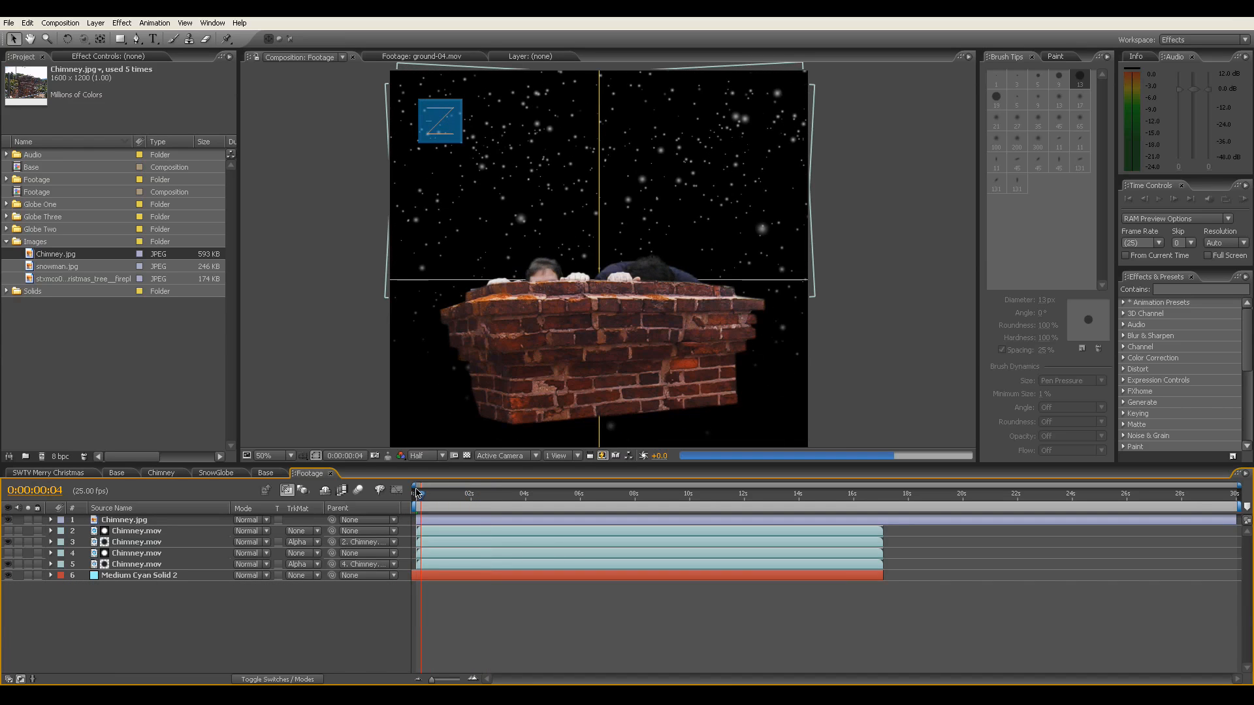
click(144, 577)
key(Delete)
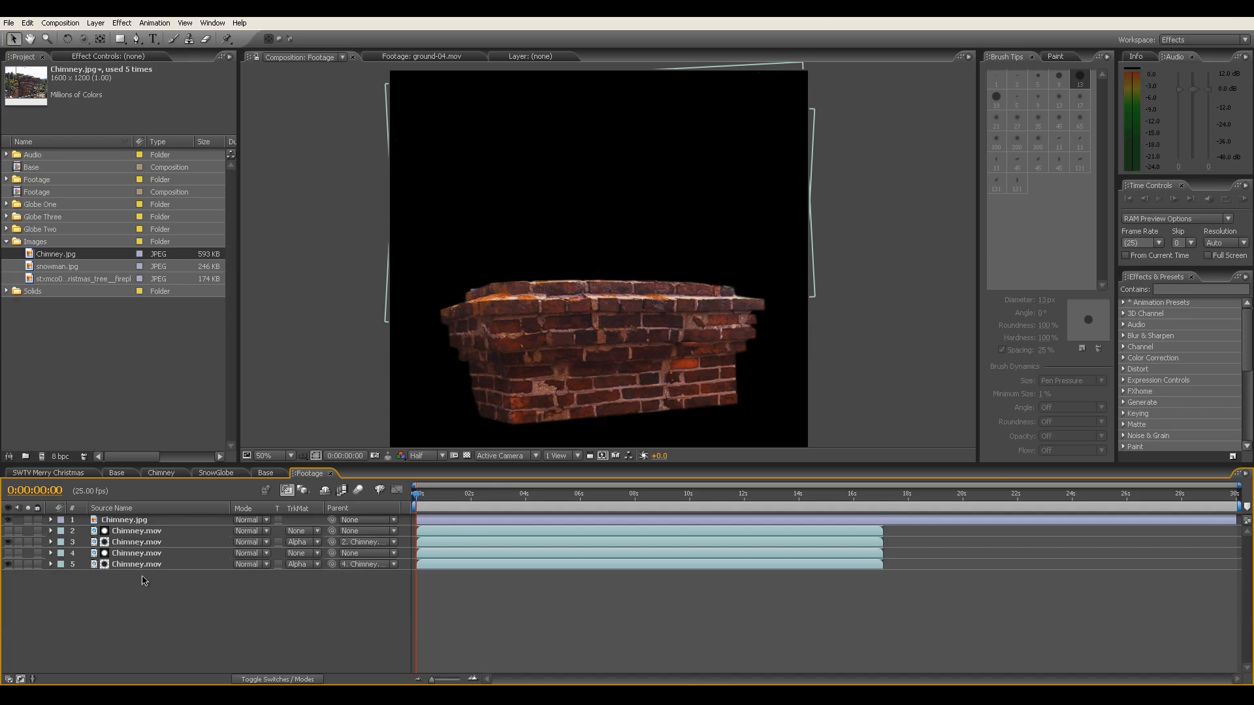
click(425, 495)
drag(448, 497, 412, 493)
Create a new orange solid at the composition size of 1280 × 1280 pixels in the Footage composition.
right_click(180, 597)
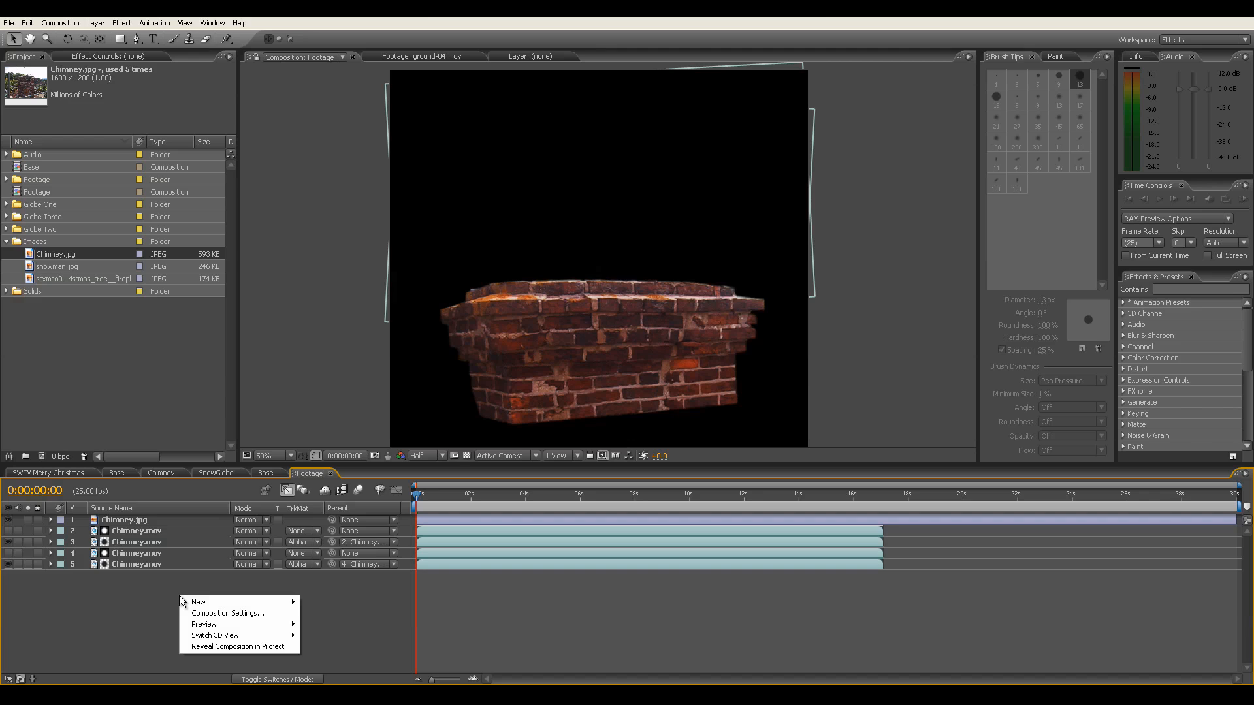
mouse_move(194, 606)
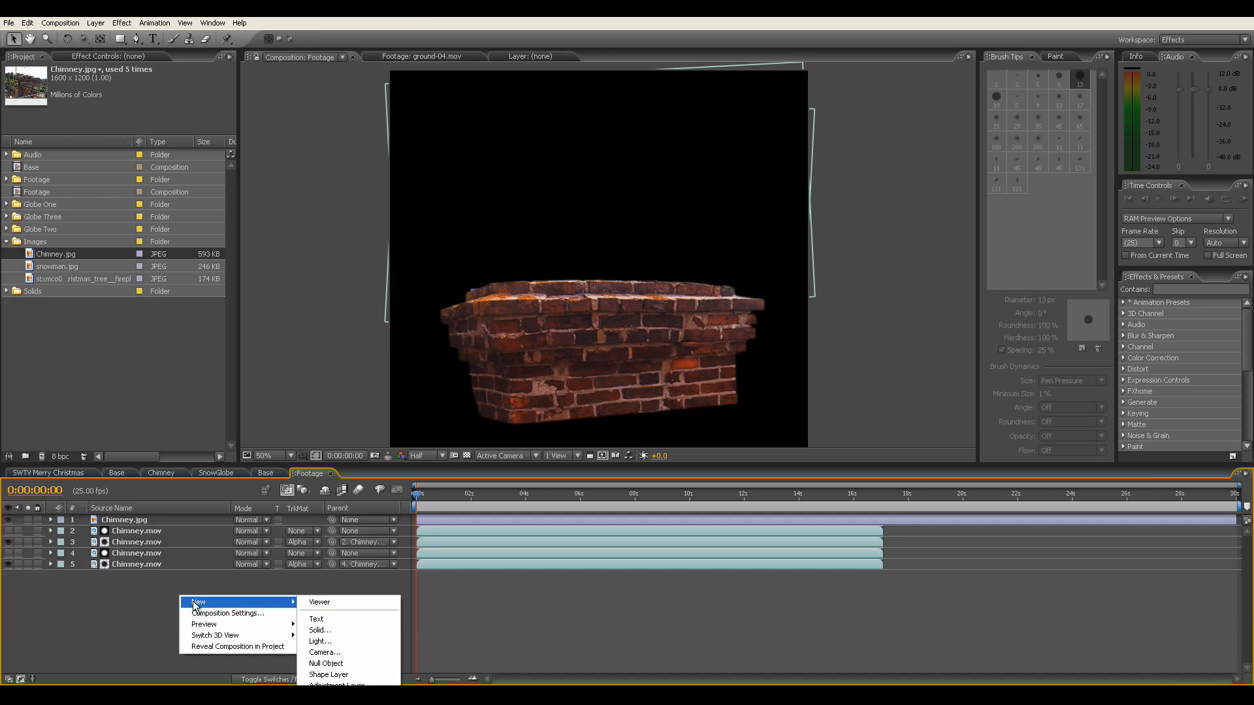
click(333, 631)
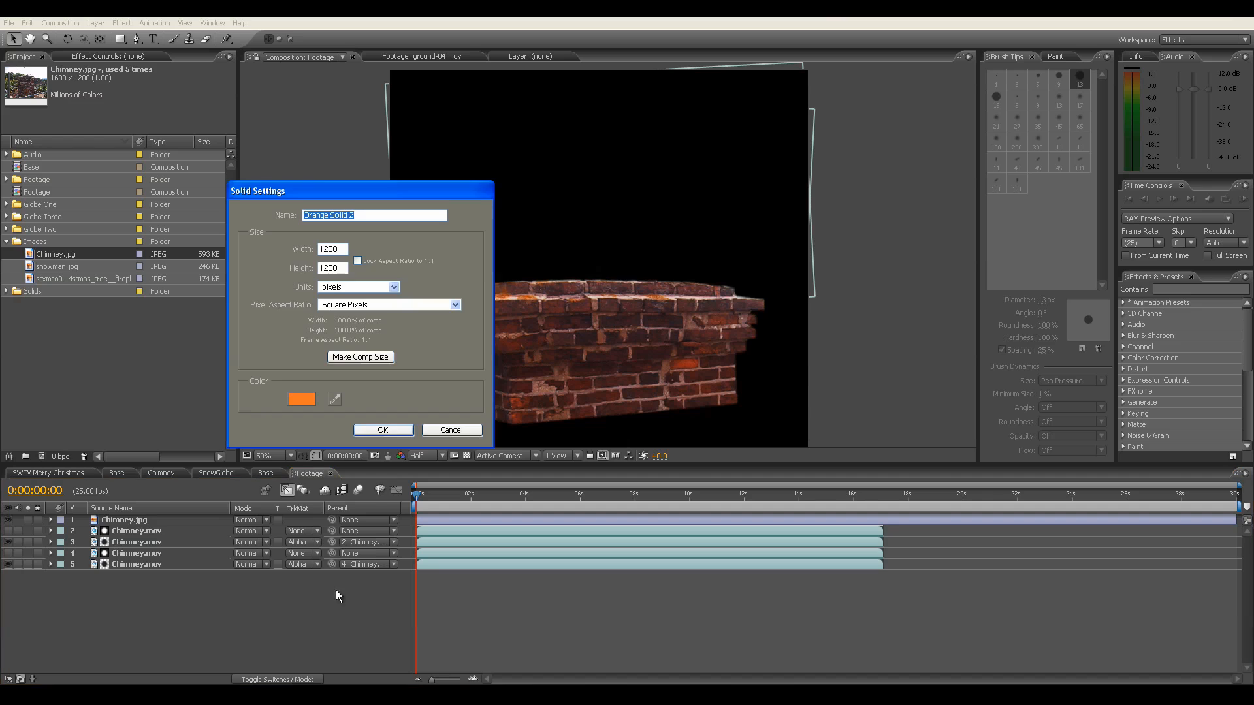
click(364, 360)
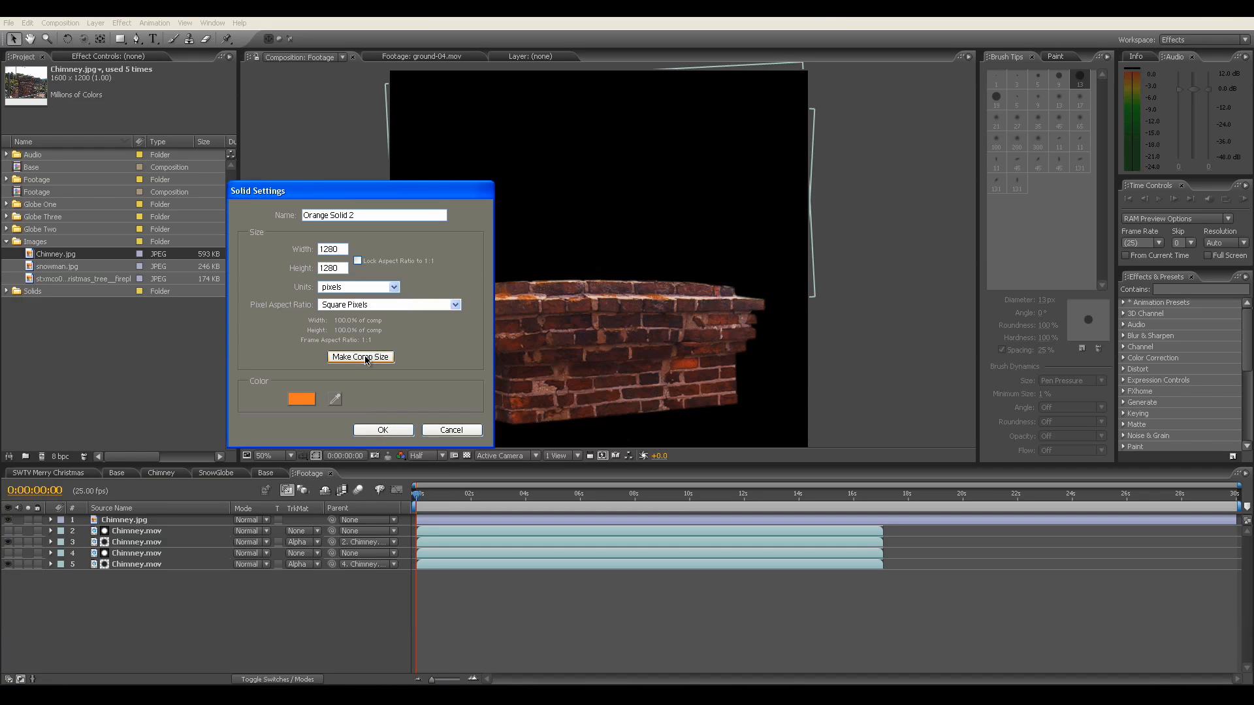
click(384, 432)
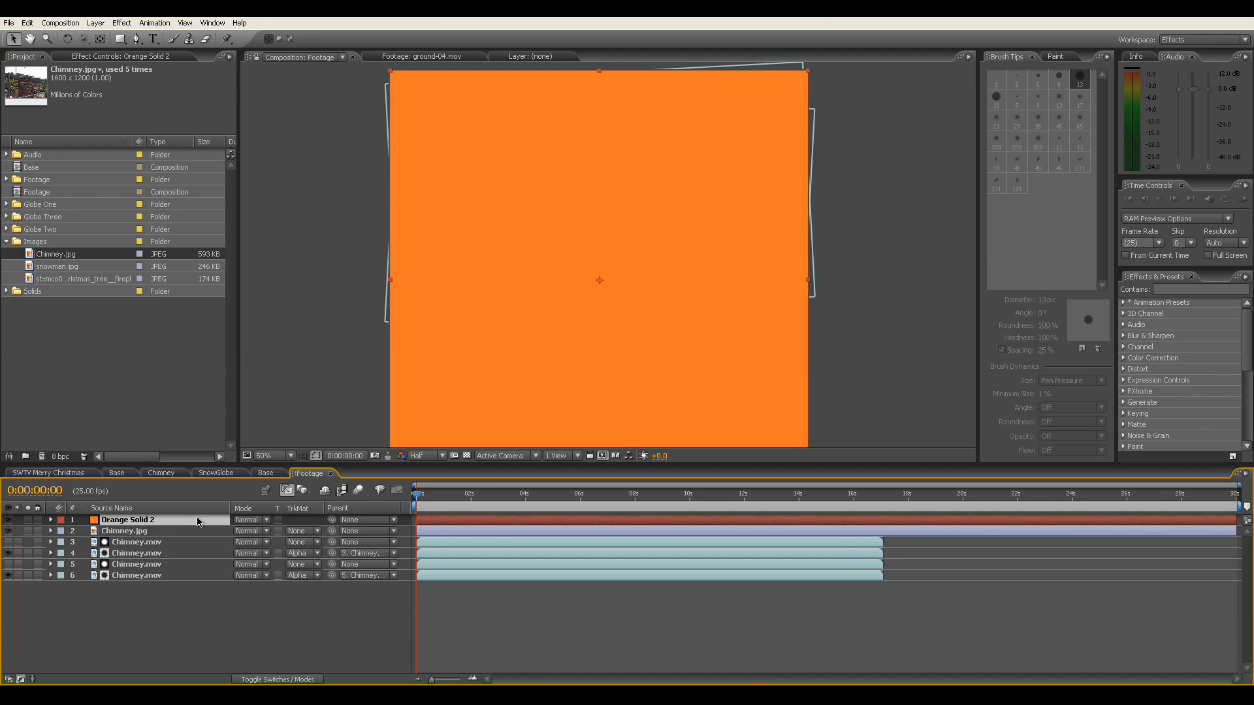
Apply the CC Particle World simulation effect to the orange solid and move the current time to 0:00:02:18.
click(122, 23)
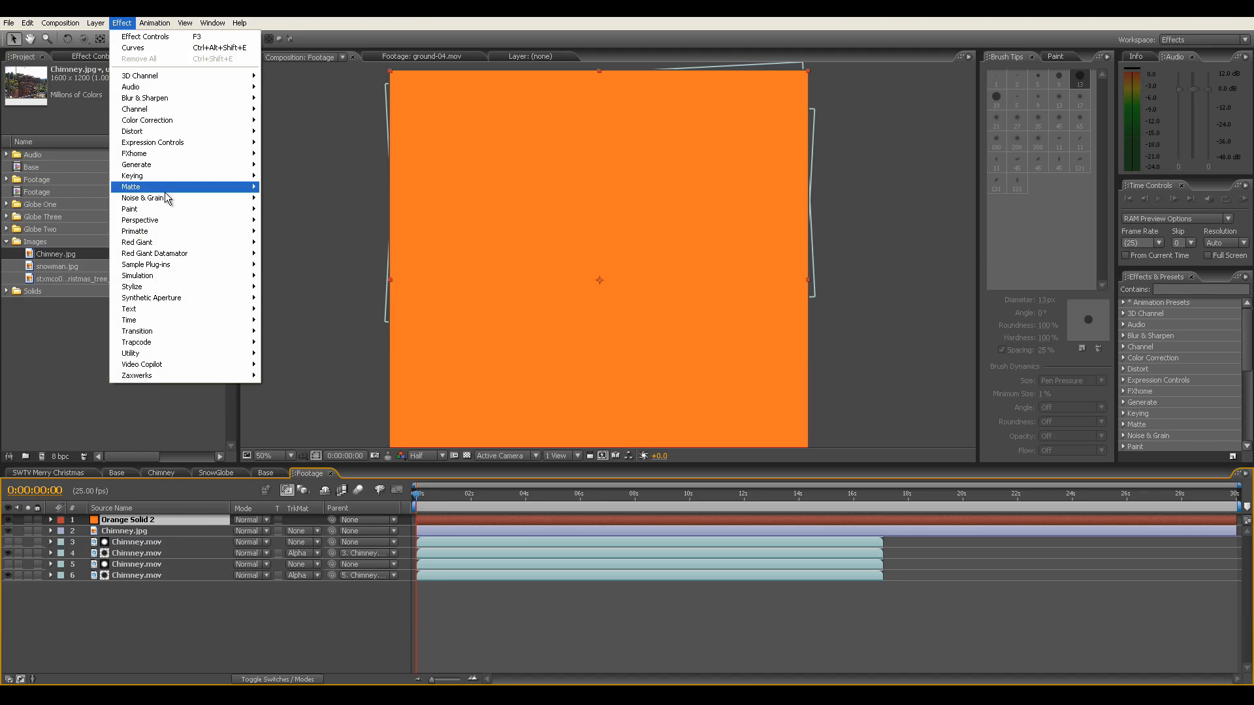
mouse_move(169, 275)
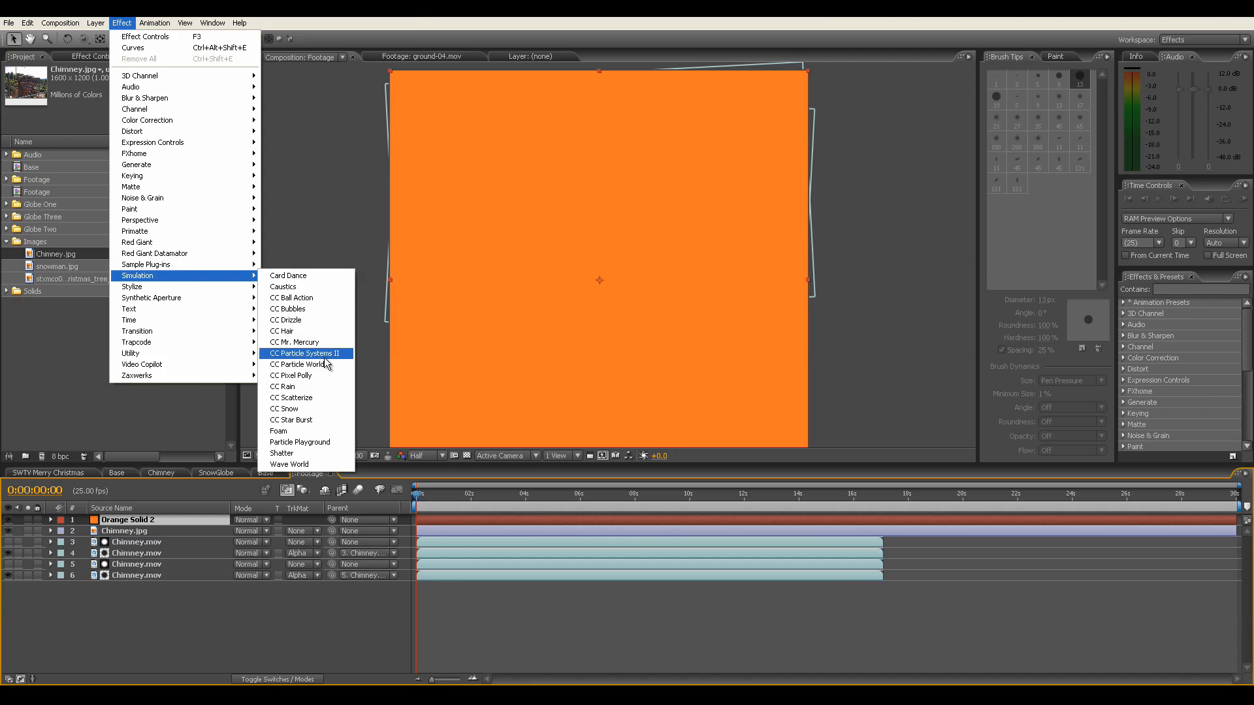
click(324, 365)
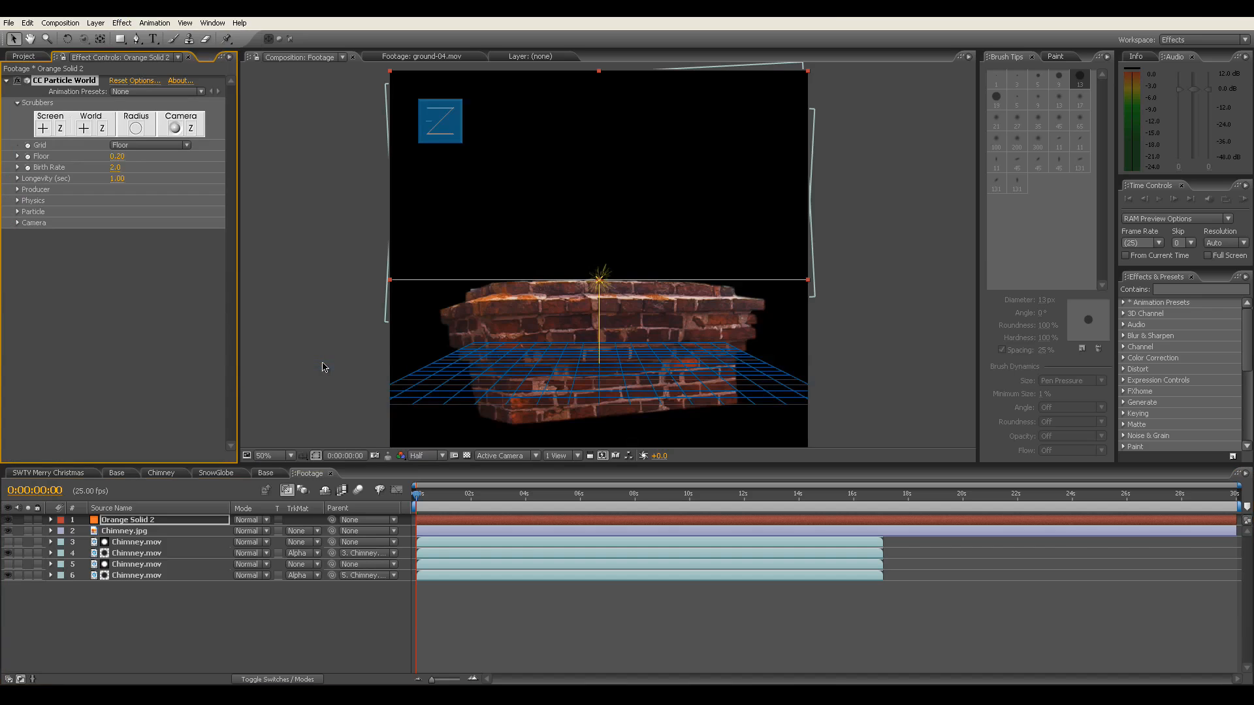
drag(418, 495, 492, 498)
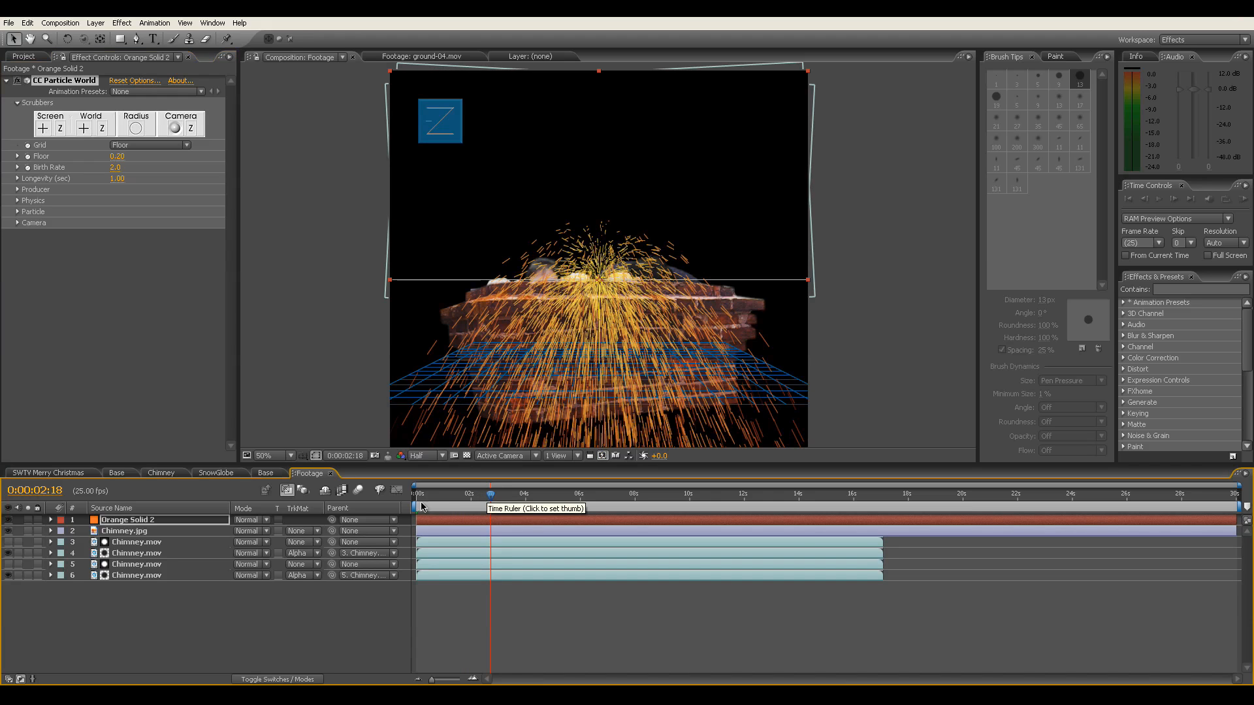
Set the CC Particle World floor to 0.65 and the birth rate to 6.0.
click(190, 523)
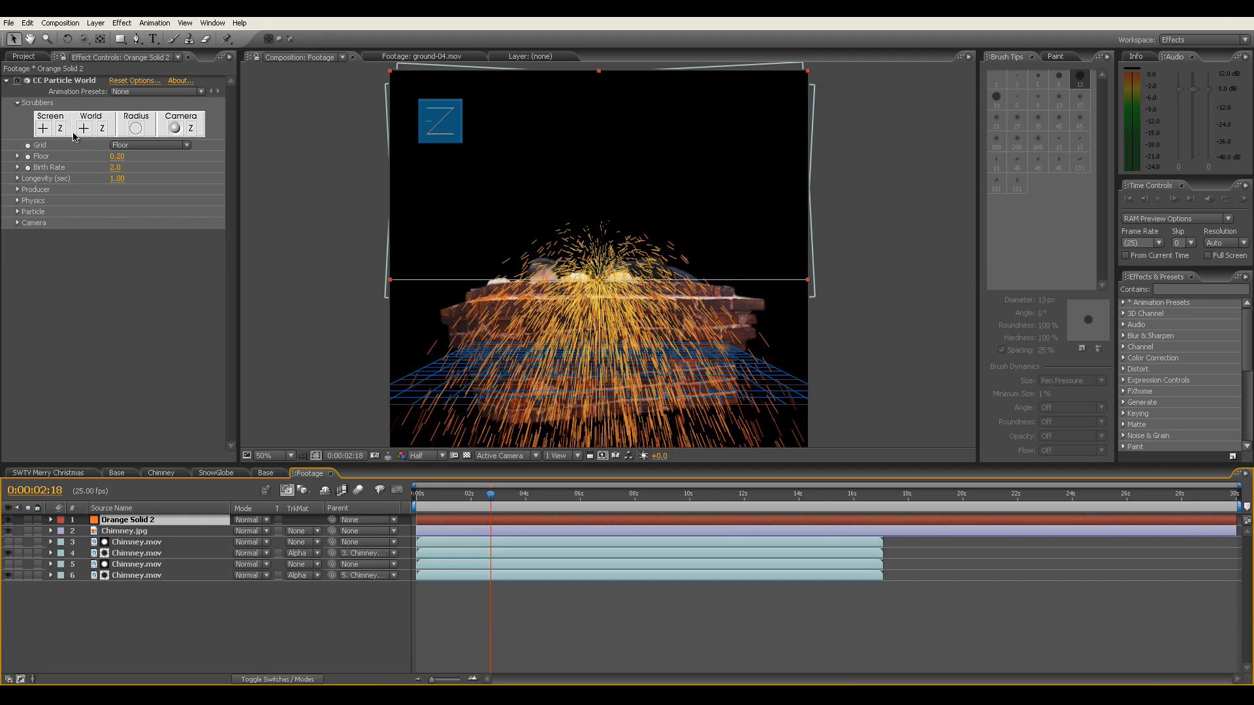
click(118, 159)
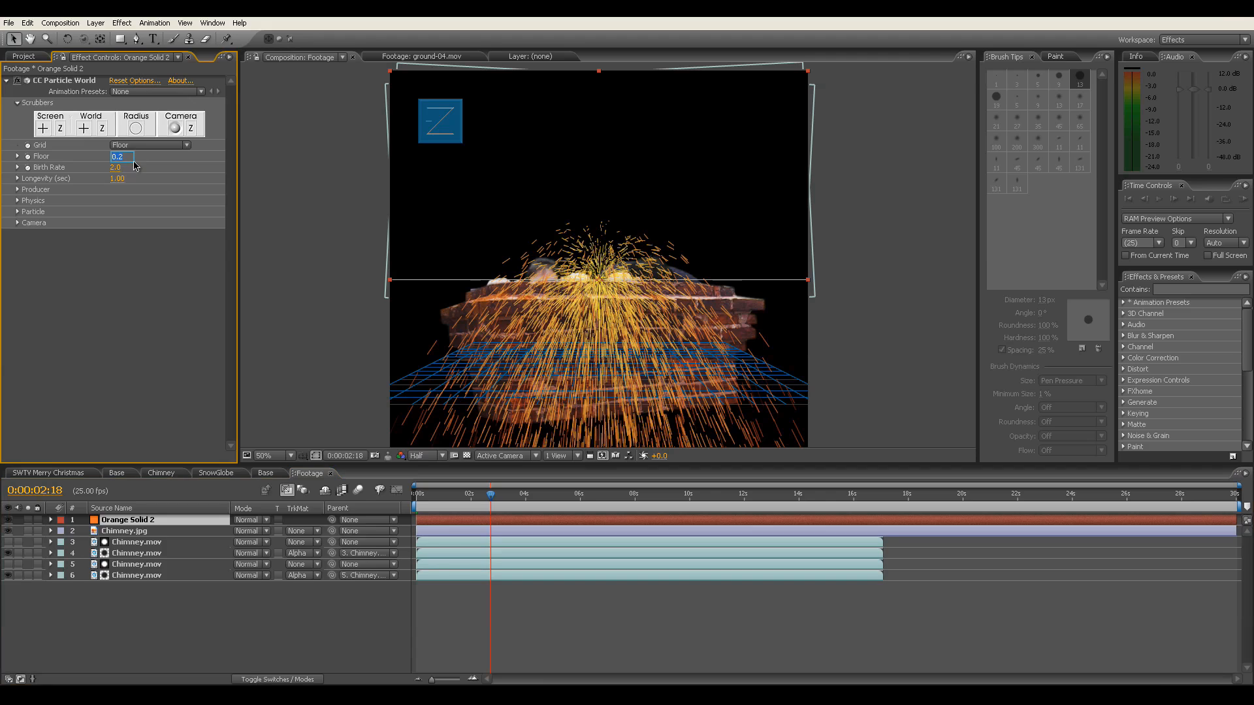
text(0.65)
key(Return)
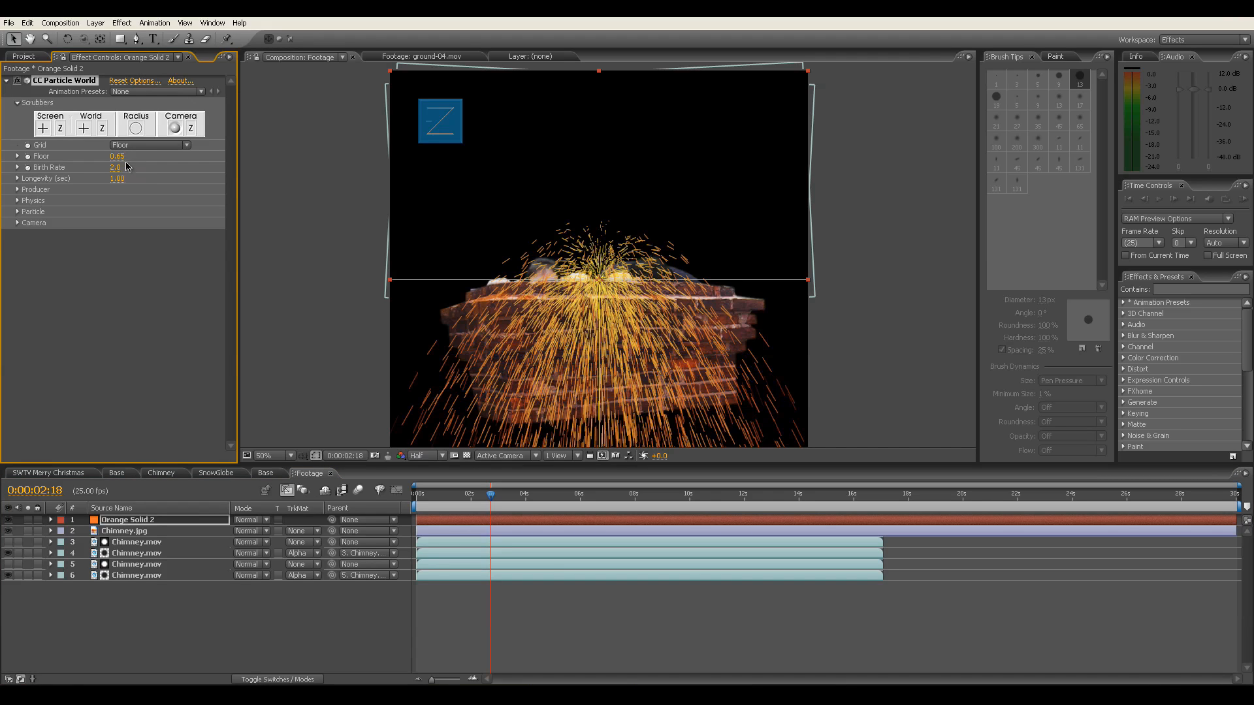
click(115, 167)
key(Return)
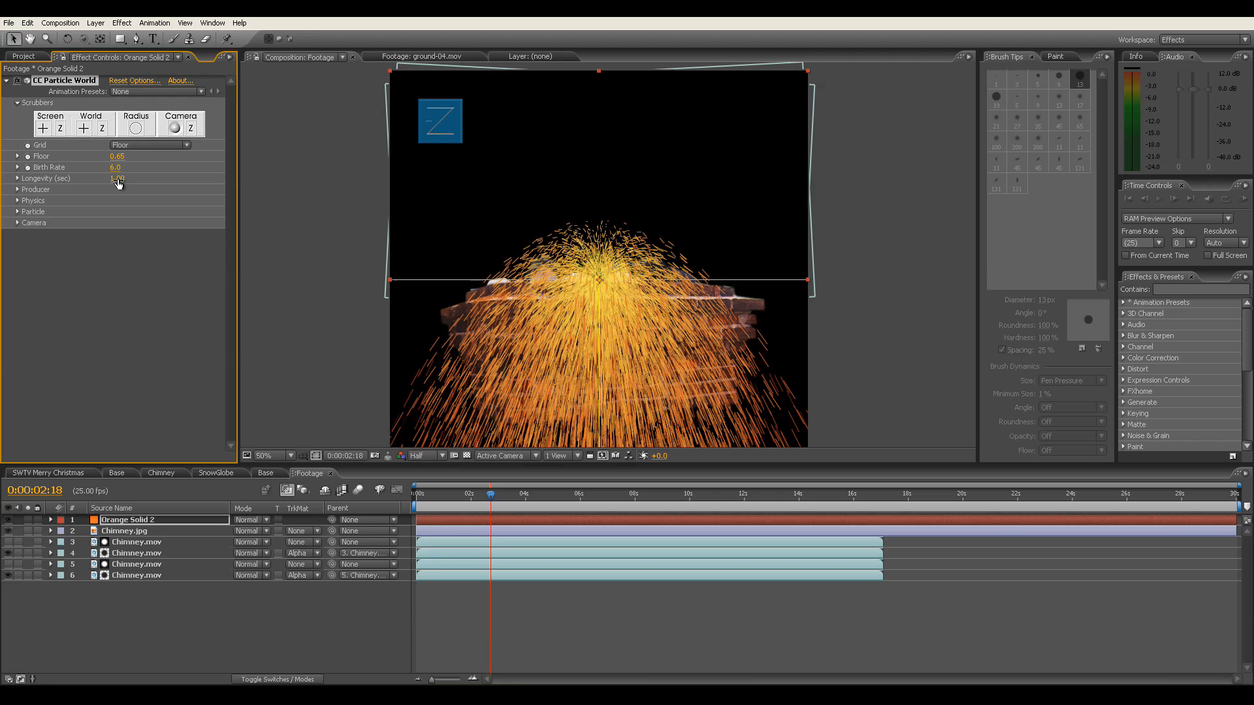
Set the longevity of the CC Particle World particles to 6 seconds.
click(117, 179)
text(5)
key(Return)
click(116, 179)
text(6)
key(Return)
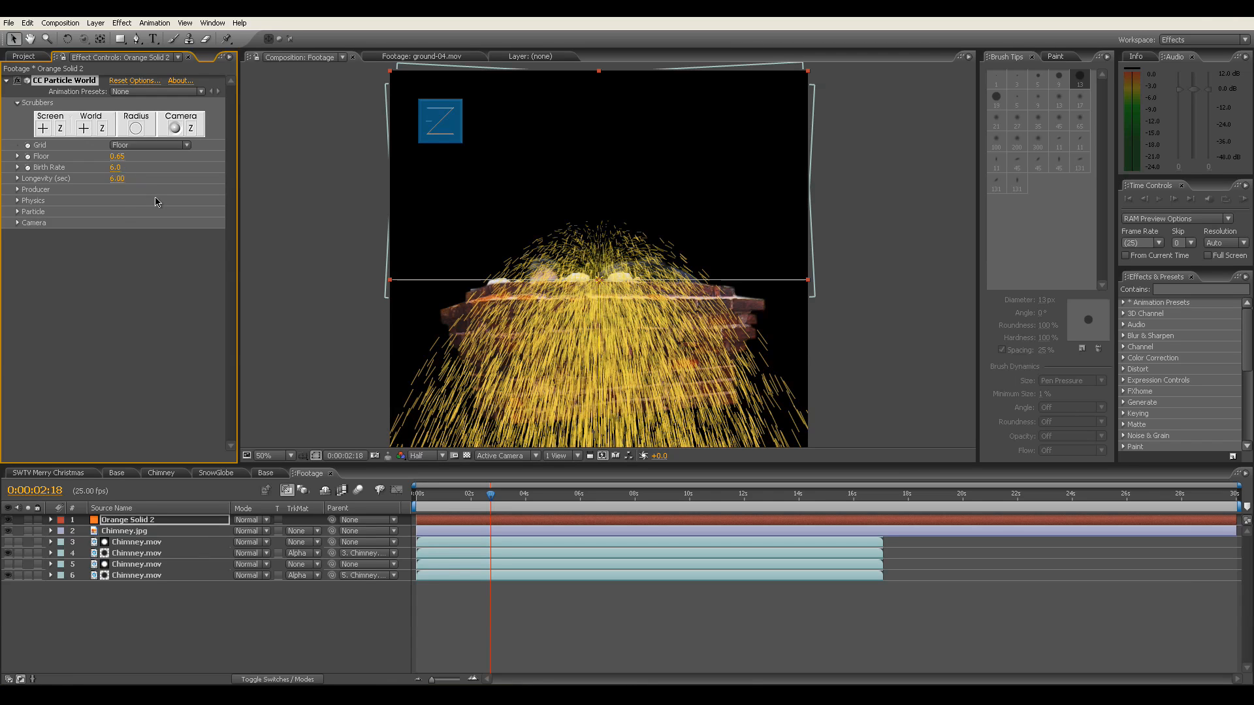
Set the particle producer's Position Y to -1.5 so the particles are emitted from above the frame.
click(18, 190)
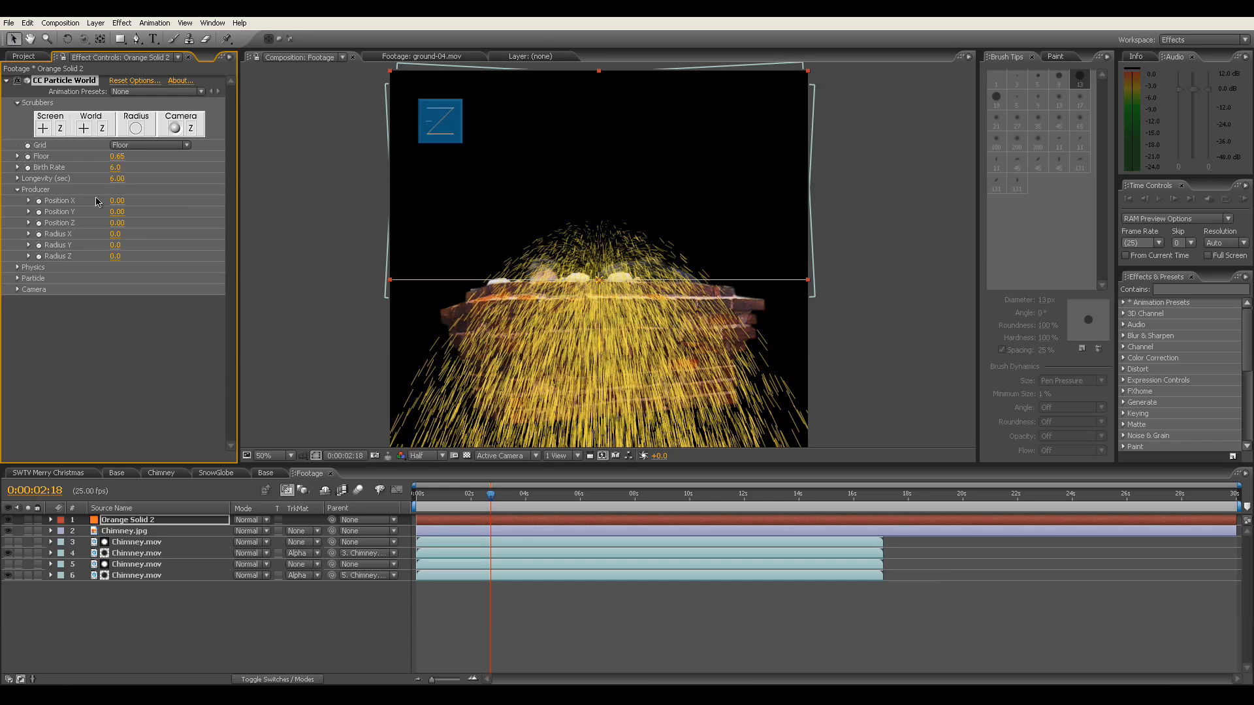
click(117, 212)
text(-1.5)
key(Return)
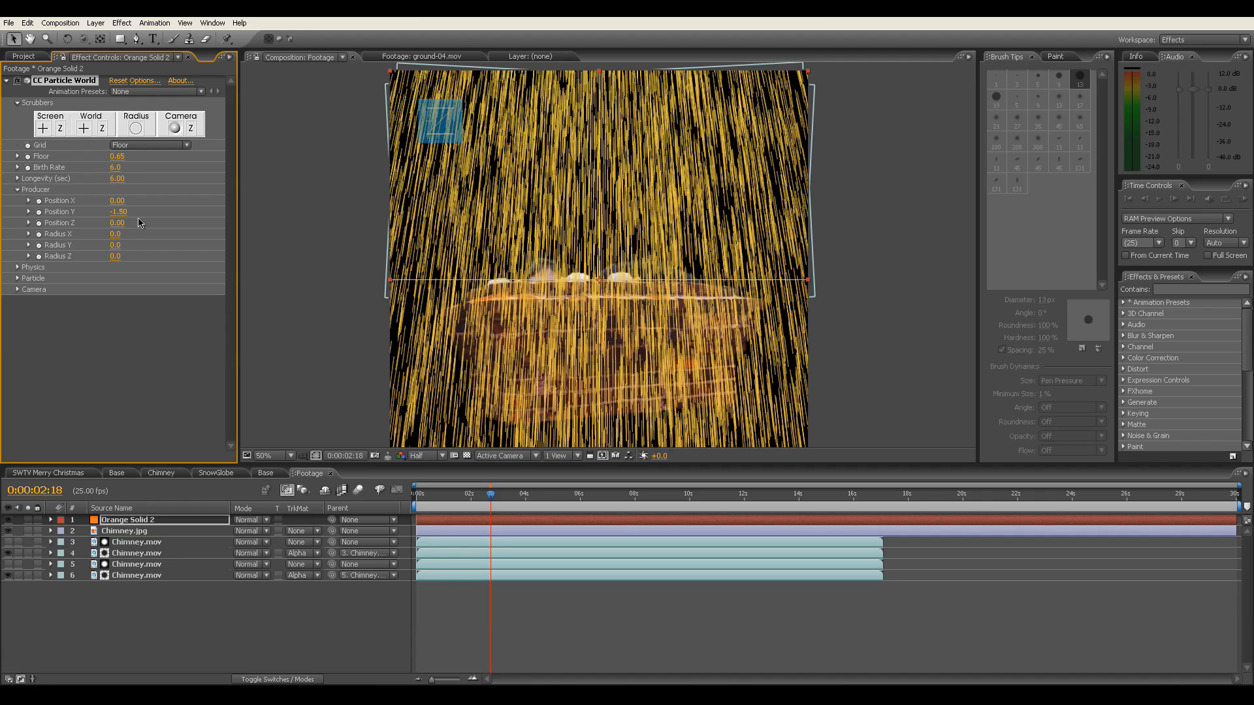
Set the snow producer's Position Y to -1.15 and both its Radius X and Radius Z to 2.
drag(119, 212, 150, 223)
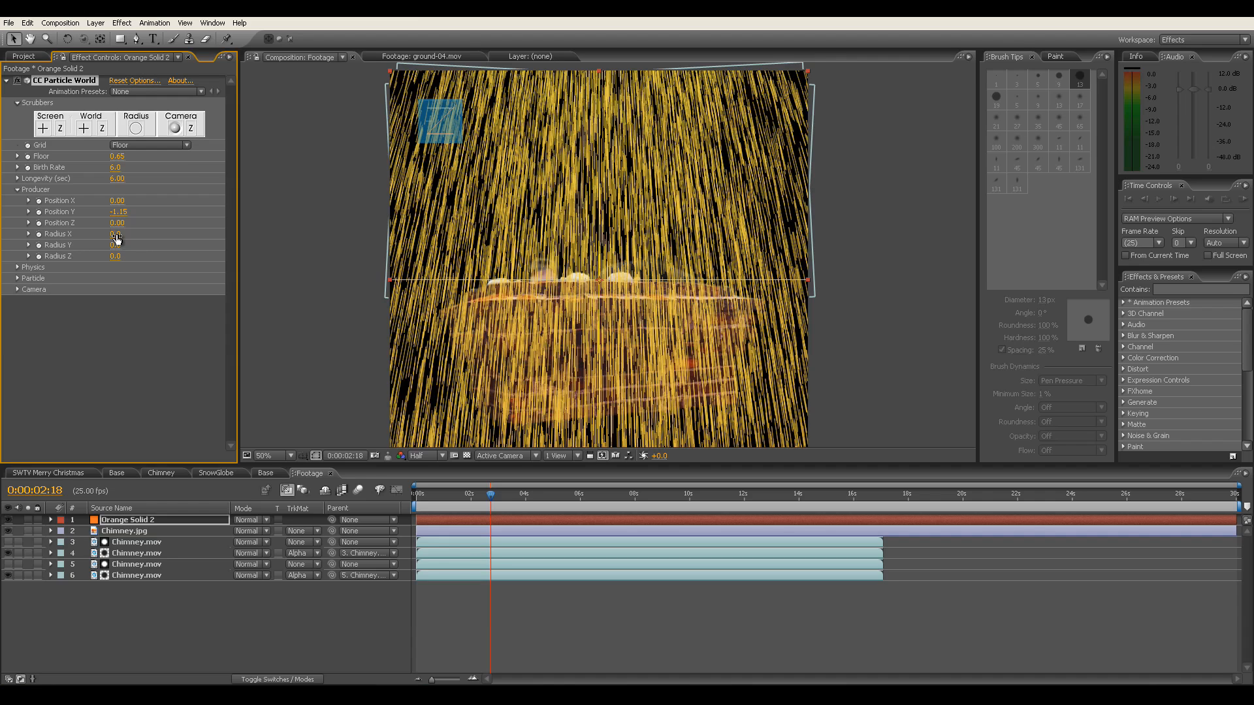
click(116, 235)
text(2)
key(Return)
click(115, 256)
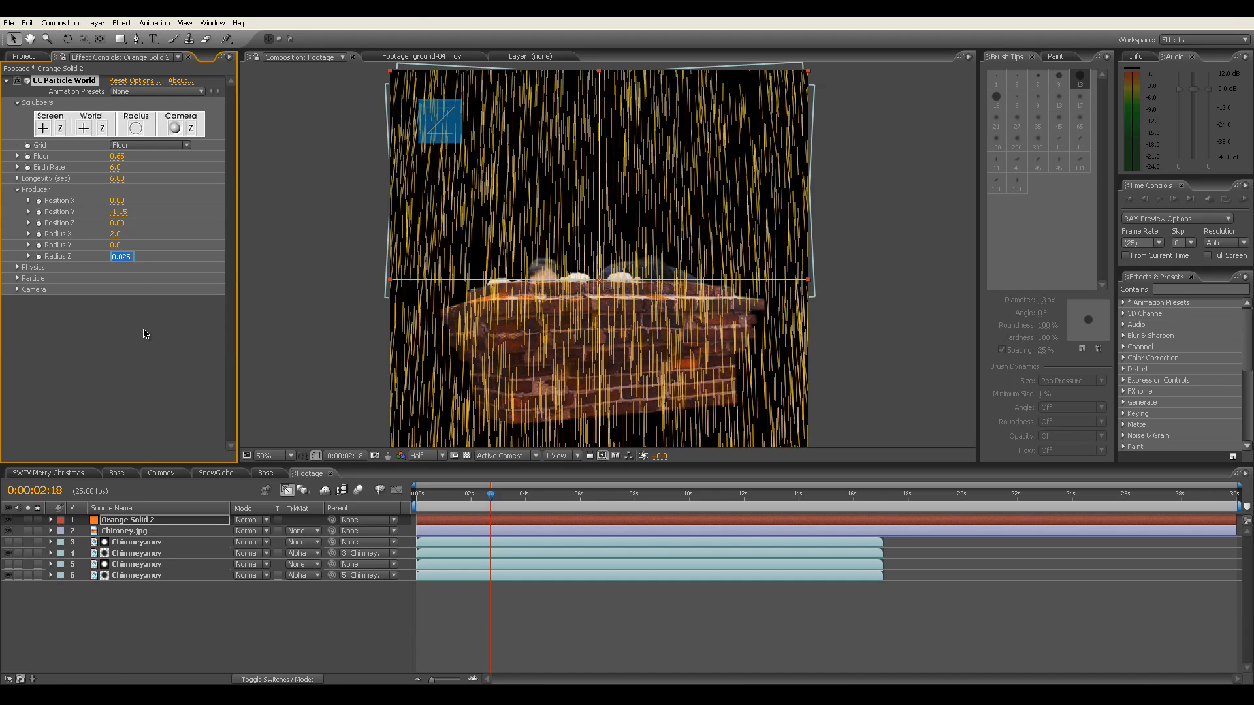
text(2)
key(Return)
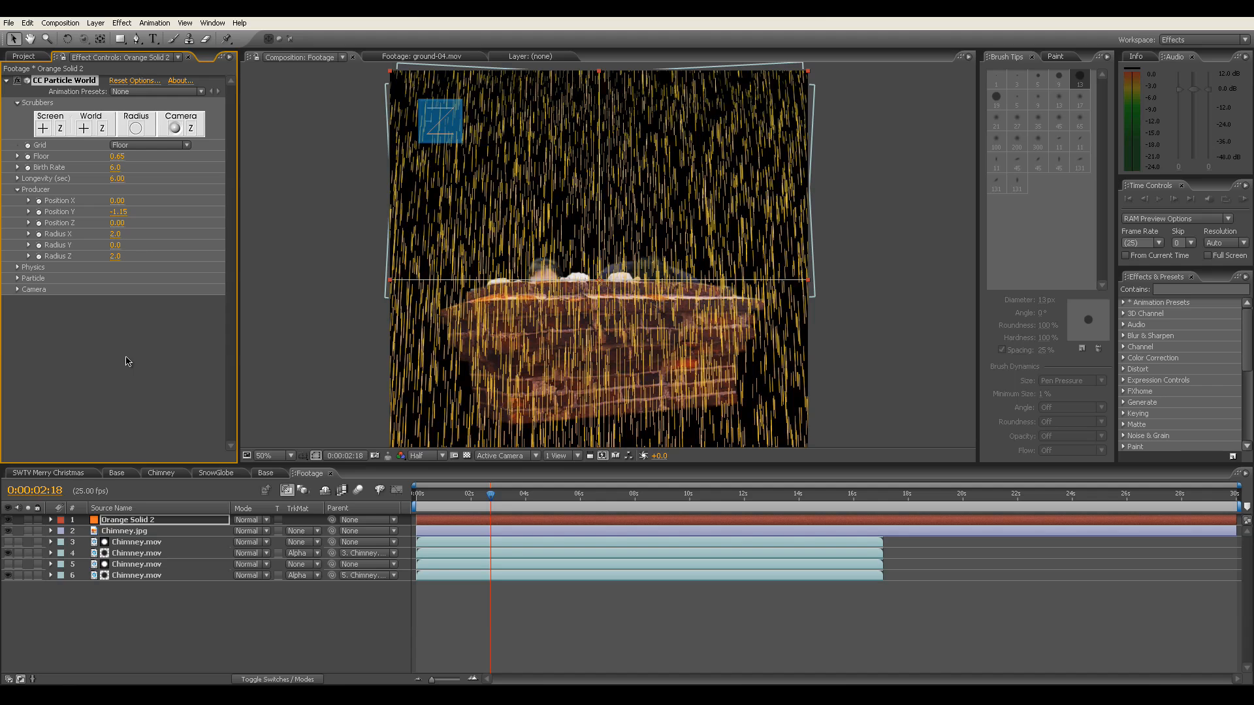
In the CC Particle World physics, set the velocity to 0 and the gravity to 0.05.
click(18, 267)
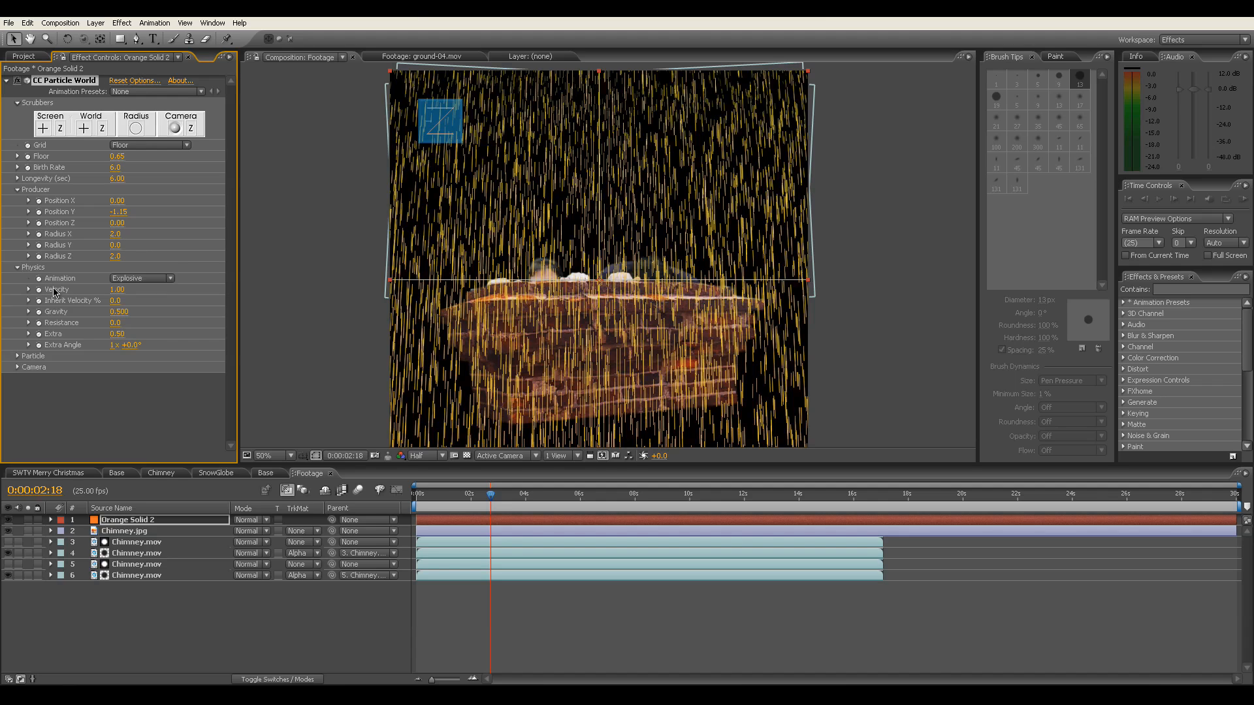
click(118, 290)
text(1)
key(Return)
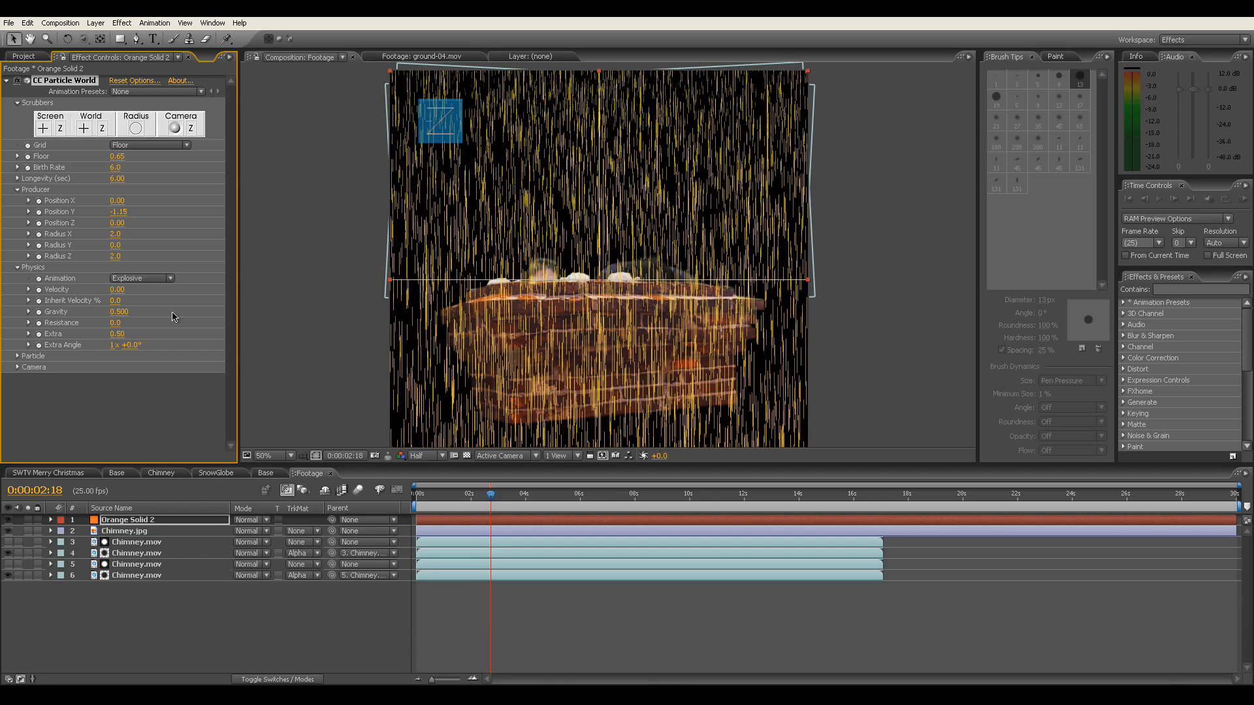
click(130, 312)
text(0.5)
key(BackSpace)
key(Return)
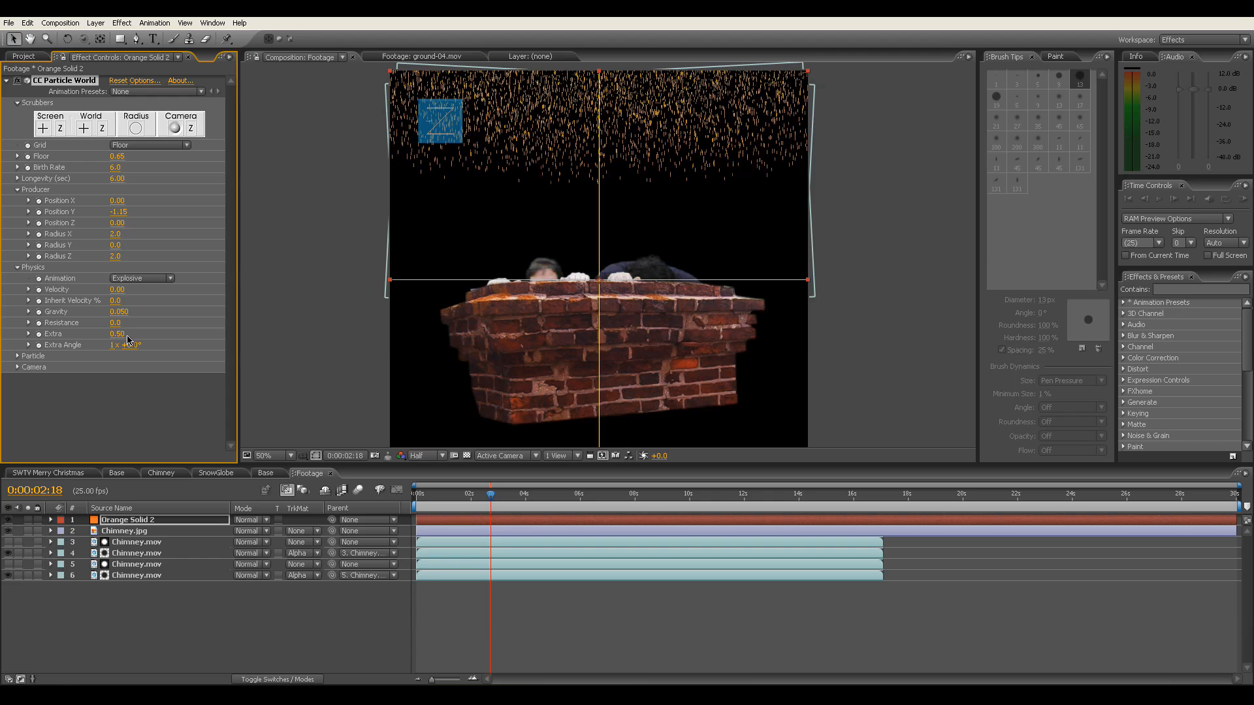
Change the CC Particle World particle type to Faded Sphere.
click(18, 356)
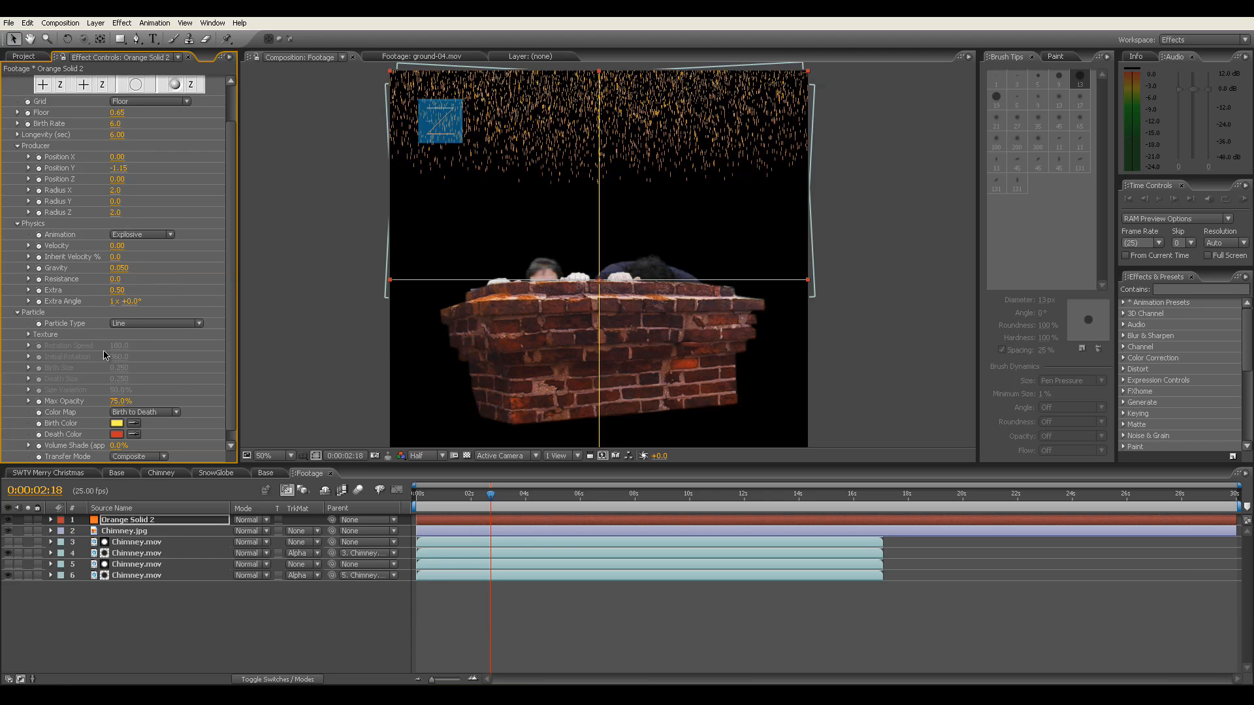
scroll(104, 356, down, 1)
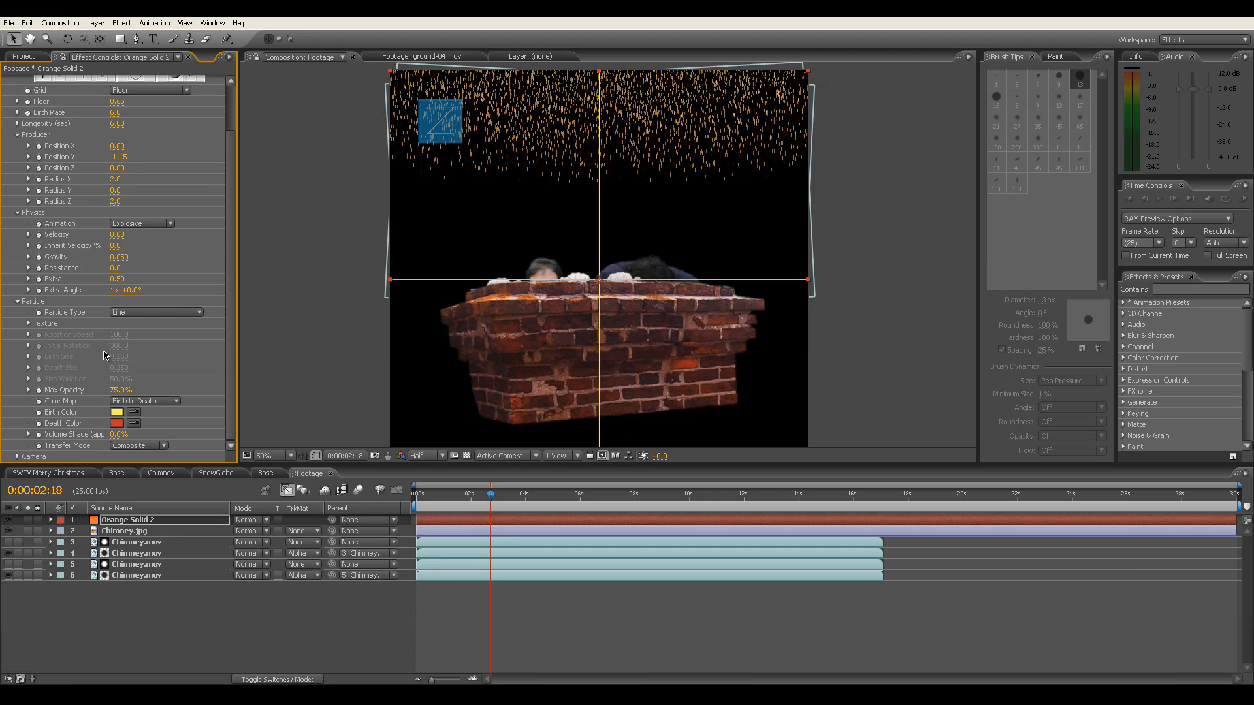
click(151, 313)
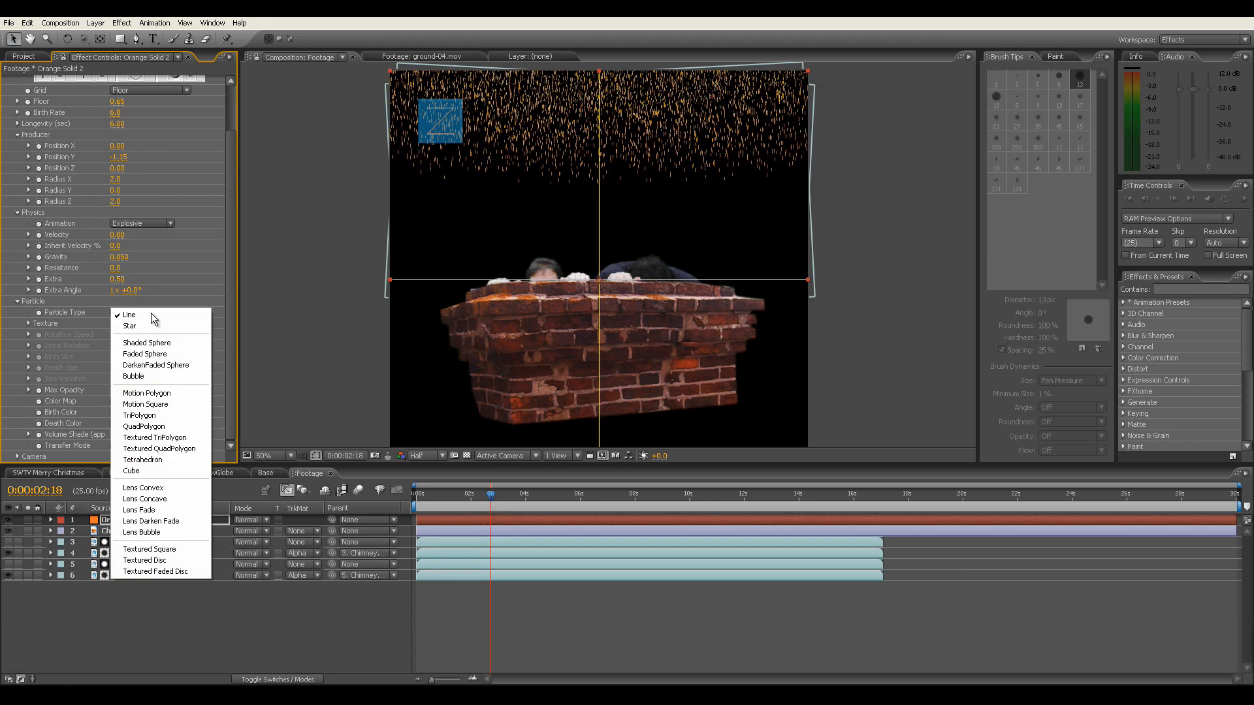
click(182, 356)
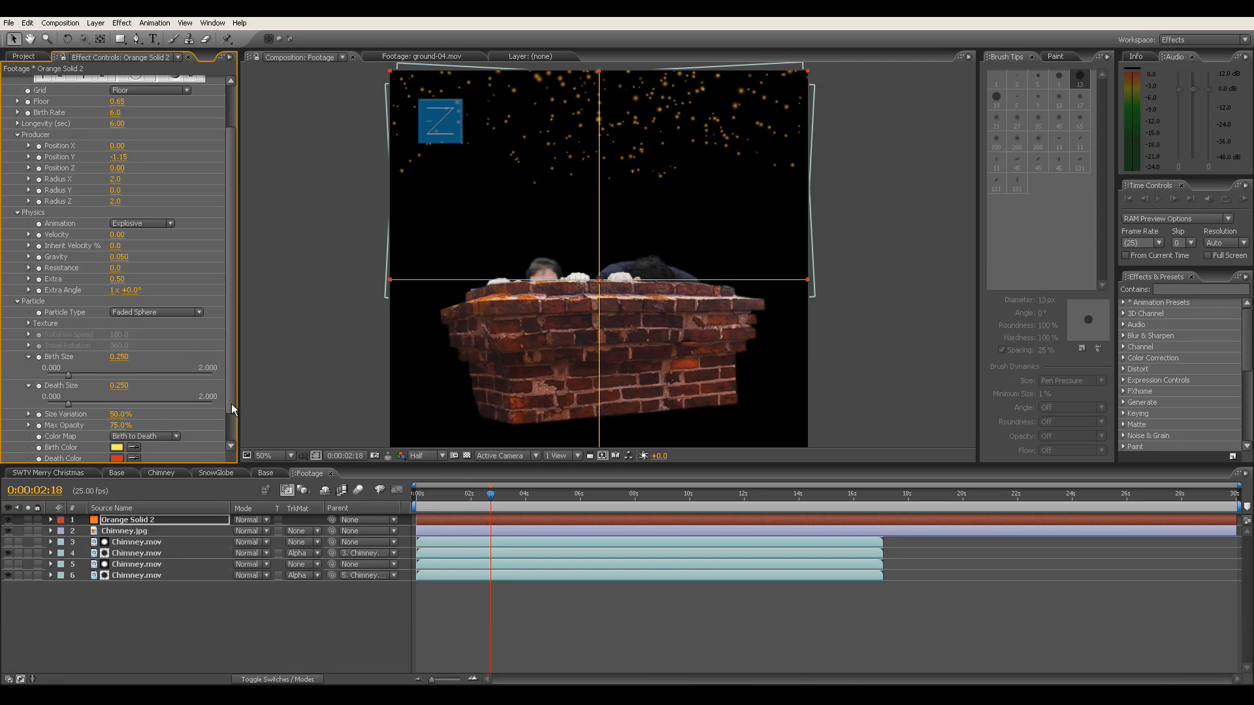
Desaturate the particle colors, making the birth color white (FFFFFF) and the death color light grey.
scroll(232, 404, down, 3)
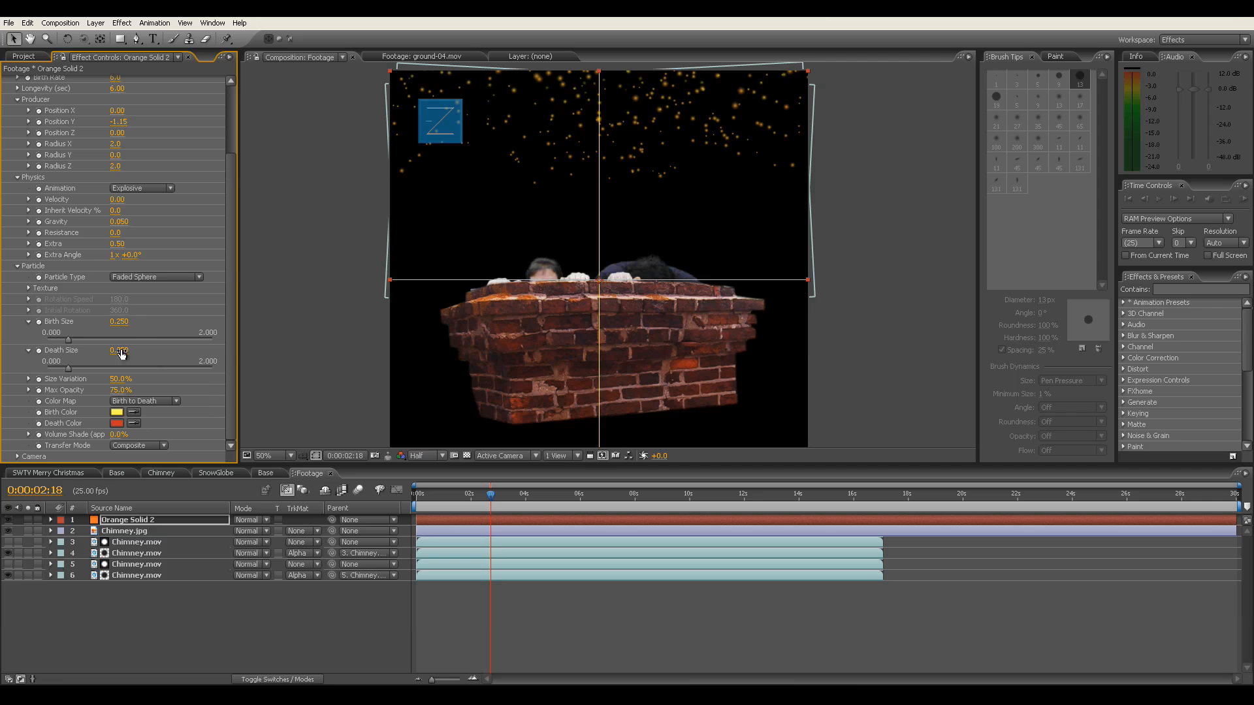
click(119, 414)
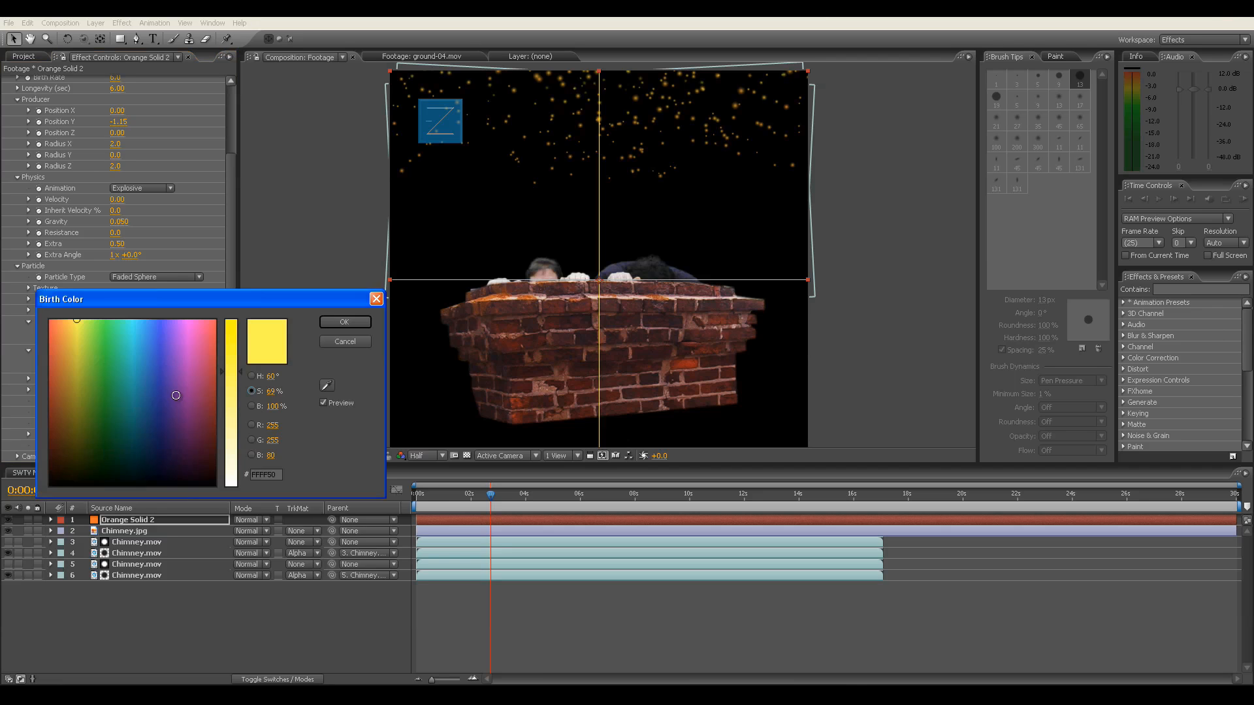
drag(226, 426, 249, 501)
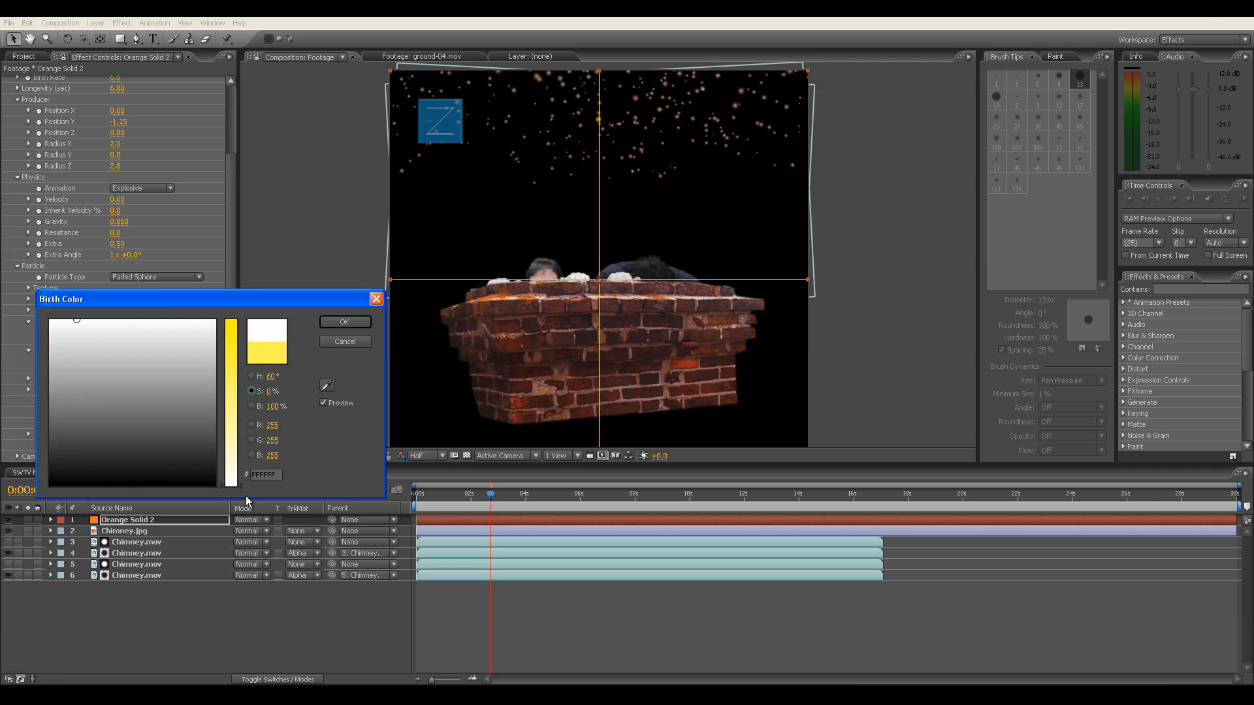
click(328, 321)
click(118, 424)
drag(238, 402, 248, 519)
click(341, 323)
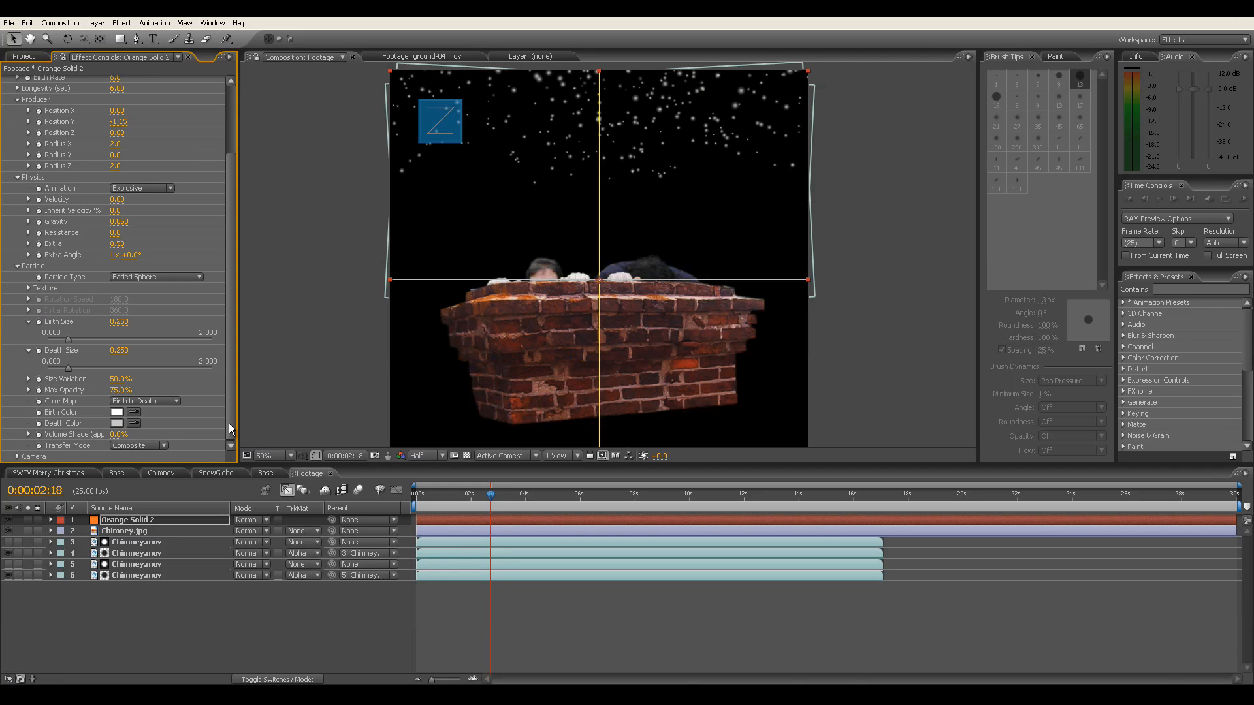
Slide the Orange Solid 2 layer about 6 seconds earlier in time and check the snow at 0:00:10:11 and 0:00:05:15.
mouse_move(430, 497)
mouse_down()
mouse_move(608, 491)
mouse_move(412, 484)
mouse_up()
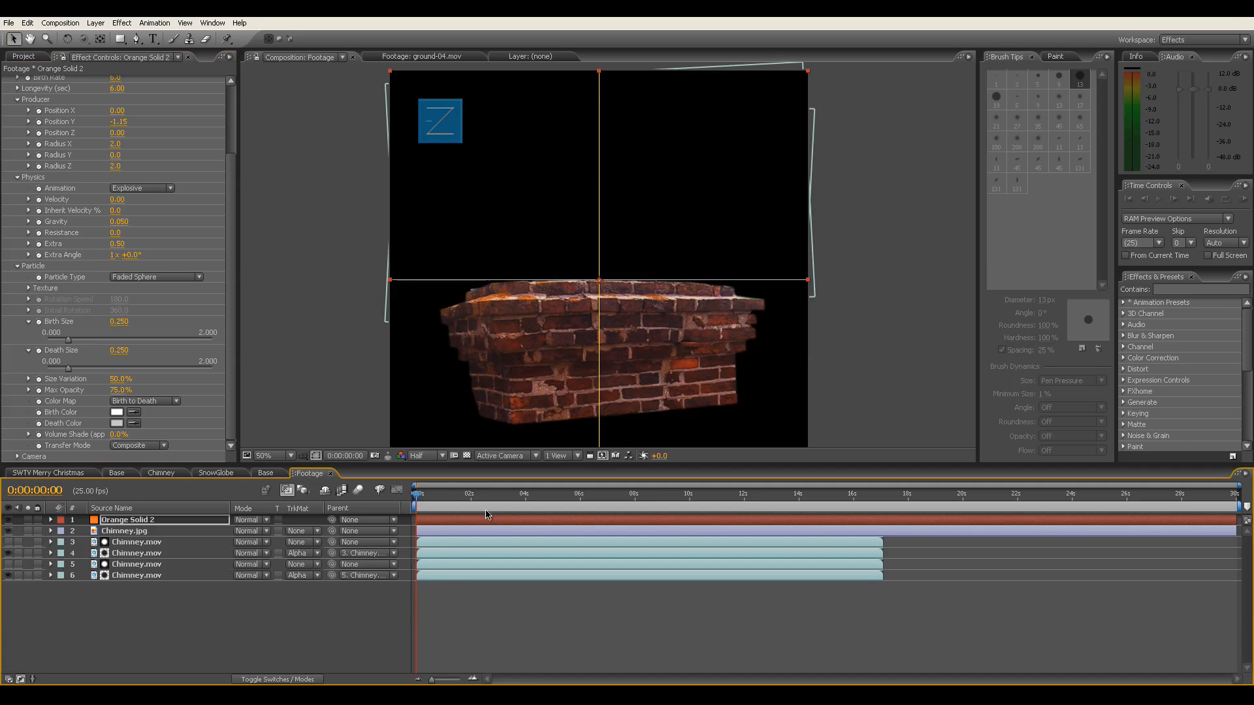
click(795, 520)
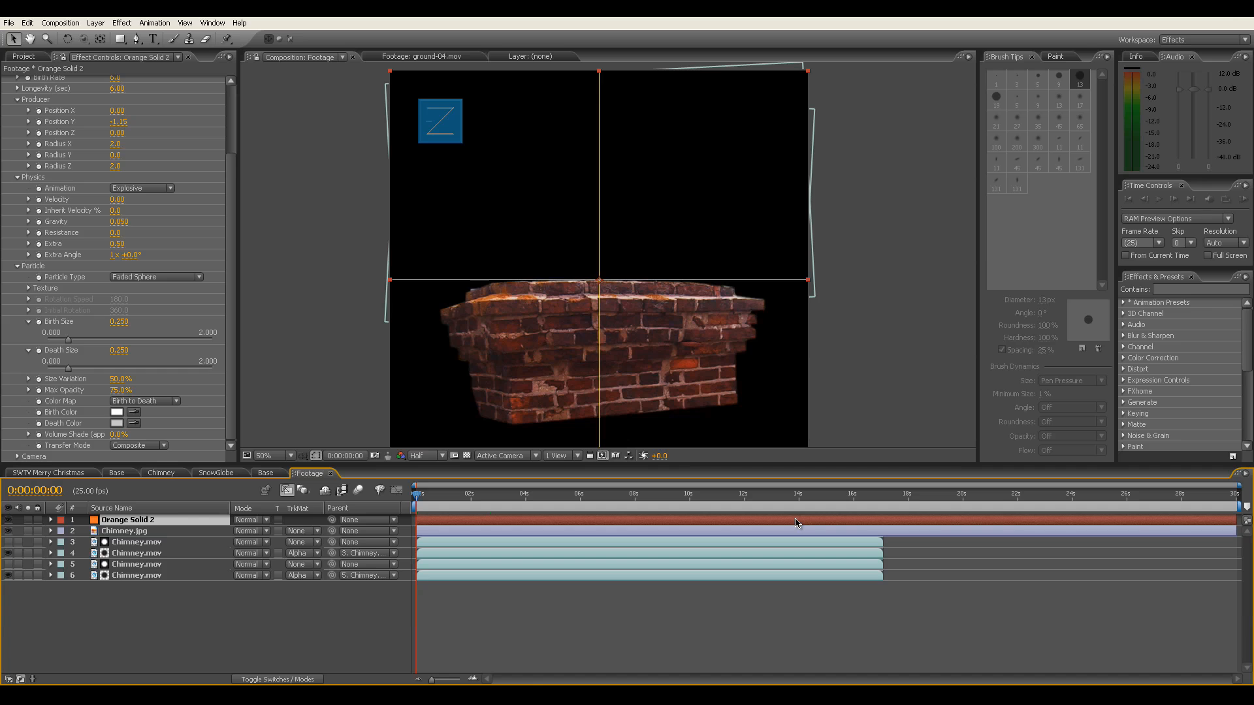
drag(795, 523, 628, 530)
drag(420, 498, 702, 493)
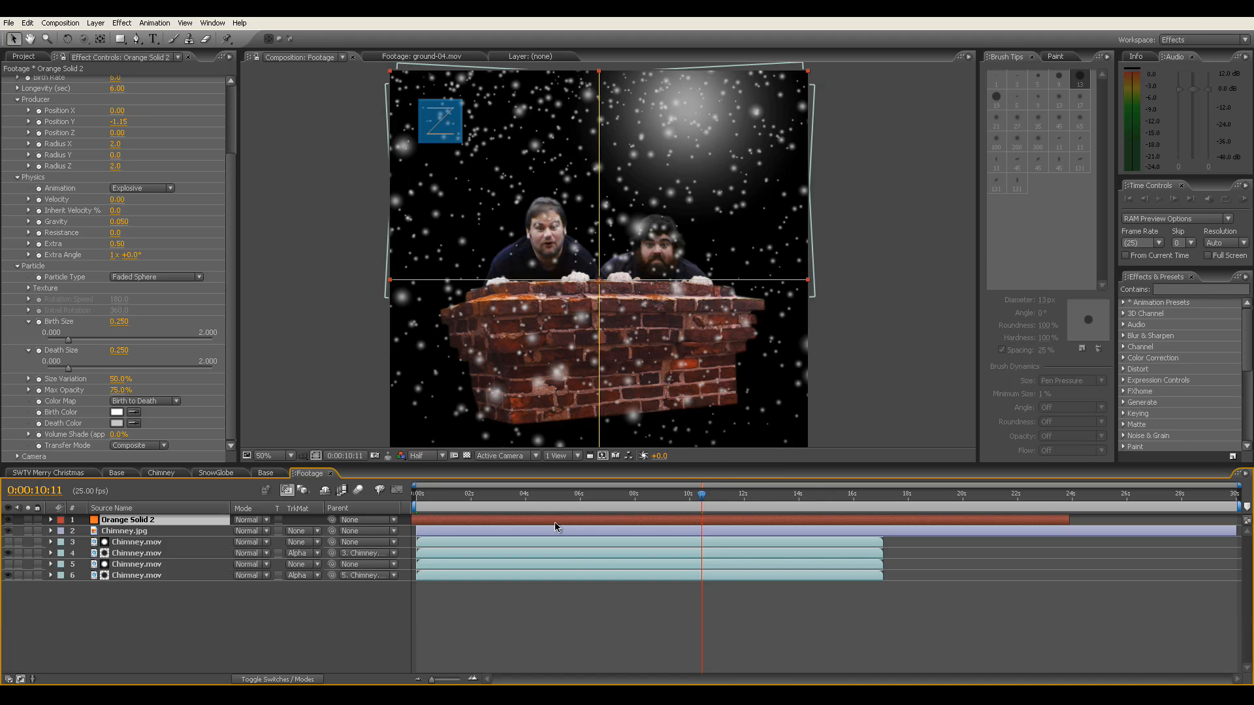
click(570, 495)
drag(570, 494, 568, 496)
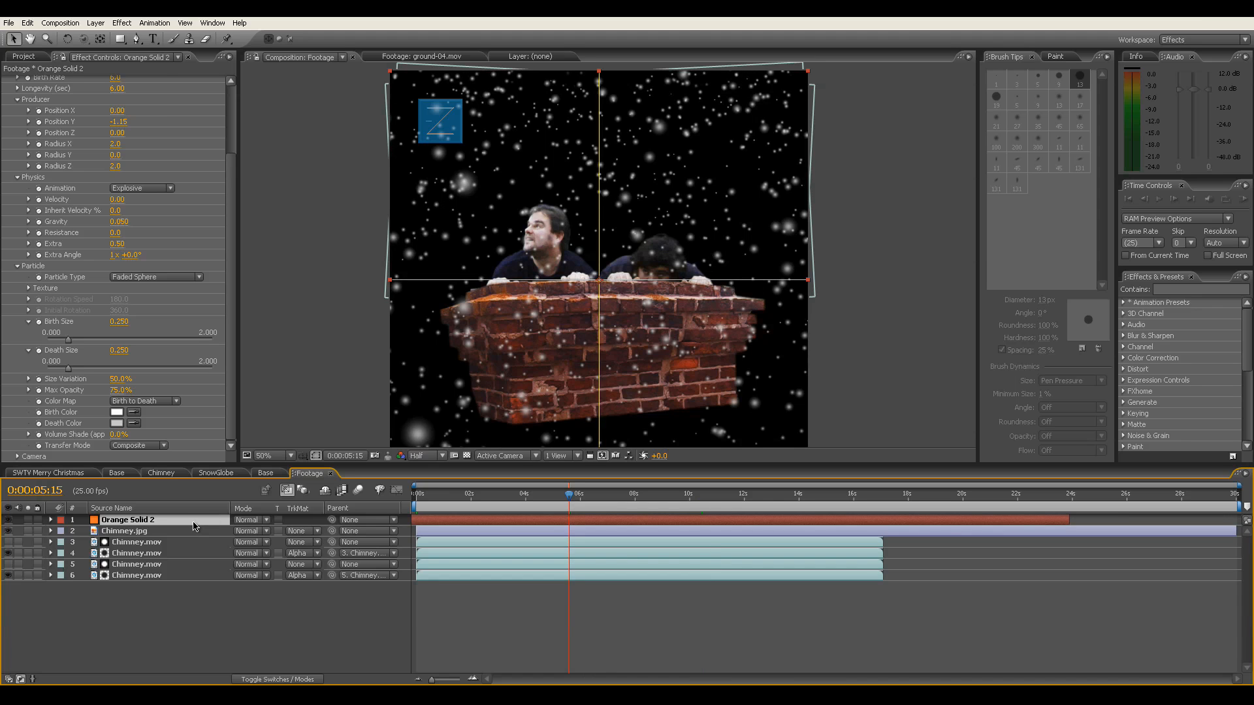
Duplicate the Orange Solid 2 snow layer and place the copy below all the Chimney.mov layers.
key(ctrl+d)
drag(151, 533, 156, 591)
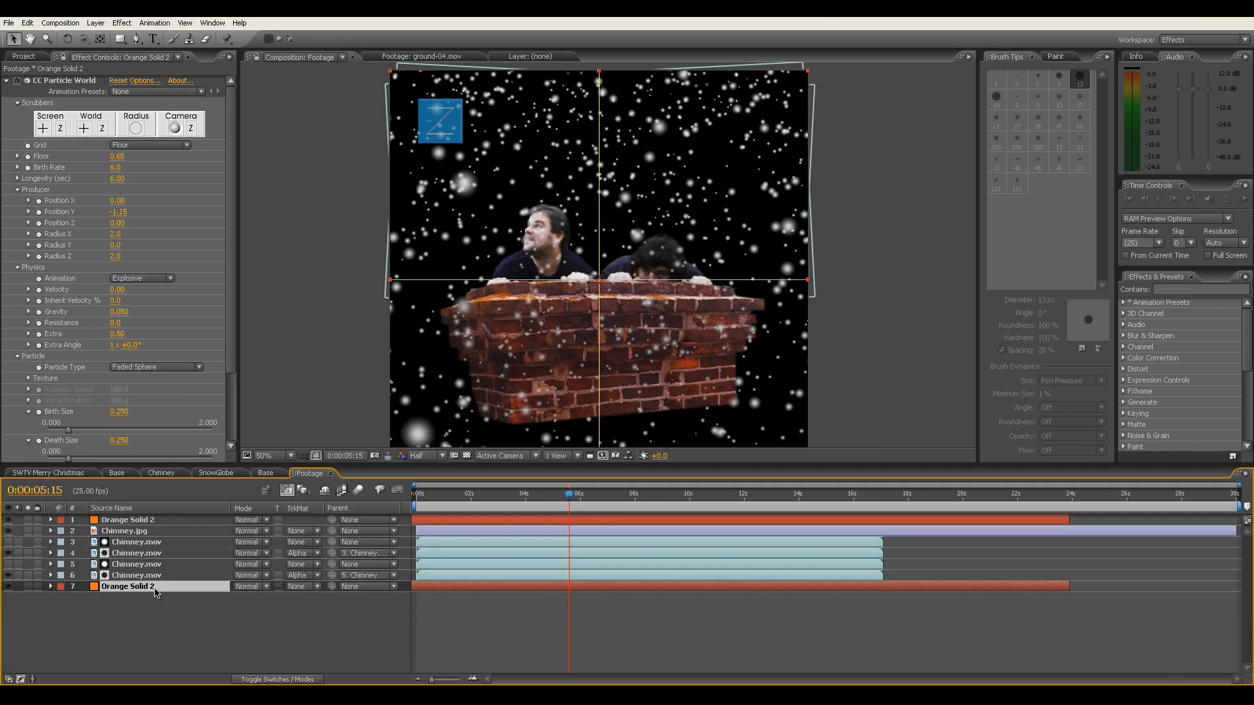
click(232, 292)
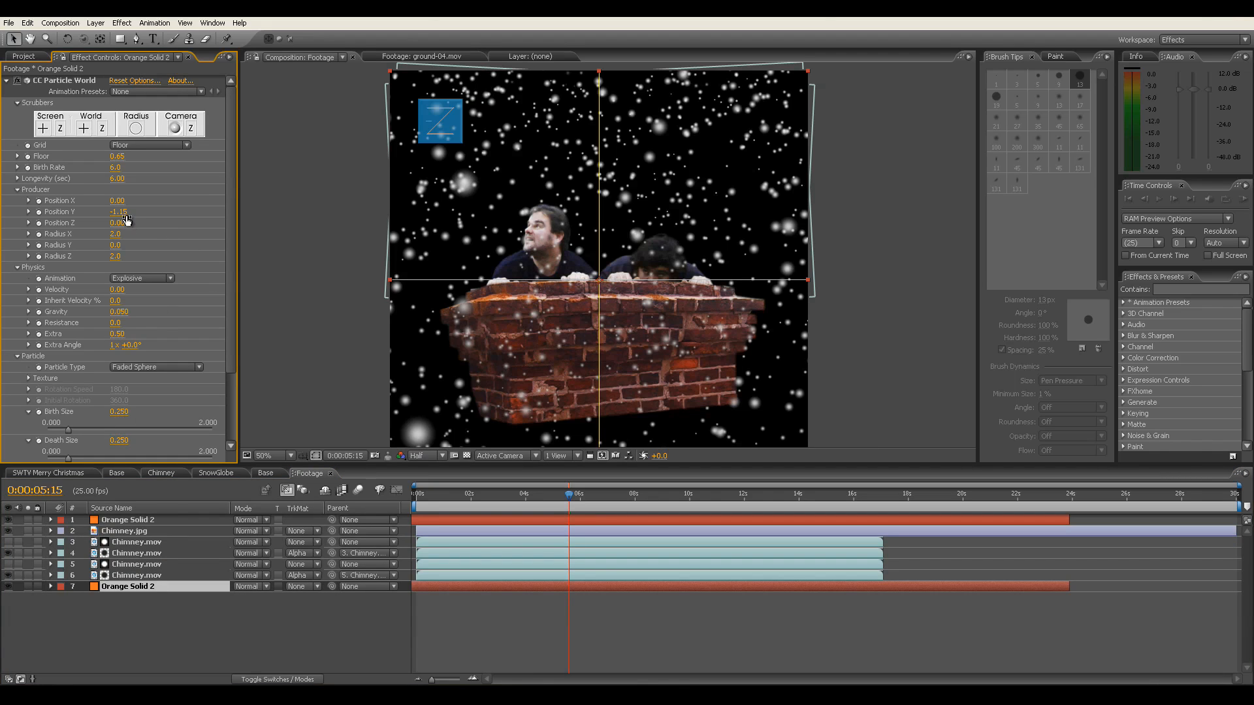
Vary the lower snow layer with Radius X 2.4, Radius Z 1.4, Position Y -1.74 and birth rate 4.4, and scrub through the result.
mouse_move(119, 233)
mouse_down()
mouse_move(146, 233)
mouse_move(122, 256)
mouse_up()
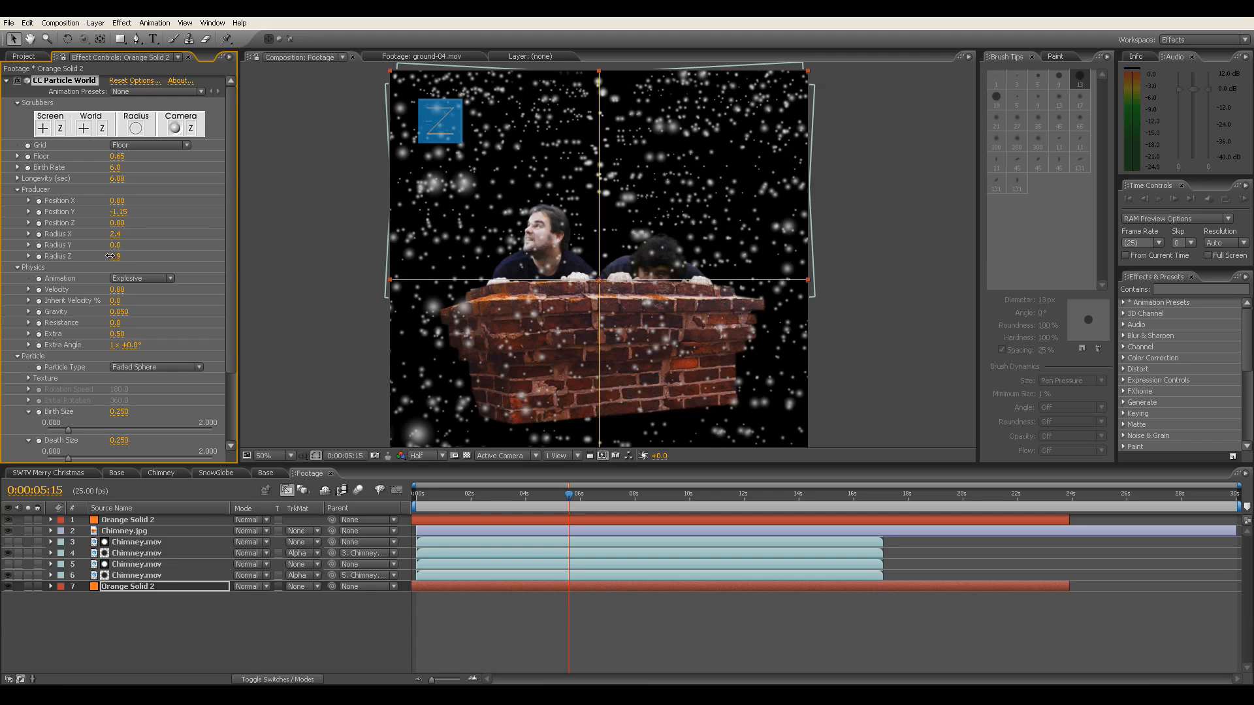
drag(123, 214, 100, 173)
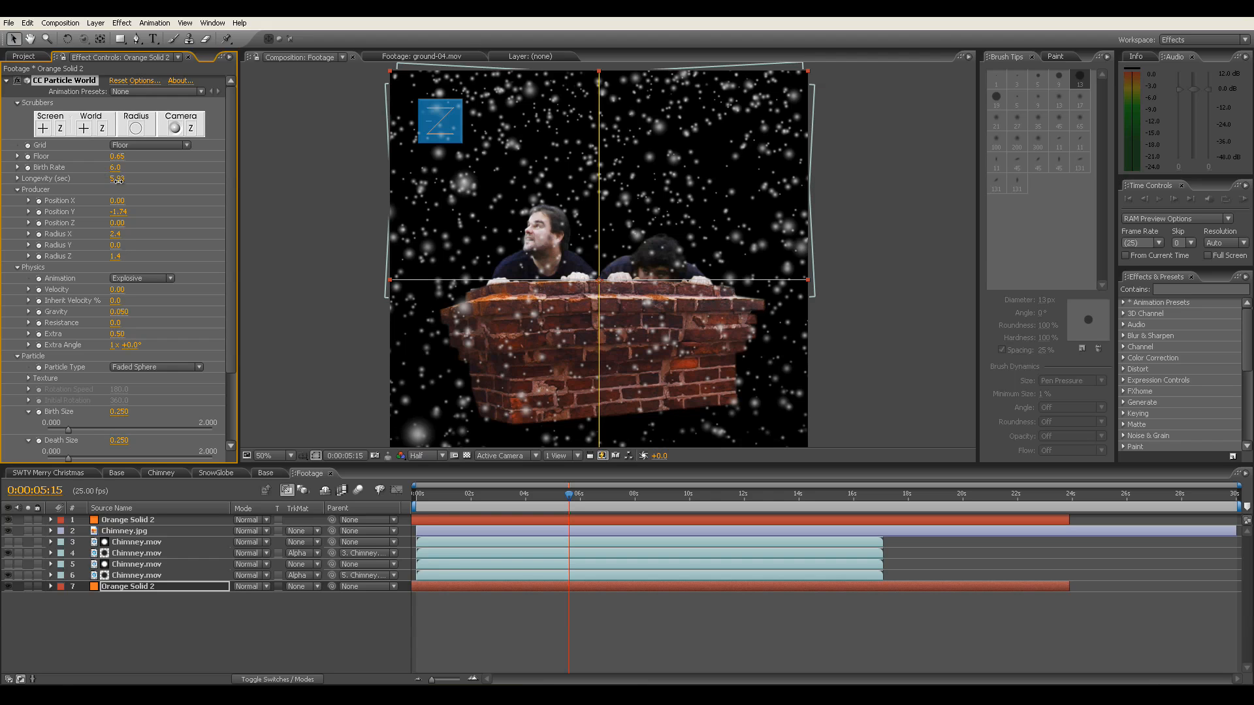
drag(121, 181, 105, 162)
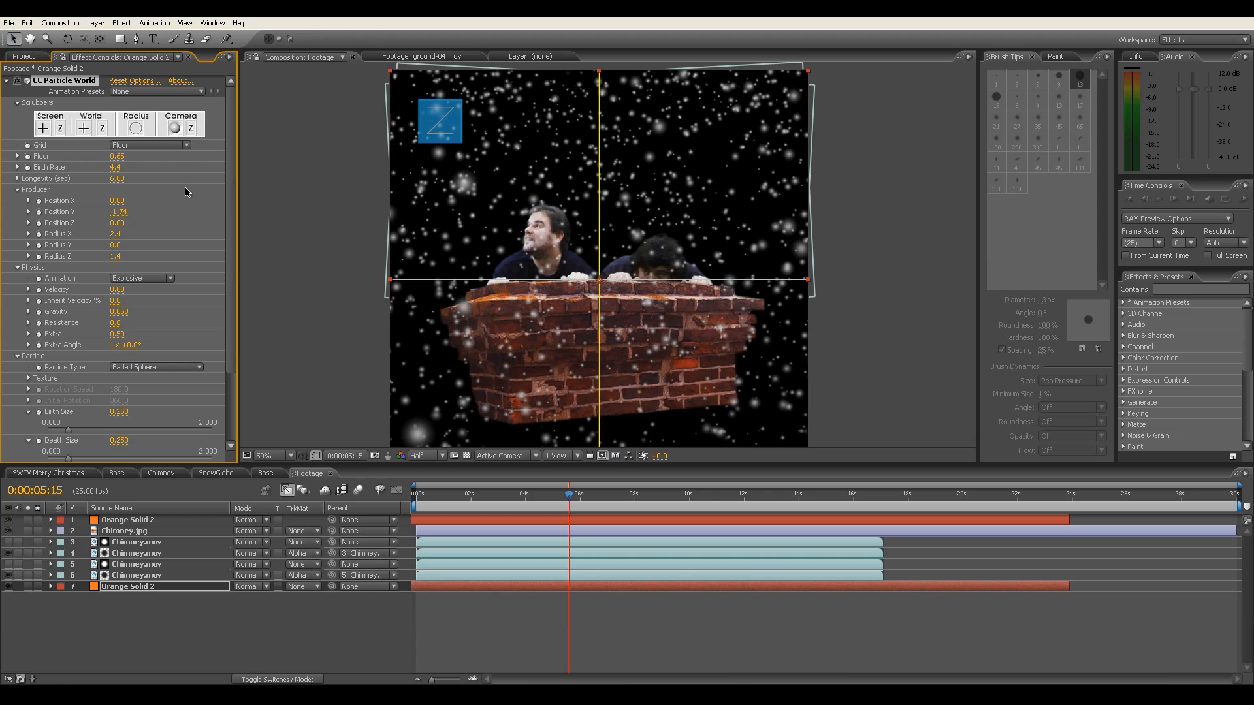
click(163, 584)
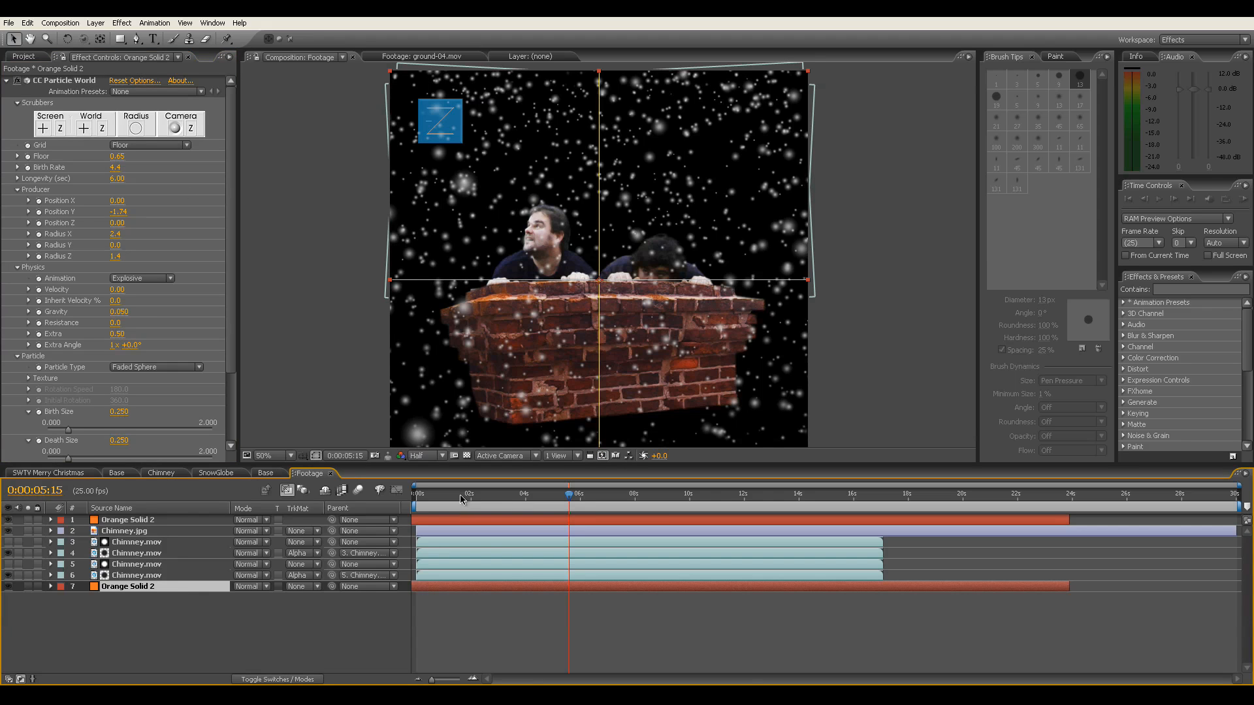
click(470, 498)
drag(485, 500, 604, 491)
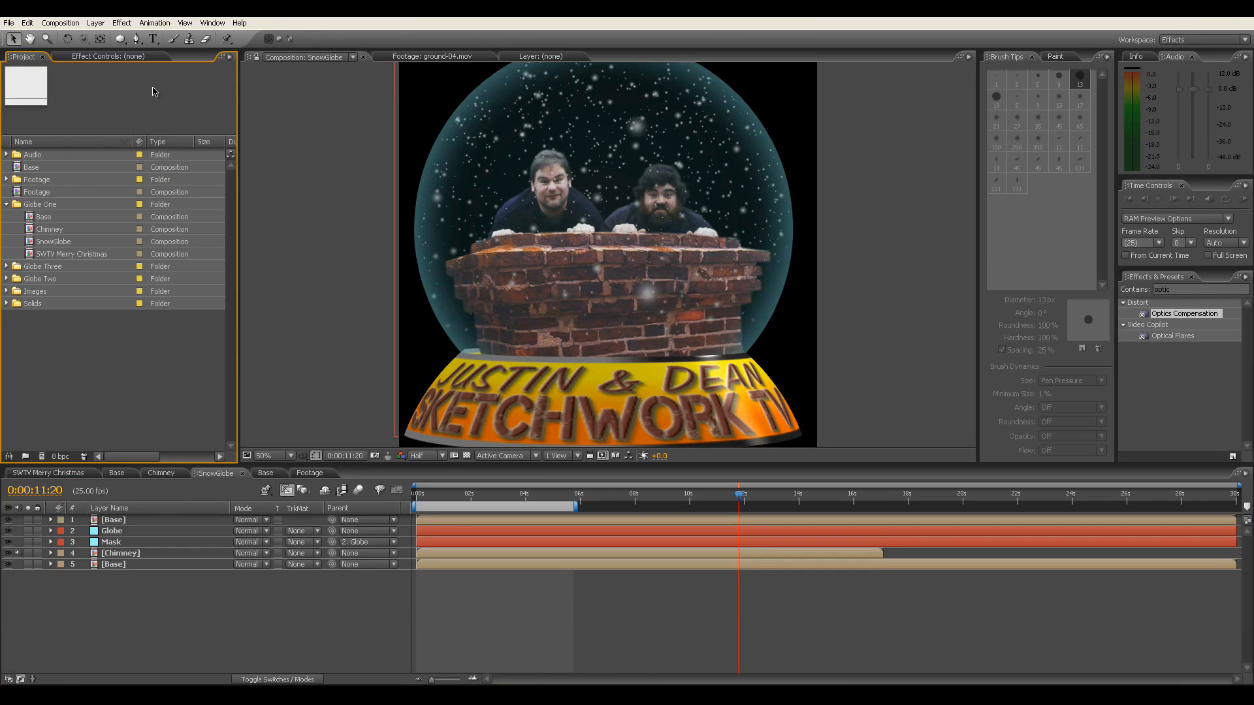
Create a new 1280 x 1280 composition named Globe at 25 frames per second with duration 0:00:30:01.
click(60, 22)
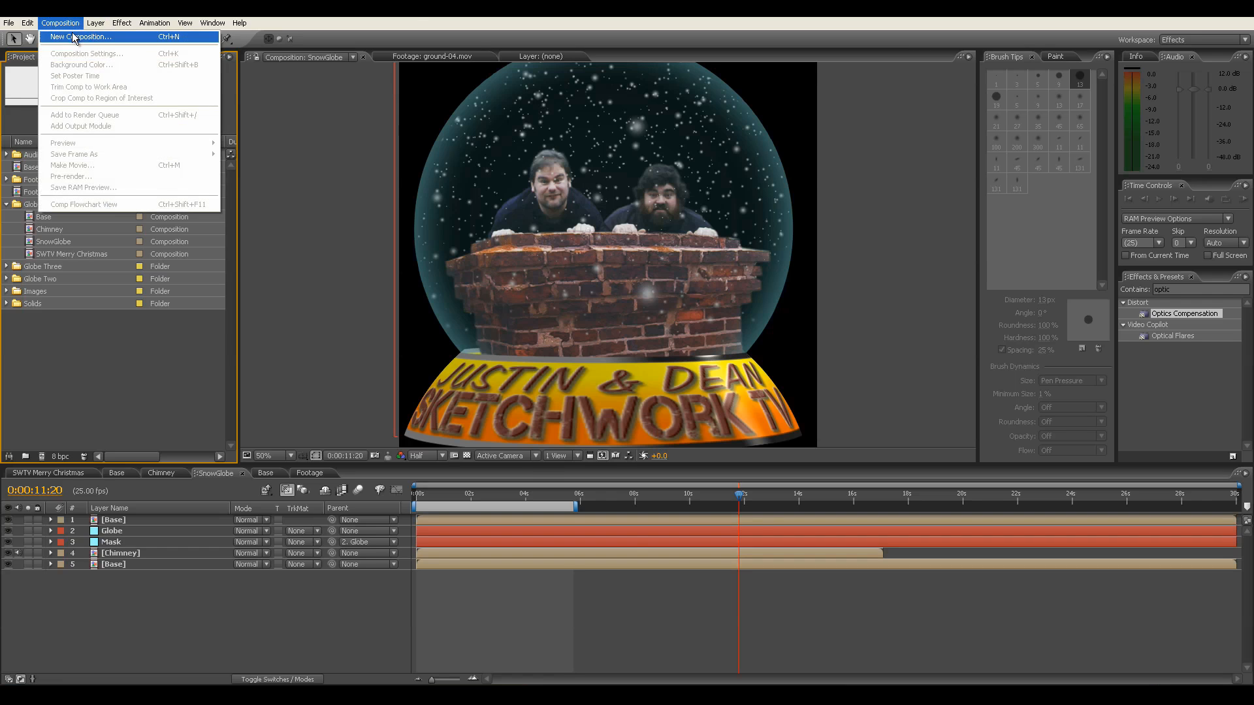
click(77, 33)
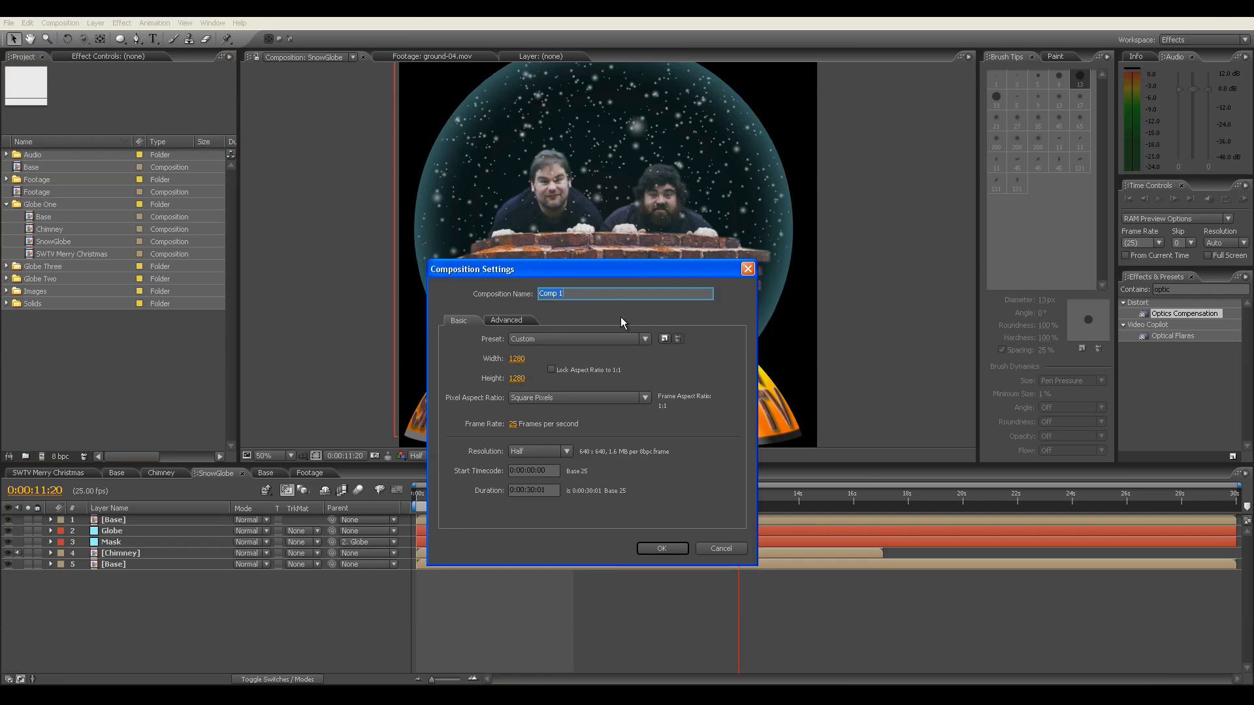
text(Globe)
click(664, 545)
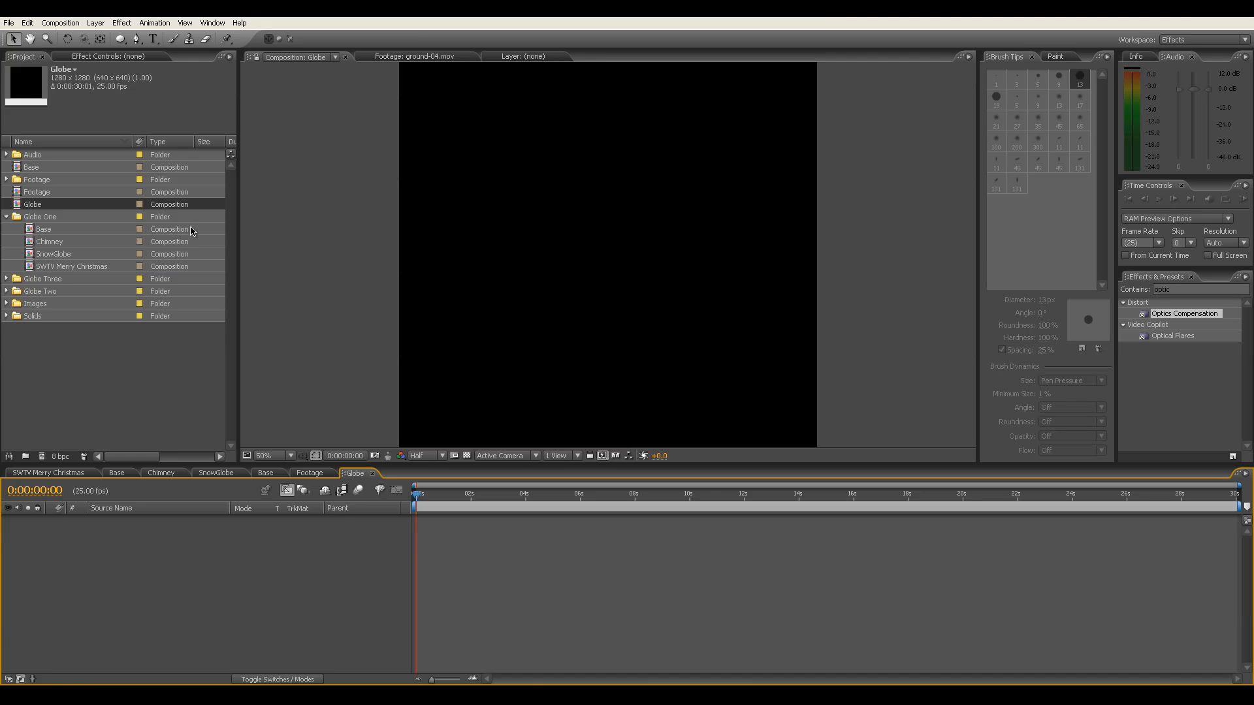
Add a composition-sized cyan solid named Mask to the Globe composition.
right_click(216, 541)
mouse_move(230, 545)
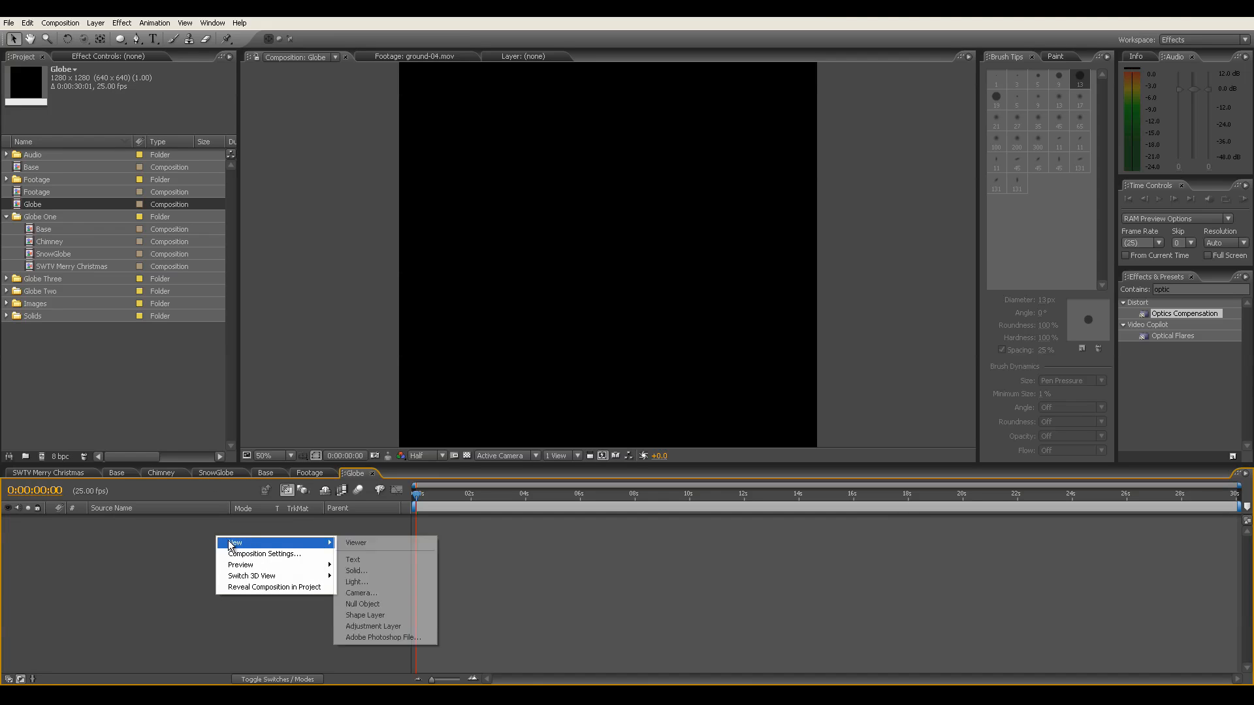
click(356, 571)
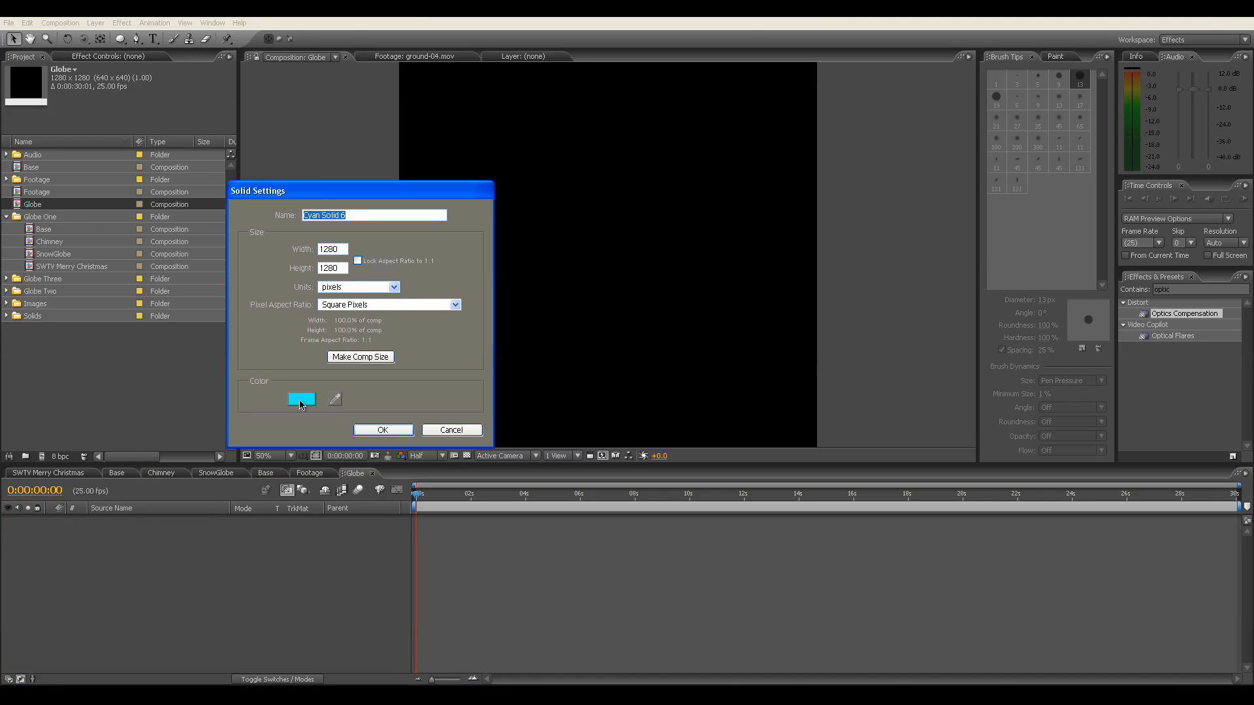
click(301, 400)
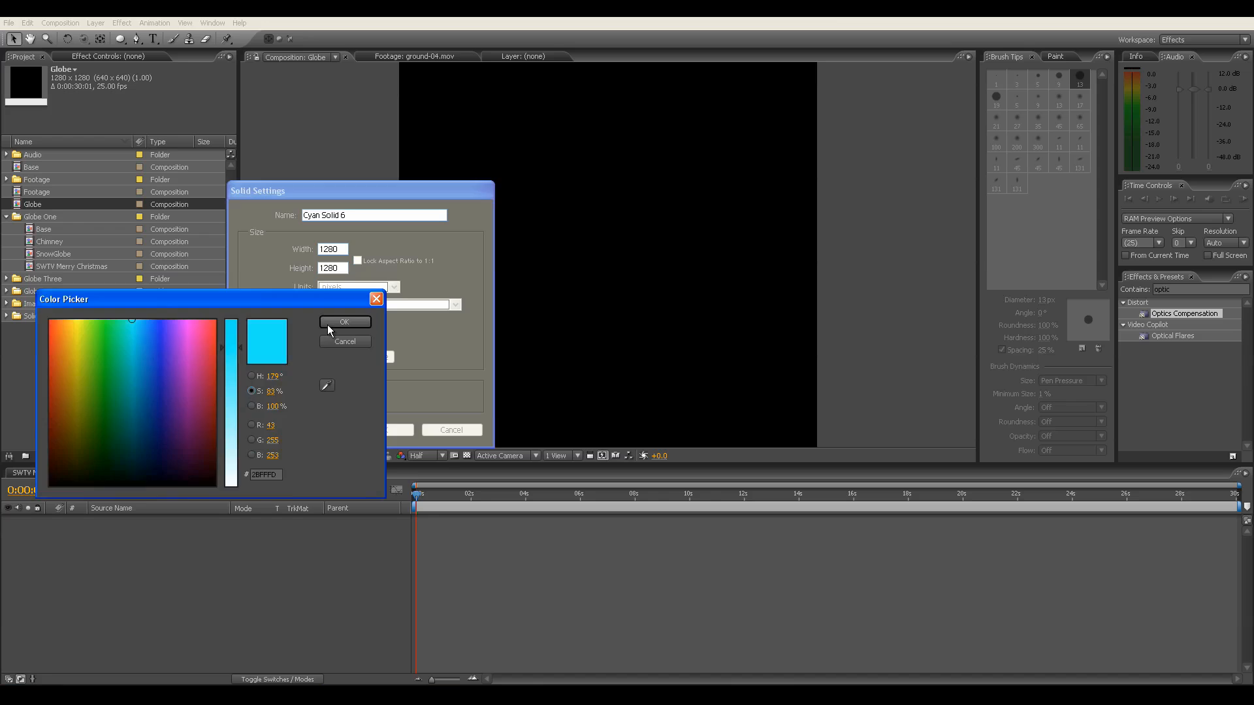
click(327, 324)
click(367, 361)
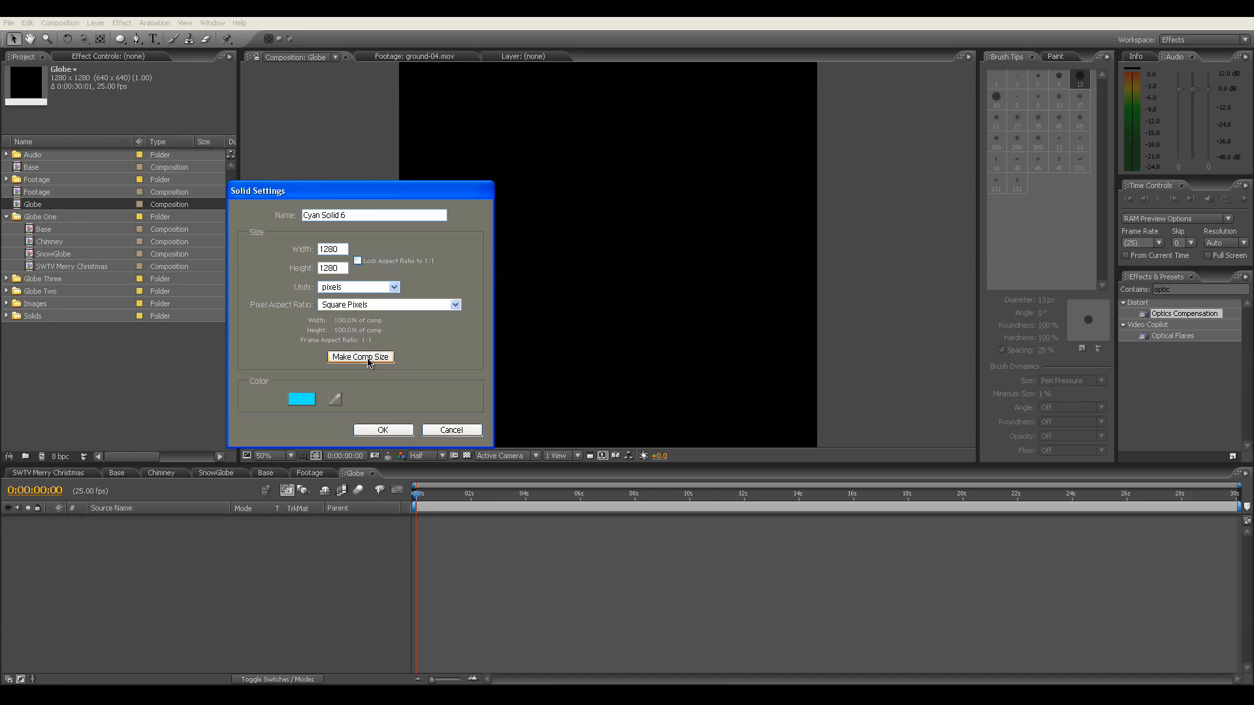
drag(357, 216, 266, 212)
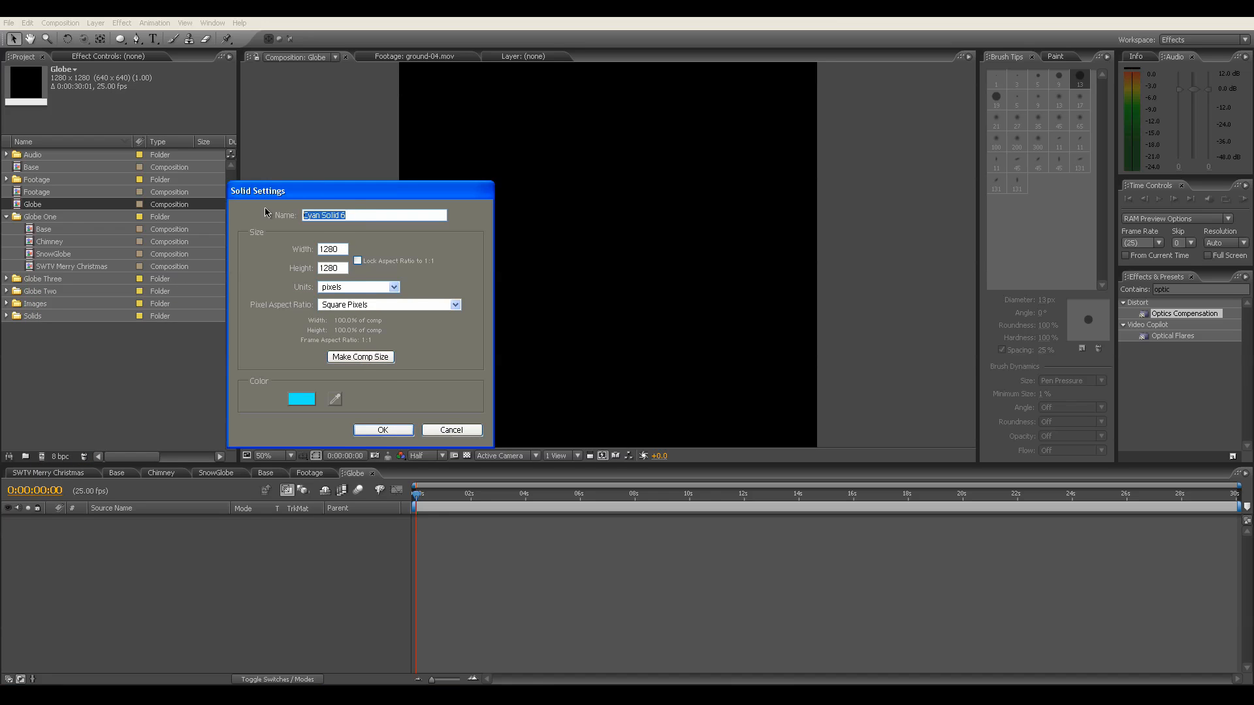
text(Mask)
click(376, 431)
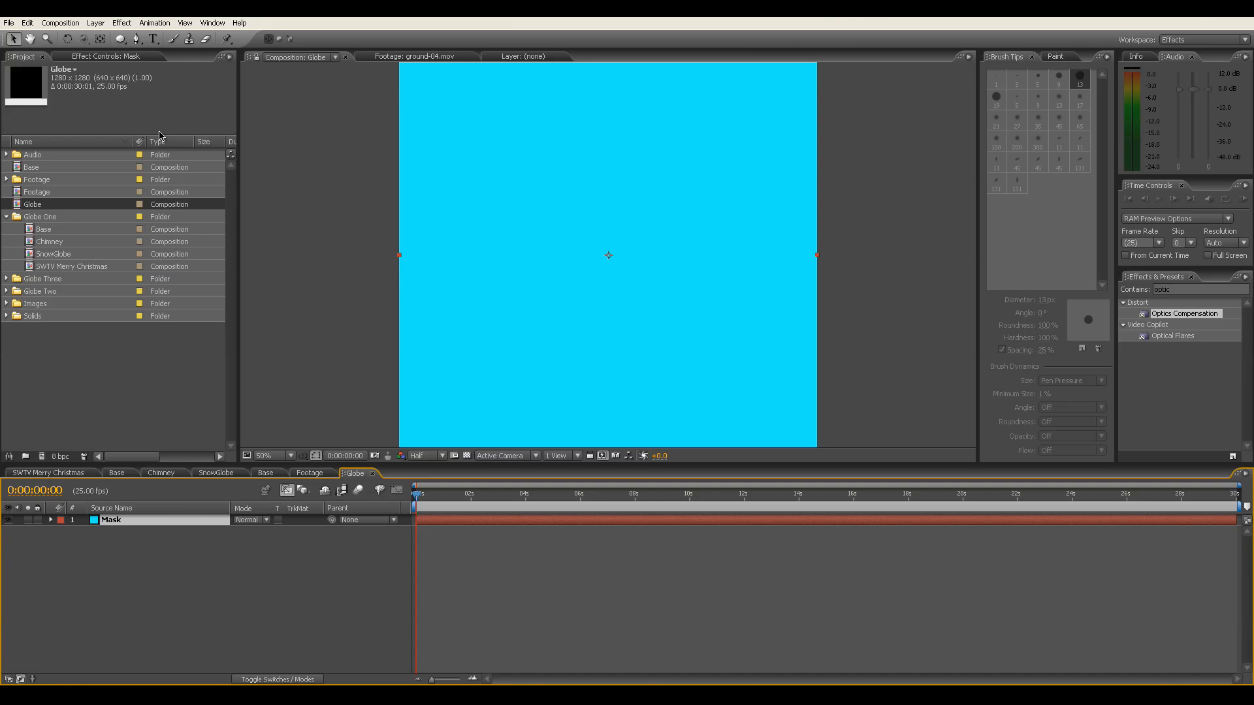
Add an elliptical mask filling the whole Mask solid and return to the Selection tool.
click(123, 41)
double_click(120, 39)
key(v)
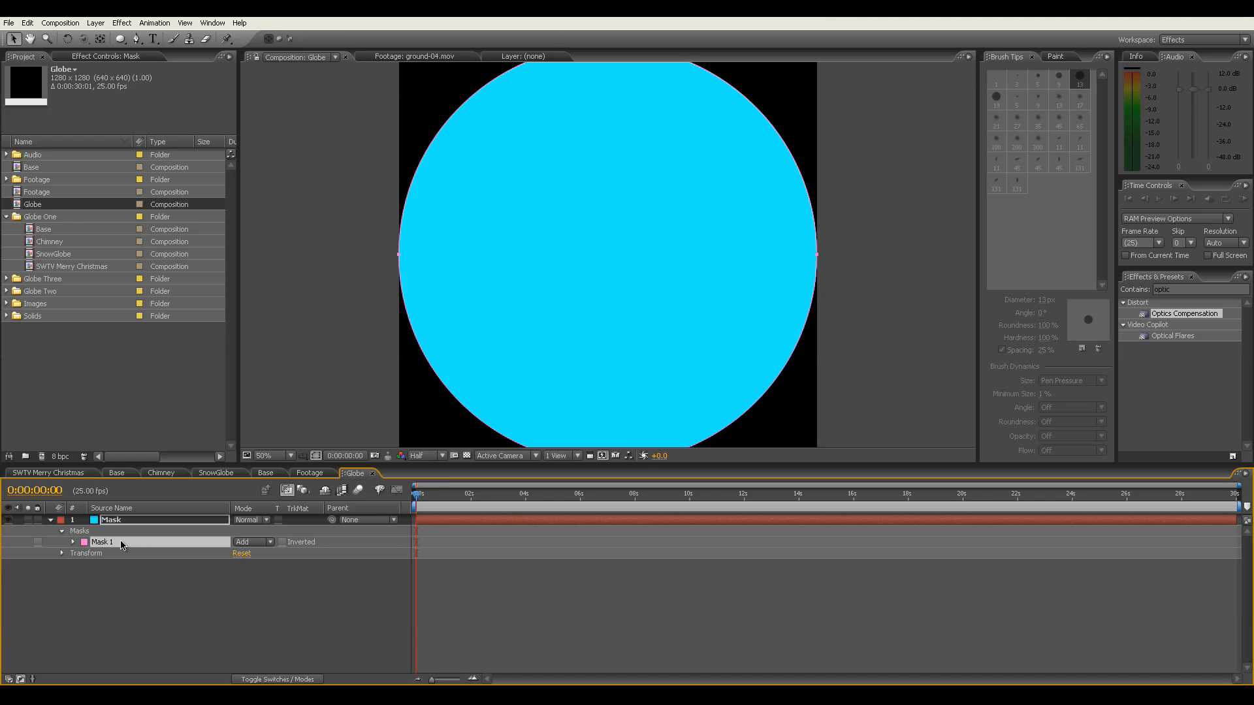
Duplicate Mask 1 on the Mask solid and set the copy's mode to Subtract.
key(ctrl+d)
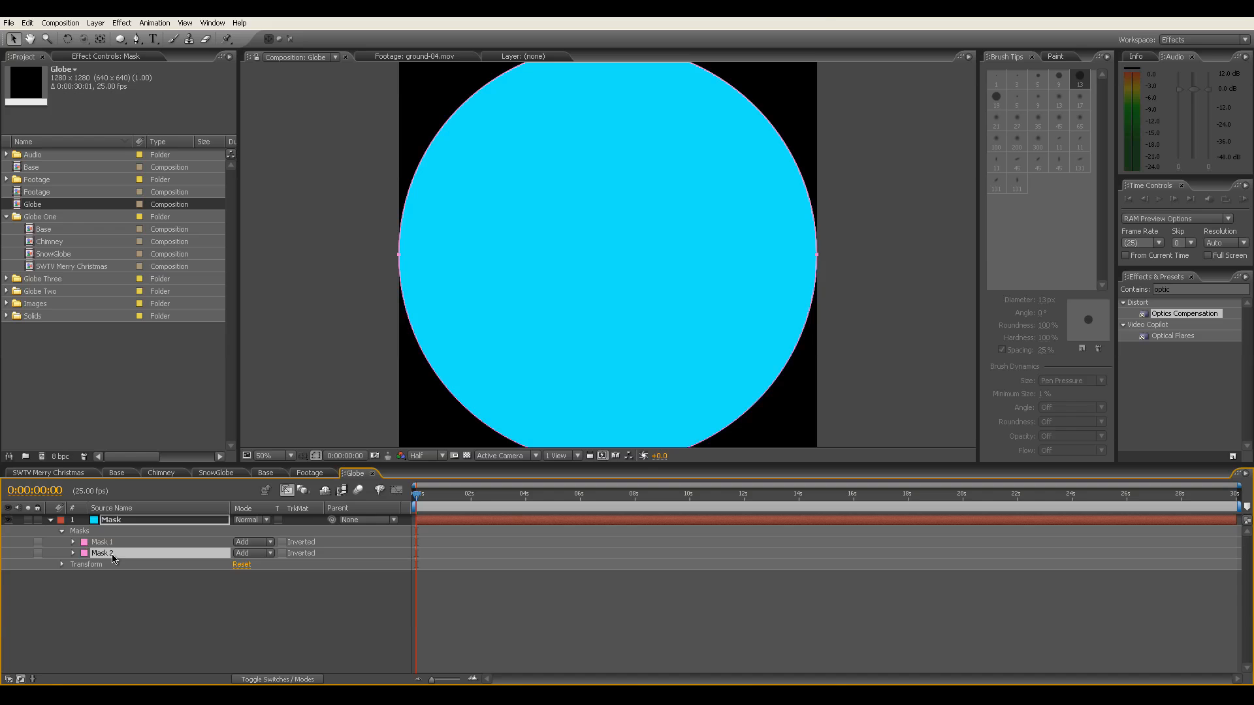
click(271, 554)
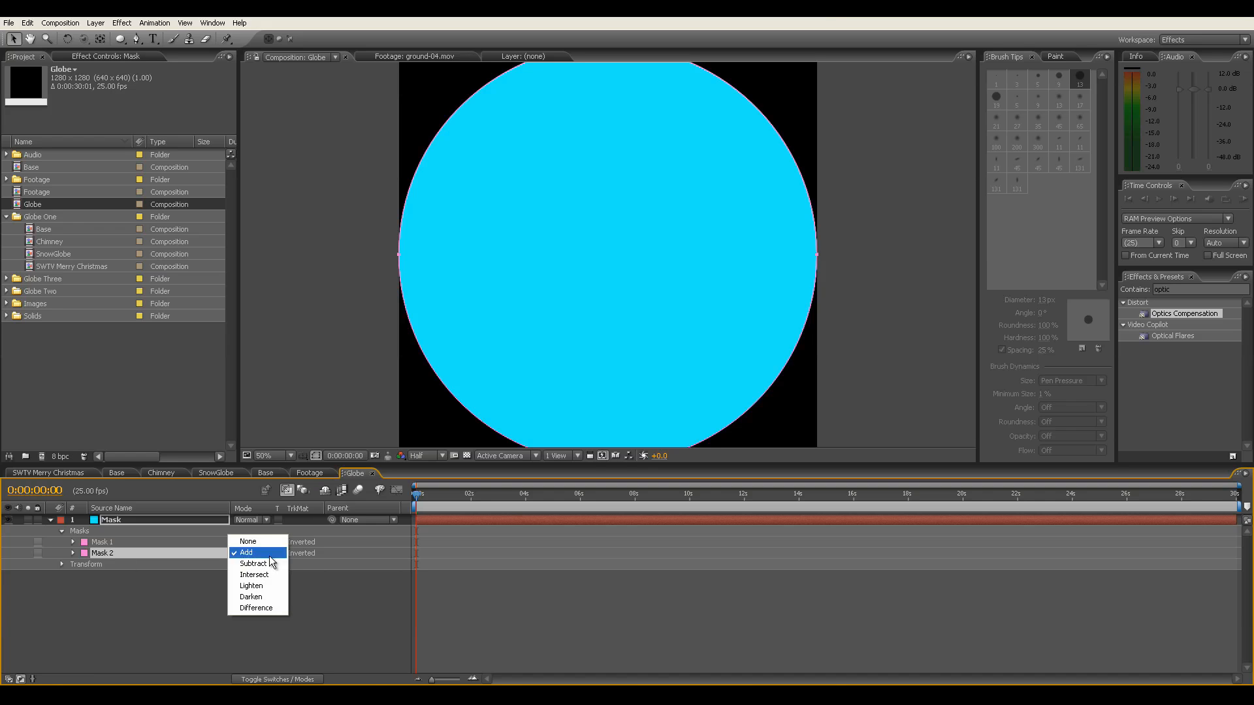
click(269, 564)
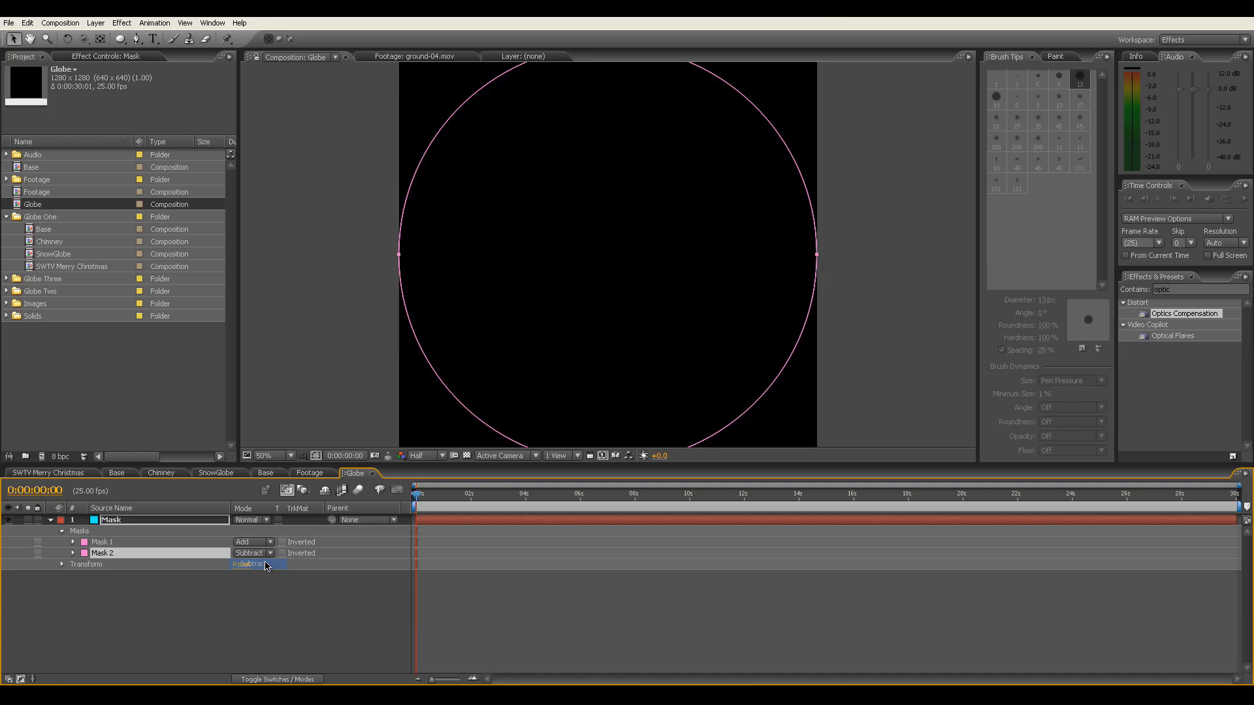
Give the subtracting Mask 2 a feather of 130 pixels and an expansion of -25 pixels.
click(73, 553)
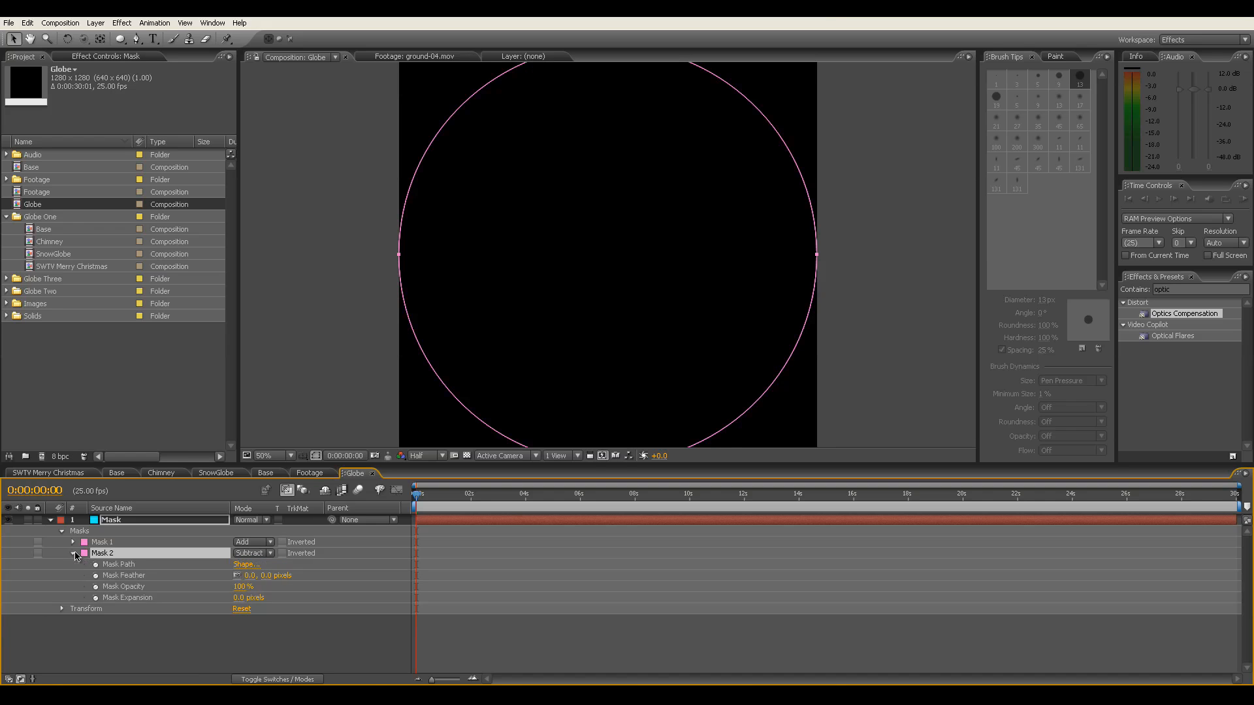
click(250, 575)
text(130)
key(Return)
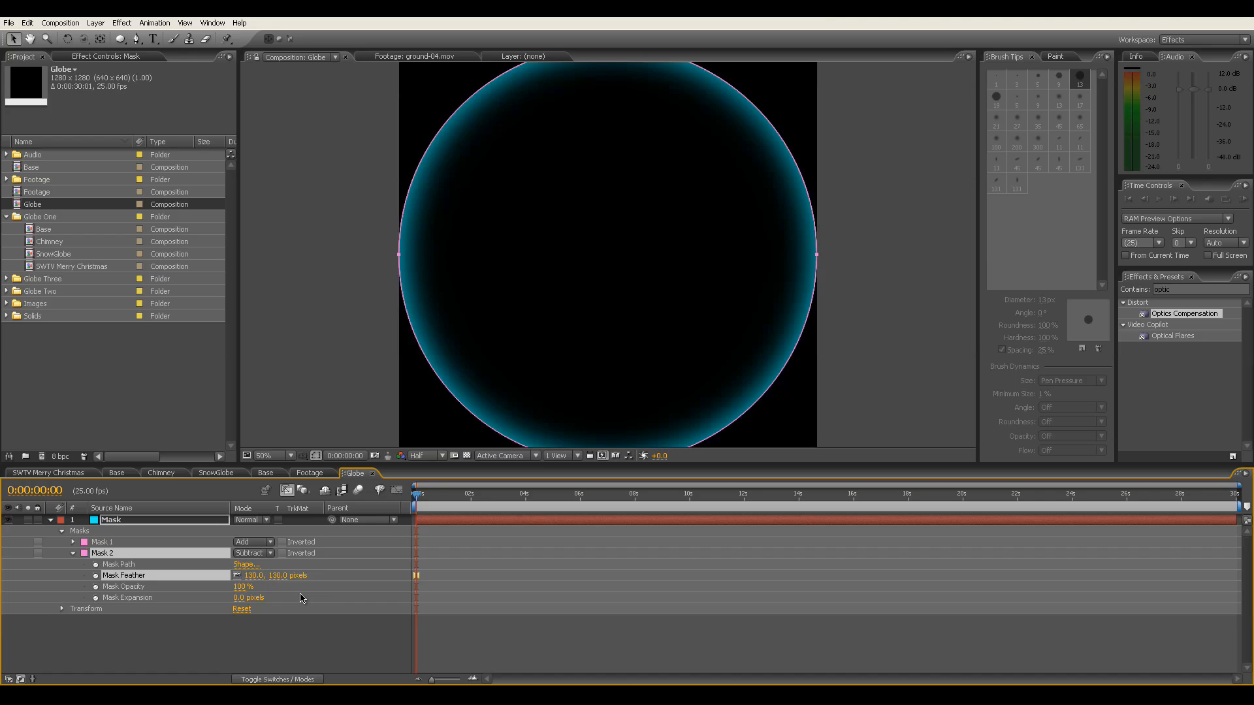
click(241, 599)
key(Return)
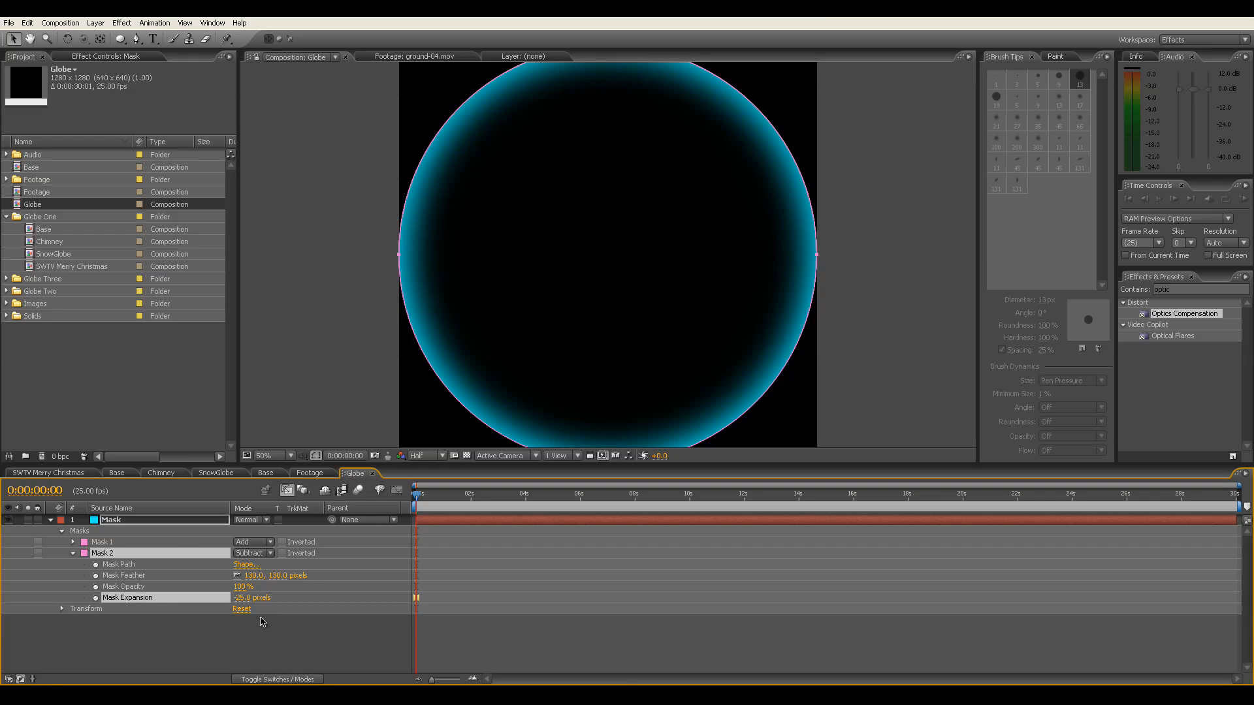
Lower the Mask layer's opacity to 50% and collapse its properties.
click(137, 522)
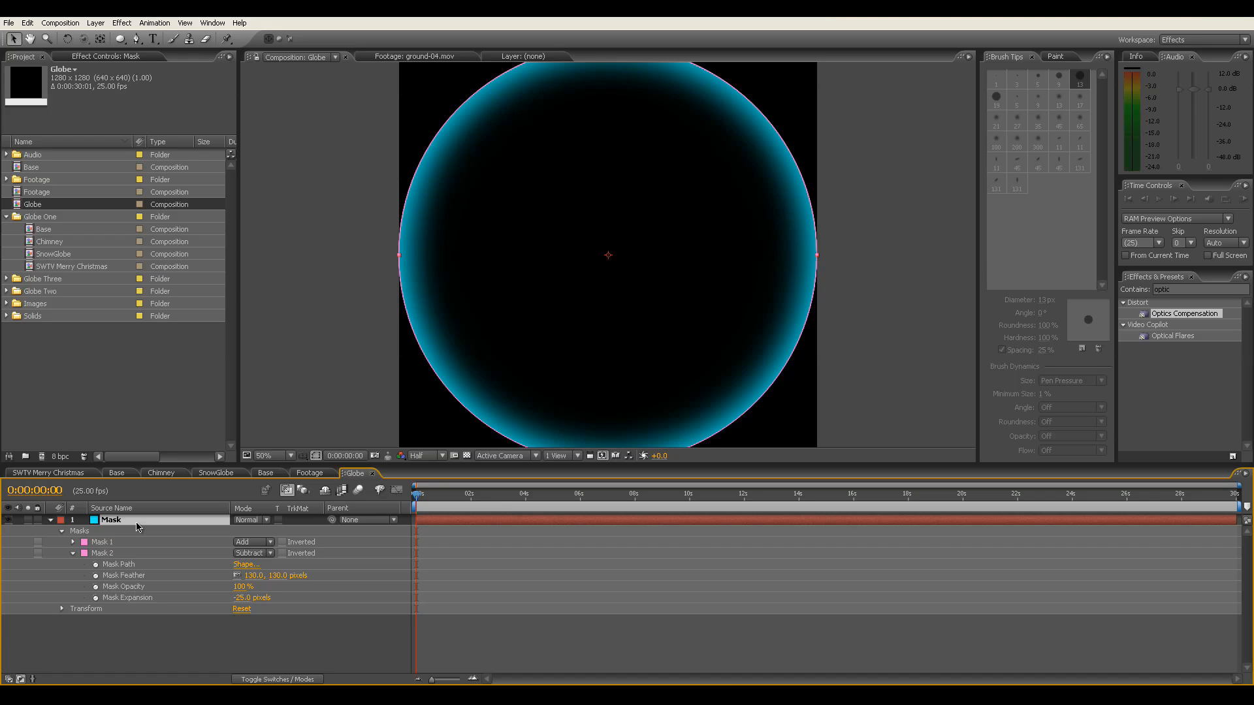
key(t)
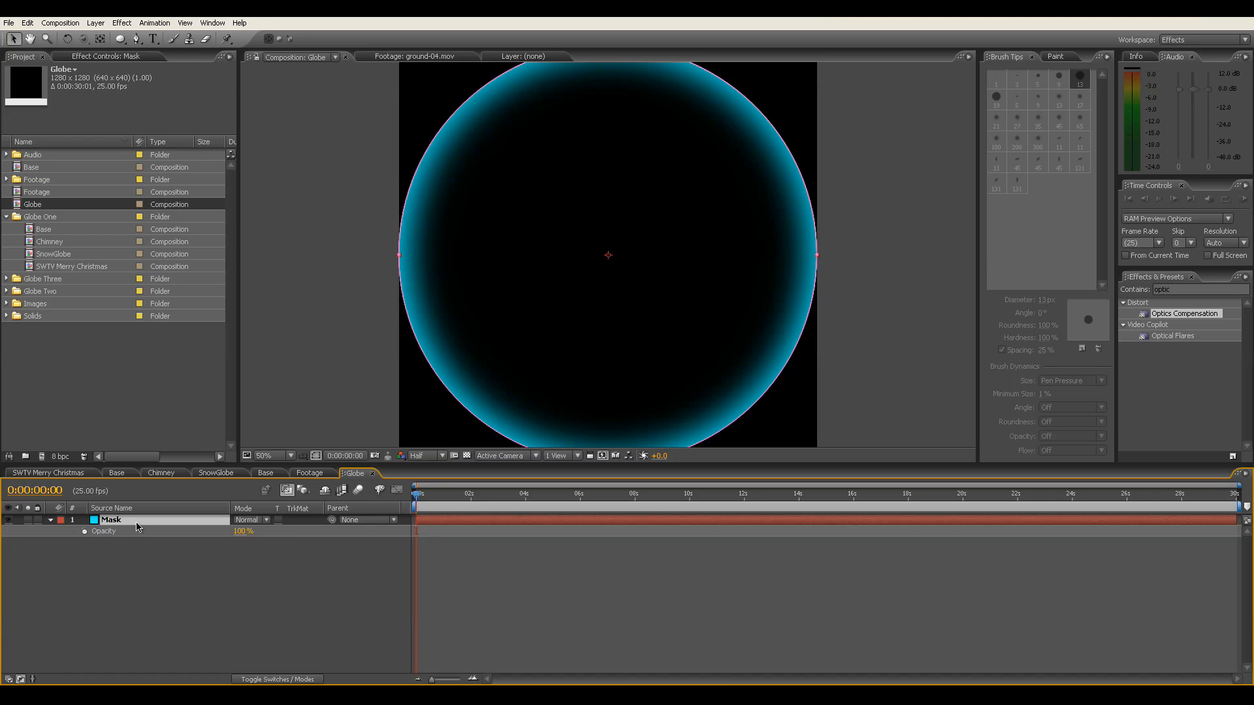
click(241, 531)
key(Return)
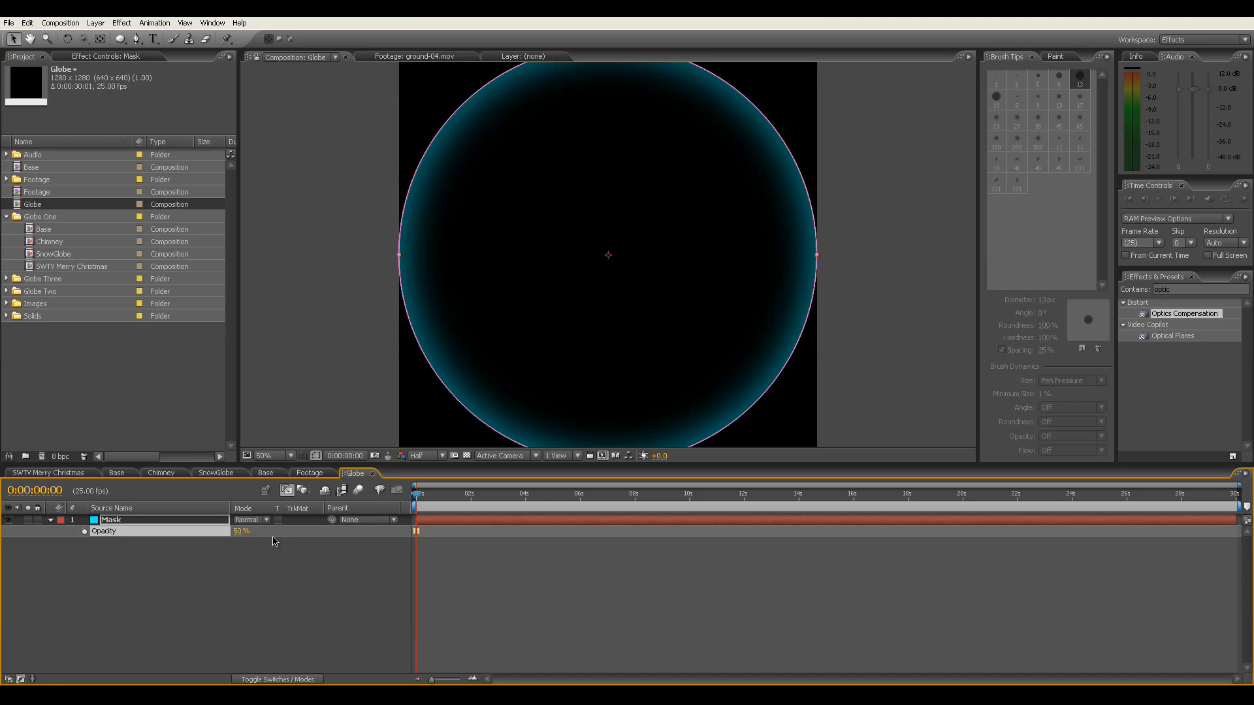
click(176, 566)
click(50, 520)
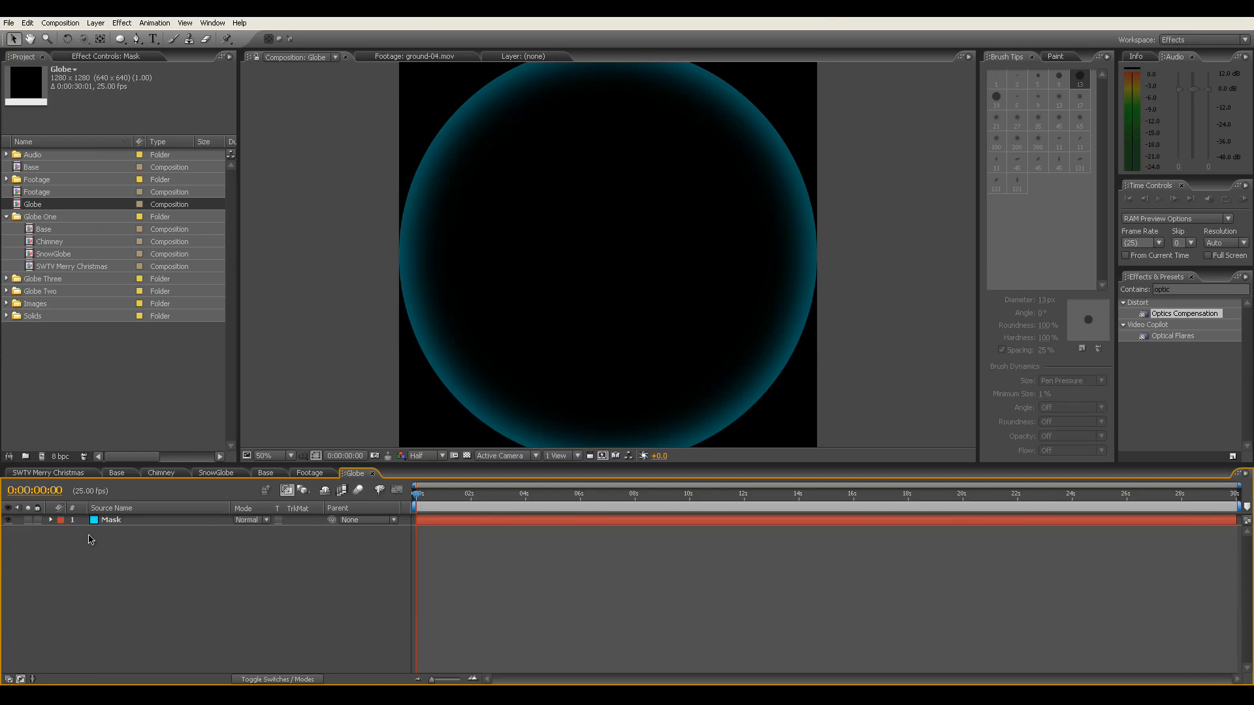
Add a composition-sized 1280 x 1280 cyan solid named Globe above the Mask layer.
right_click(150, 566)
mouse_move(165, 573)
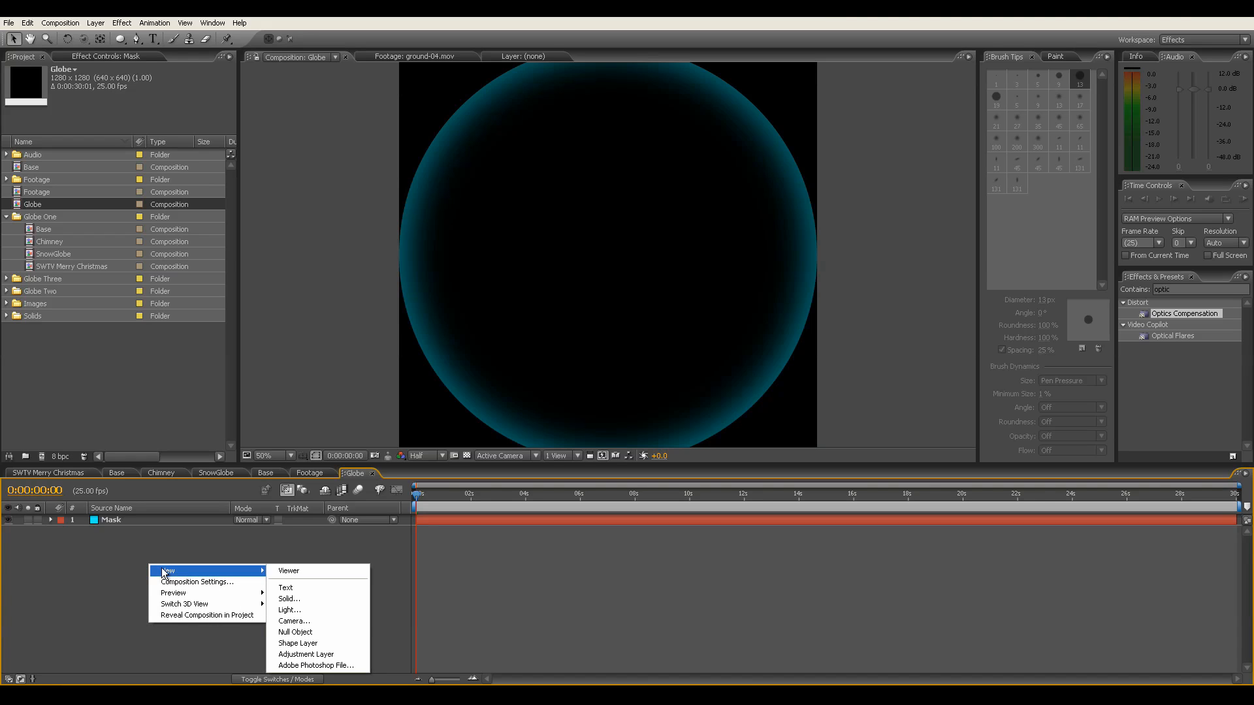
click(296, 599)
click(379, 357)
drag(352, 215, 291, 214)
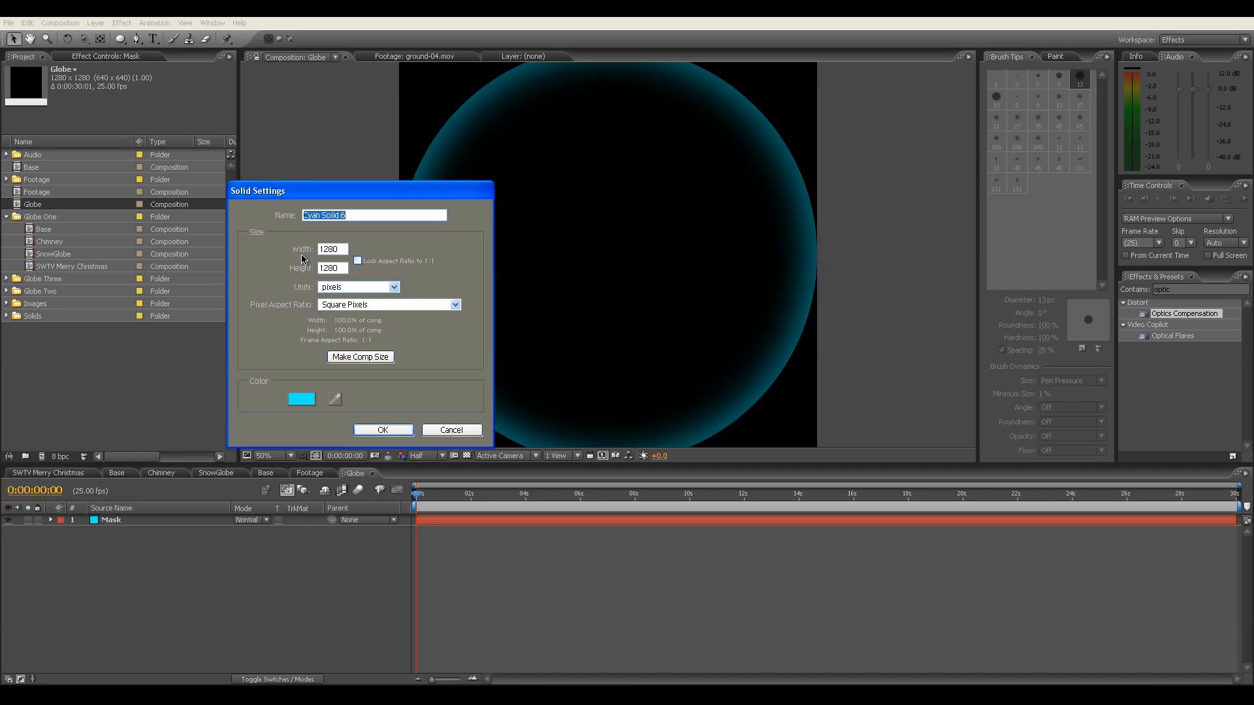
text(Globe)
click(379, 431)
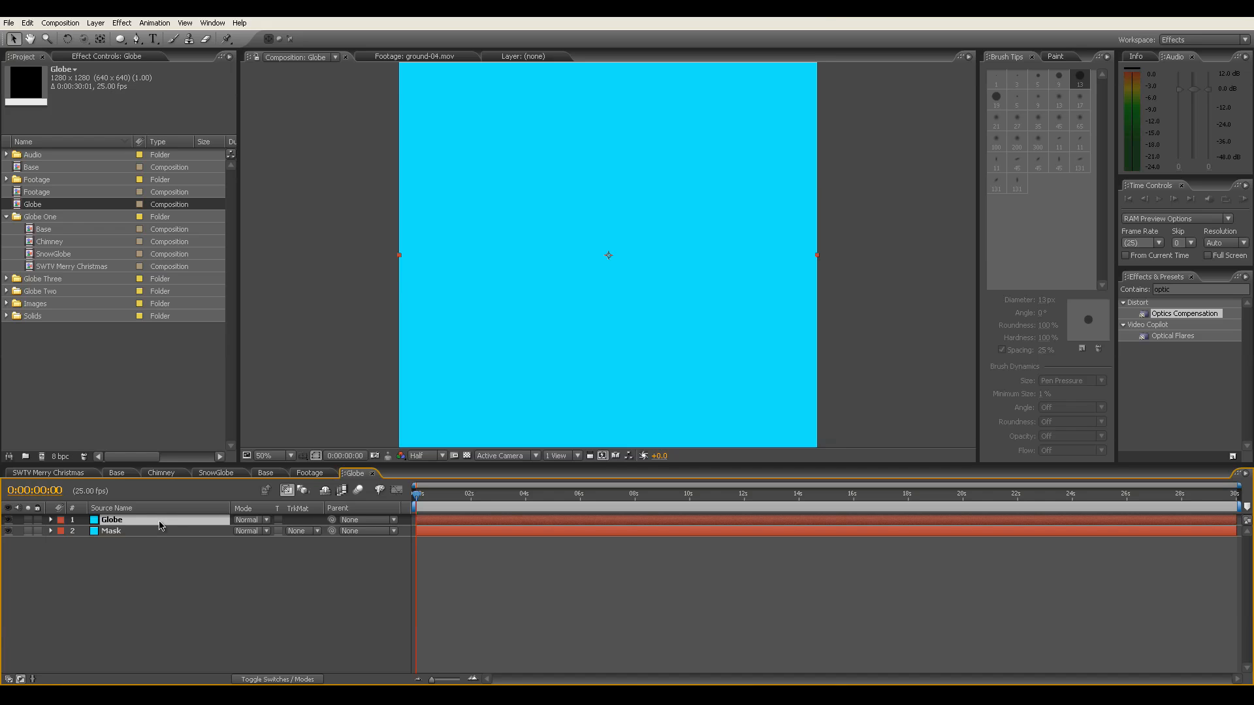
Apply the CC Sphere effect to the Globe solid with a radius of 638.
click(1180, 291)
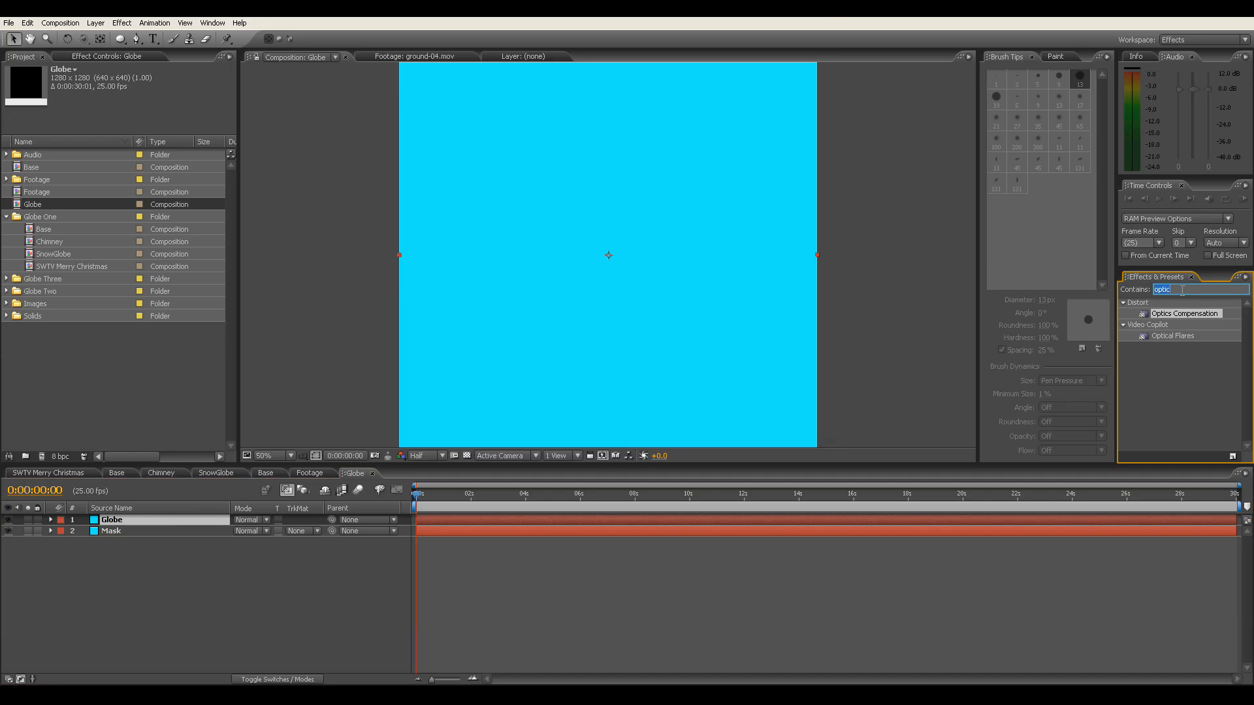
text(cc sph)
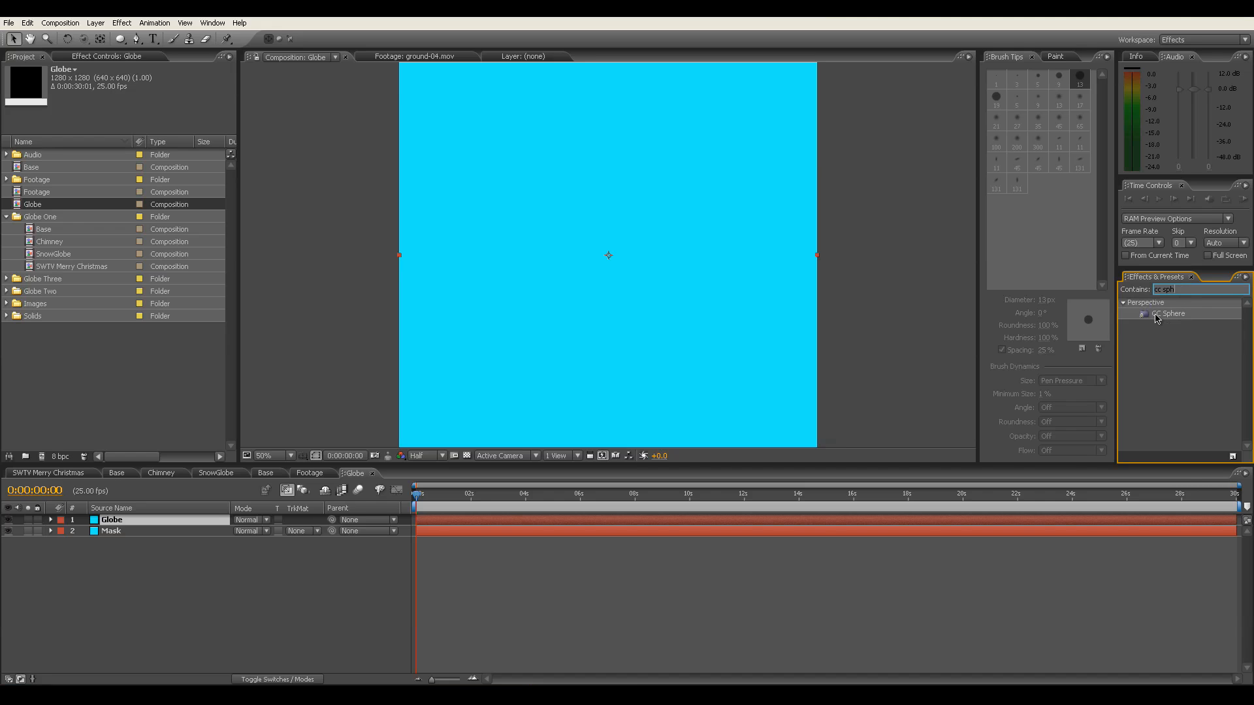
drag(1168, 314, 694, 293)
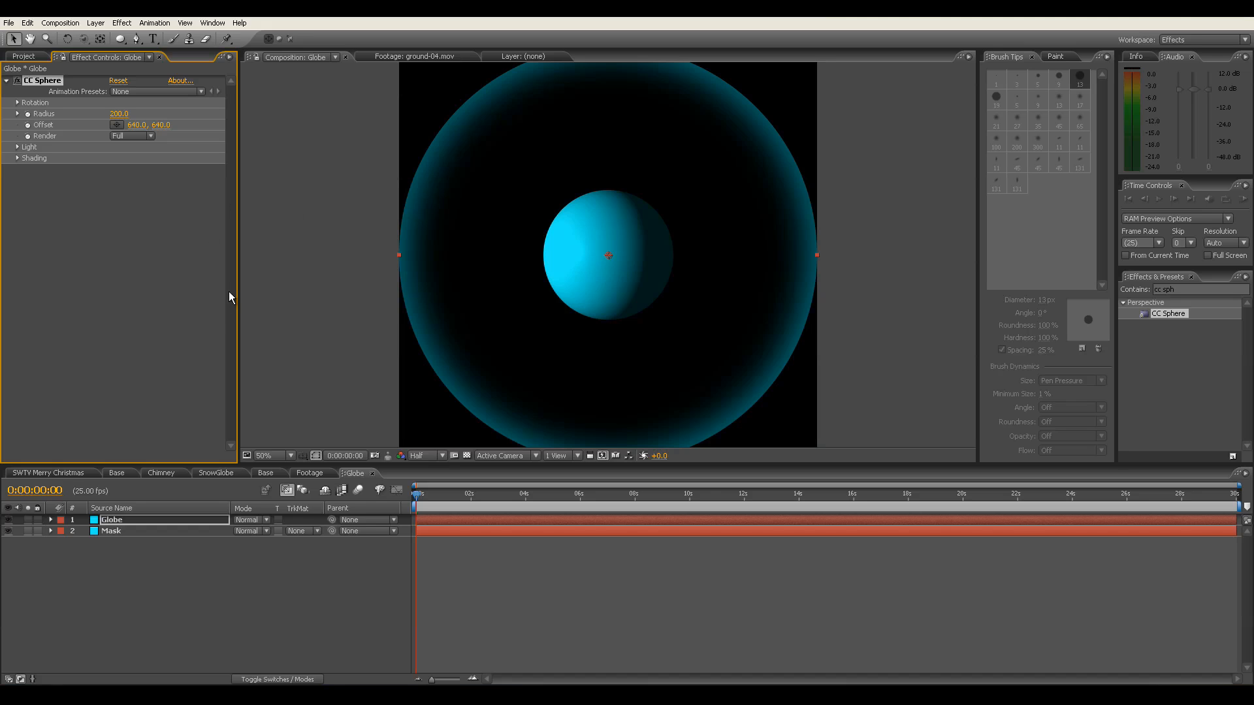
drag(119, 114, 477, 186)
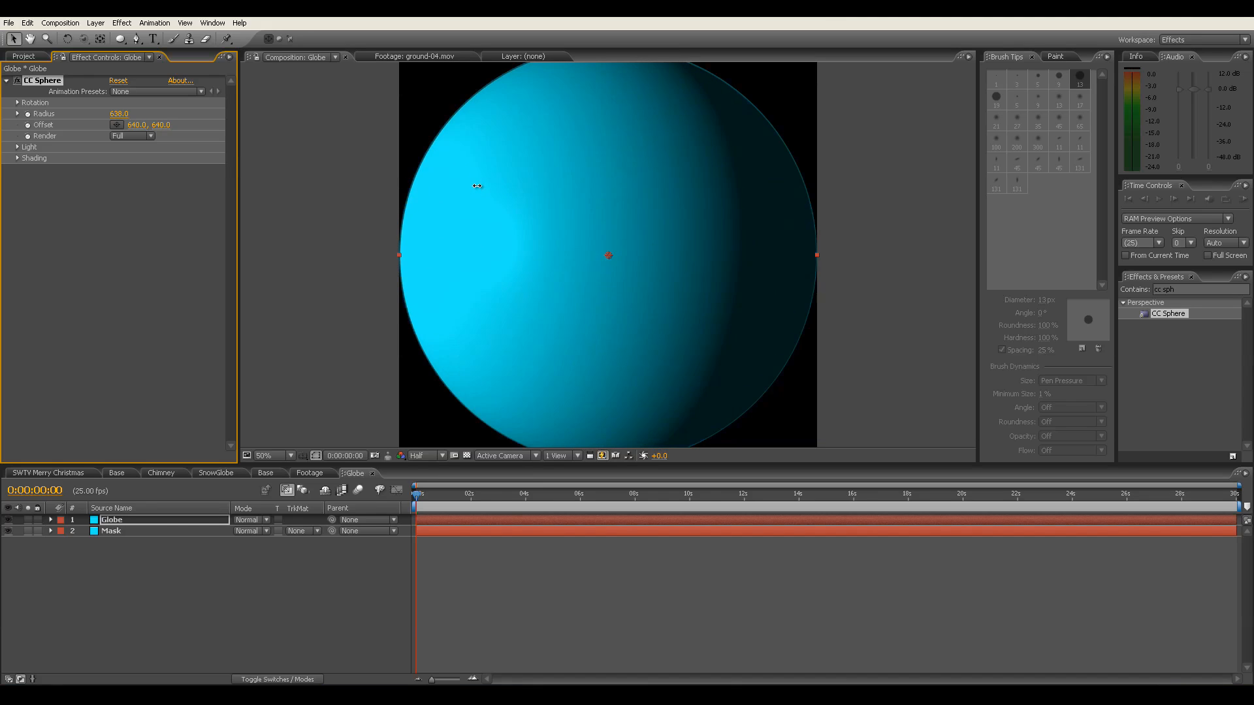
Set the sphere's Render option to Outside and its Light Height to 100.
click(135, 149)
click(17, 148)
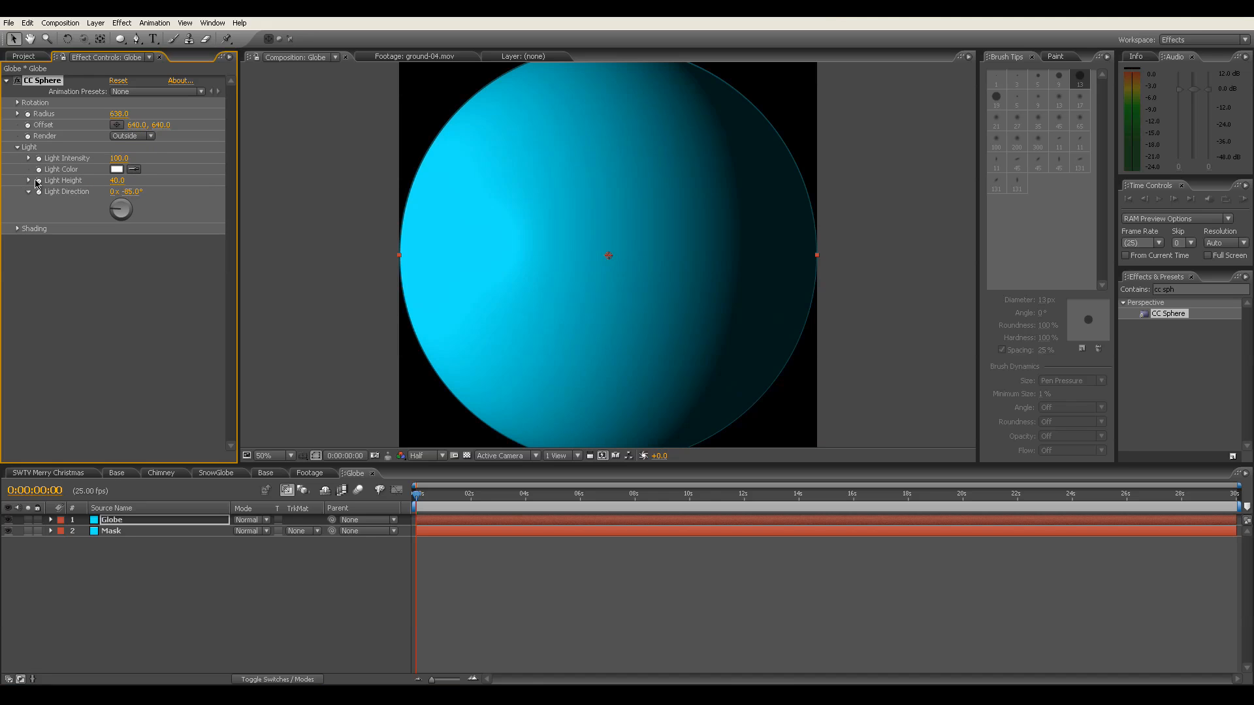
click(118, 181)
text(100)
key(Return)
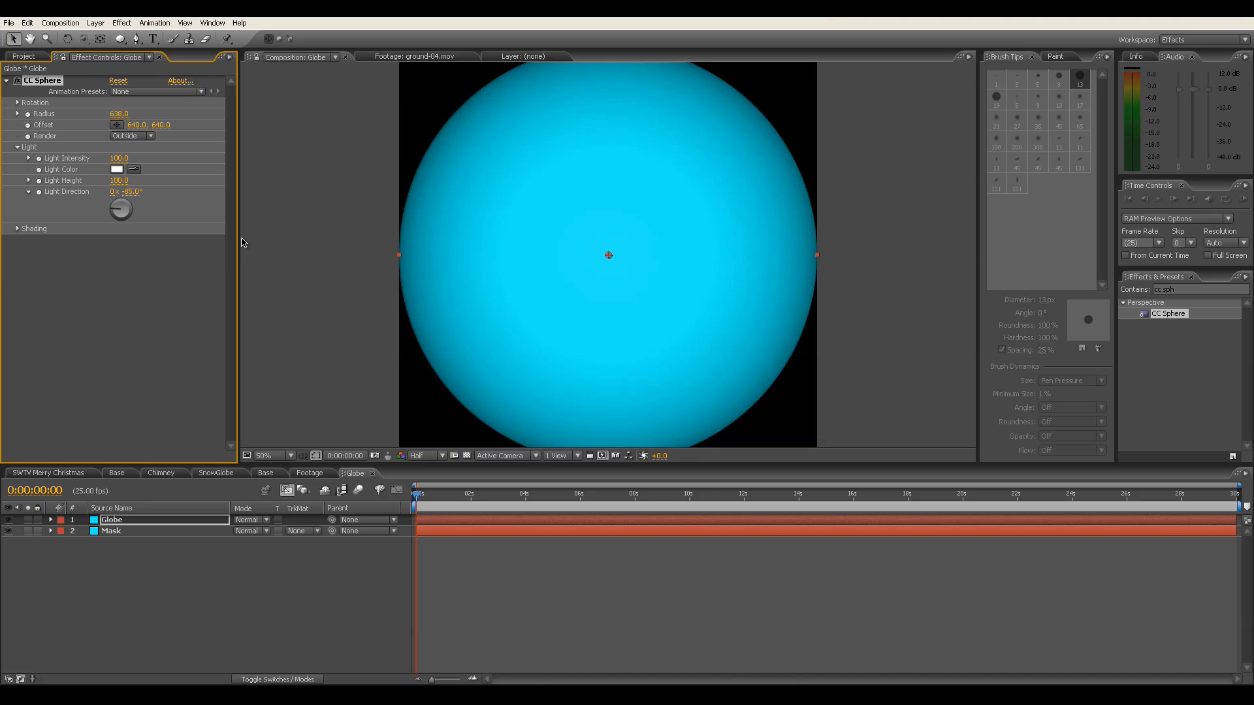
Lower the Globe layer's opacity to 10%.
click(165, 525)
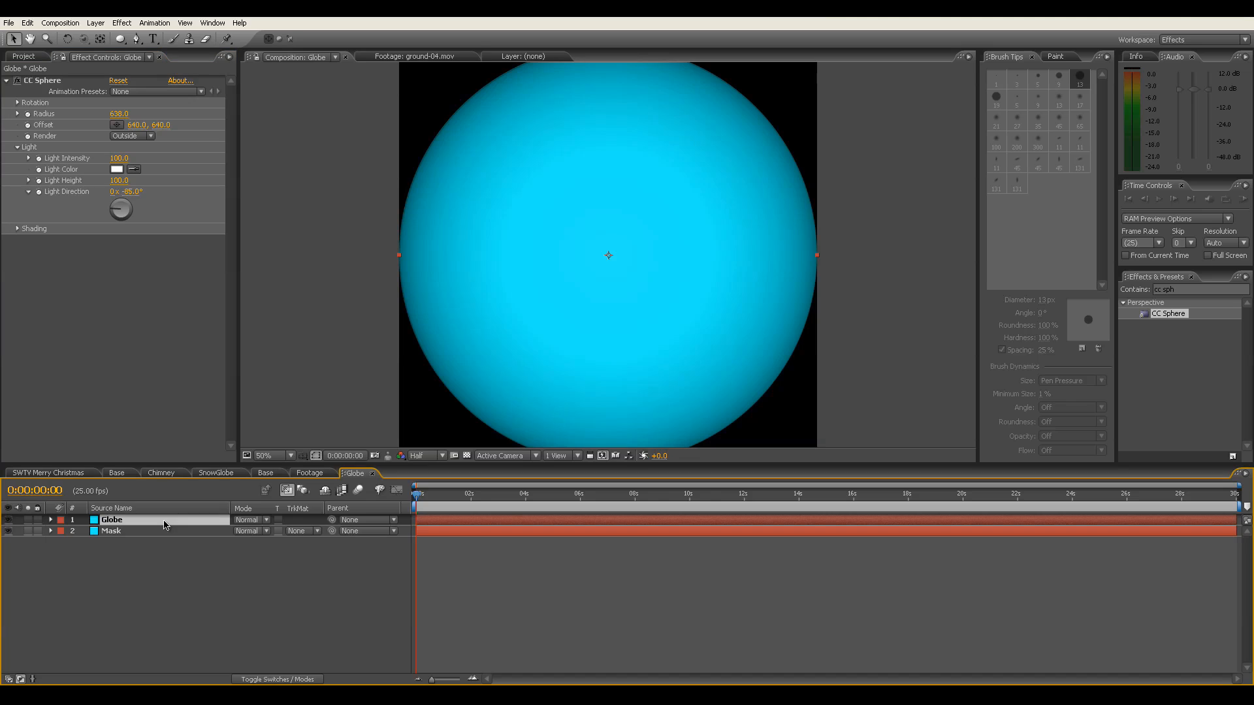
key(t)
click(243, 531)
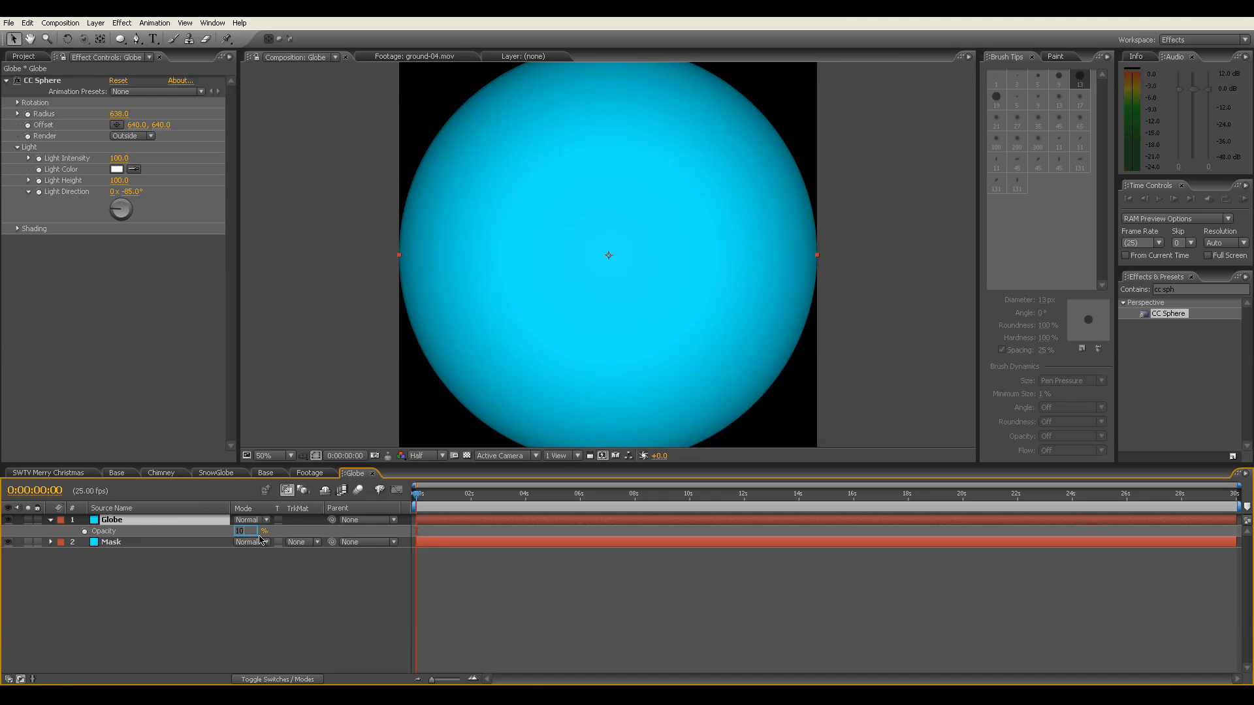
text(10)
key(Return)
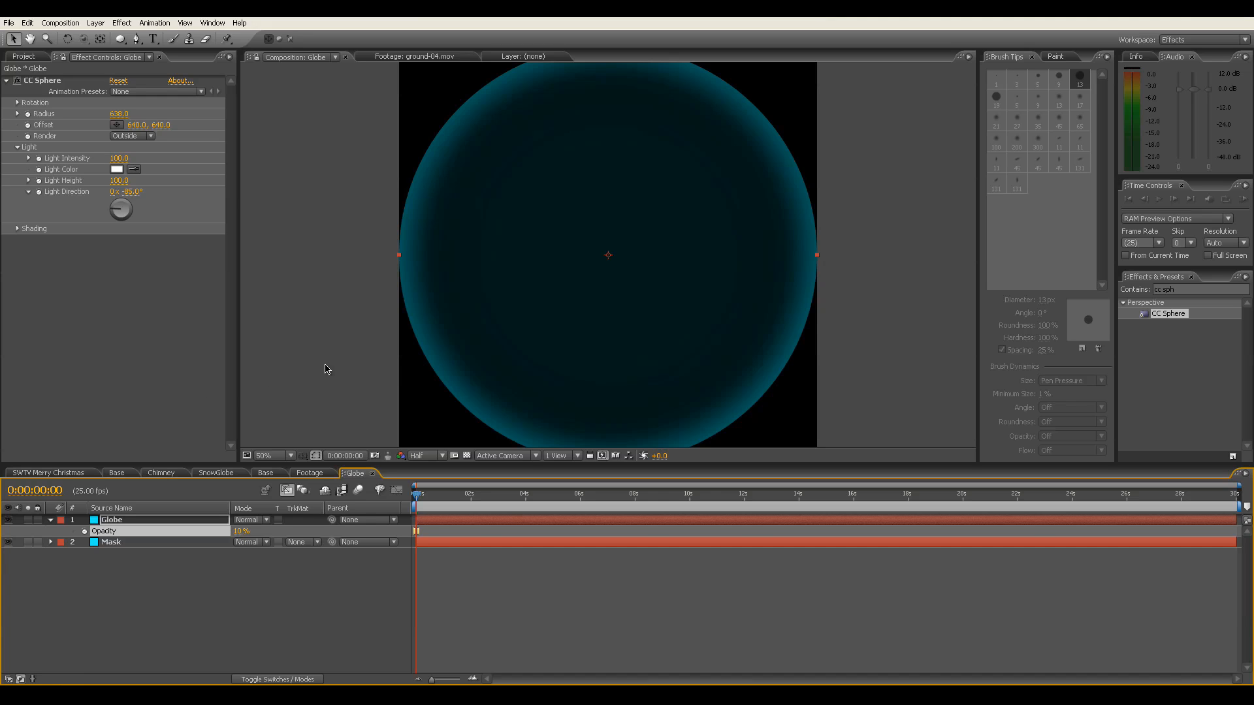
Place the Chimney composition beneath the Mask layer and move the current time to 0:00:01:11.
scroll(468, 346, down, 2)
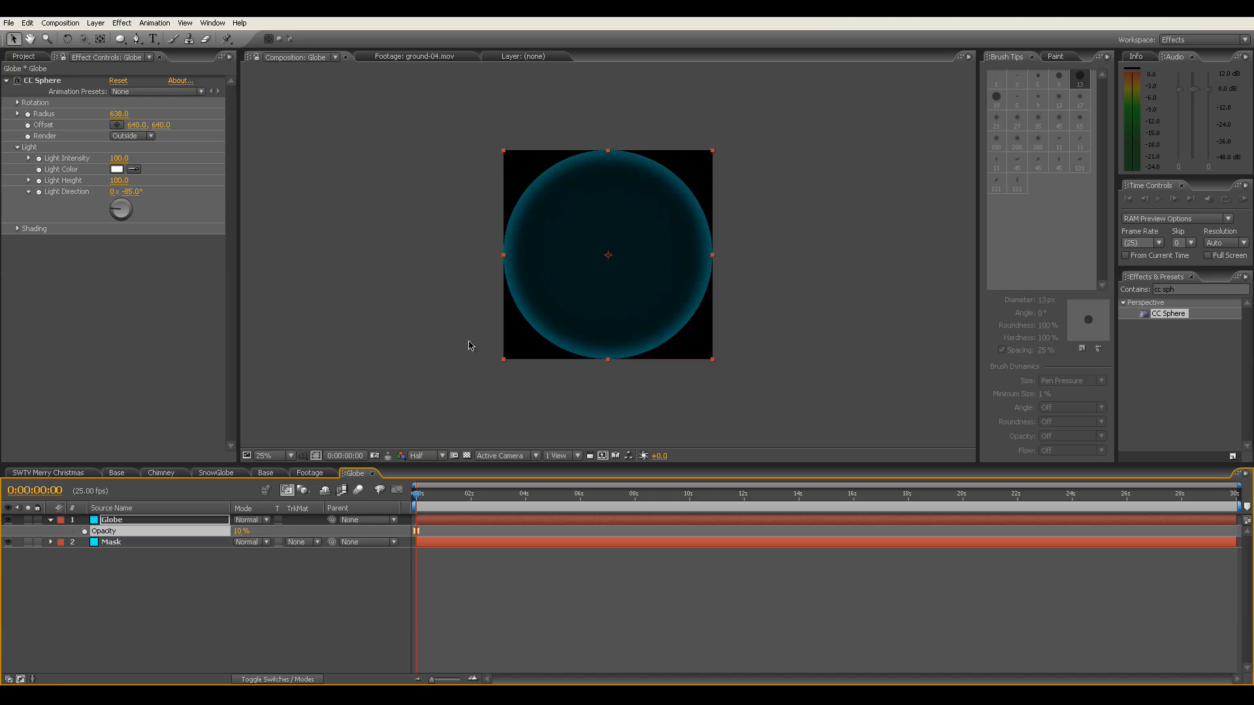
click(221, 613)
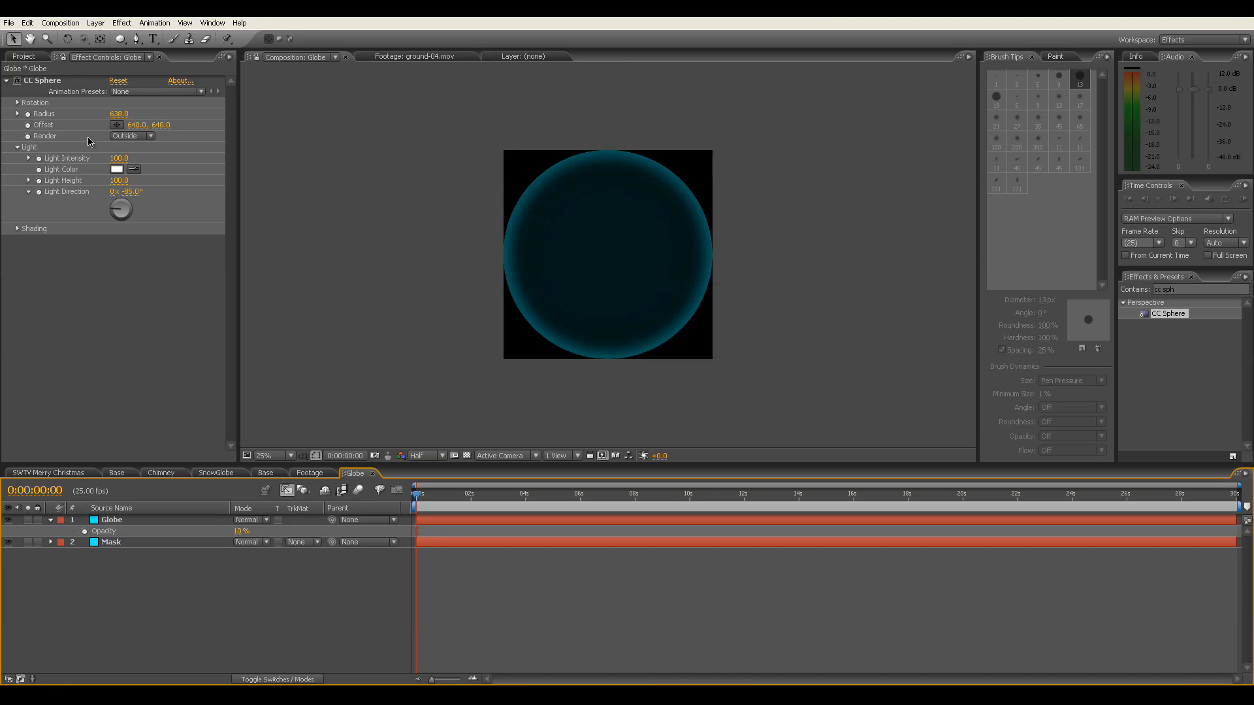
click(25, 57)
drag(57, 245, 143, 545)
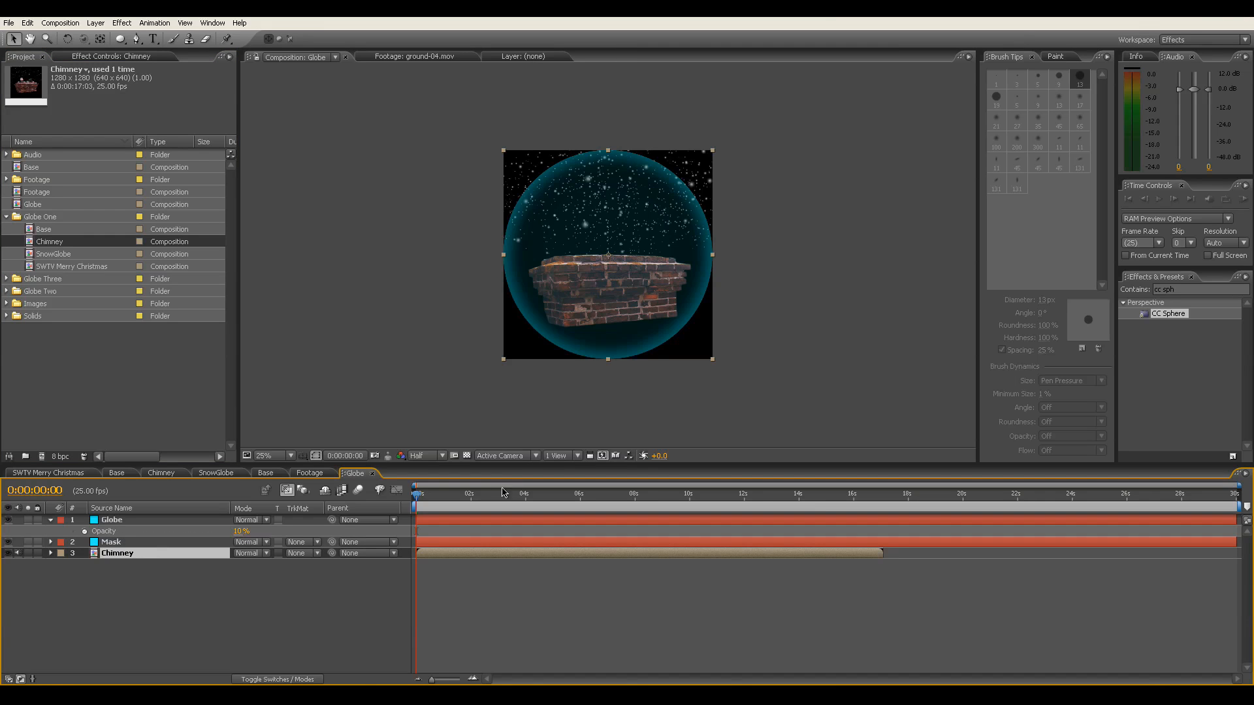
click(421, 497)
drag(420, 497, 460, 493)
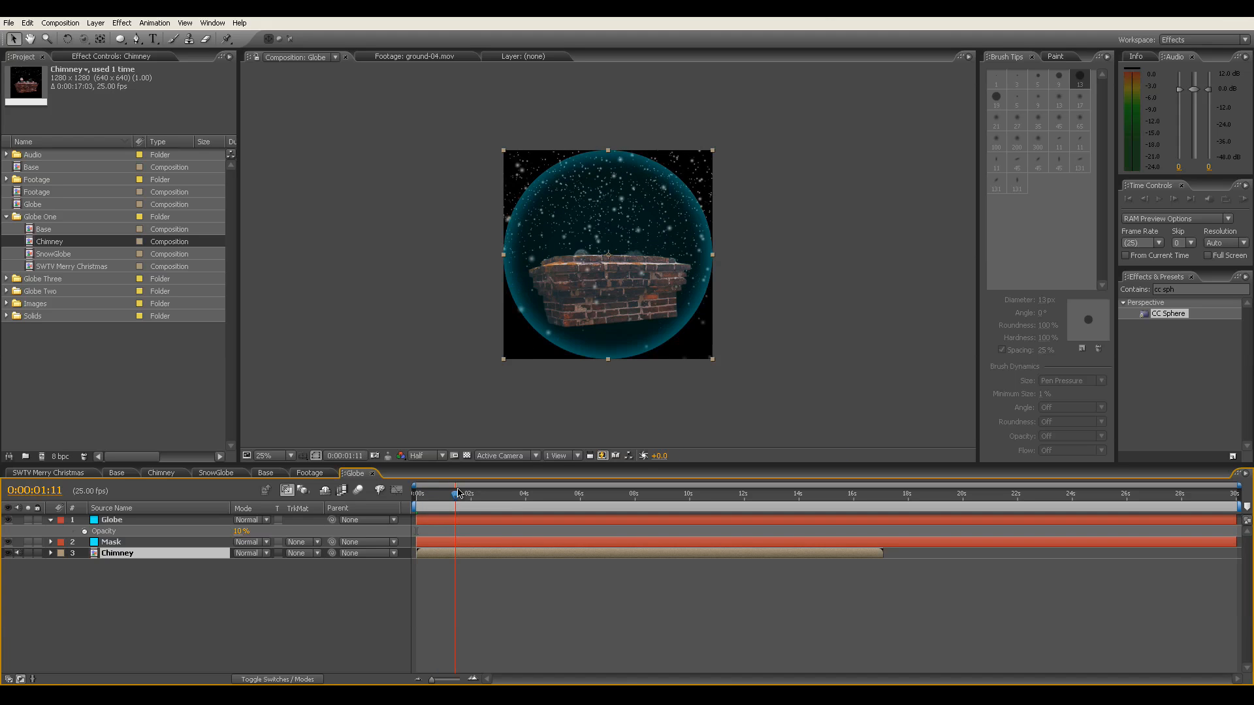
key(period)
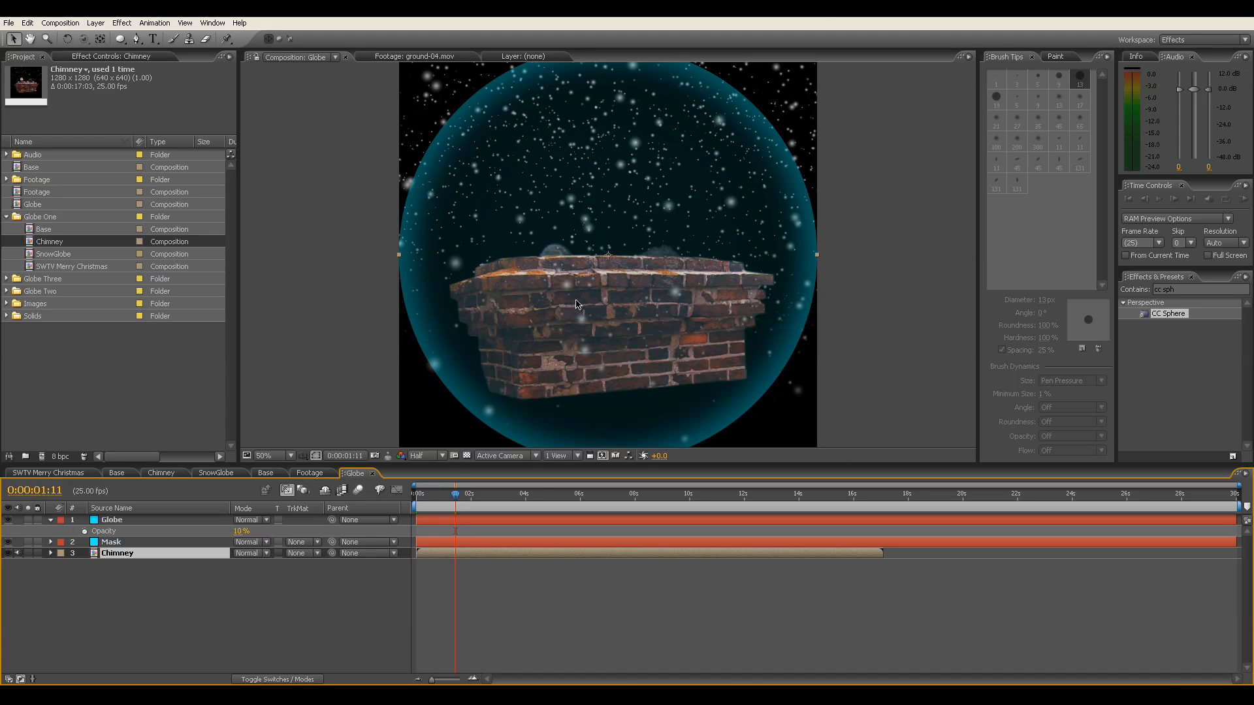
Copy Mask 1 from the Mask layer onto the Chimney layer to crop it to the circle.
click(51, 542)
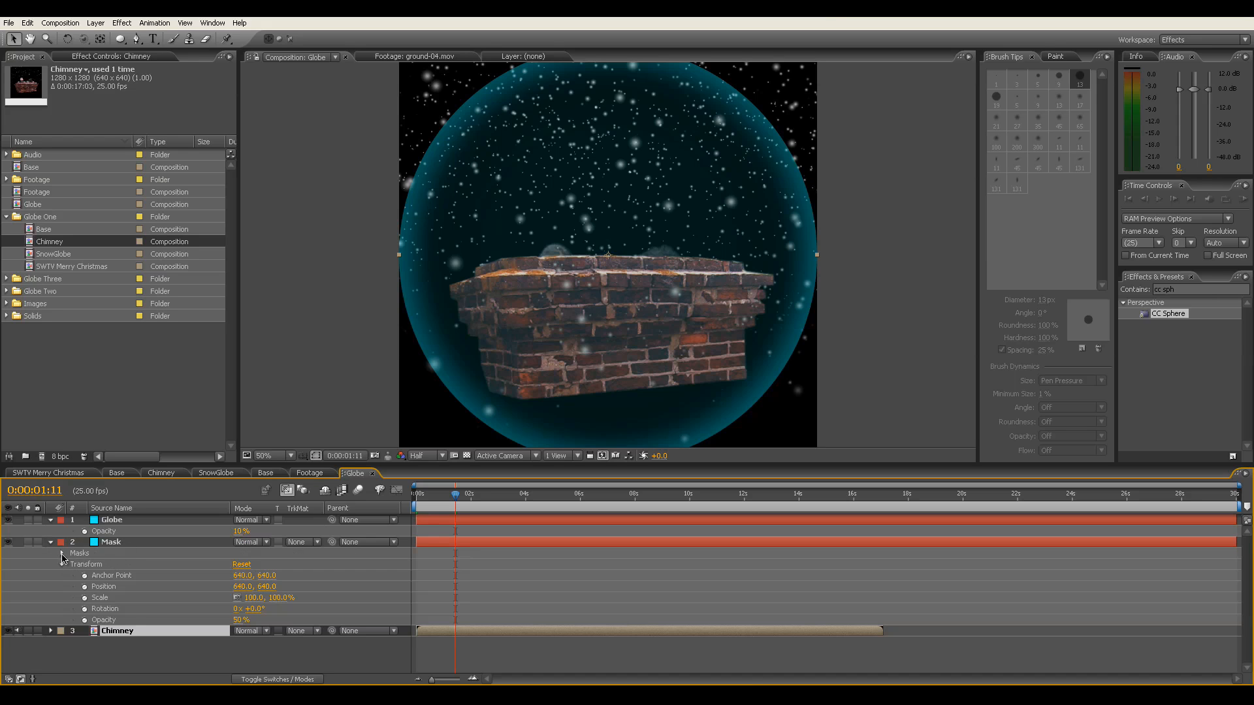
click(63, 564)
click(62, 553)
click(116, 565)
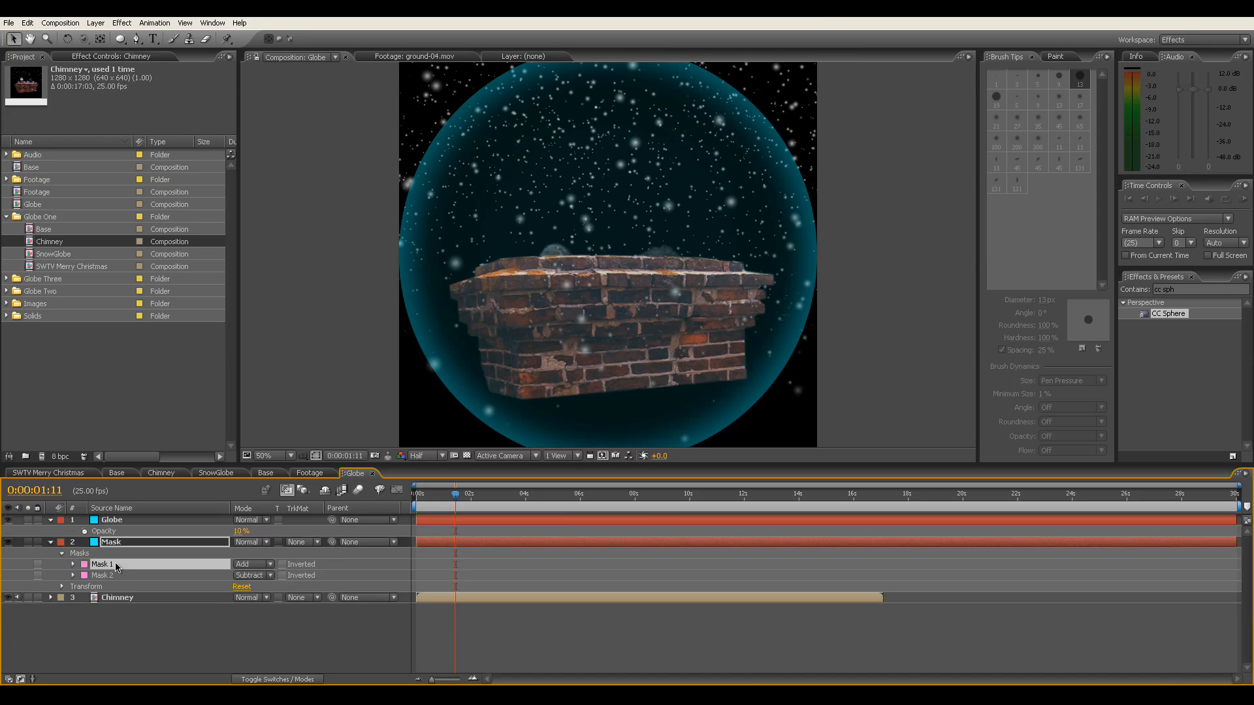
click(125, 597)
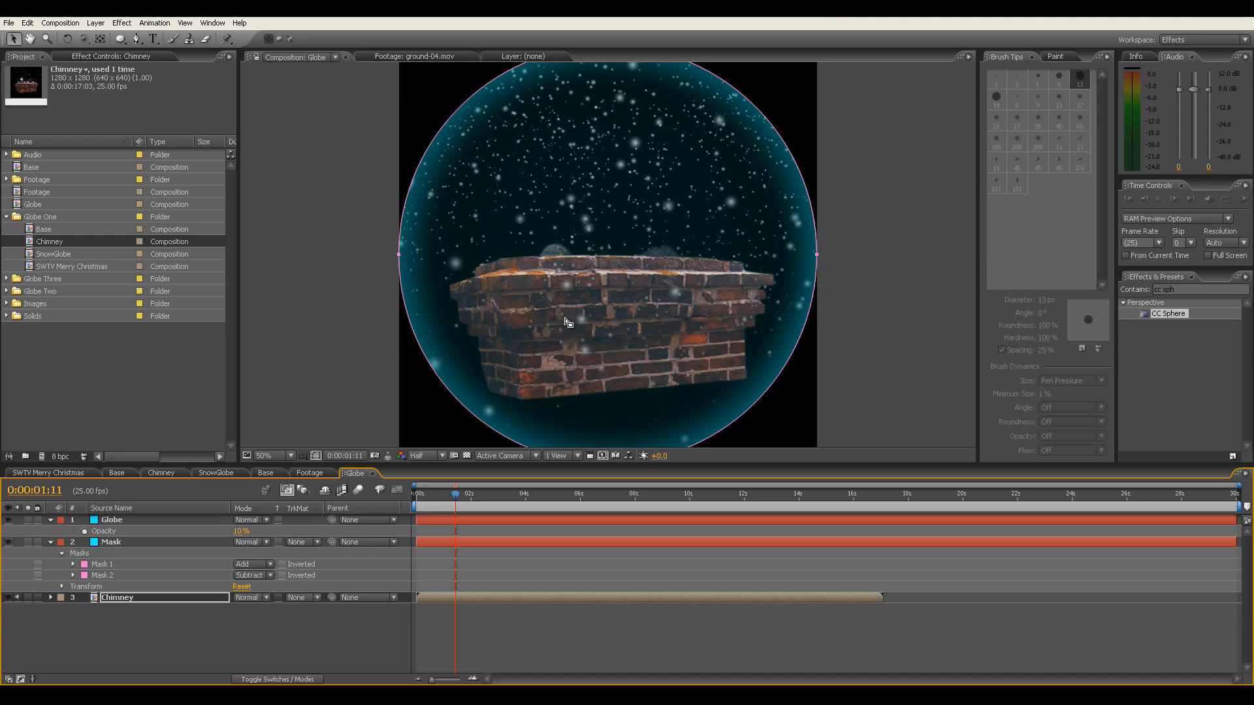
Apply Optics Compensation to the Chimney layer with a Field Of View of 61.
click(142, 601)
click(1168, 289)
text(op)
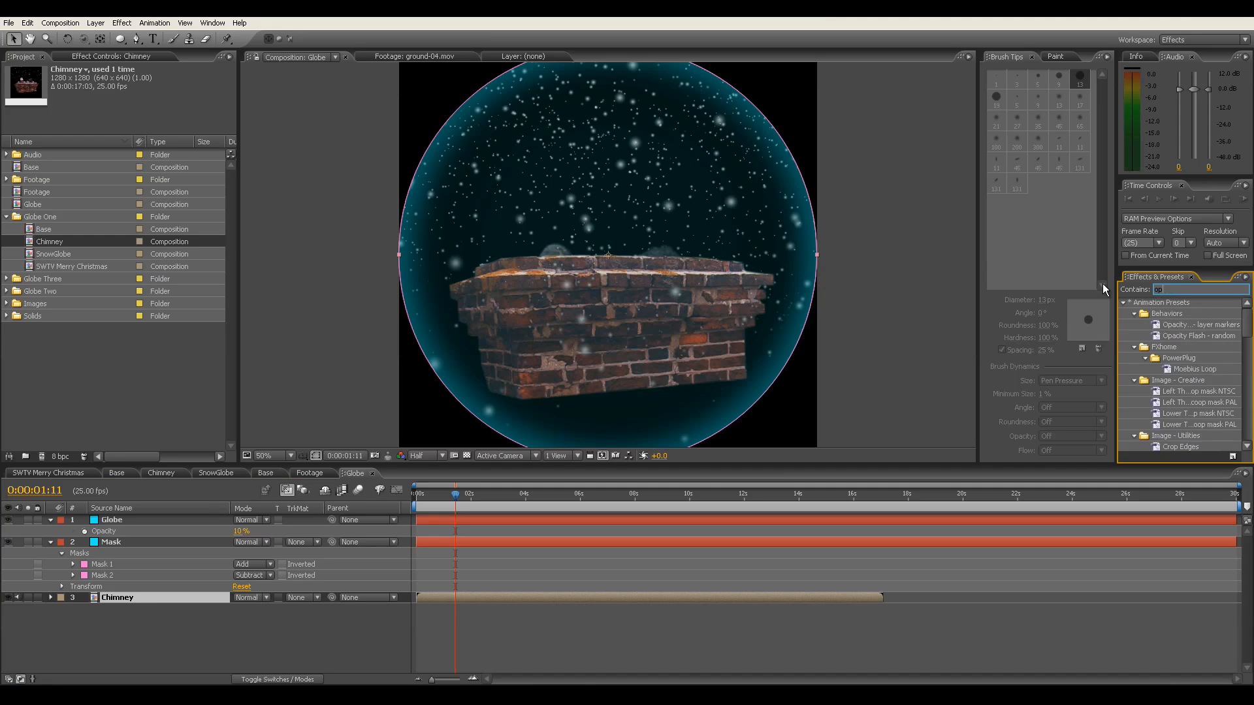
text(tic)
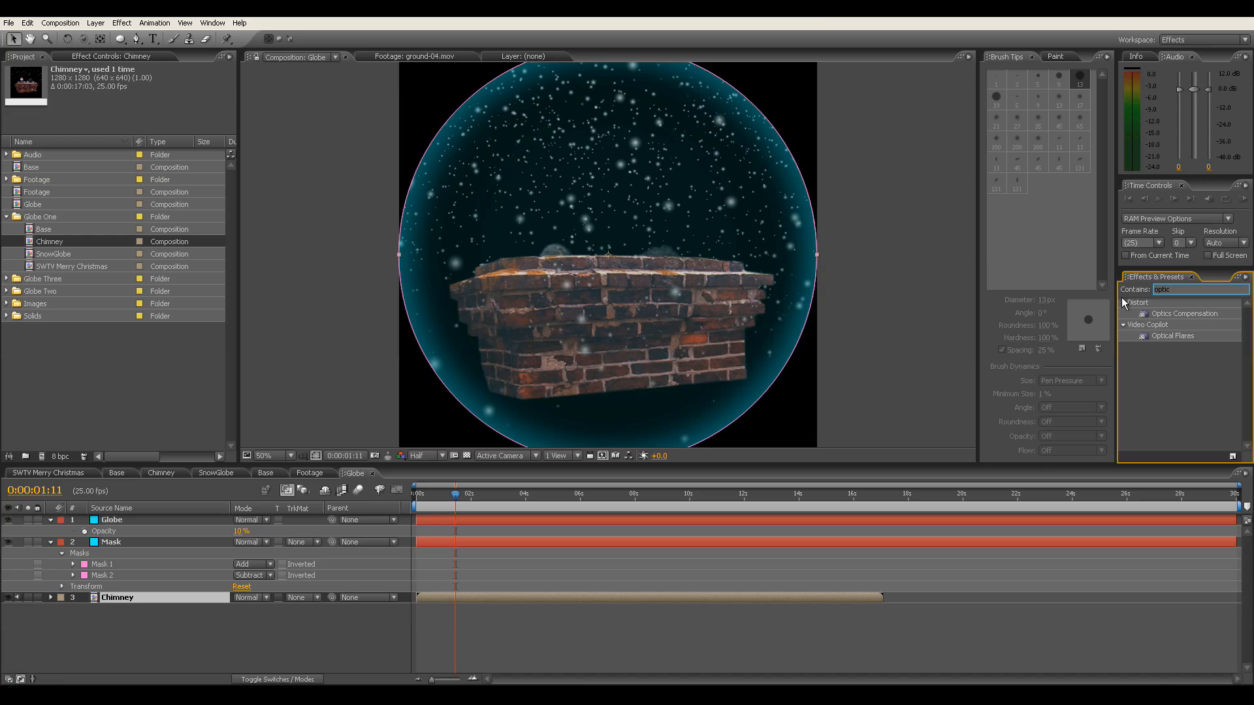
drag(1174, 317, 162, 598)
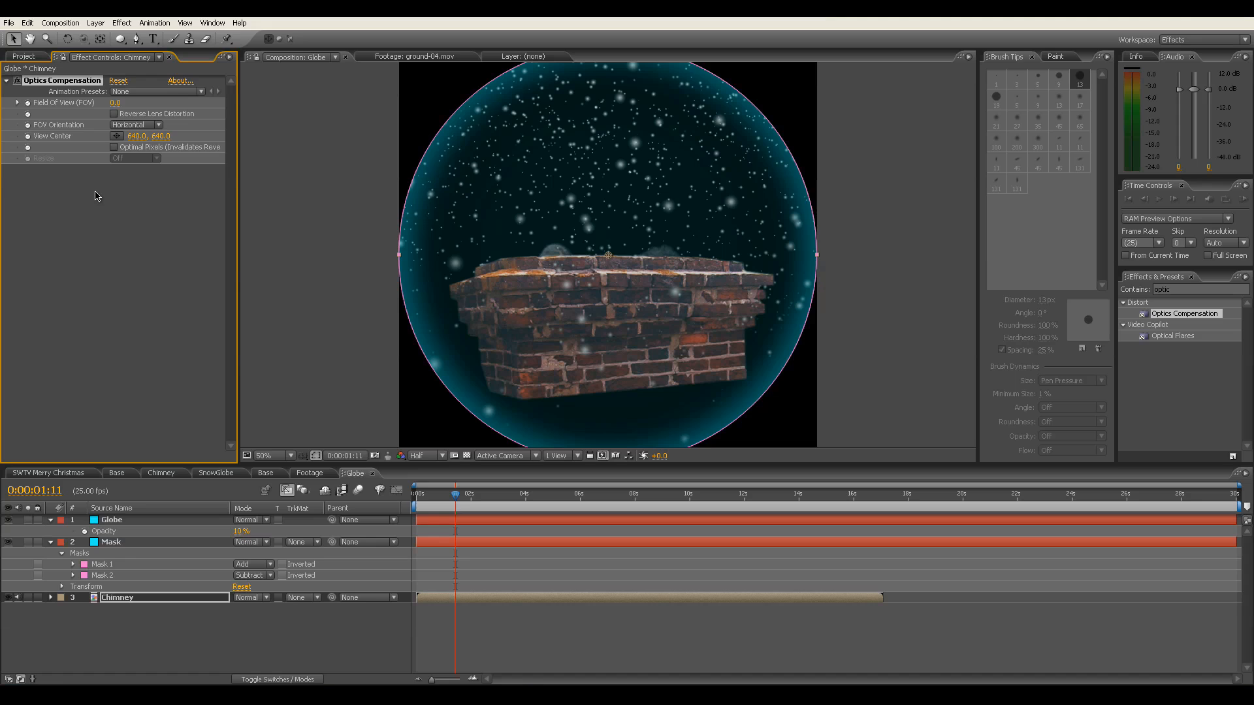
click(115, 104)
text(61)
key(Return)
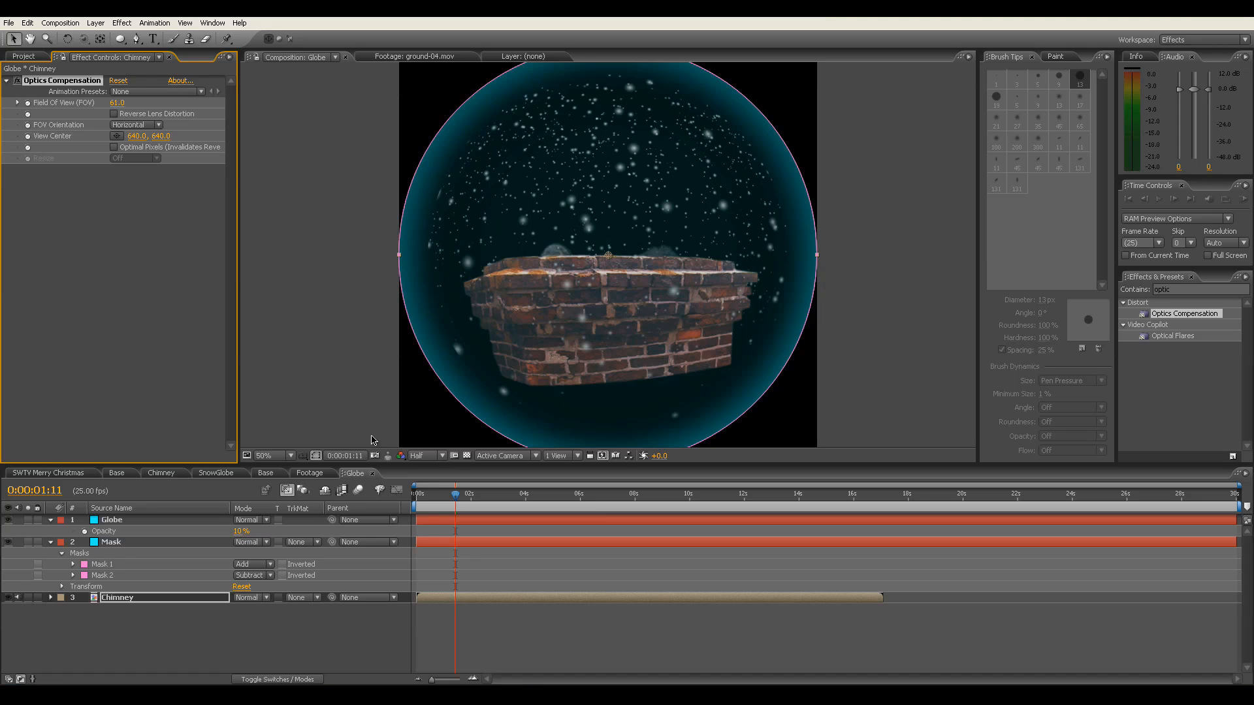
click(118, 602)
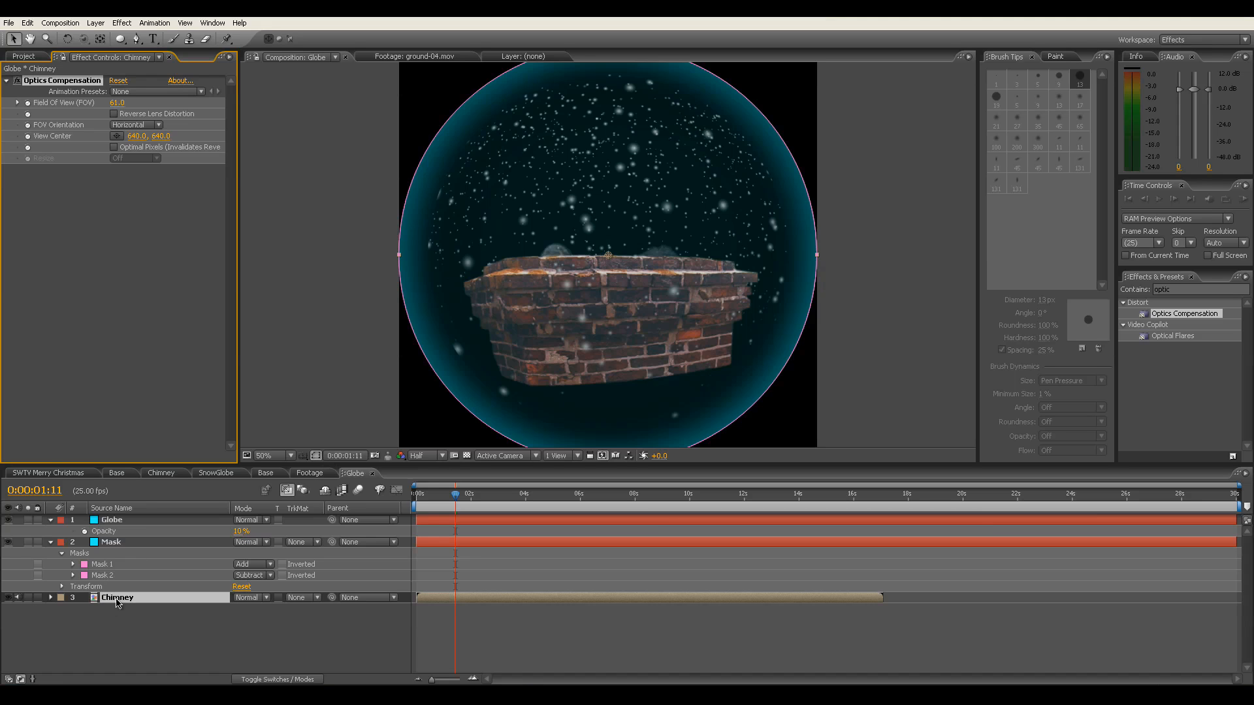
Set the Chimney layer's Mask 1 expansion to 153 pixels, return to 0:00:00:00 and collapse the Mask and Chimney layers.
key(m)
key(m)
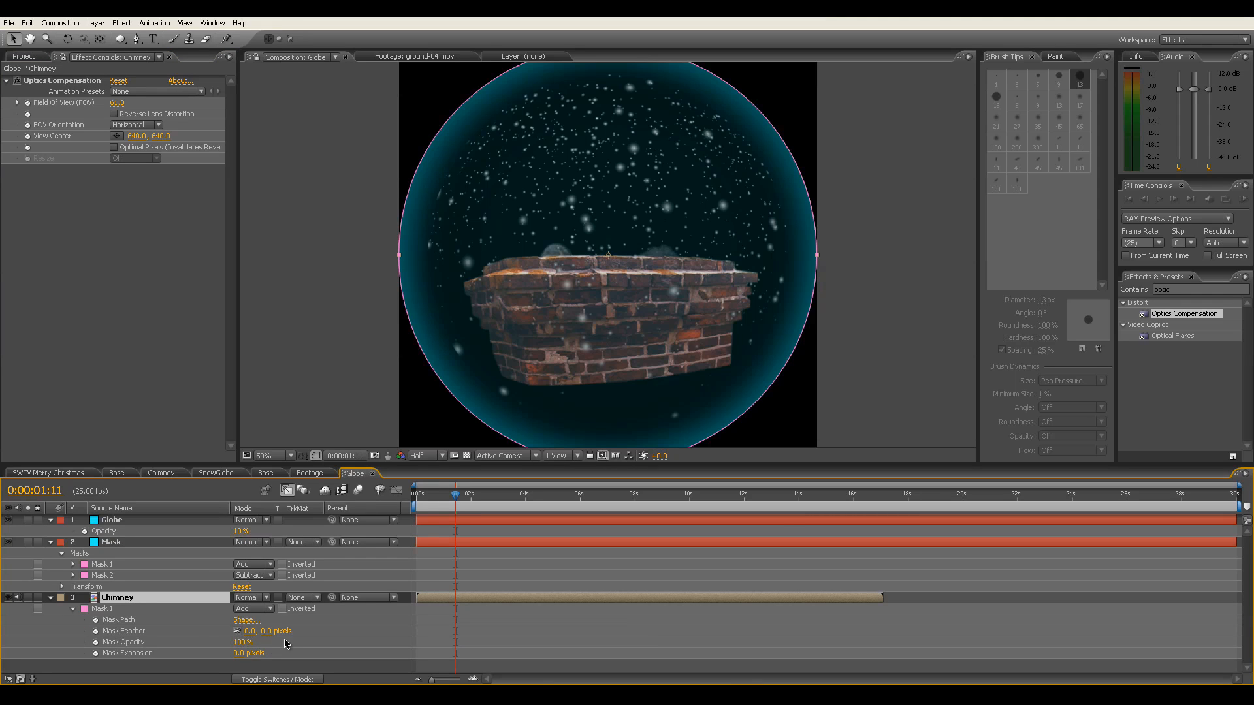
drag(239, 656, 311, 622)
drag(454, 497, 405, 465)
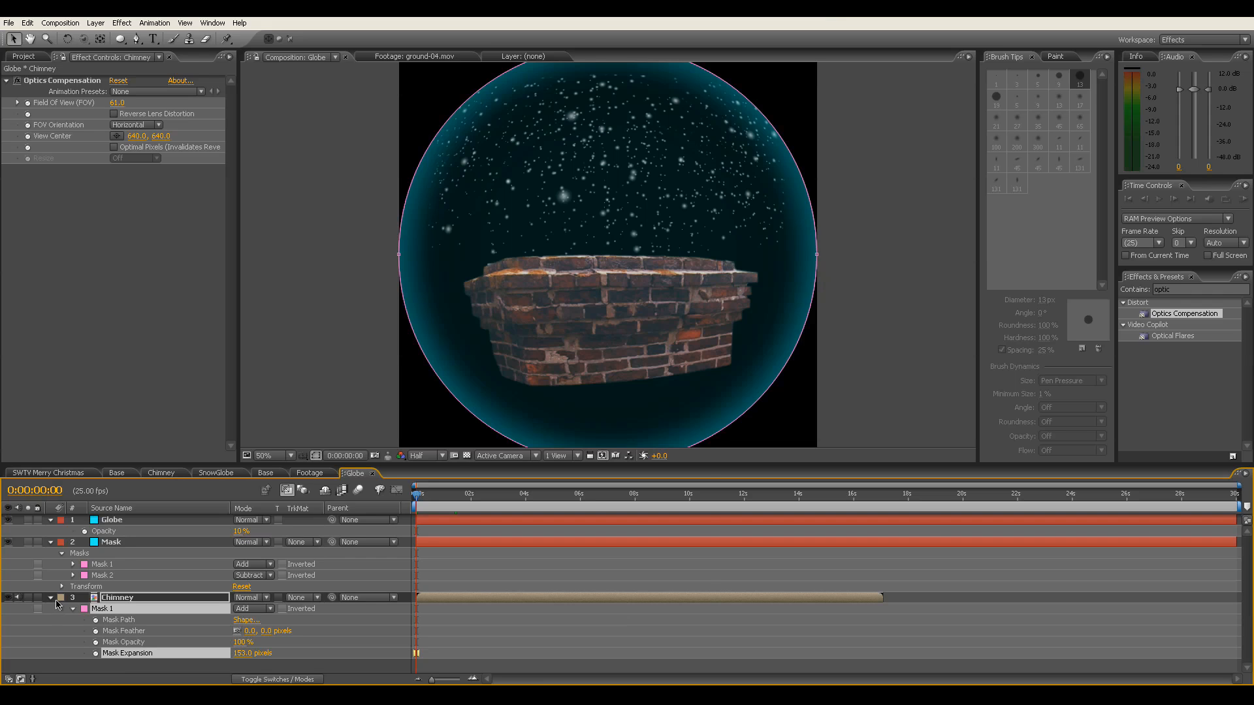
click(115, 598)
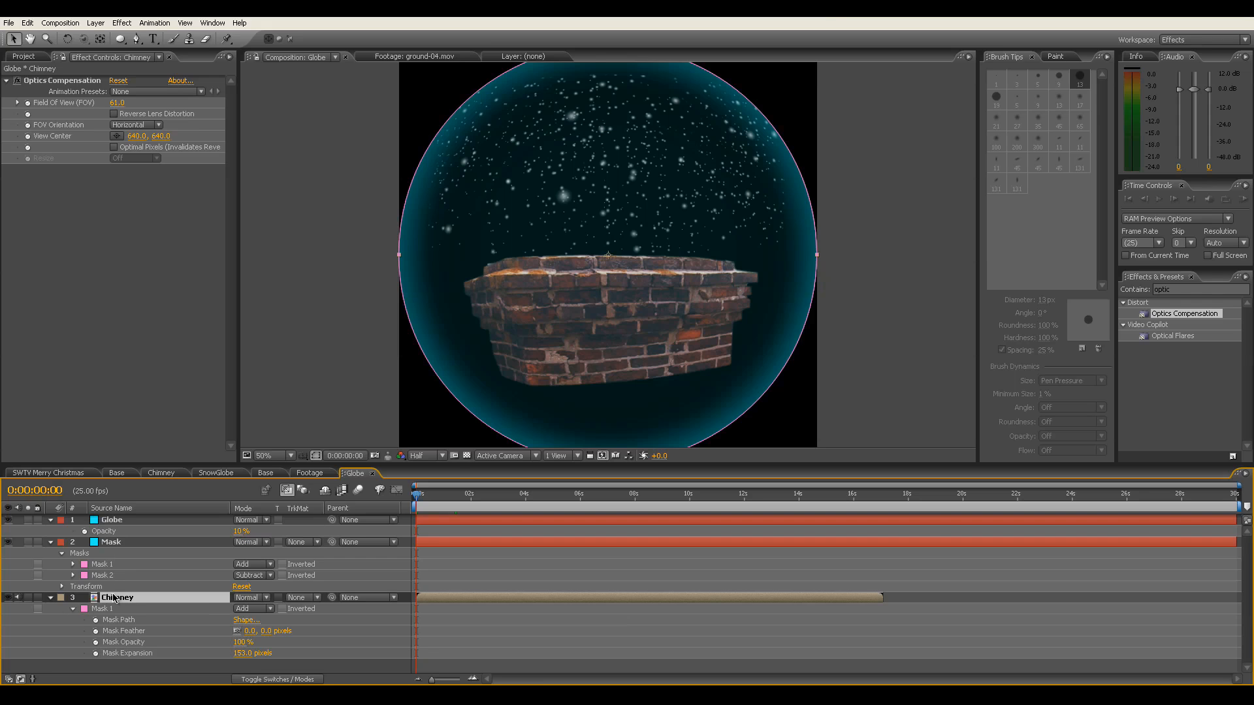
click(51, 543)
click(51, 554)
click(95, 582)
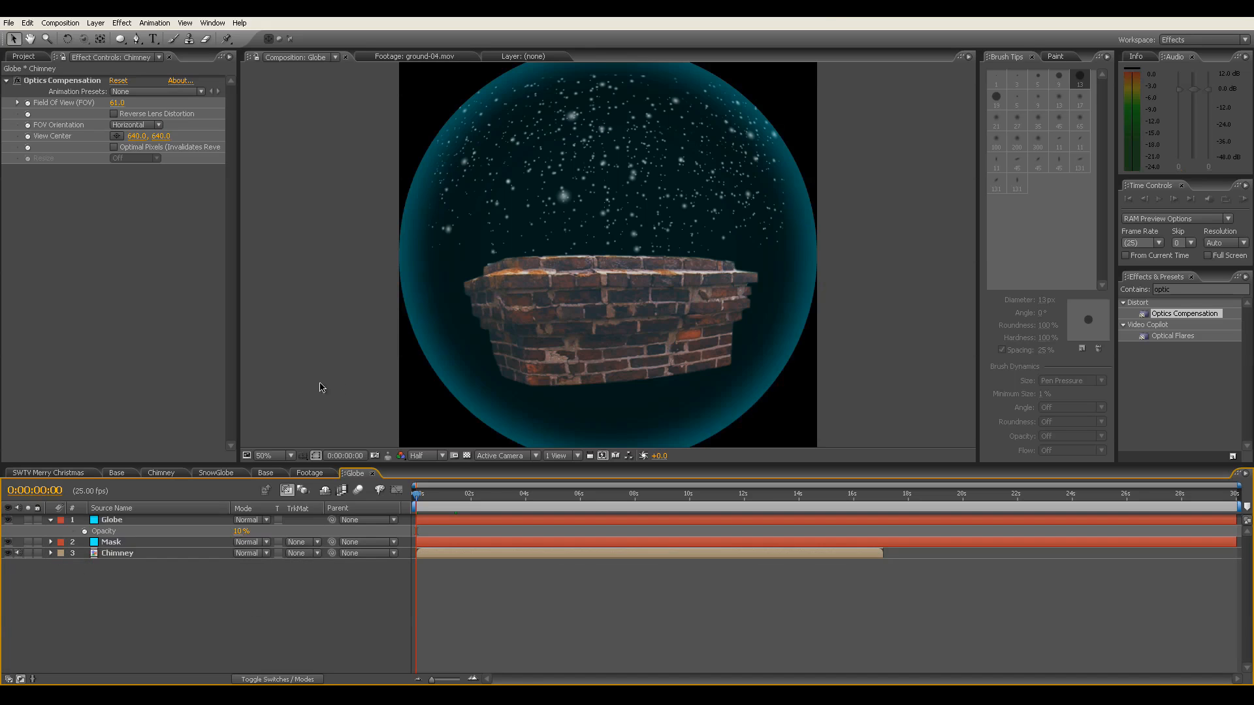
Set the Globe composition's height to 1400 pixels in its composition settings.
key(comma)
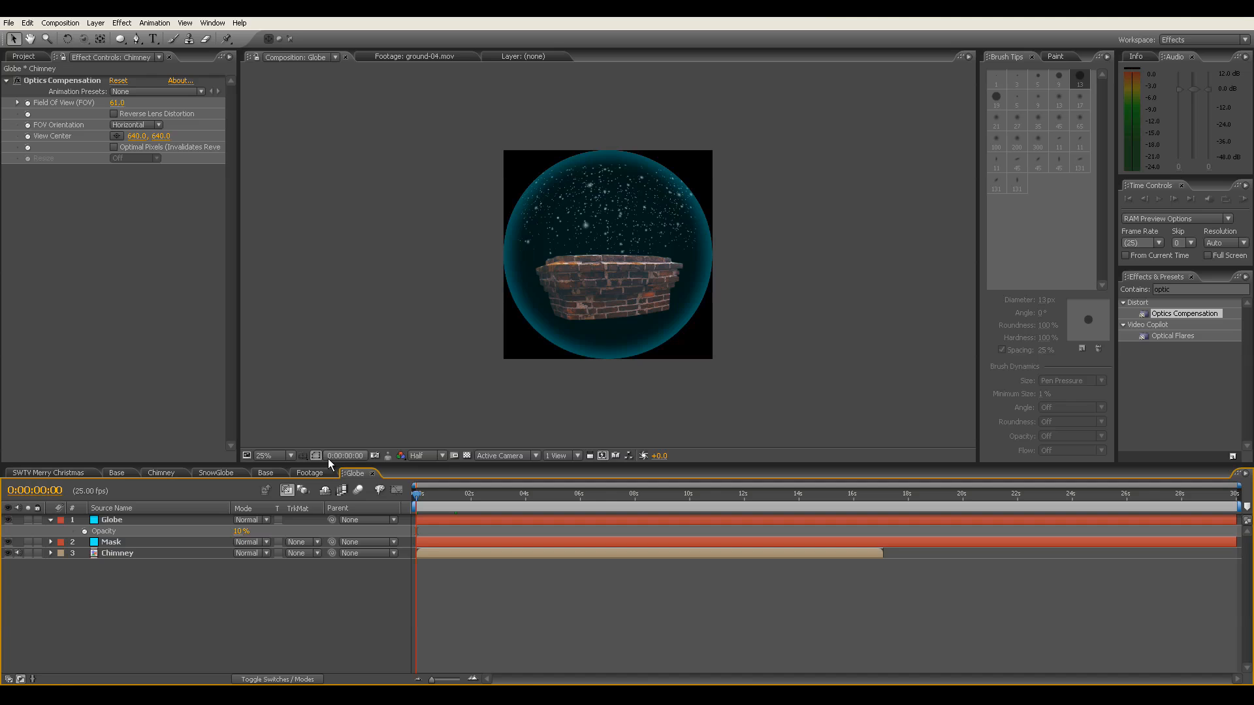
right_click(311, 571)
click(284, 587)
right_click(285, 585)
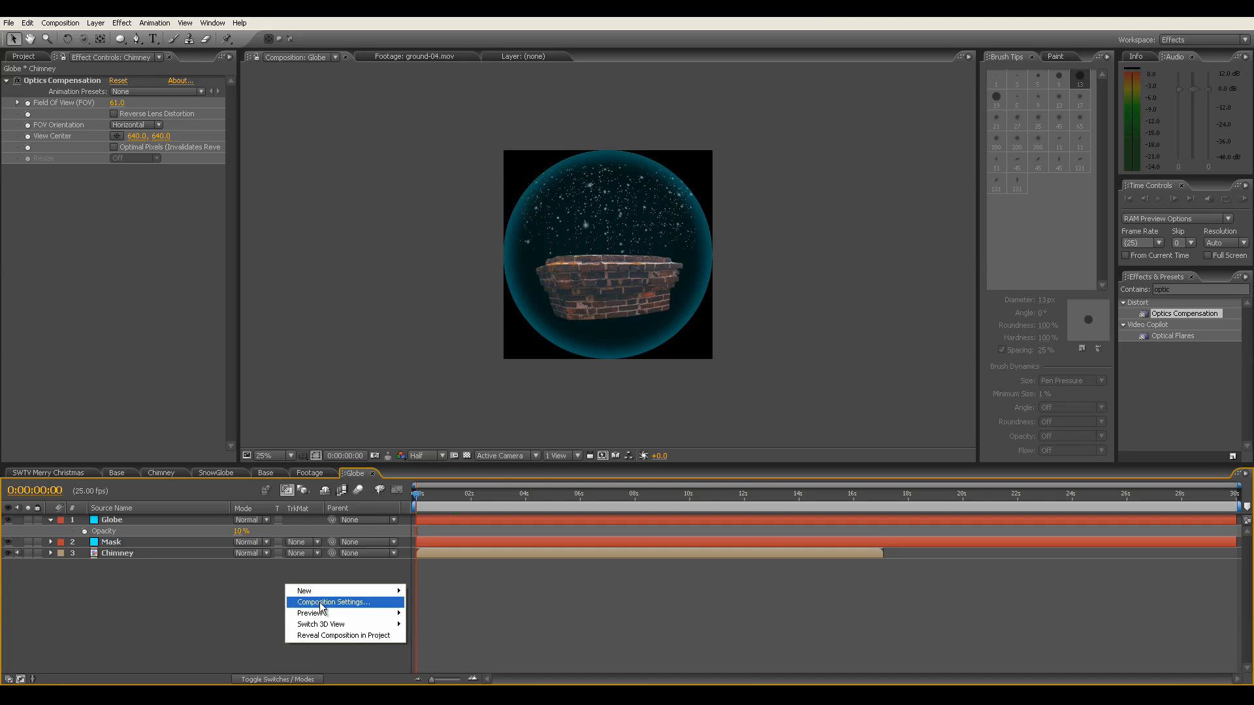
click(320, 602)
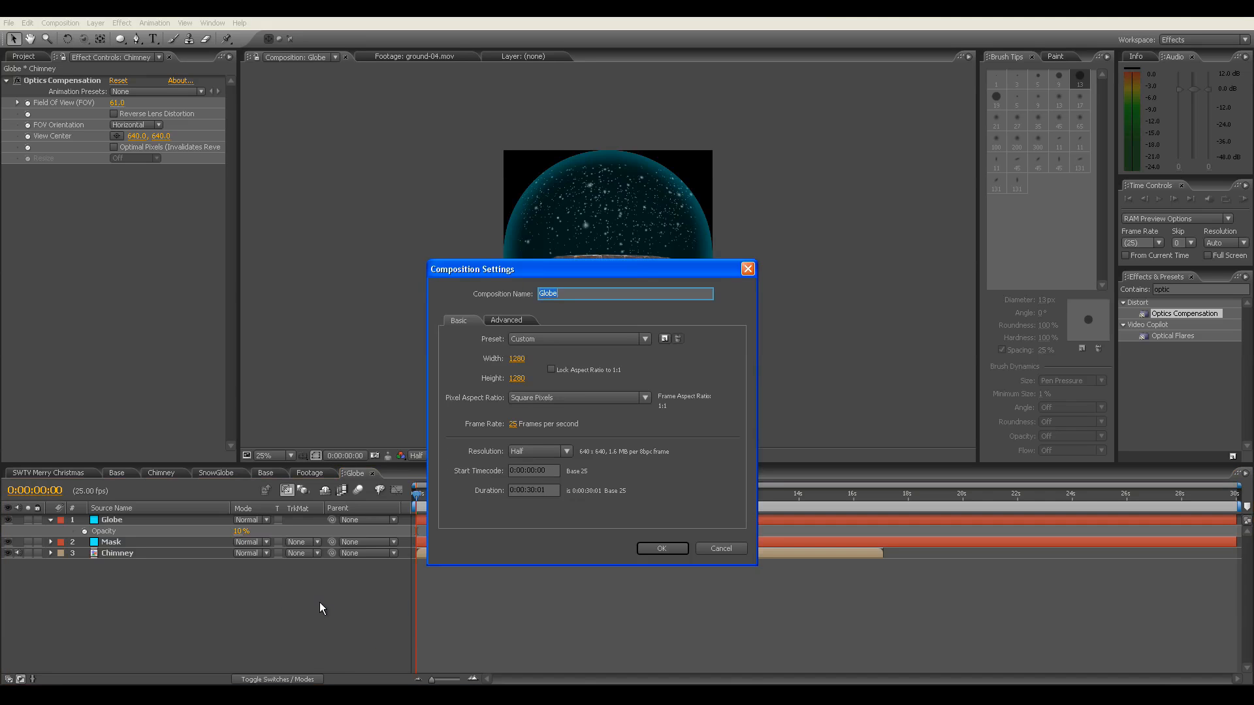
click(518, 379)
text(1400)
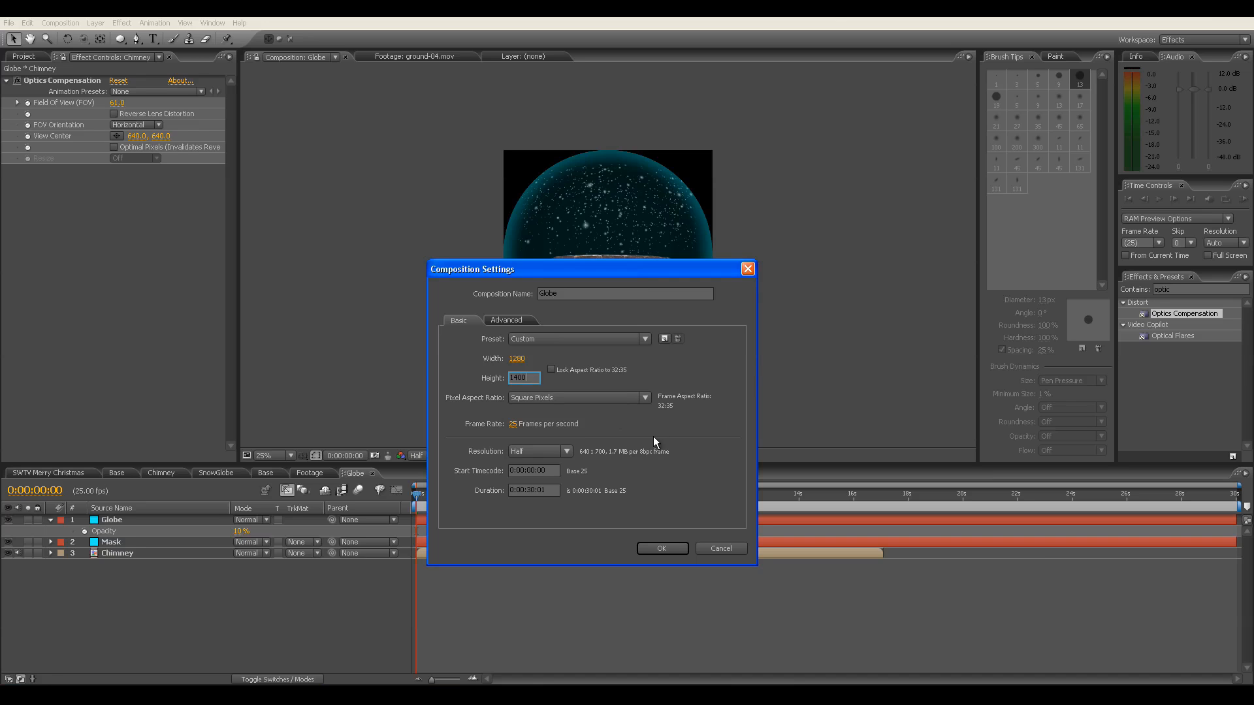
click(663, 547)
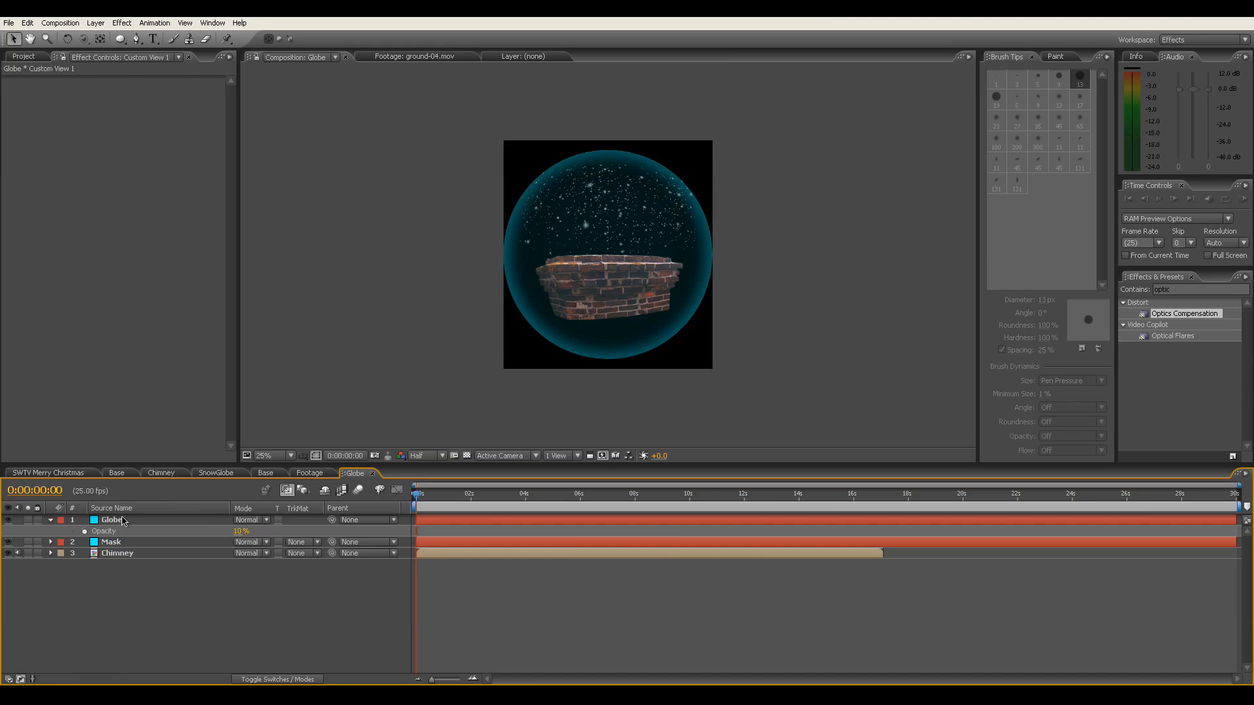
Move the Globe, Mask and Chimney layers up together to the upper edge of the composition.
click(123, 520)
shift+click(127, 554)
drag(577, 336, 583, 329)
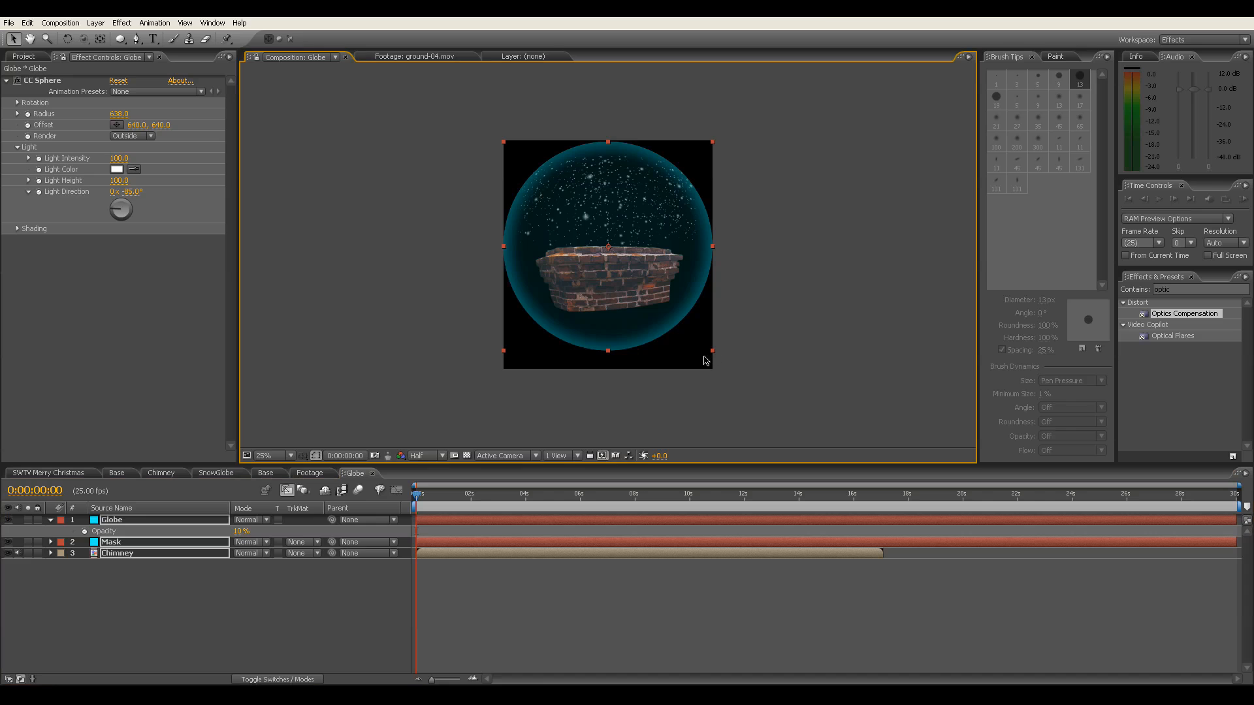
Scale the Globe, Mask and Chimney layers down together so the sphere sits smaller near the composition's upper edge.
click(131, 521)
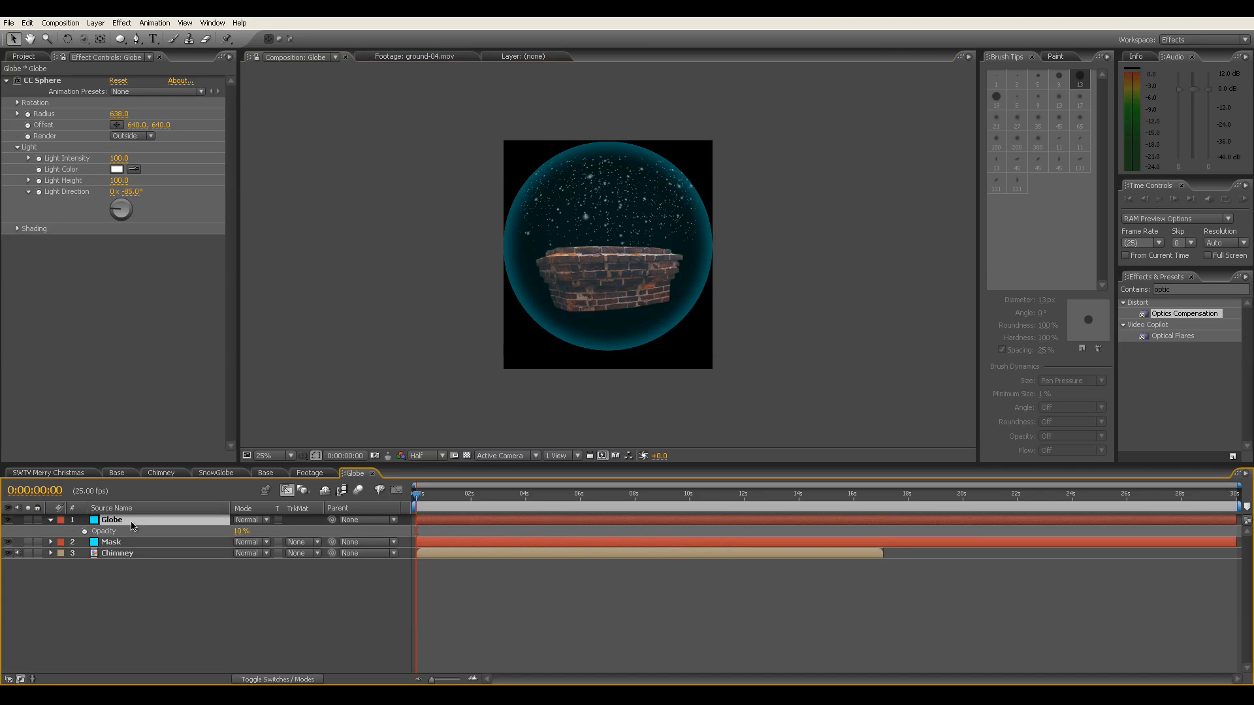
ctrl+click(135, 544)
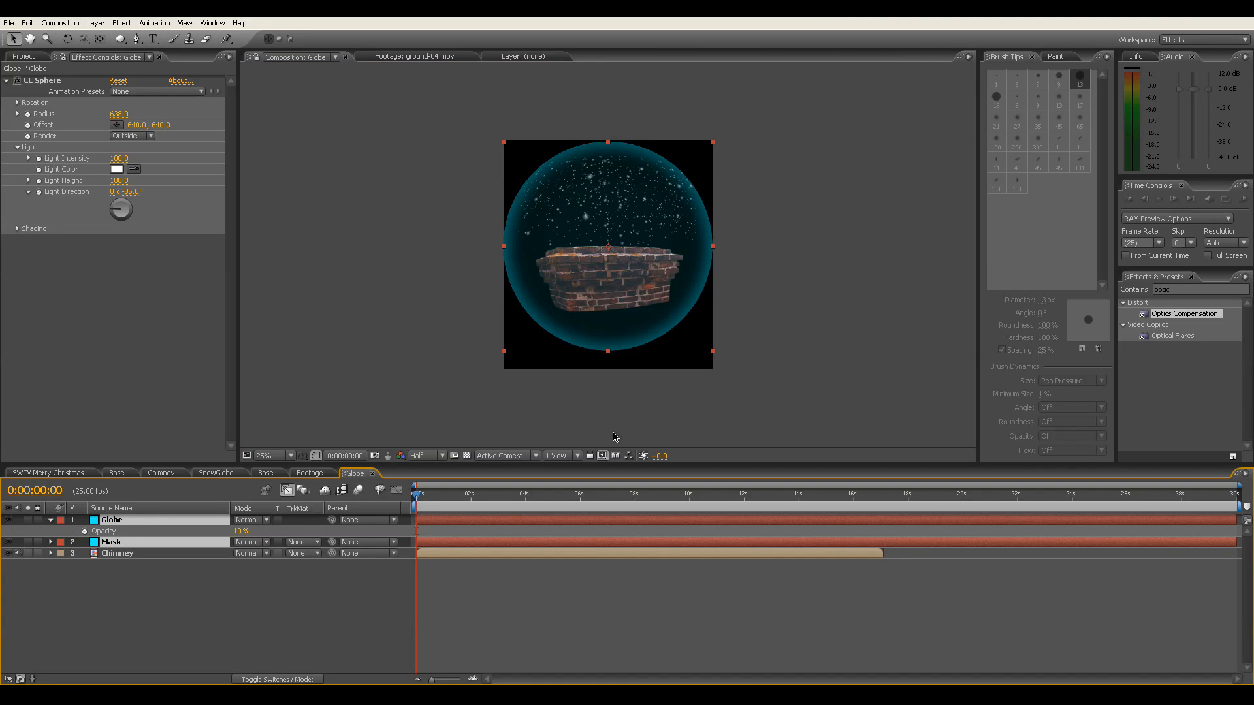
ctrl+click(208, 555)
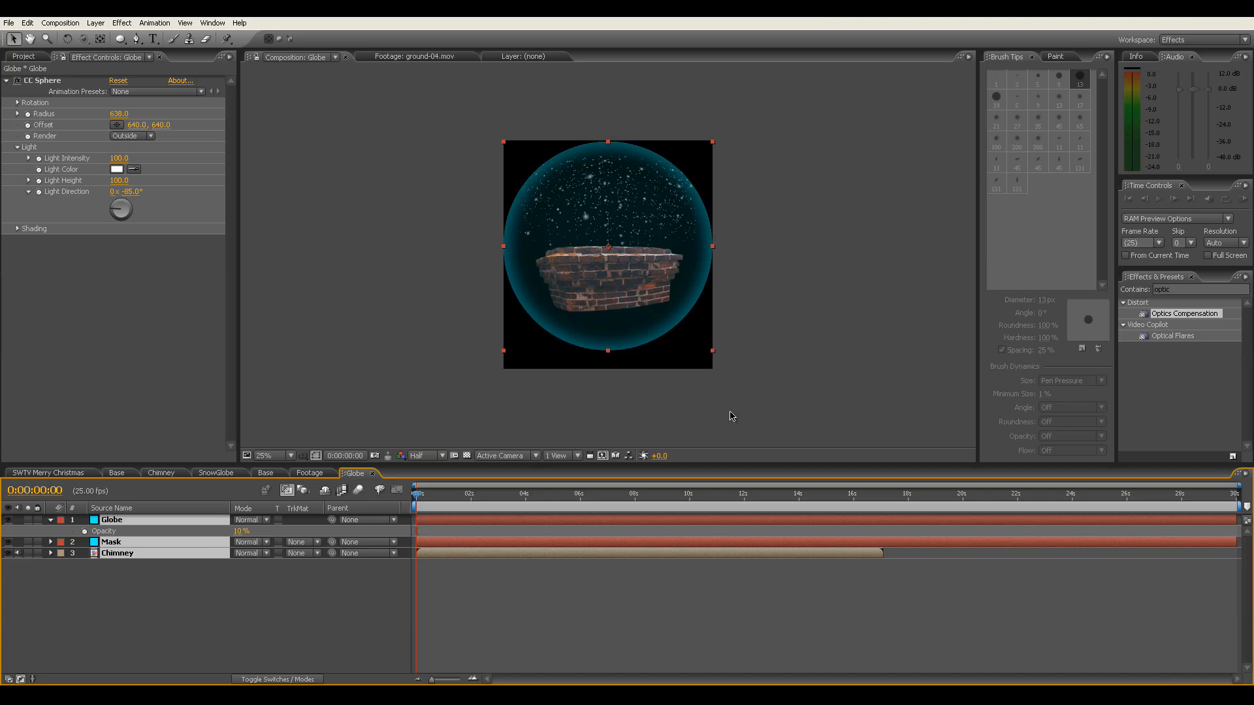
drag(713, 354, 643, 314)
click(307, 590)
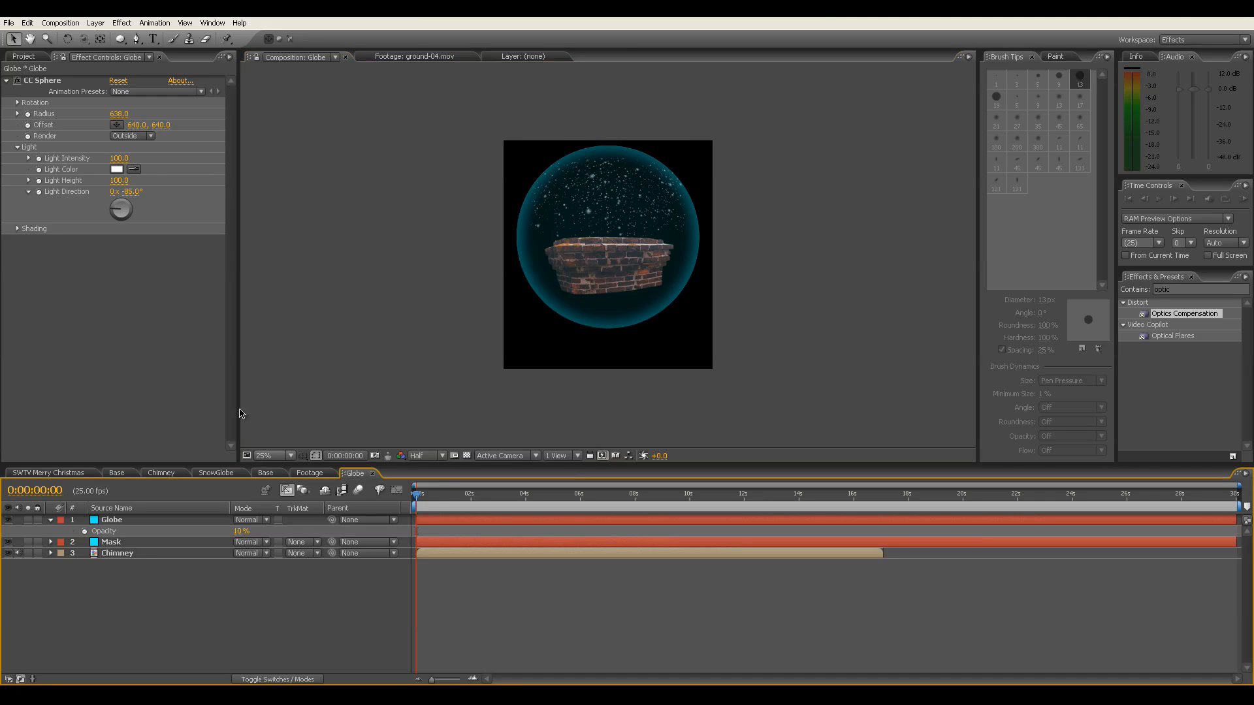
Add the Happy Holidays Base composition to the Globe composition as its uppermost layer.
click(34, 58)
drag(51, 231, 158, 521)
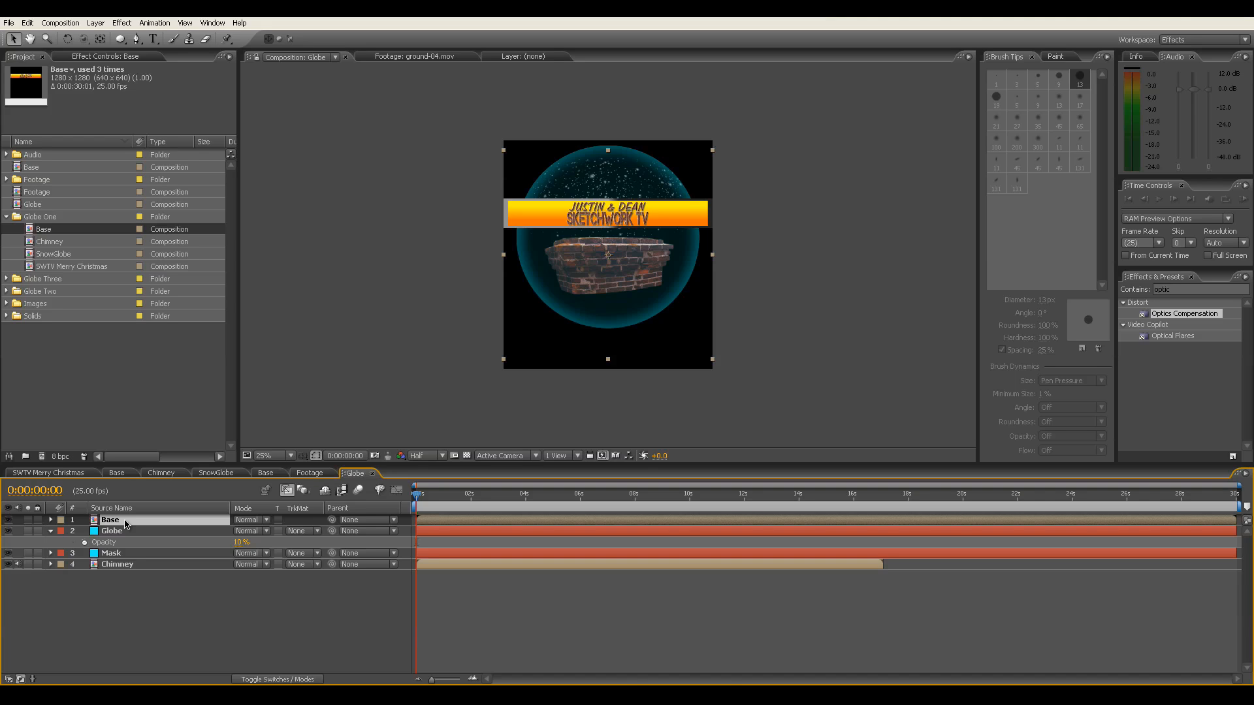
key(ctrl+z)
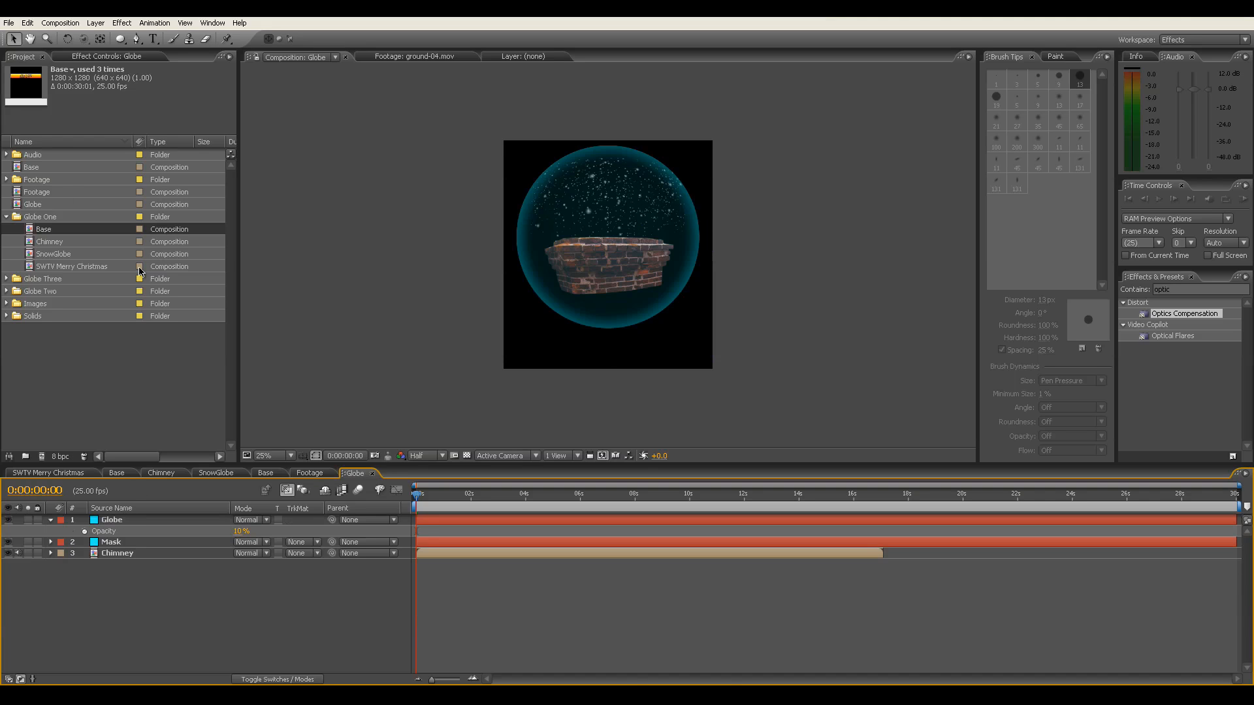
drag(33, 171, 135, 521)
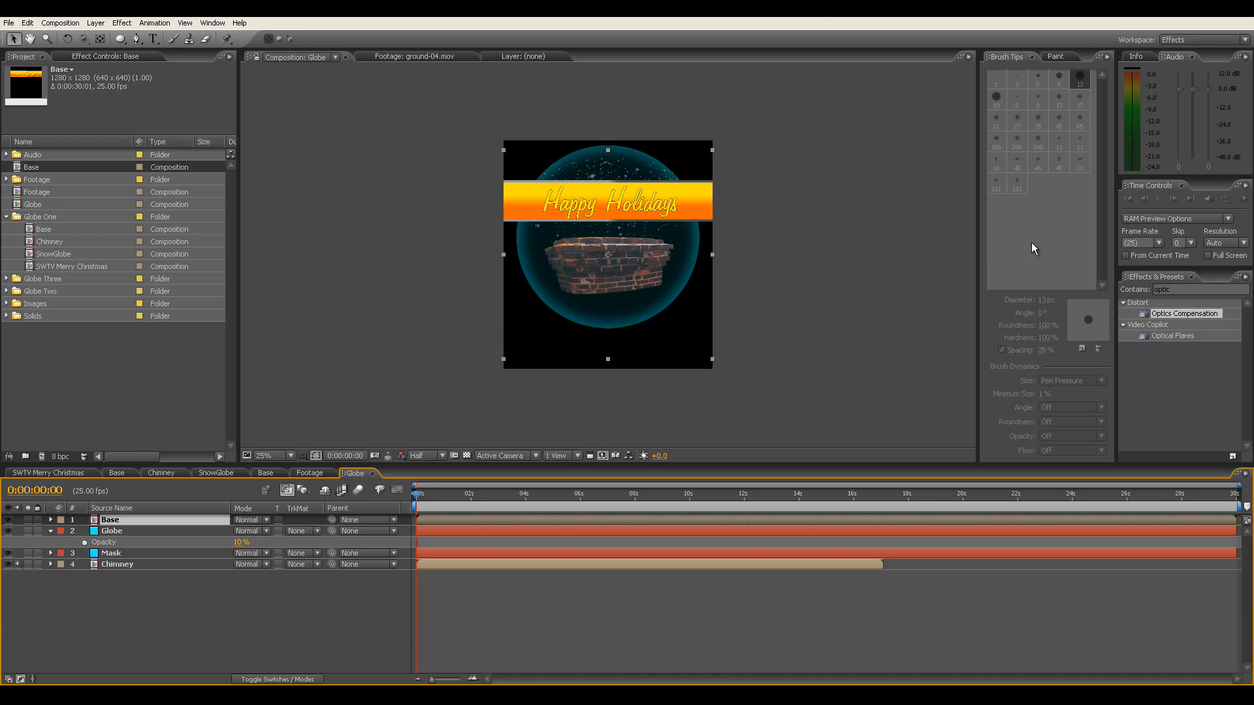
Find the CC Sphere effect and apply it to the Base layer.
click(1184, 292)
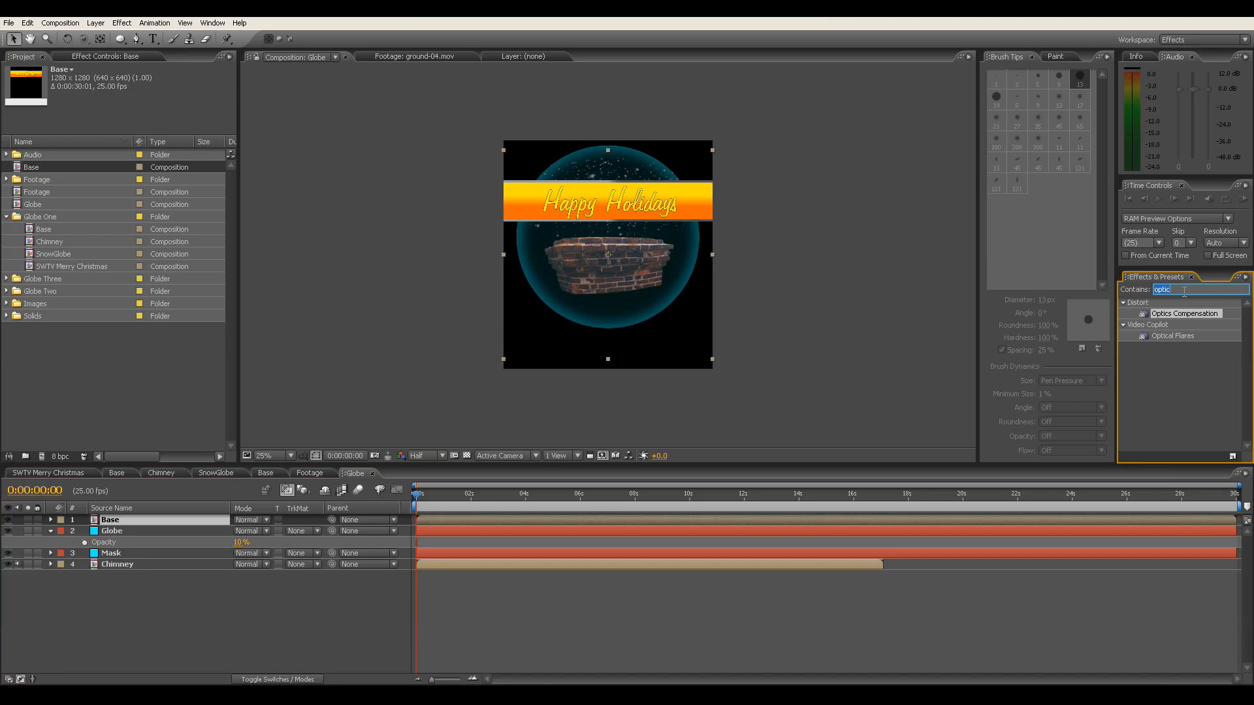
text(cc sph)
click(1181, 319)
drag(1179, 320, 181, 524)
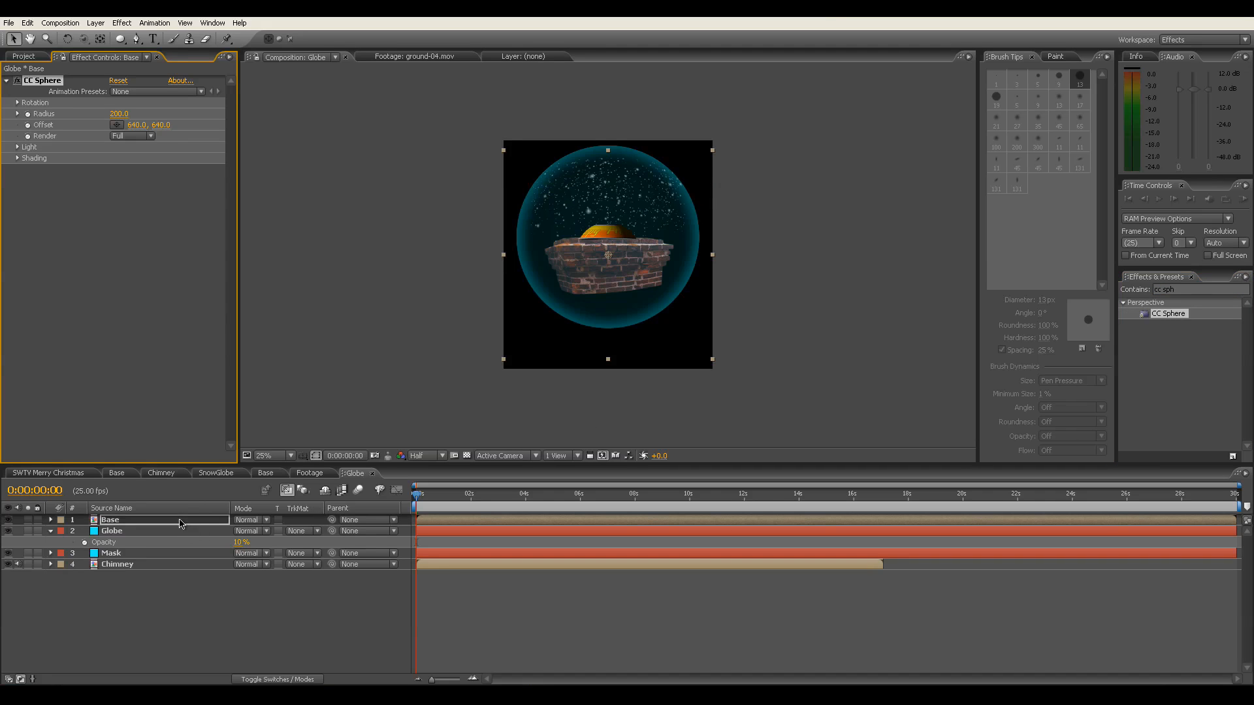
Set the Base layer's CC Sphere radius to 662 and its offset to 640, 1320.
scroll(533, 355, up, 2)
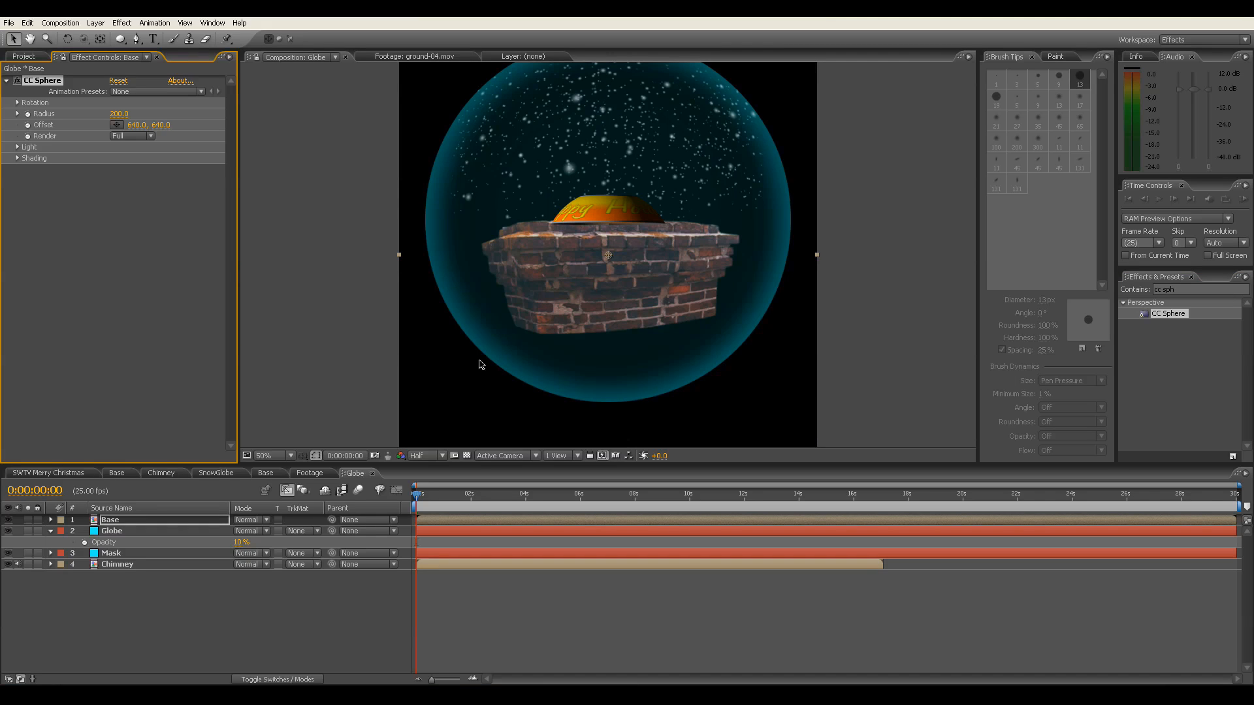
drag(119, 113, 129, 113)
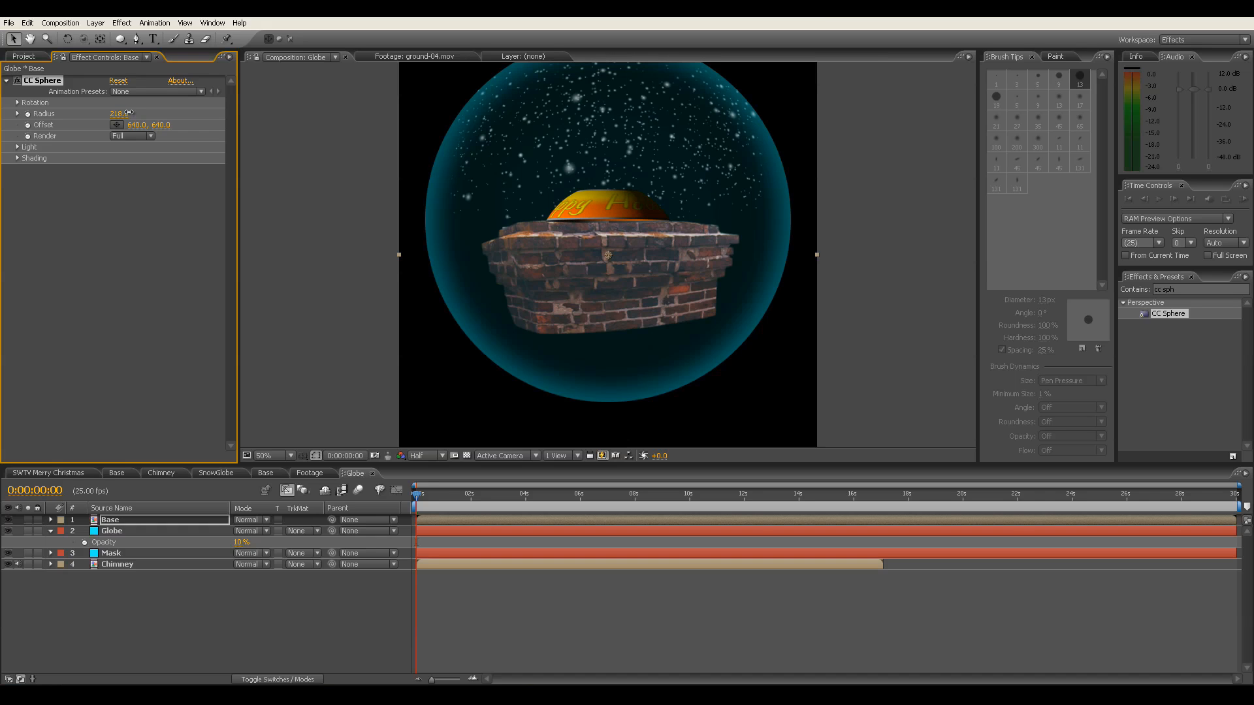
drag(129, 113, 279, 126)
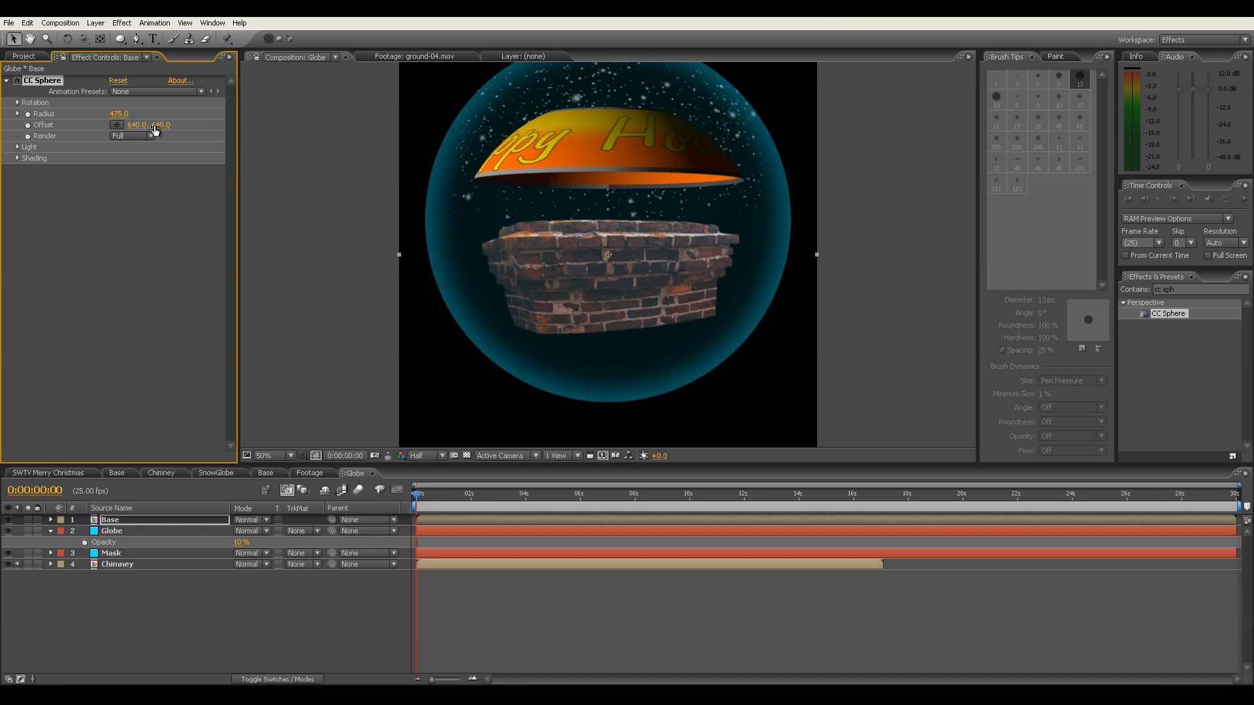
drag(162, 128, 570, 160)
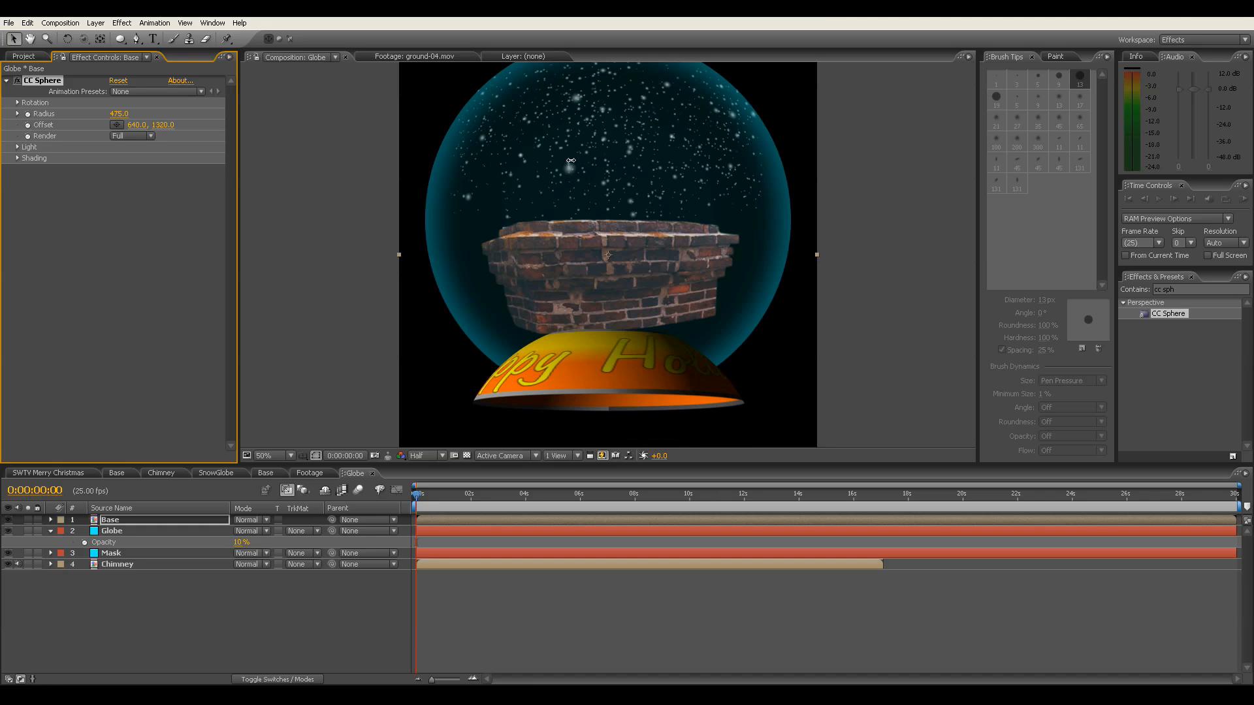
drag(119, 114, 240, 112)
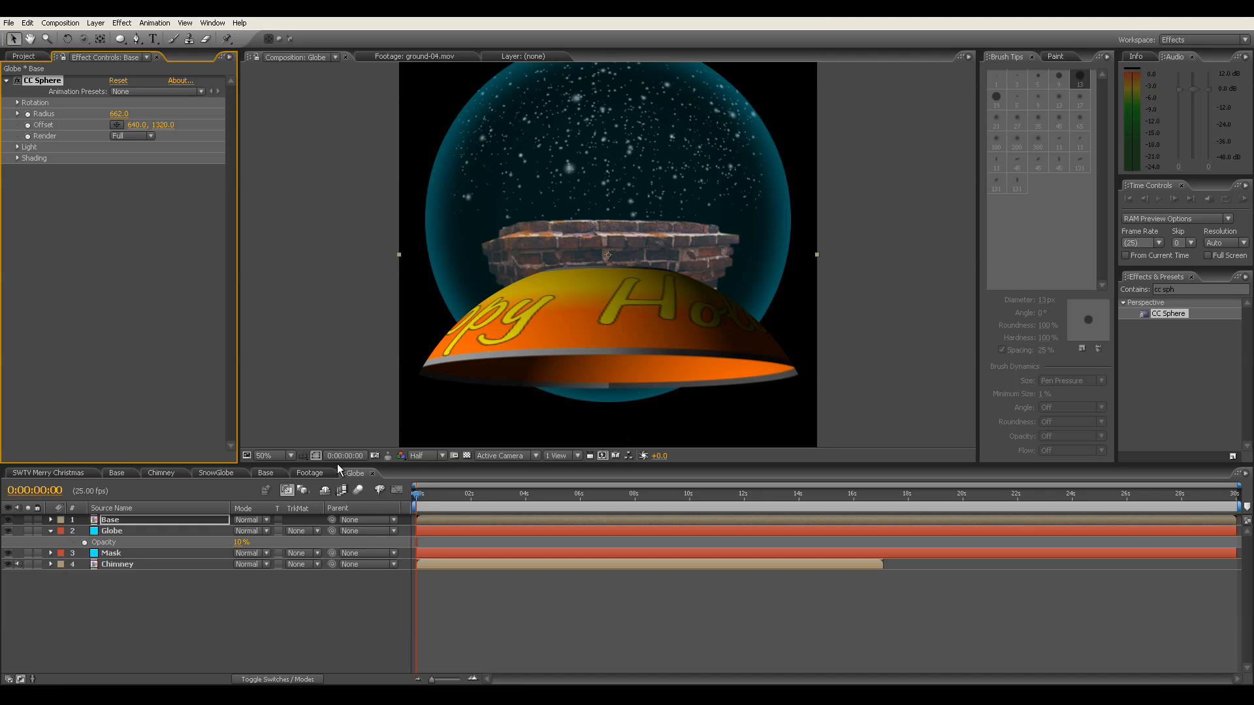
Move the Happy Holidays text and Shape Layer 1 slightly down in the Base composition and check the Globe composition.
click(271, 473)
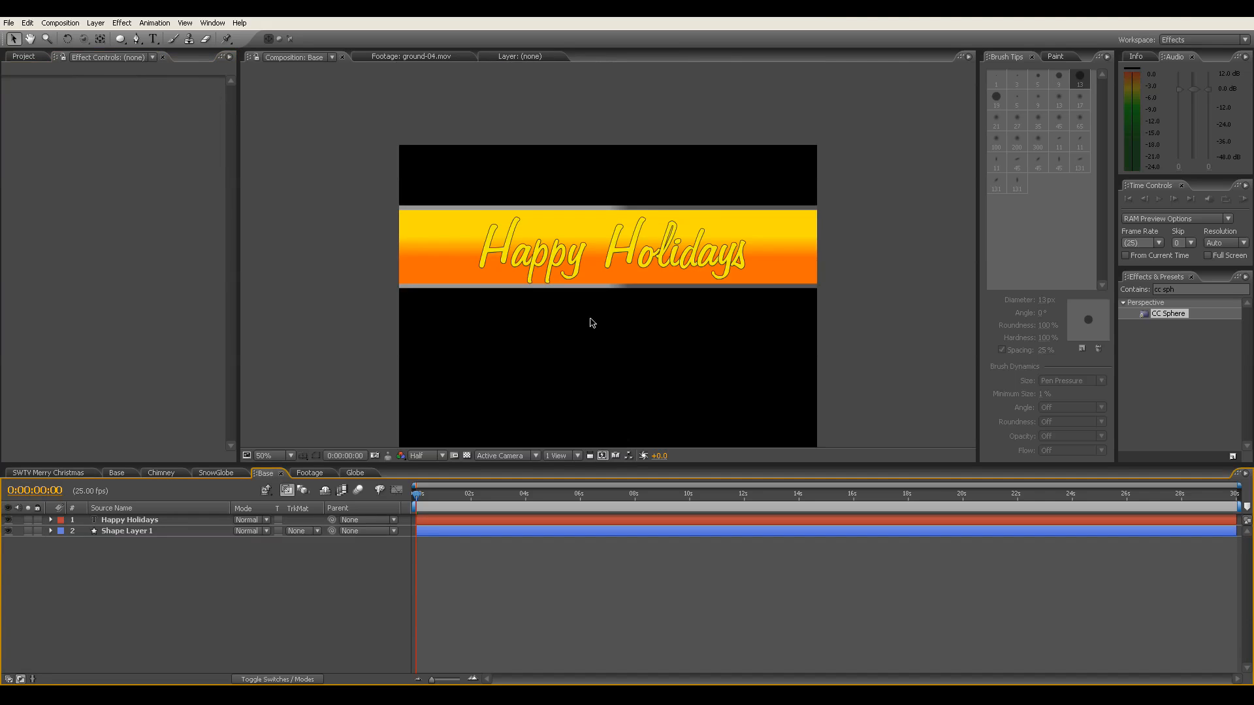
key(comma)
key(ctrl+a)
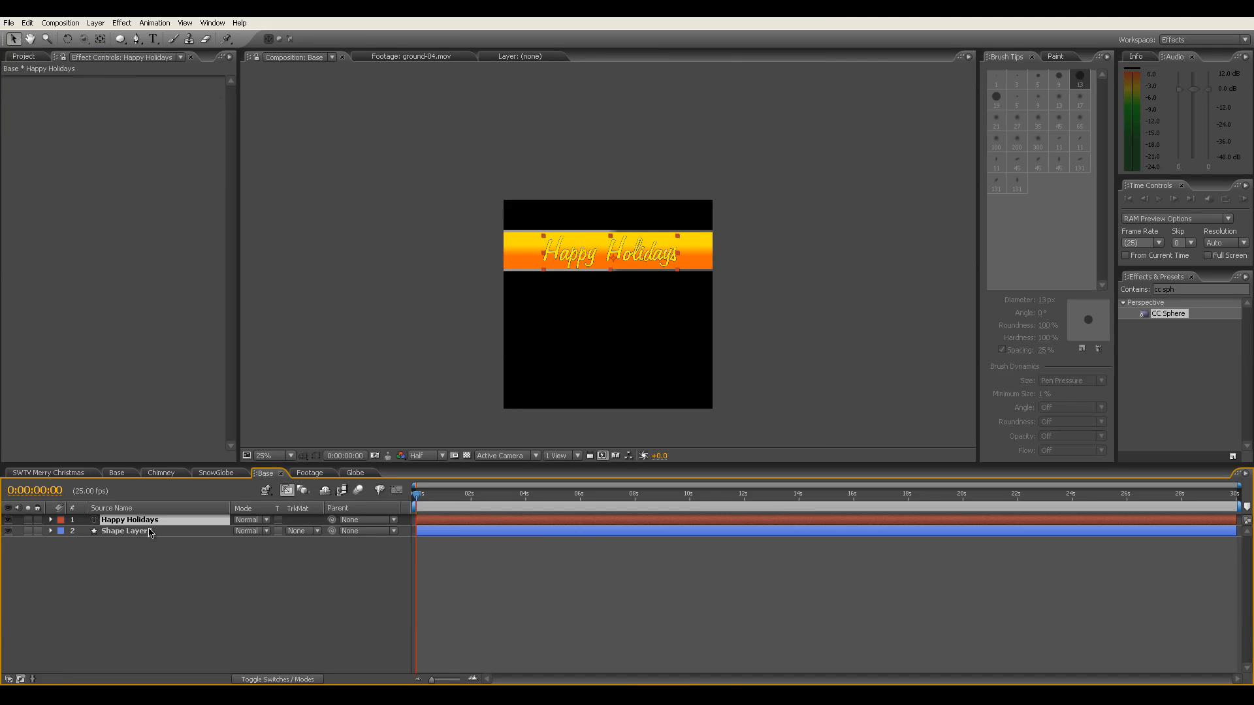
drag(588, 257, 588, 266)
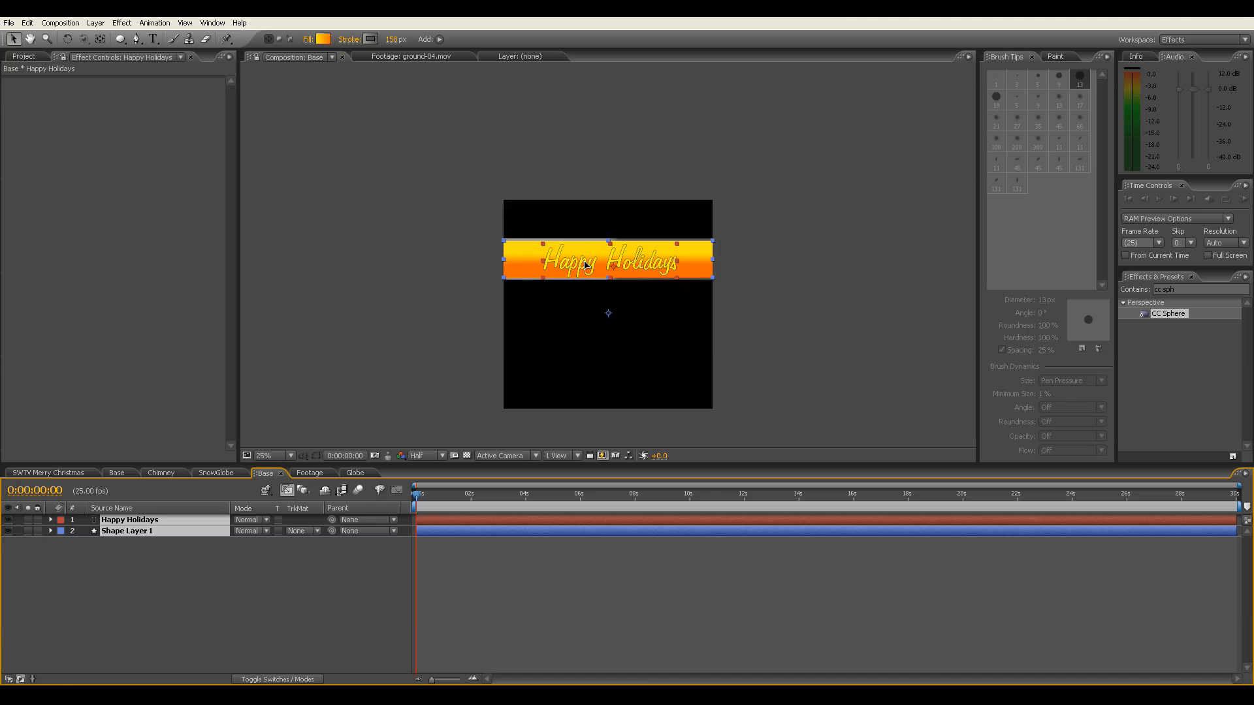
click(356, 474)
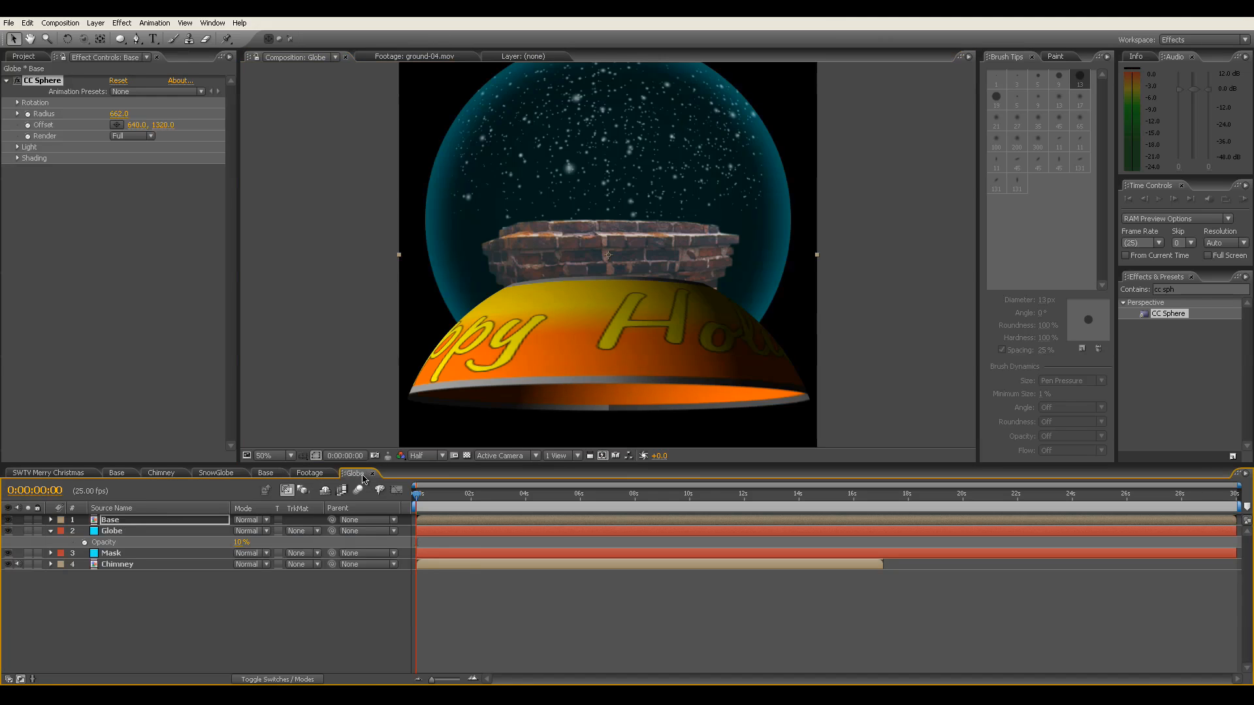
Try the text and band higher in the Base composition and check how they wrap around the sphere in Globe.
click(266, 474)
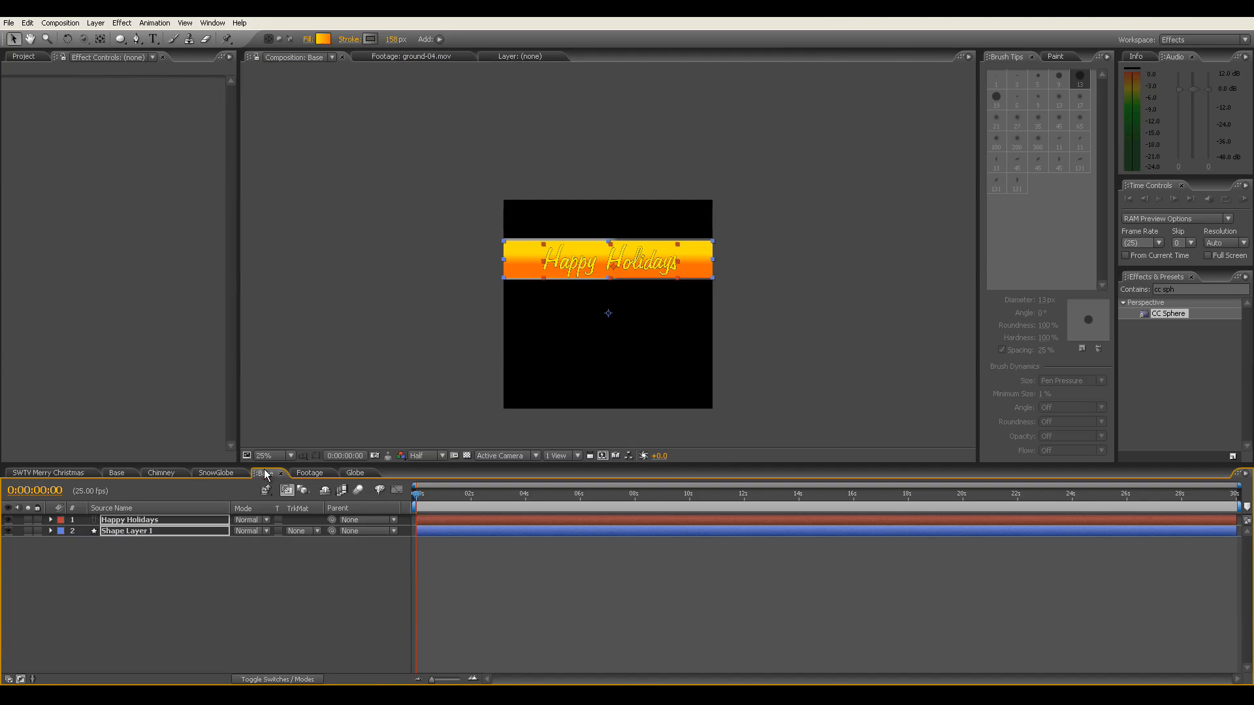
drag(552, 275, 552, 249)
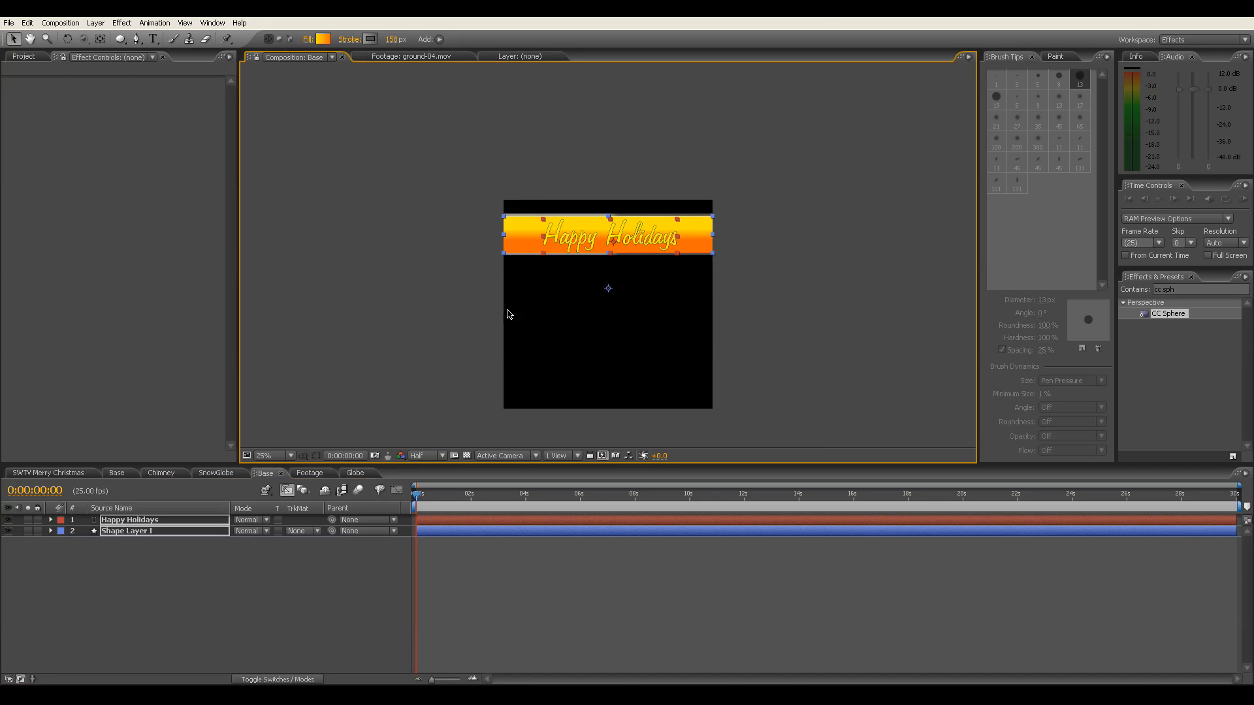
click(358, 474)
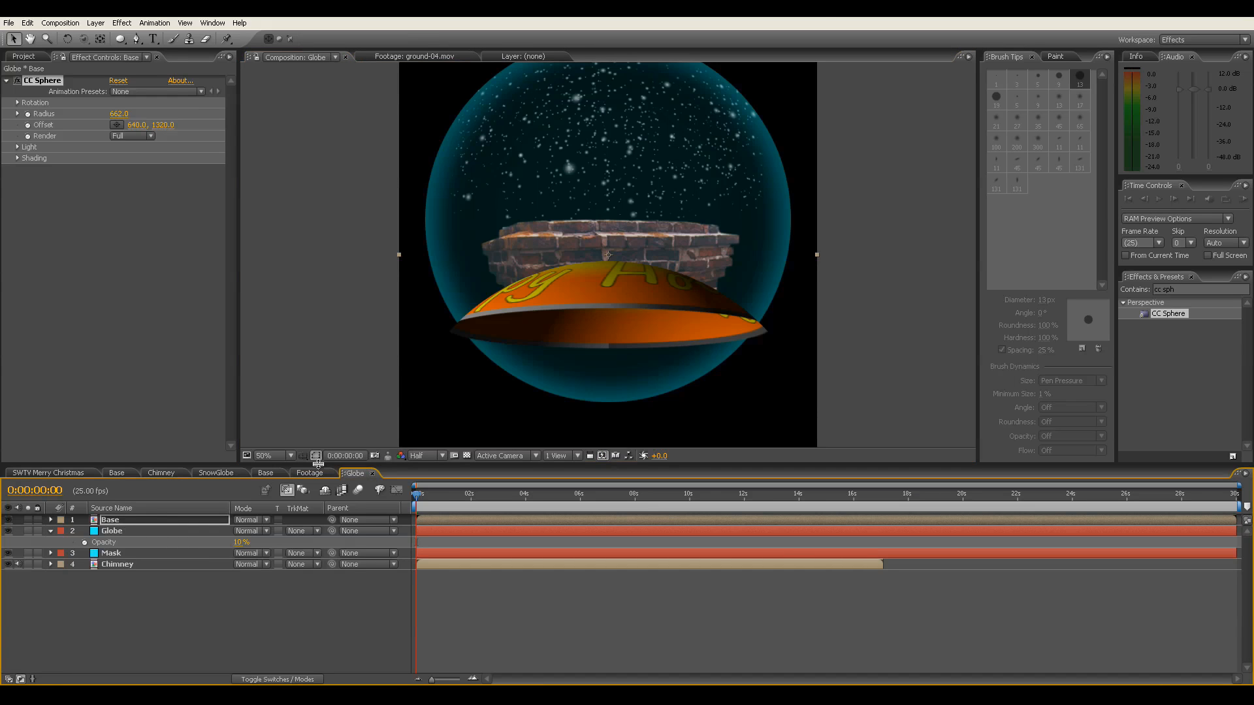
Reposition the text and band just above the middle of the Base composition, checking the wrapped base under the globe.
click(266, 473)
drag(559, 248, 558, 304)
click(356, 473)
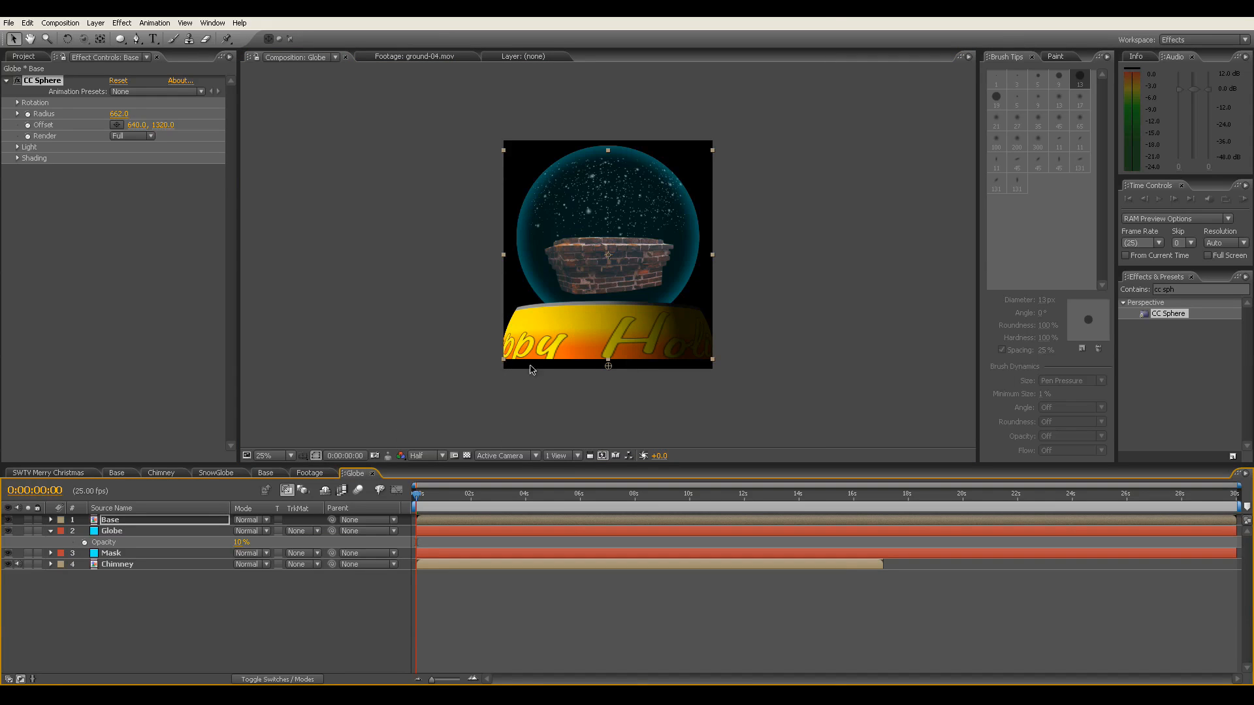
click(268, 473)
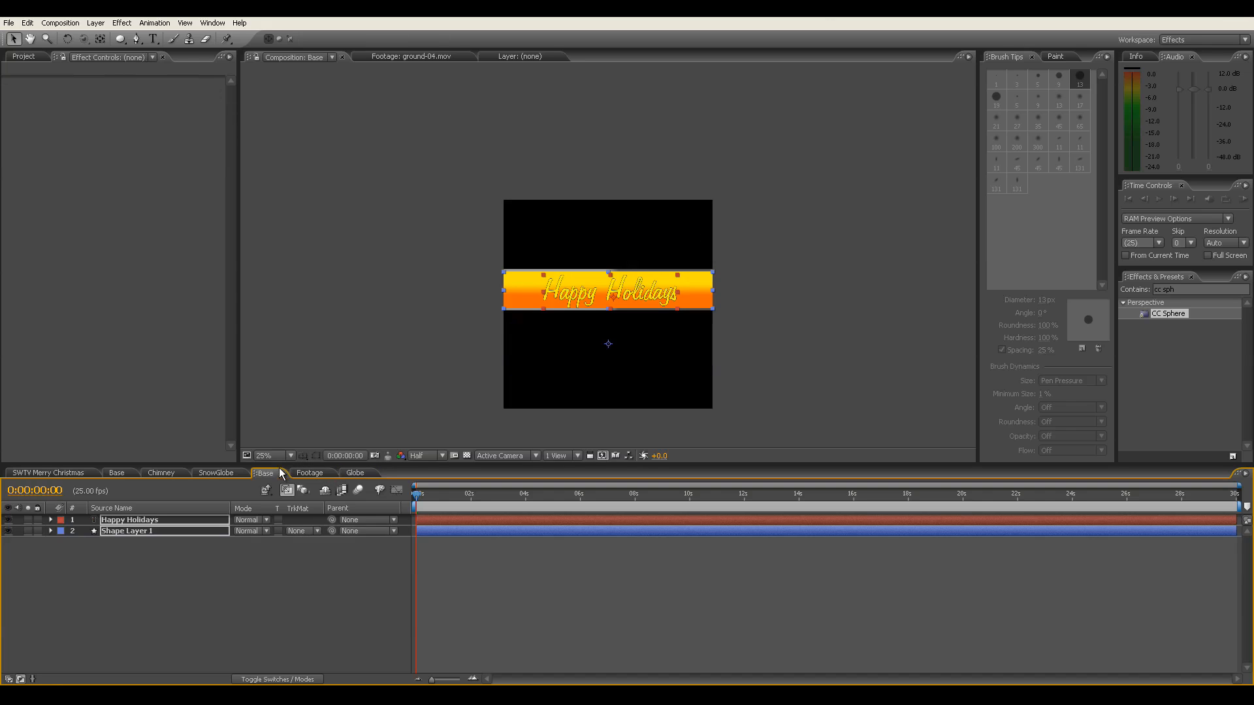
drag(569, 303, 569, 296)
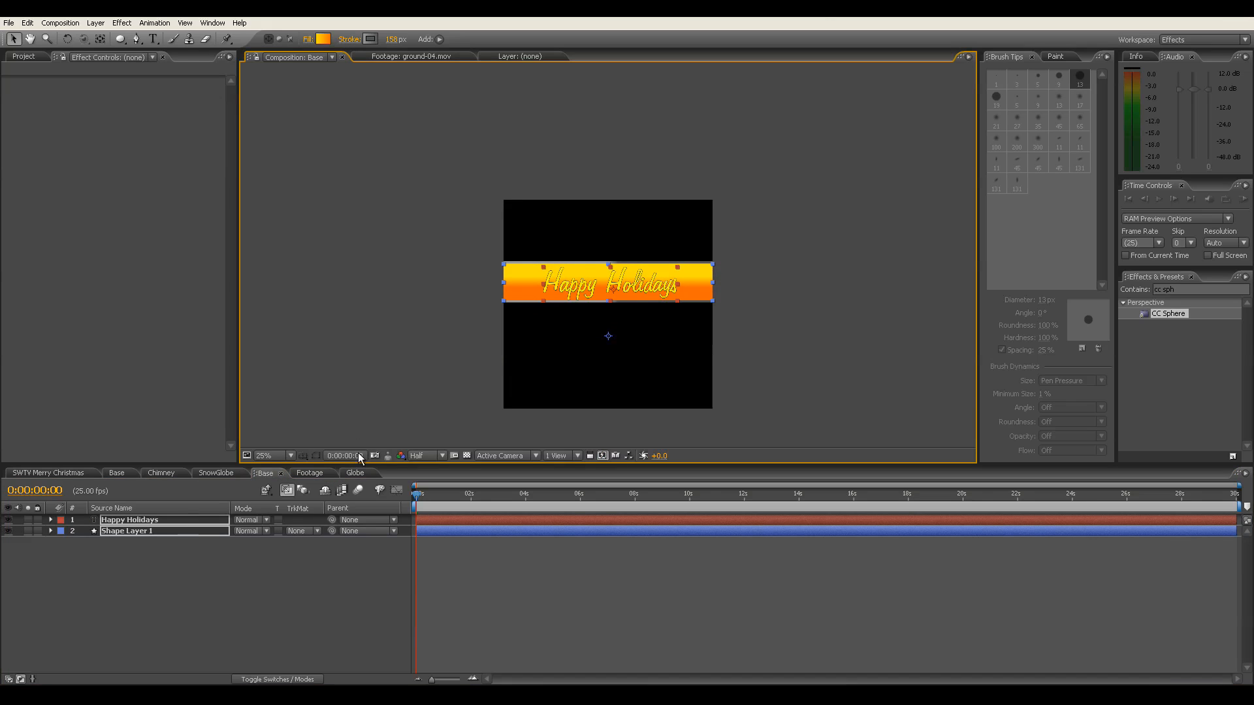
click(356, 474)
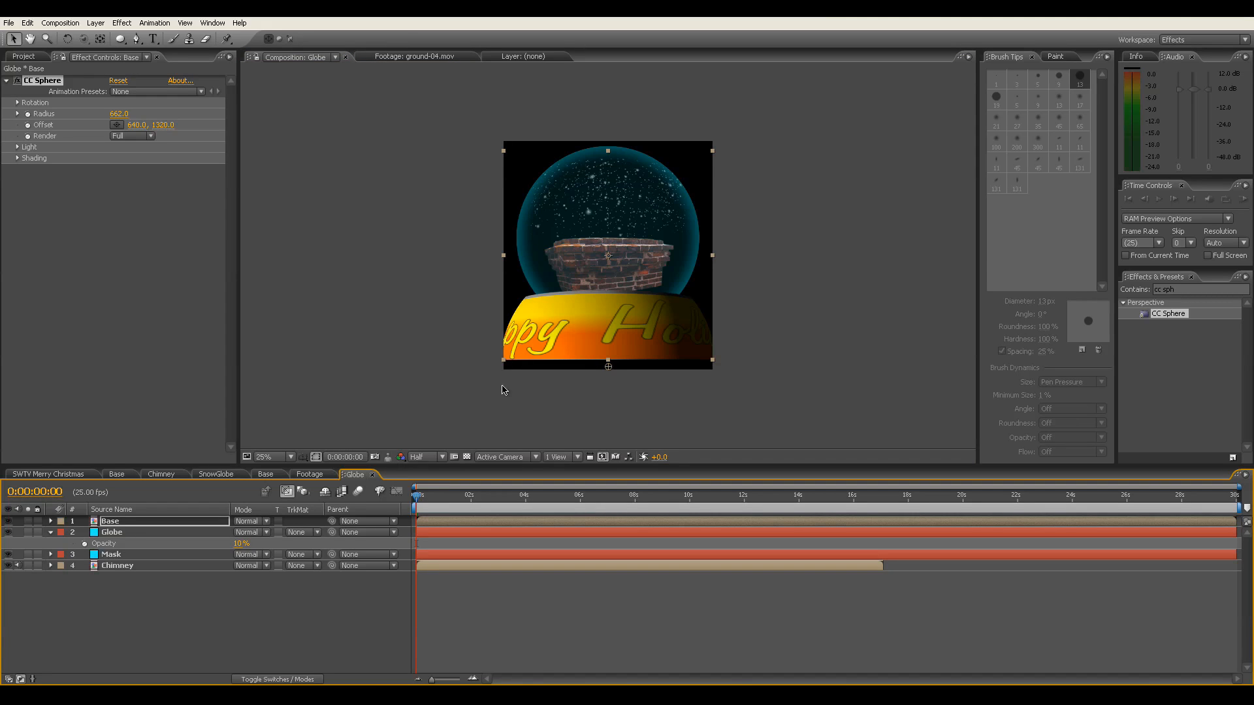
Set the Base layer's CC Sphere radius to 514 and its offset to 640, 1252, checking the fit under the globe.
drag(119, 114, 30, 115)
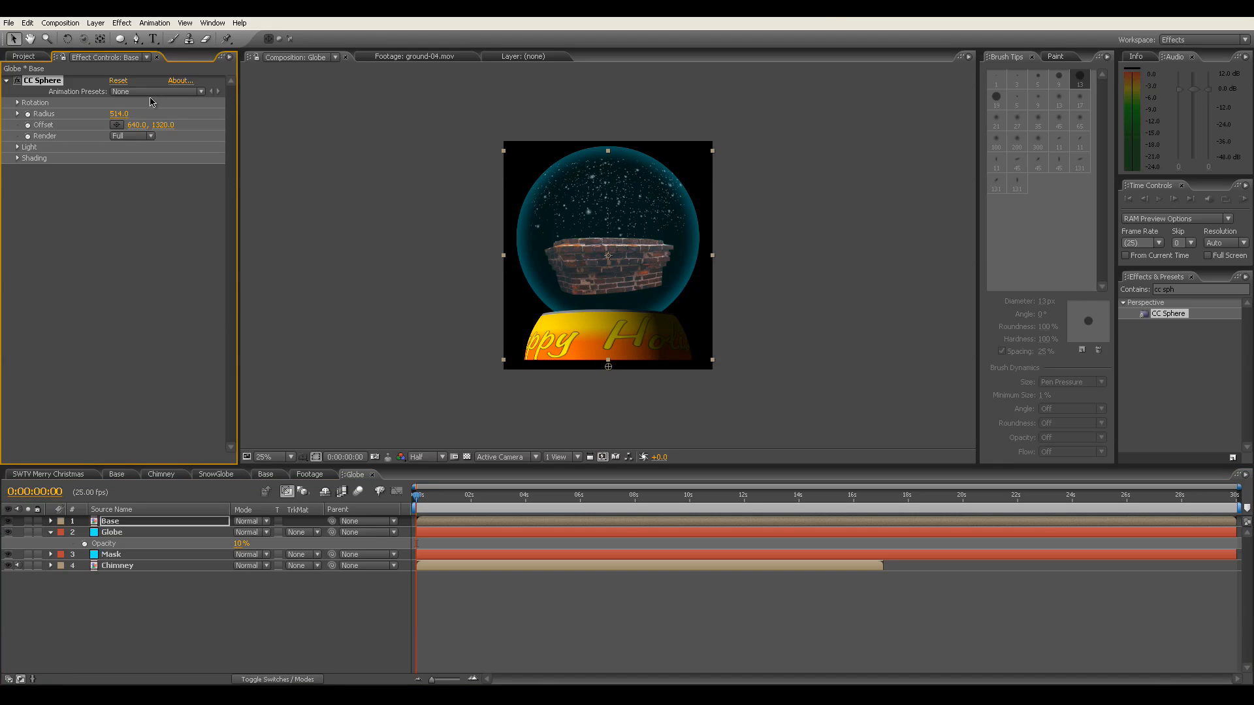
click(137, 125)
drag(167, 125, 133, 111)
scroll(321, 277, down, 1)
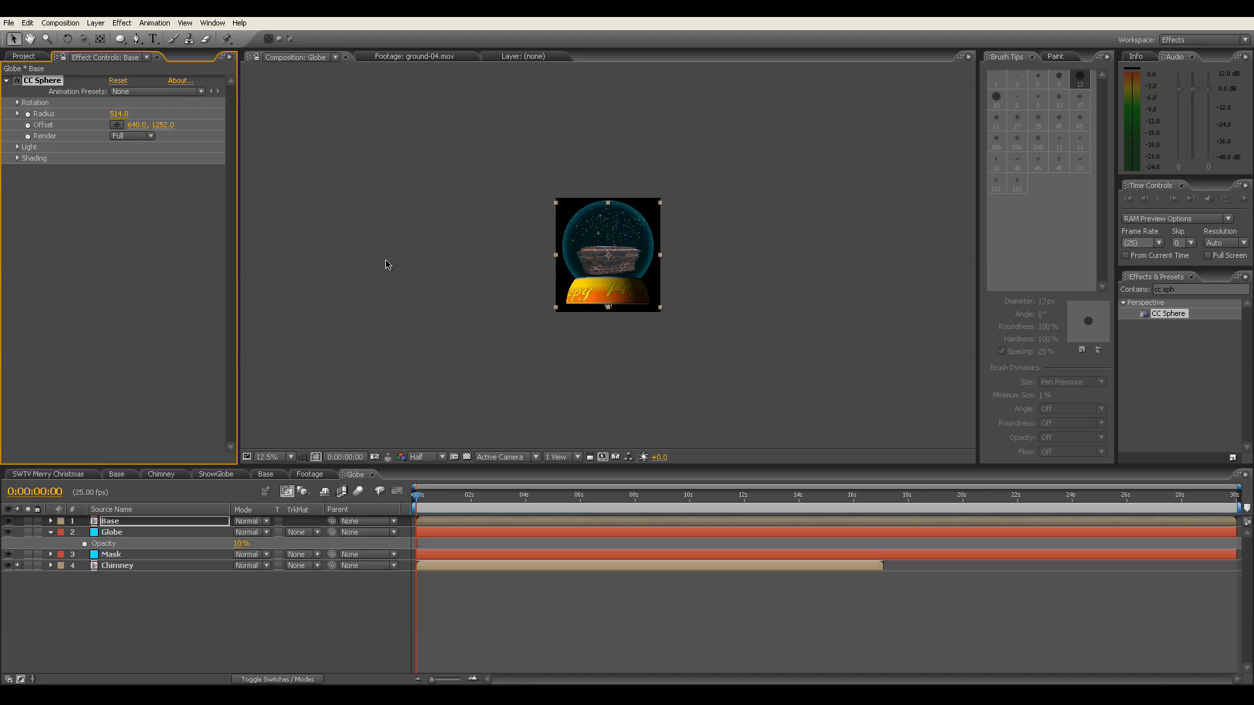
scroll(386, 264, up, 2)
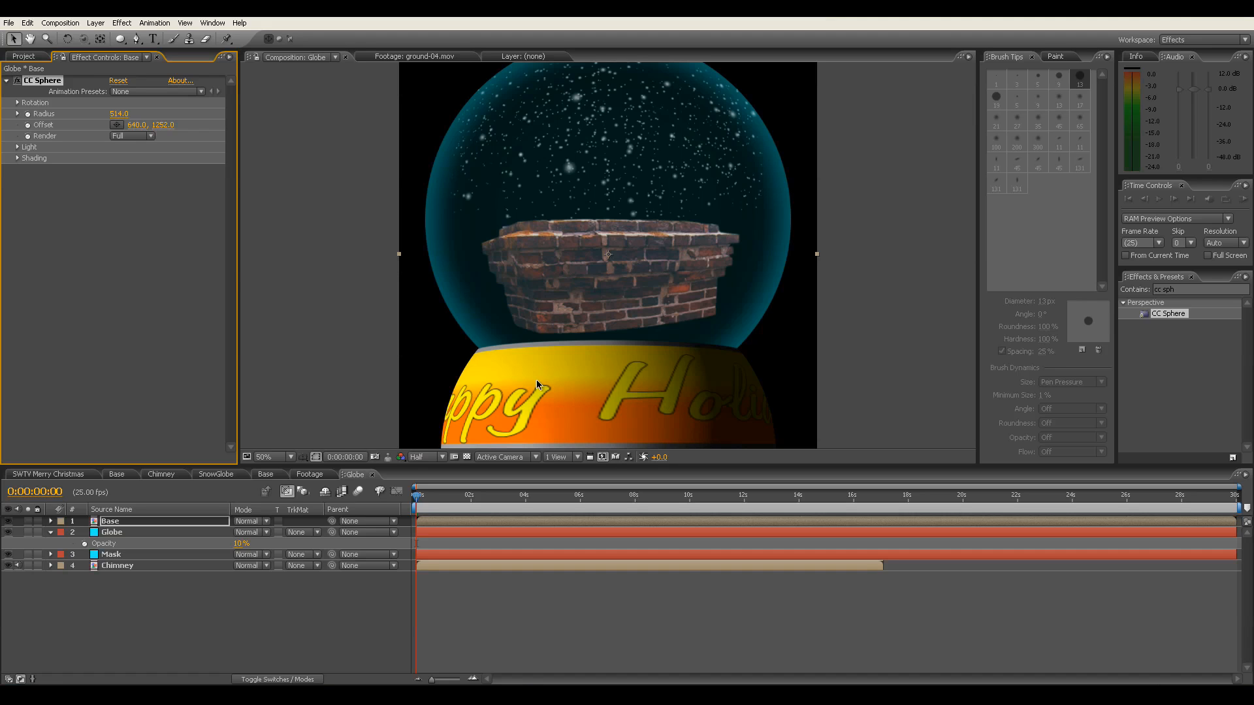
Switch to the Text workspace, set the Happy Holidays font size to 143 px in the Base composition, and check it in Globe.
click(275, 476)
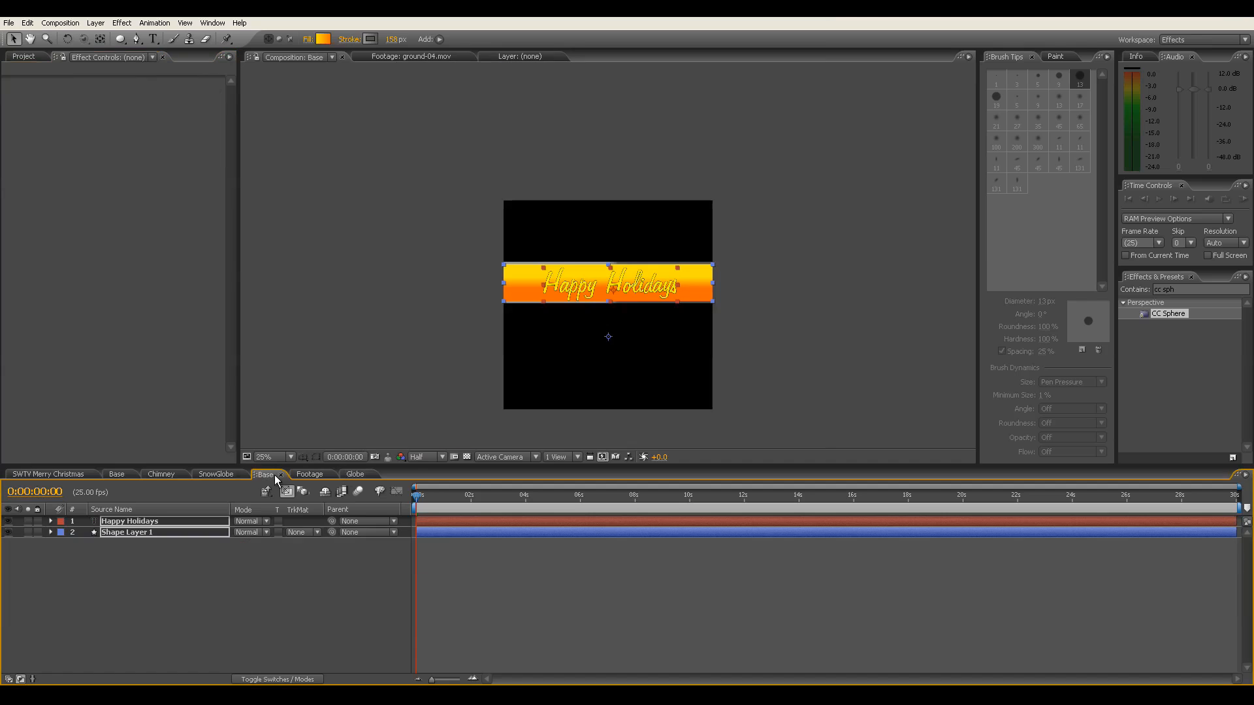
click(778, 336)
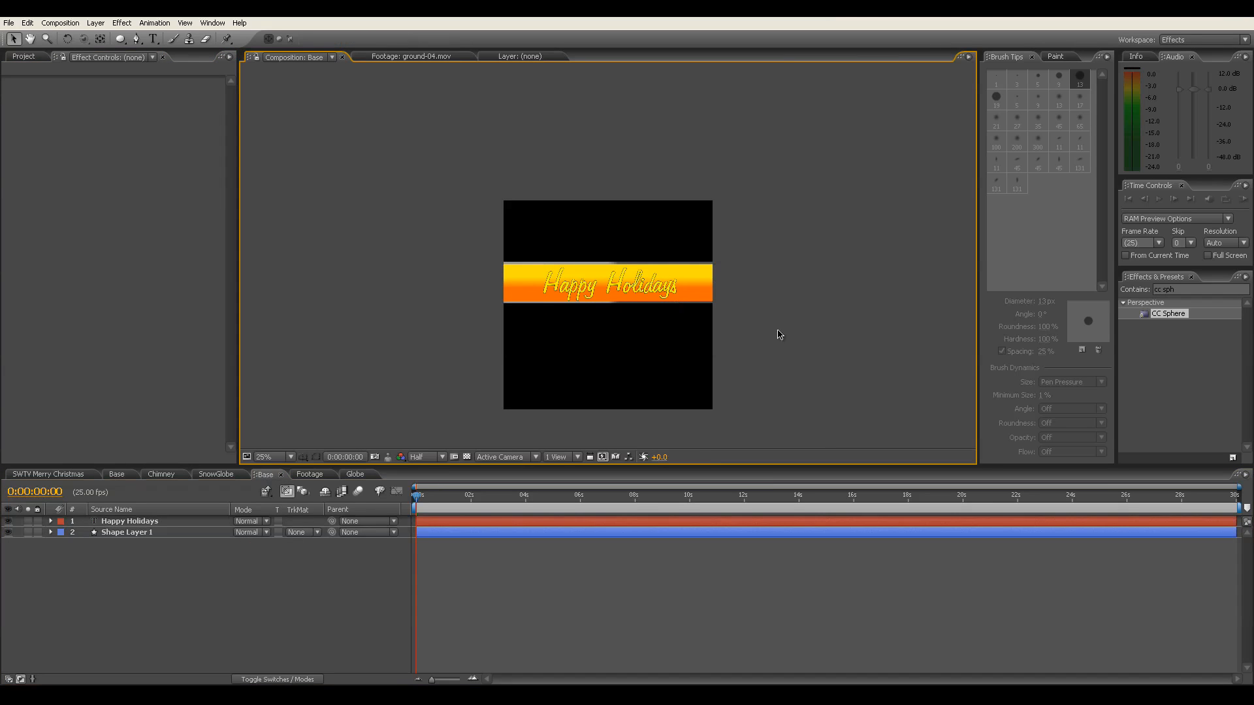
click(648, 292)
double_click(661, 295)
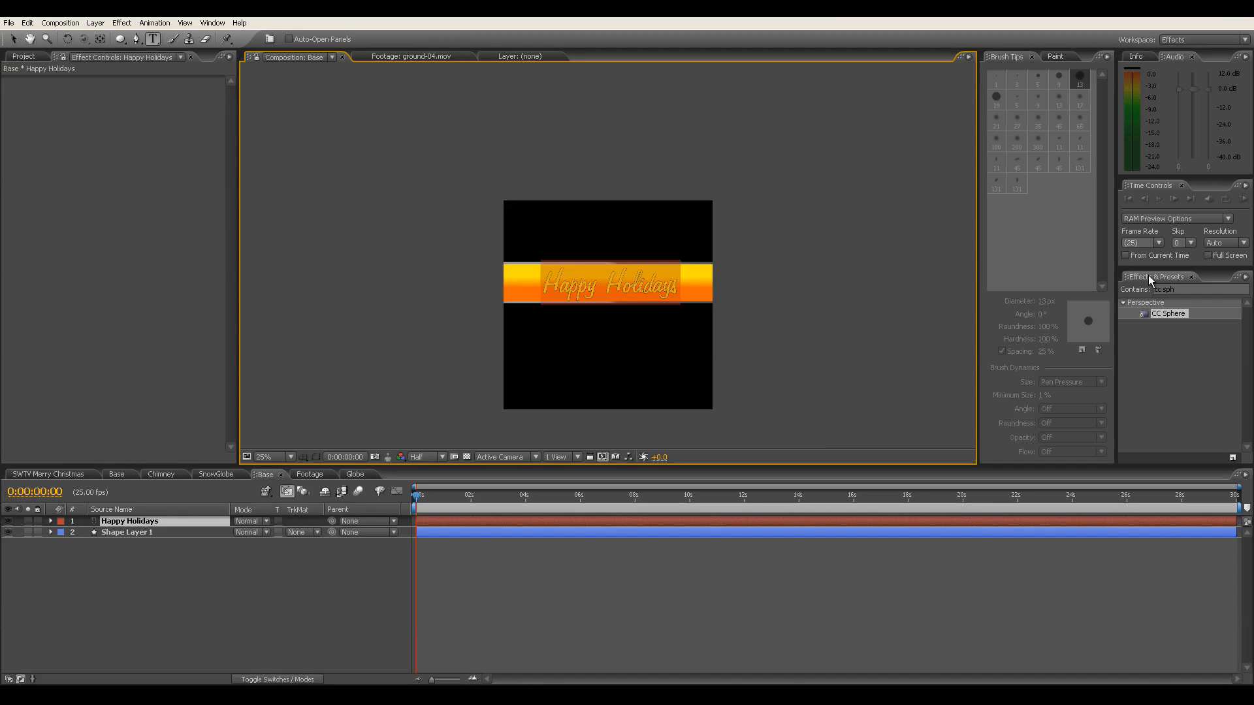
click(1202, 41)
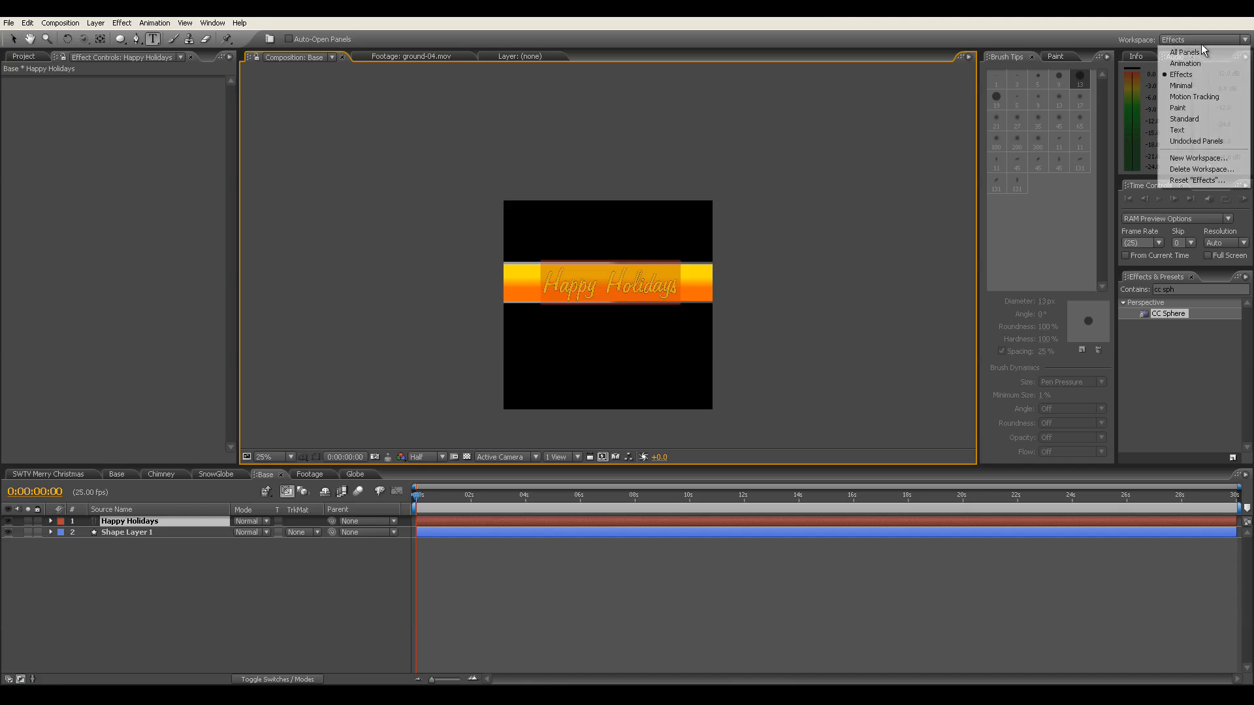
click(1186, 130)
drag(1156, 270, 1083, 256)
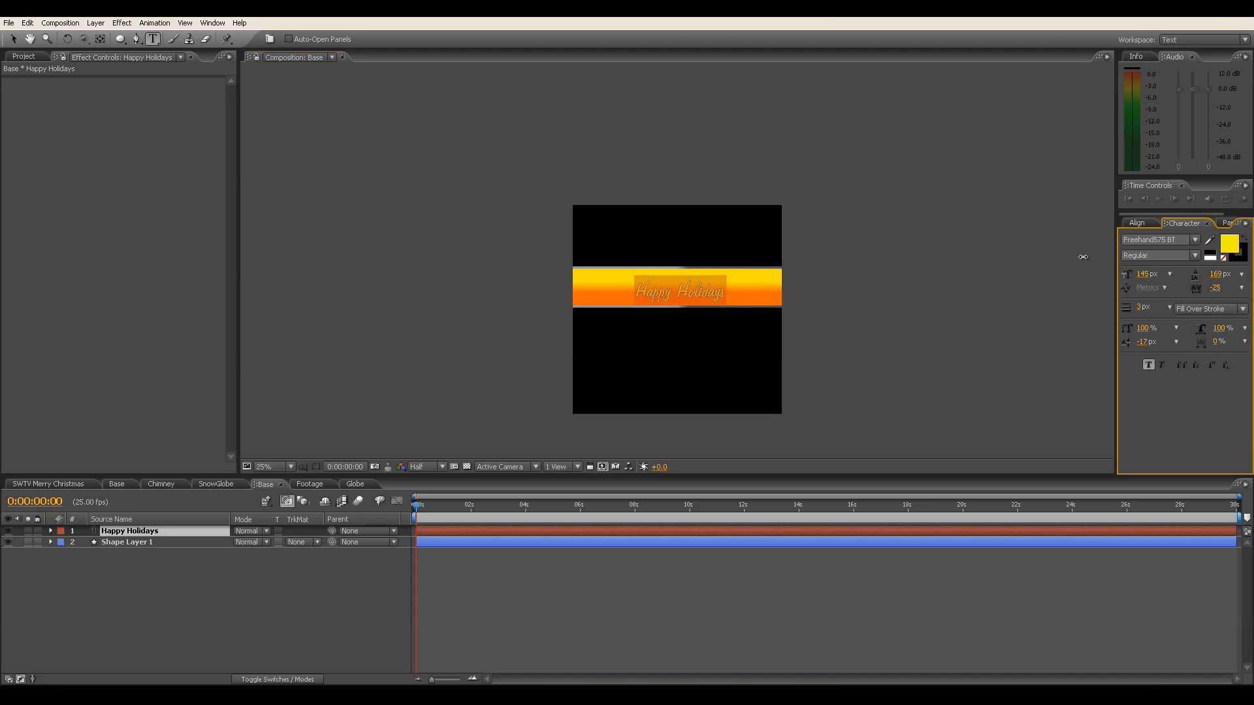
click(353, 485)
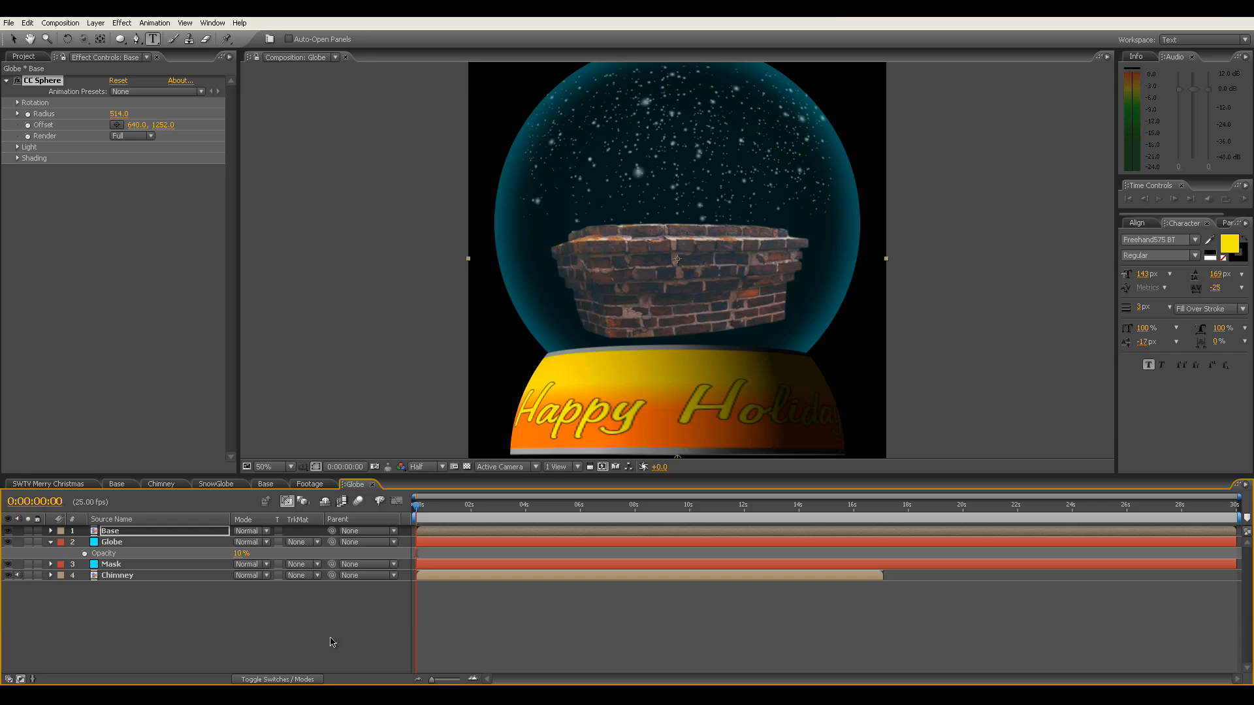
Set the Base layer's CC Sphere radius to 595 in Globe and reposition the layer slightly higher against the glass globe.
click(299, 617)
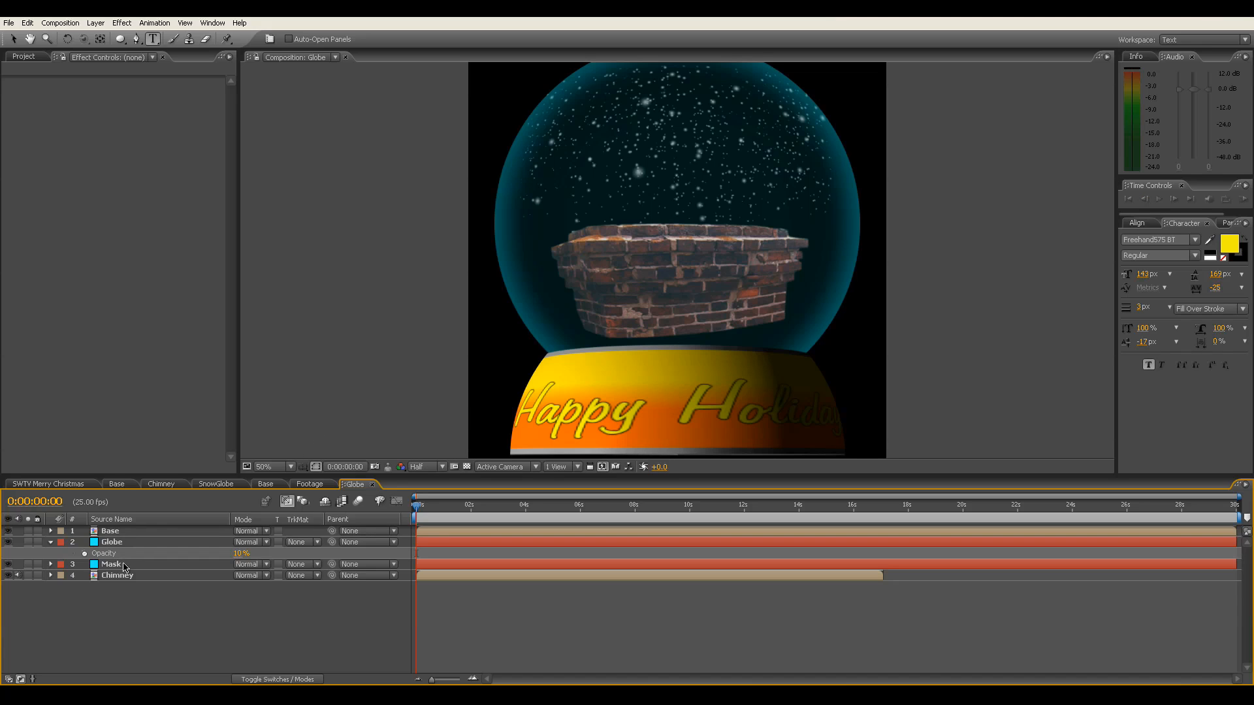
click(127, 532)
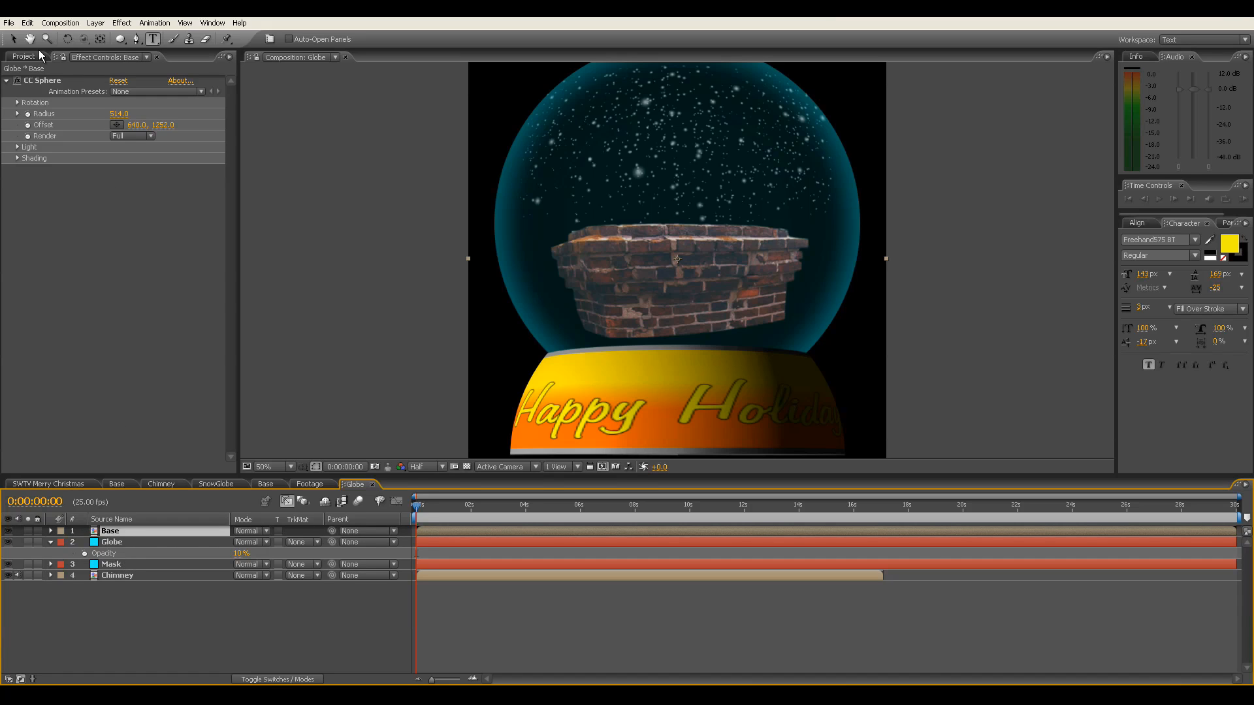
click(13, 39)
drag(699, 408, 694, 389)
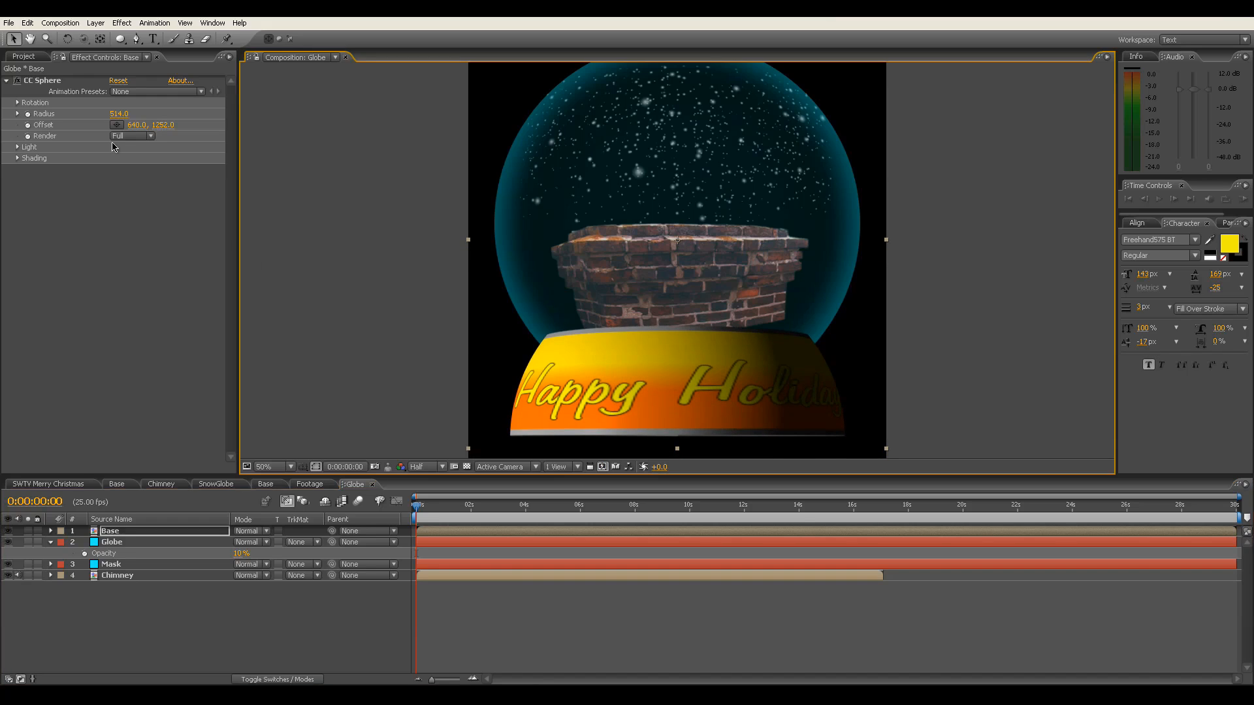
drag(118, 114, 168, 113)
drag(621, 361, 617, 376)
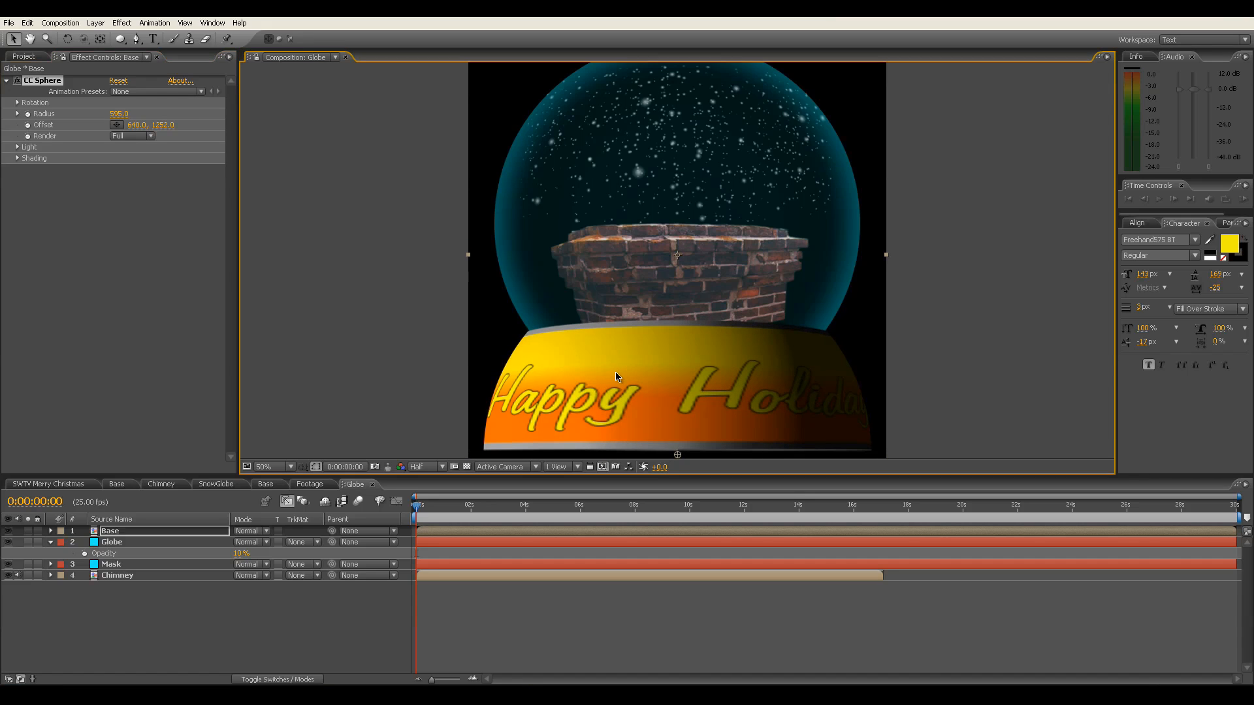
Try the Happy Holidays text and Shape Layer 1 higher in the Base composition, then settle them slightly lower, checking the wrap in Globe.
click(268, 484)
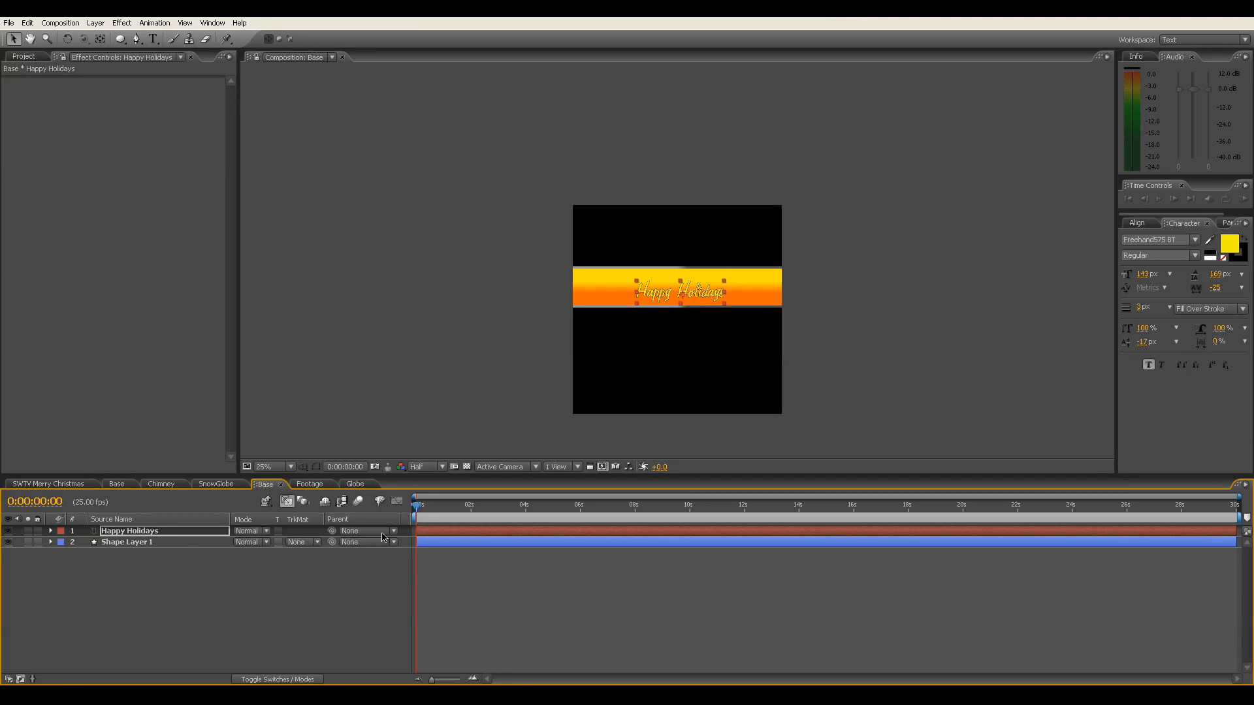
click(169, 542)
drag(607, 299, 605, 288)
click(356, 484)
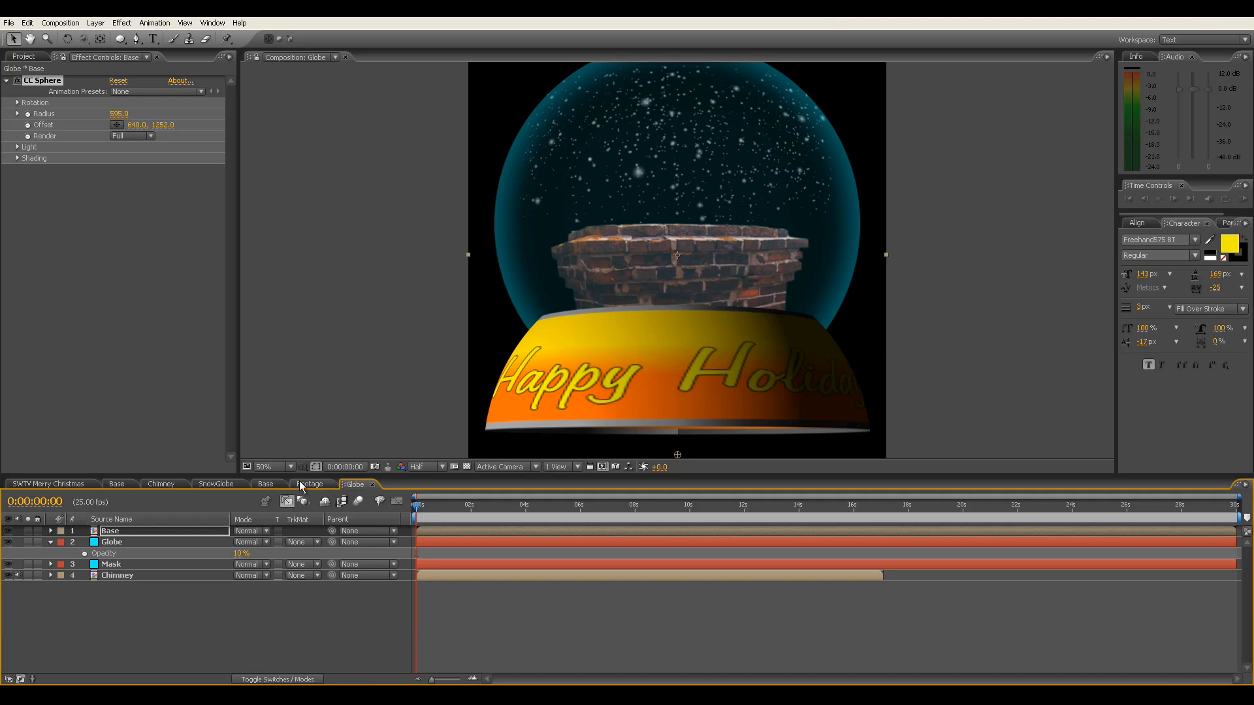
click(279, 485)
drag(599, 294, 601, 302)
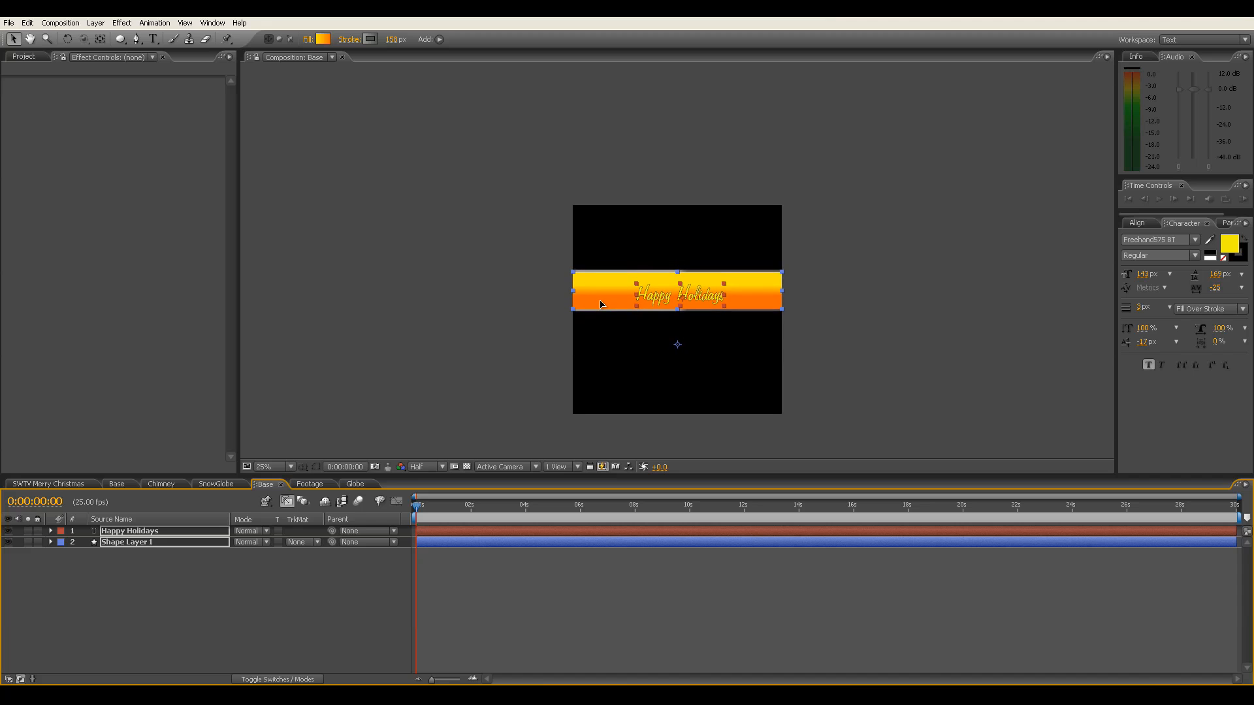
click(355, 484)
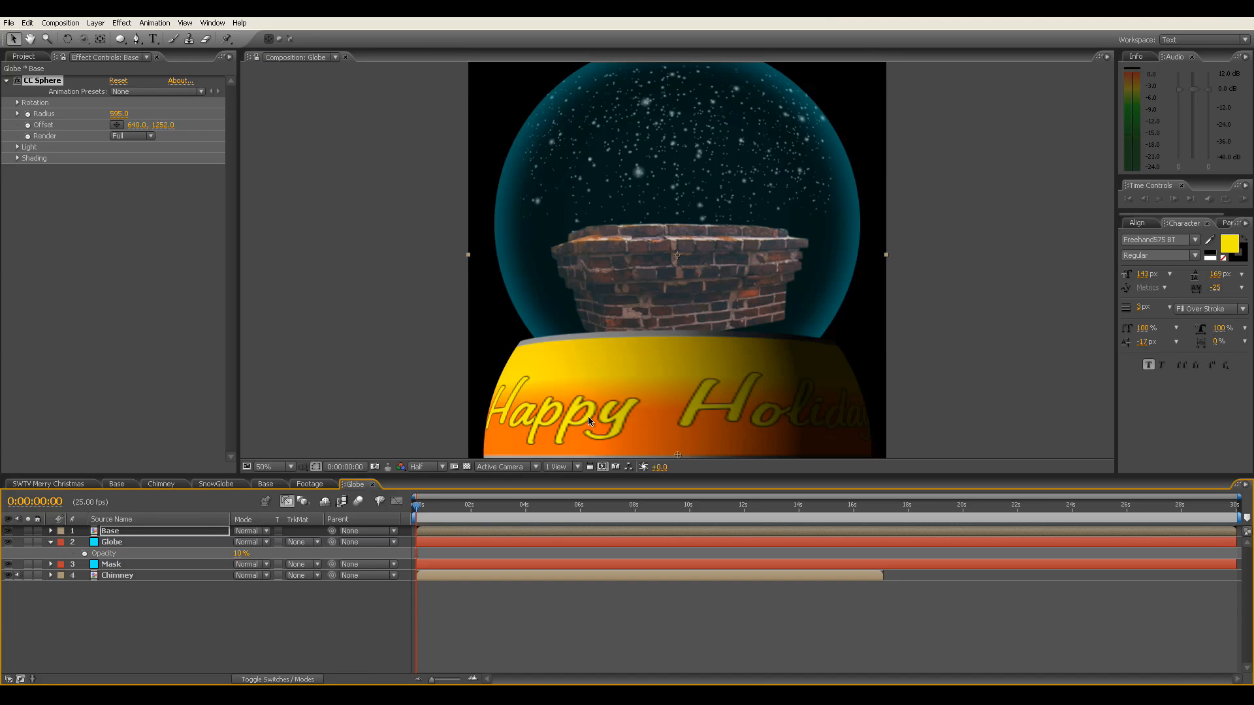
Set the Base layer's CC Sphere radius to 567 and its offset to 640, 1180.
key(comma)
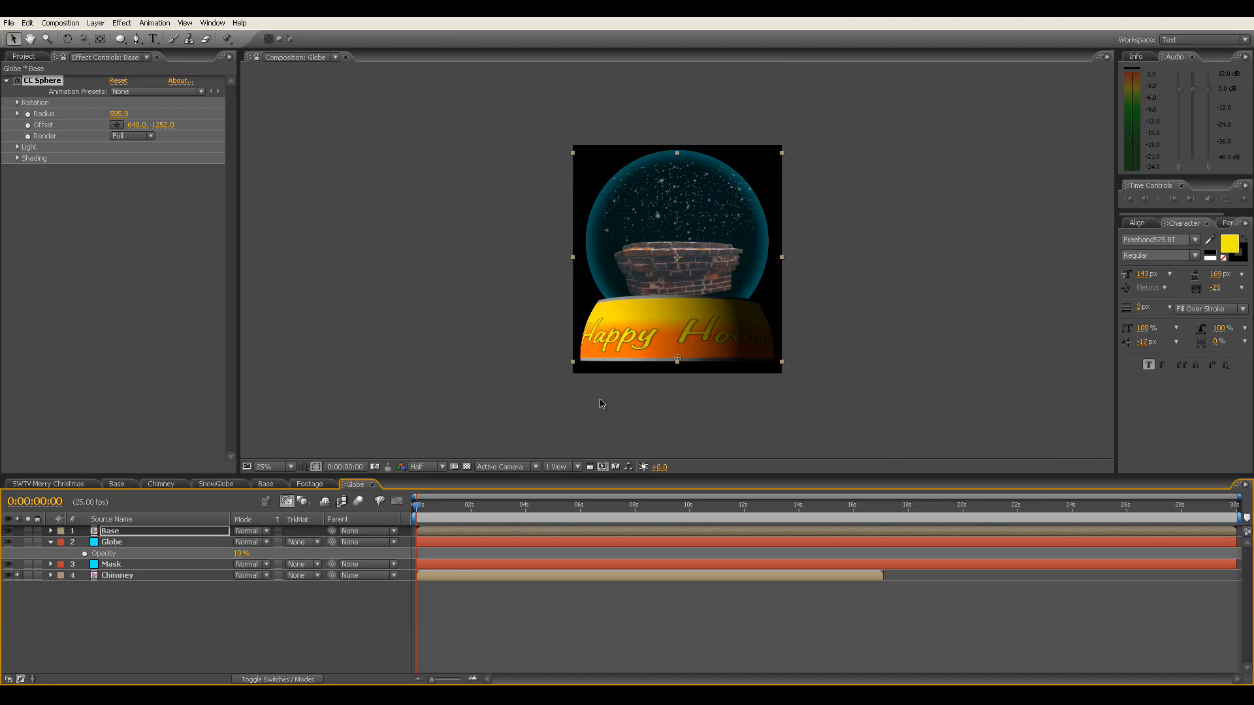
click(144, 533)
drag(120, 112, 68, 113)
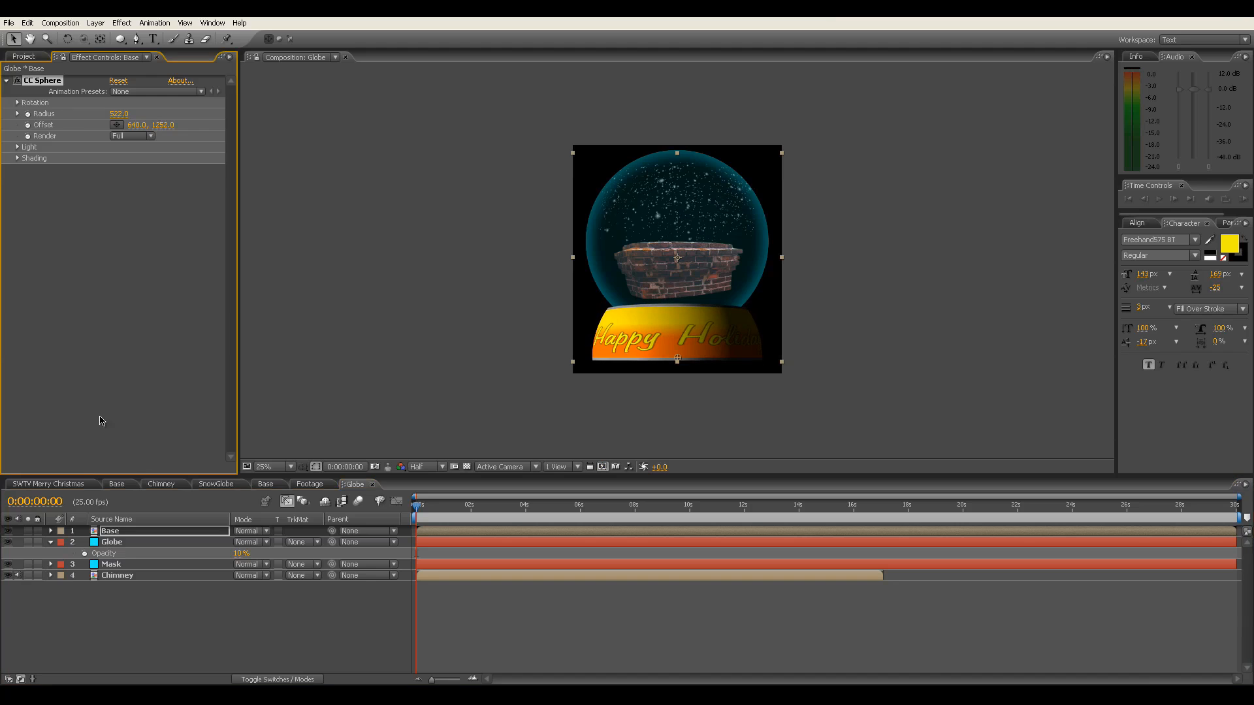
drag(158, 128, 171, 128)
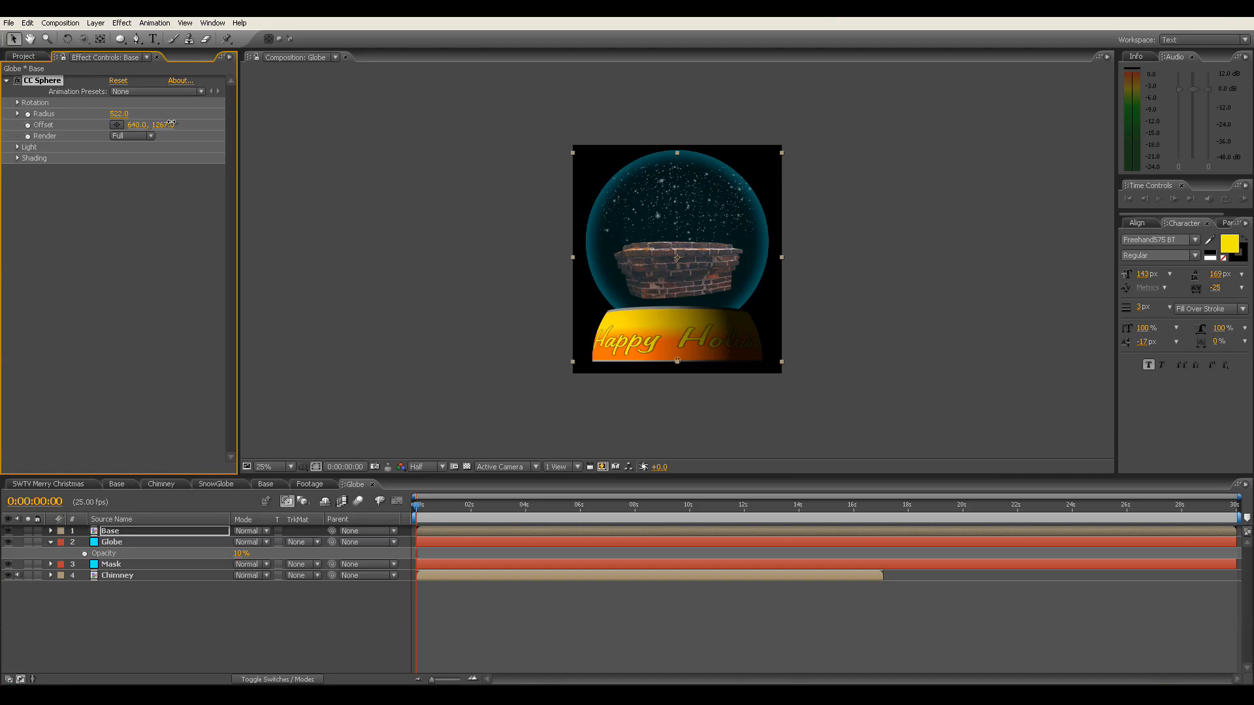
drag(147, 113, 177, 126)
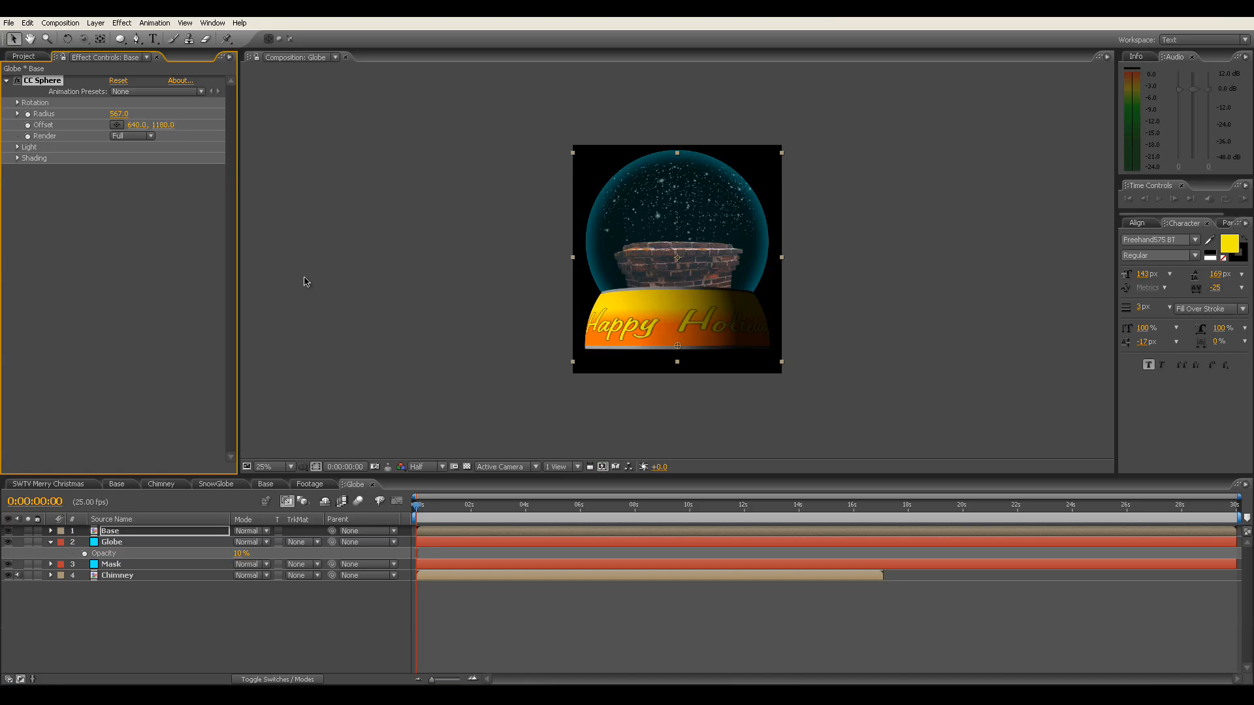
click(275, 621)
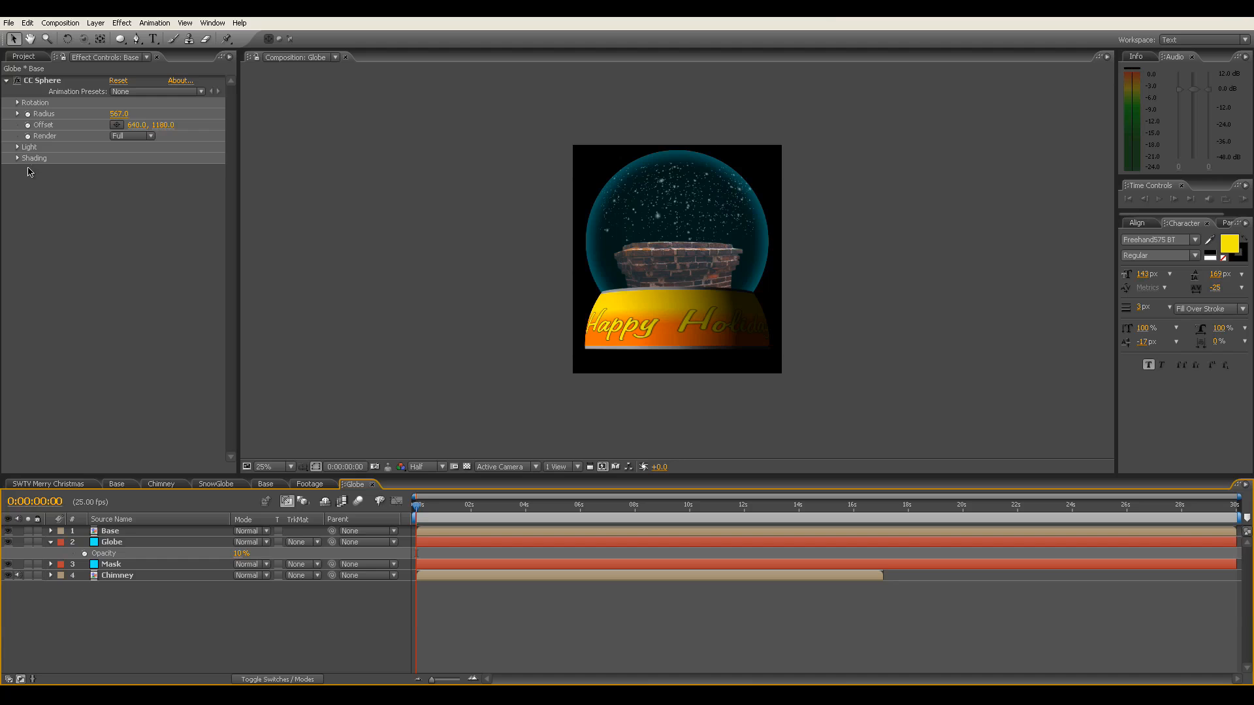
Set the CC Sphere light intensity to 40, light height to -33 and light direction to 38° on the Base layer.
click(18, 147)
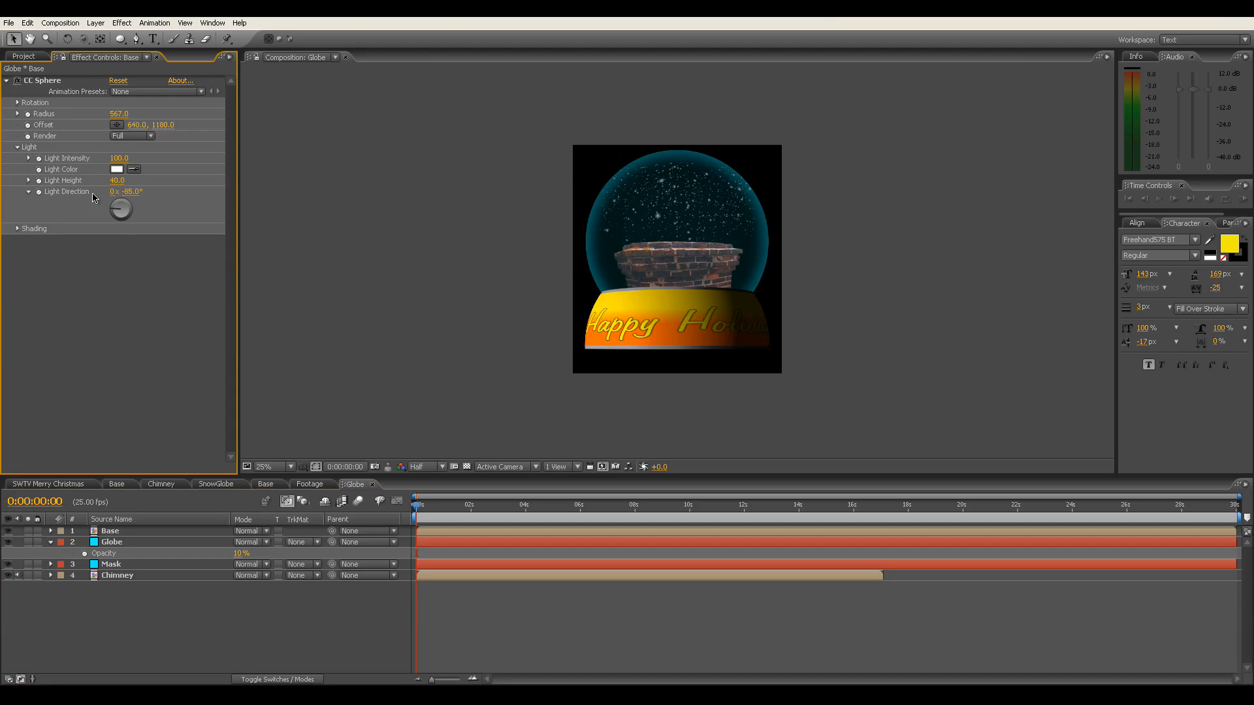
click(120, 158)
text(40)
key(Return)
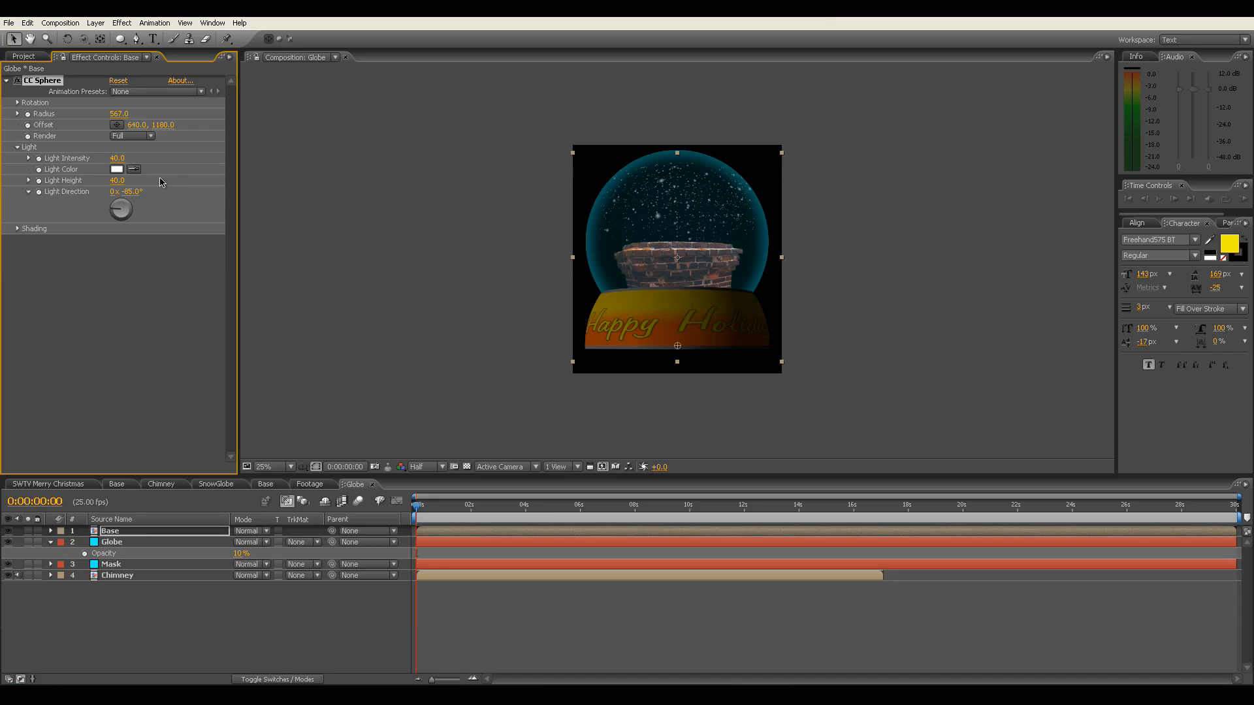
click(120, 181)
text(-33)
key(Return)
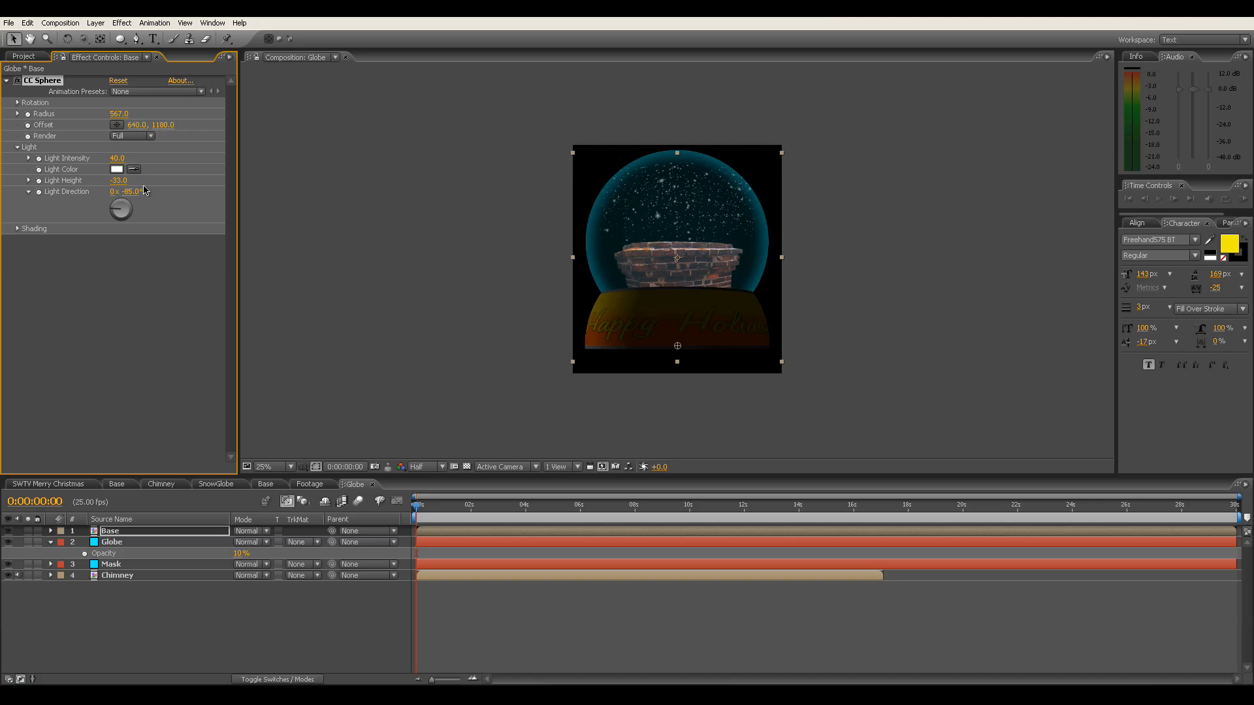
click(133, 191)
text(38)
key(Return)
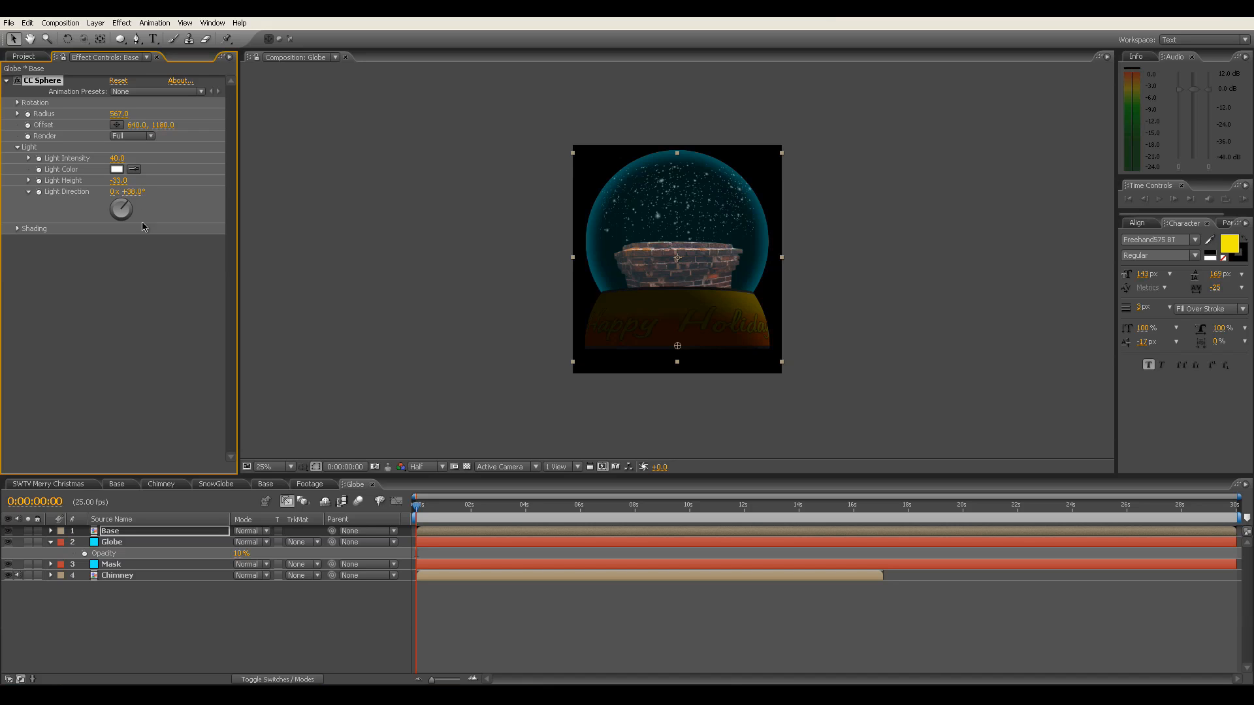
Raise the base sphere's light intensity to 56 and light height to 46, and set its shading Ambient value to 76.
drag(117, 163, 92, 154)
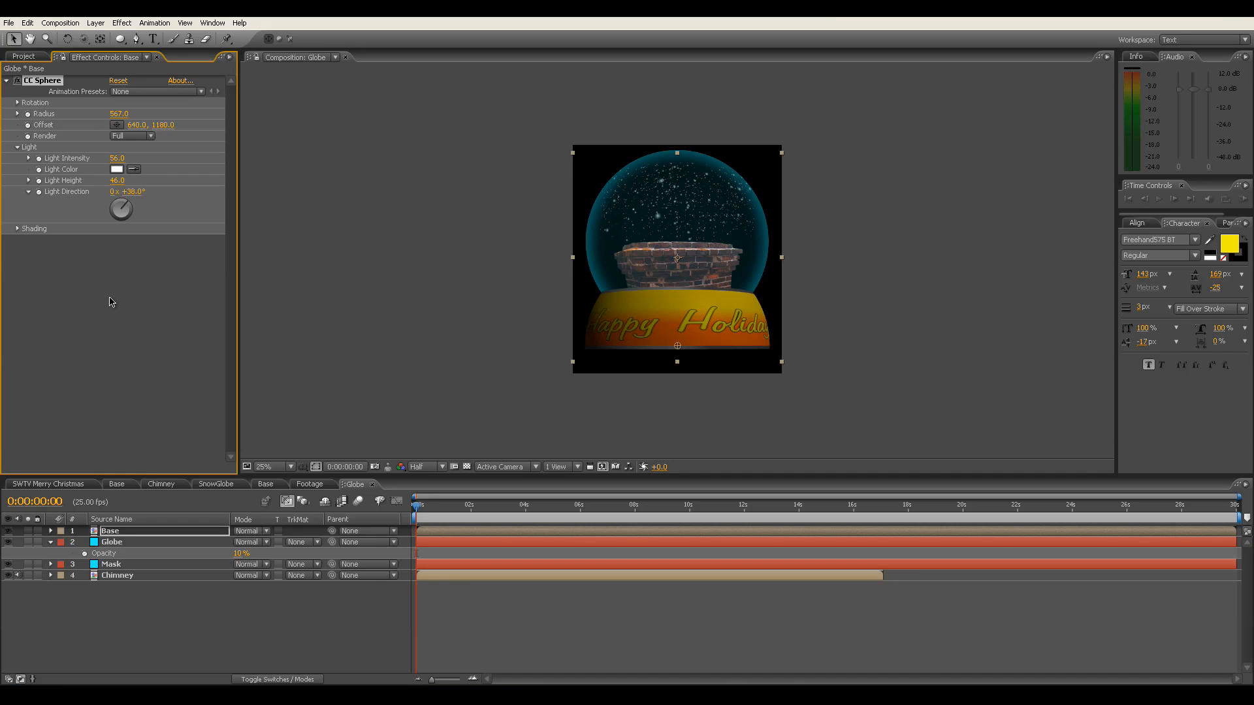
click(17, 229)
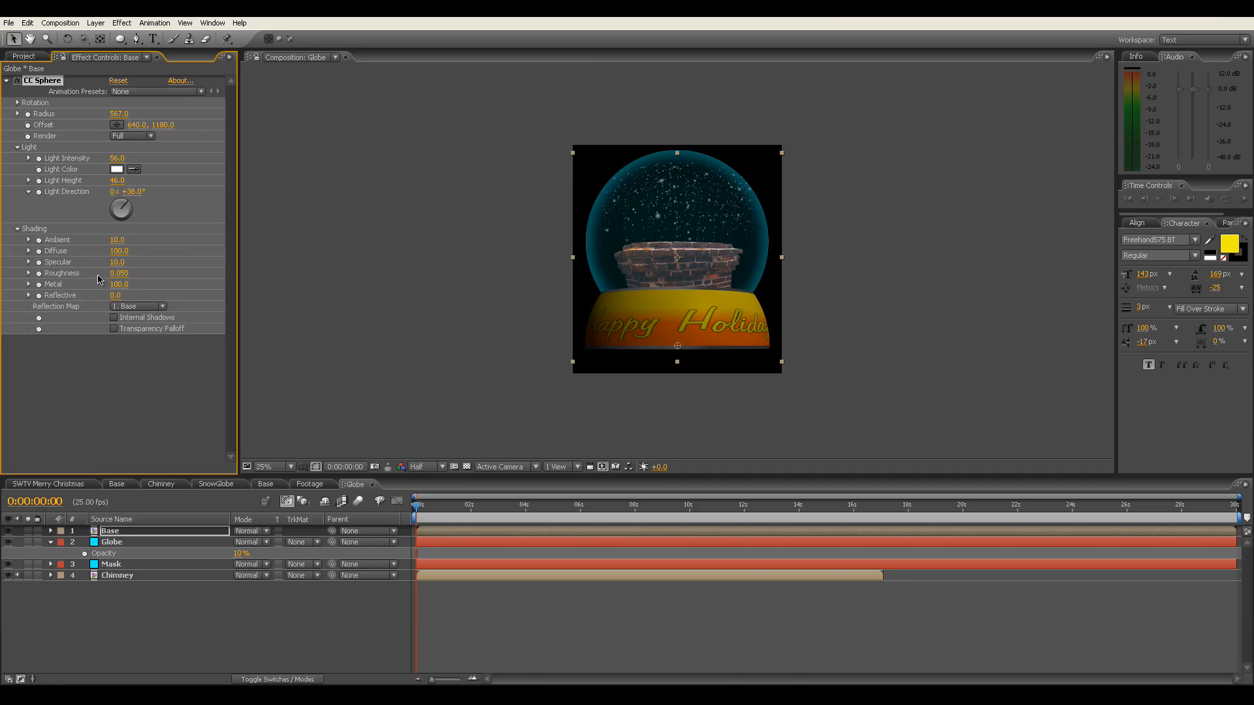
click(120, 240)
text(10)
key(Return)
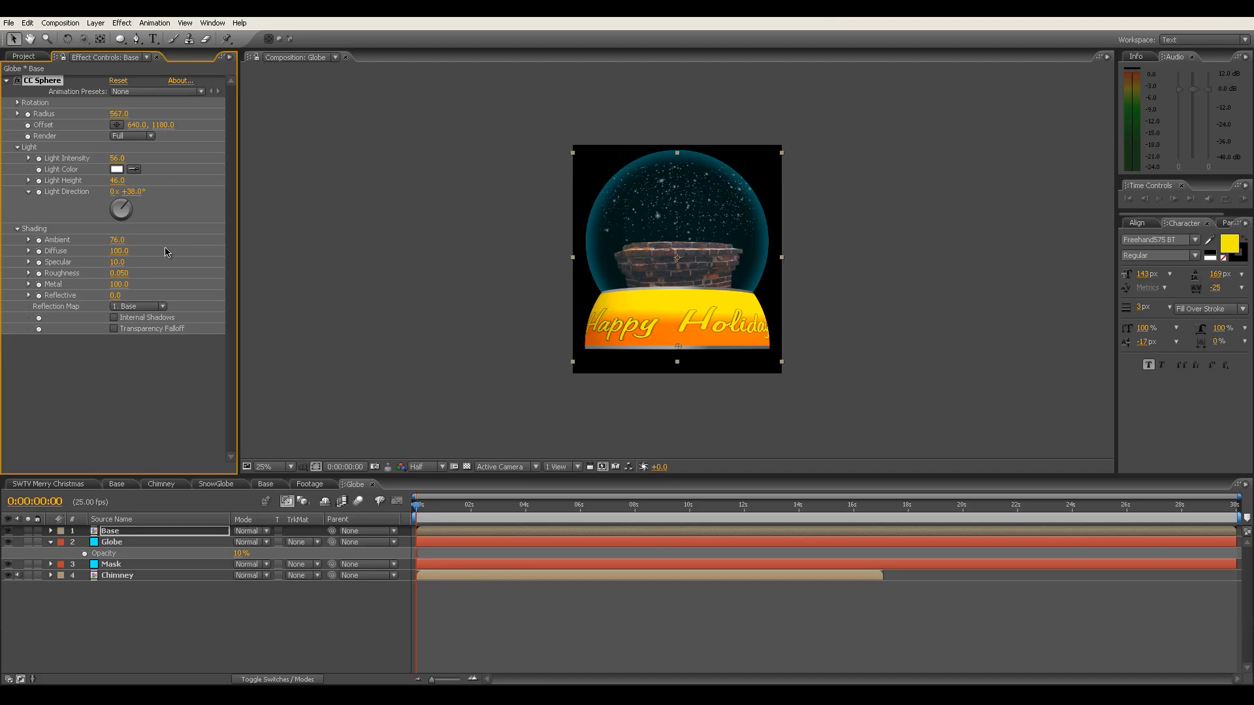
Return the base sphere's light intensity to 40 and its light height to -33.
click(116, 159)
text(40)
key(Return)
click(116, 180)
text(-33)
key(Return)
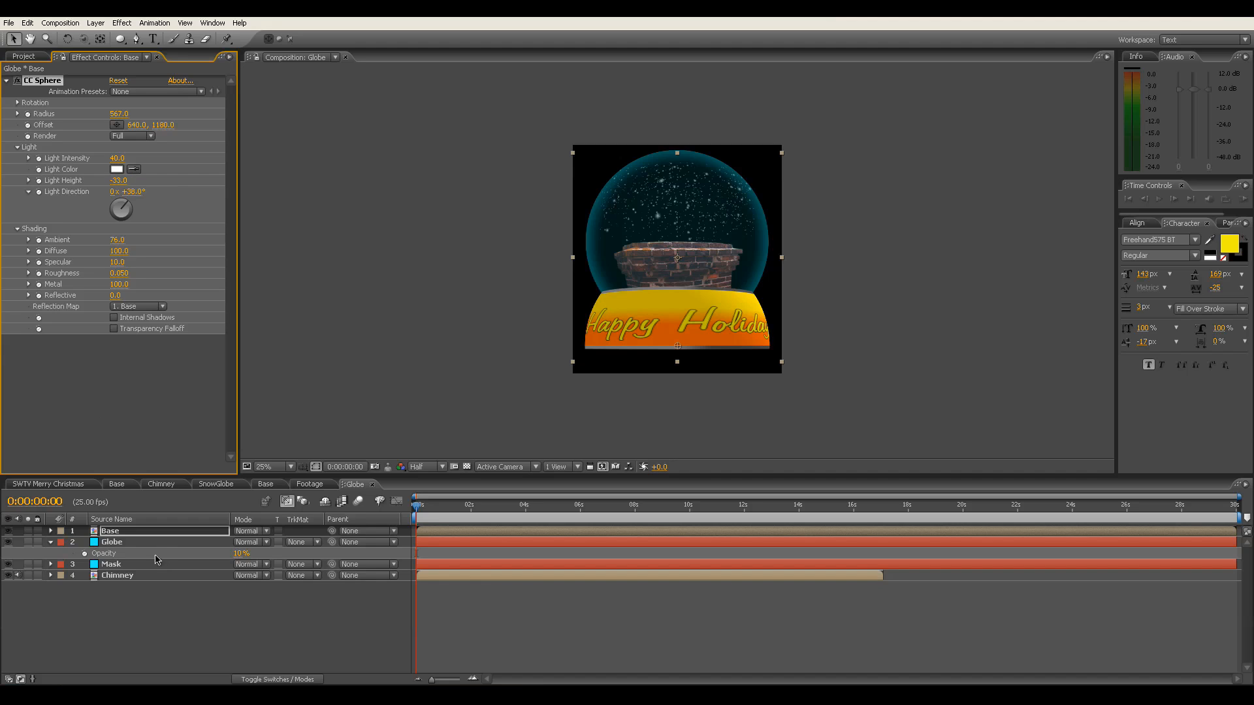
Set the base sphere's shading Diffuse to 66 and Specular to 71, and deselect the layer.
click(120, 252)
text(66)
key(Return)
click(118, 263)
key(Return)
click(202, 638)
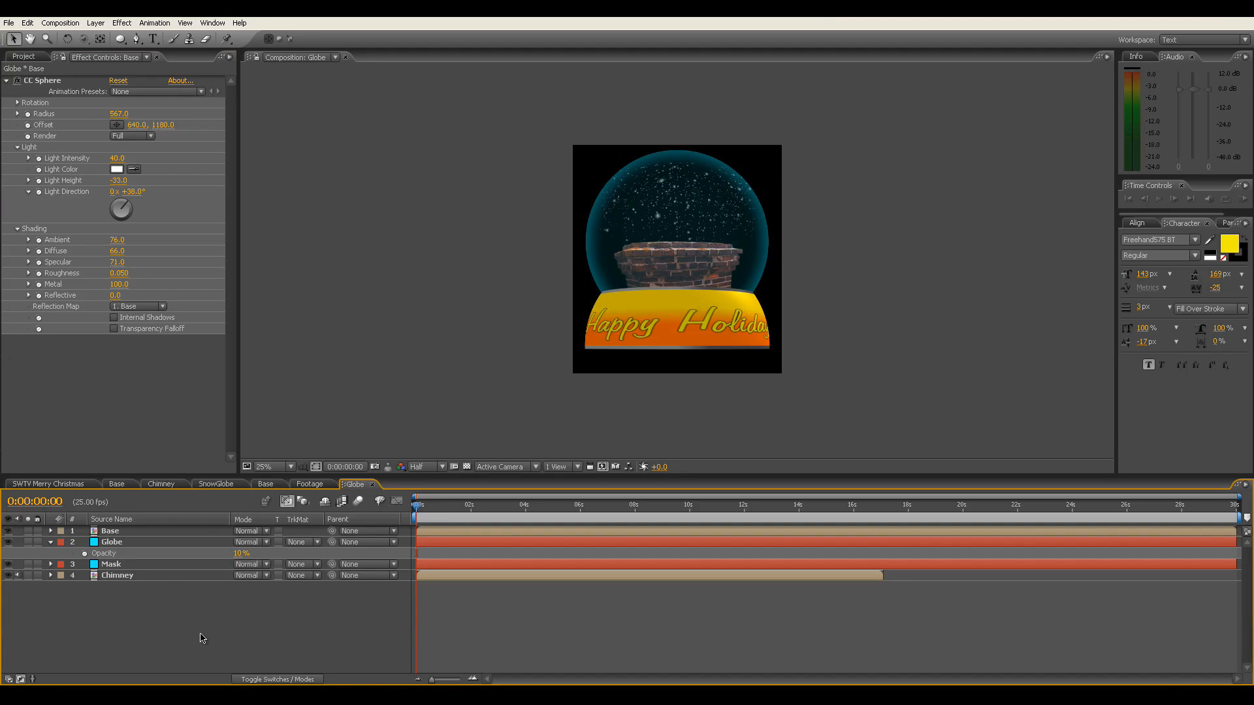
click(97, 363)
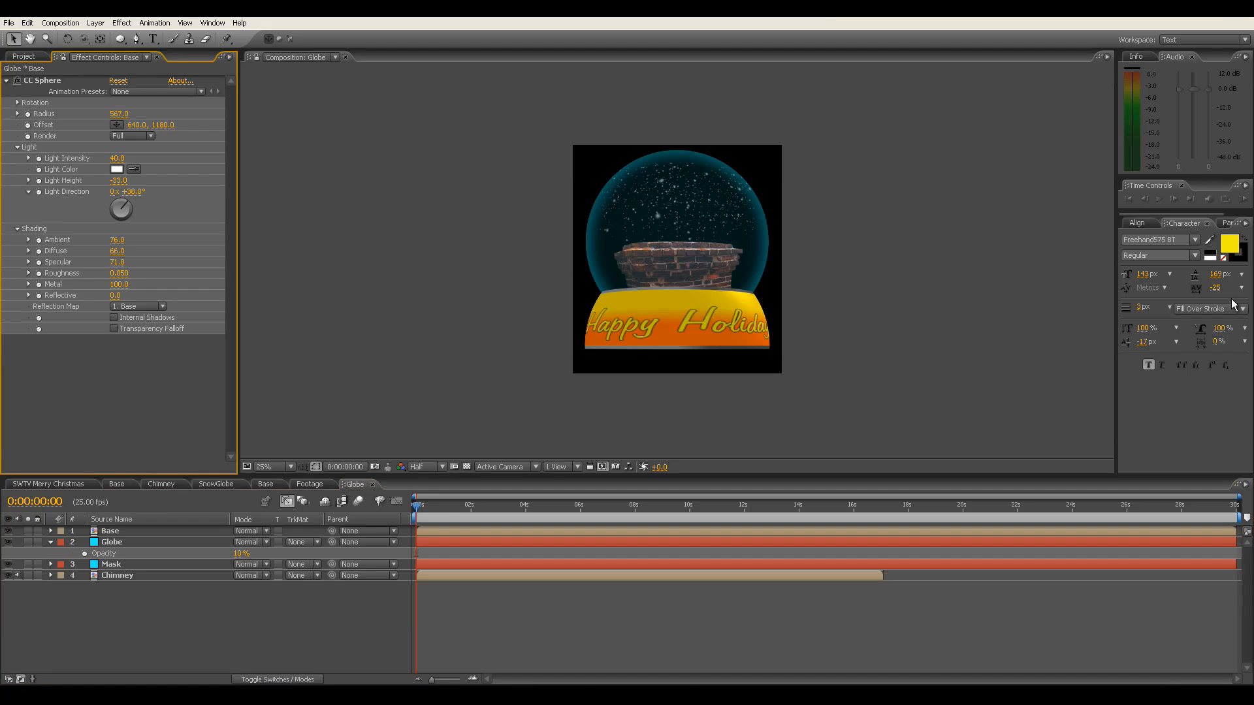
Switch back to the Effects workspace and search the effects for "cc light".
click(1242, 40)
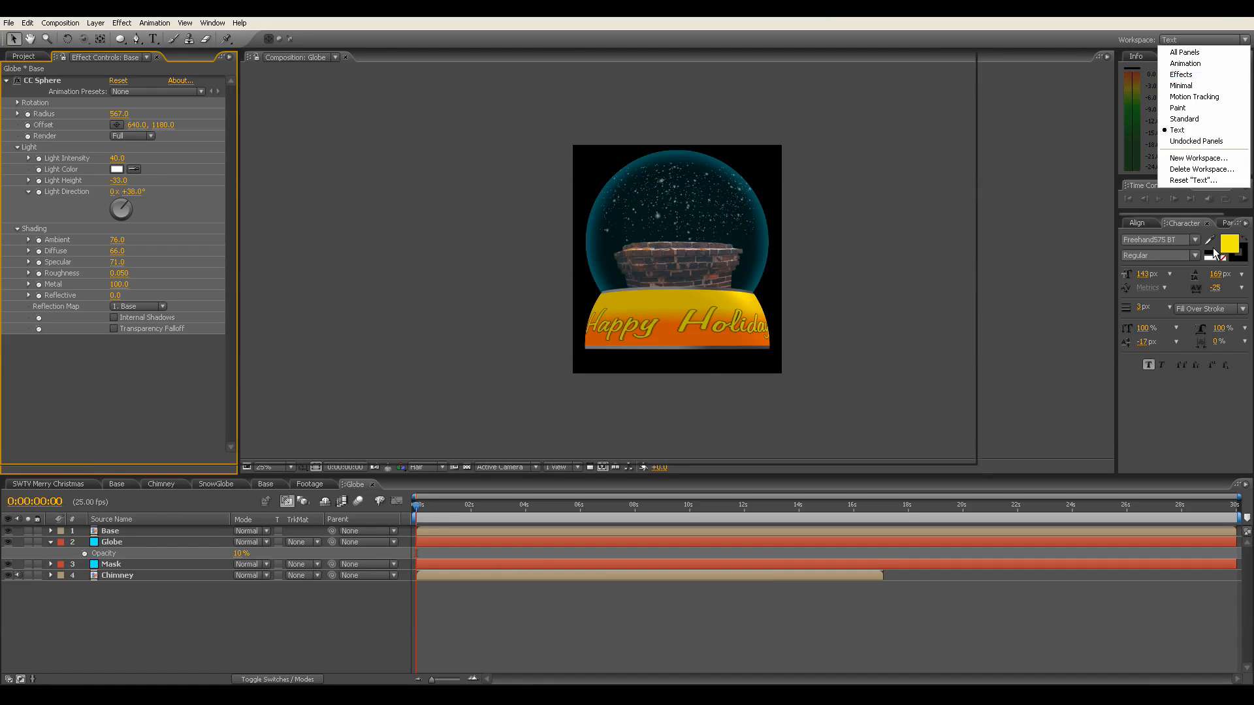
click(1181, 75)
click(1190, 290)
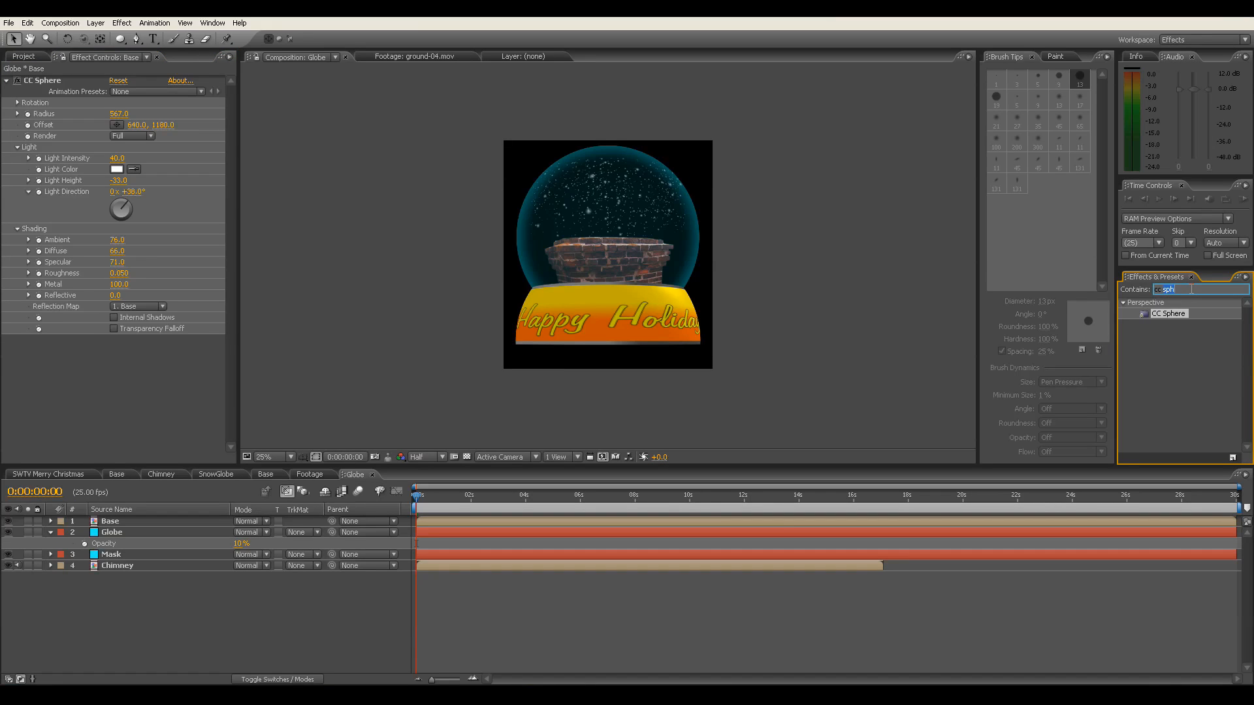
text(light)
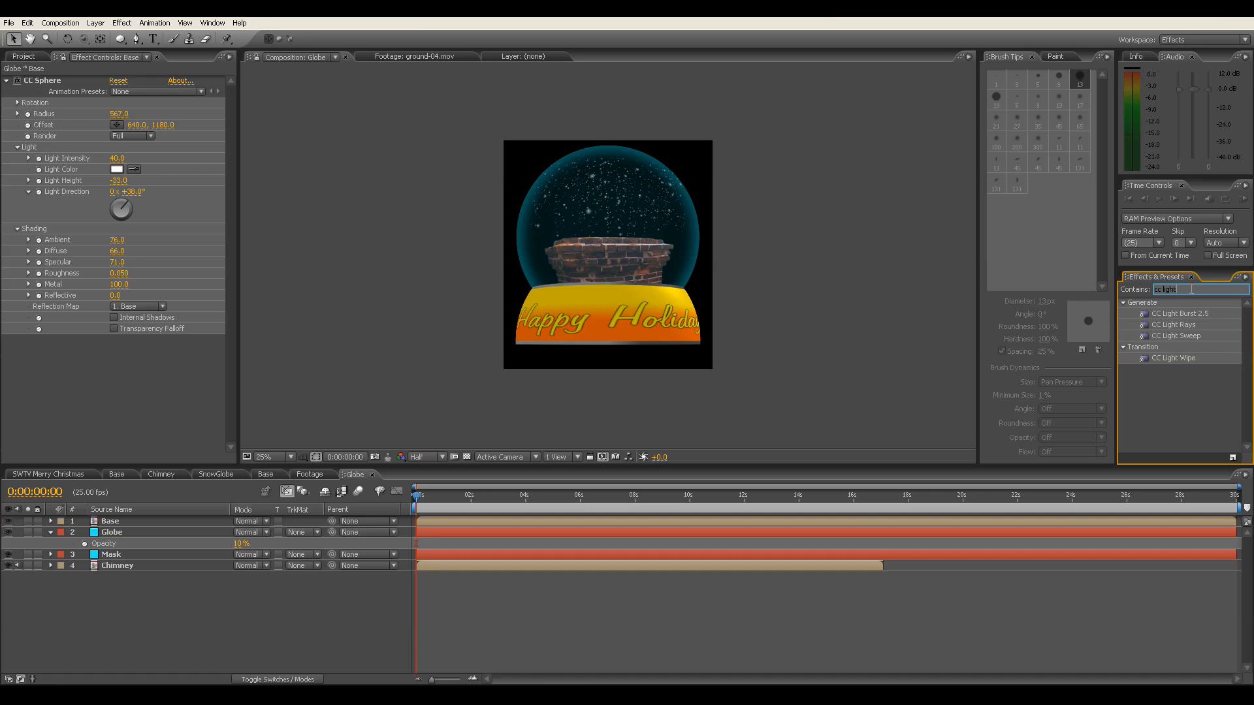
Apply CC Light Sweep to the Base layer and place its center on the base's upper edge at 968, 840.
drag(1182, 335, 92, 367)
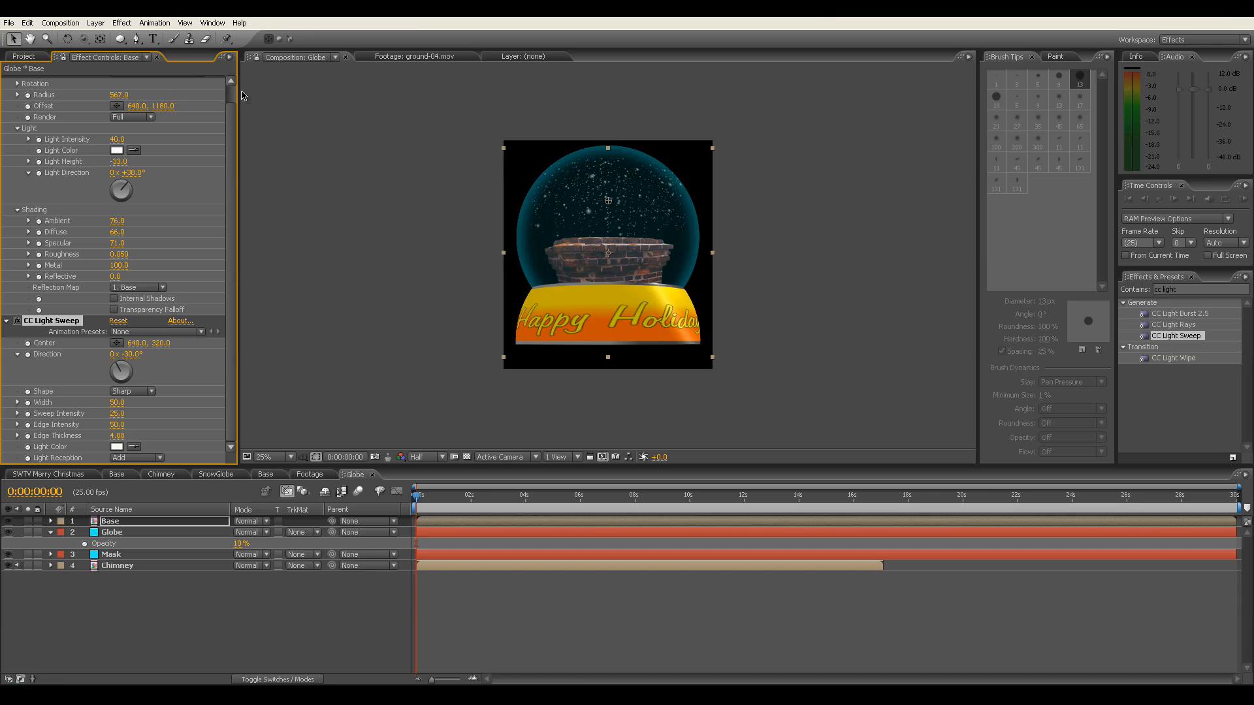
scroll(236, 99, up, 2)
click(7, 82)
click(83, 267)
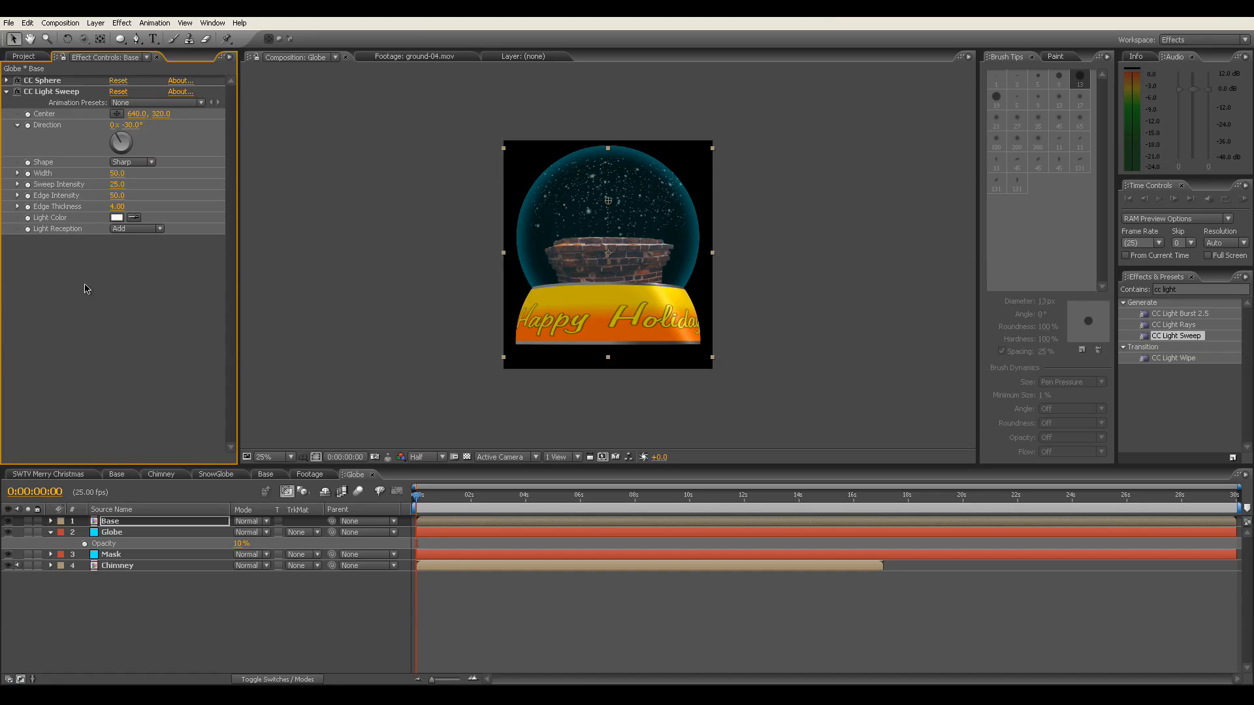
click(56, 92)
click(118, 114)
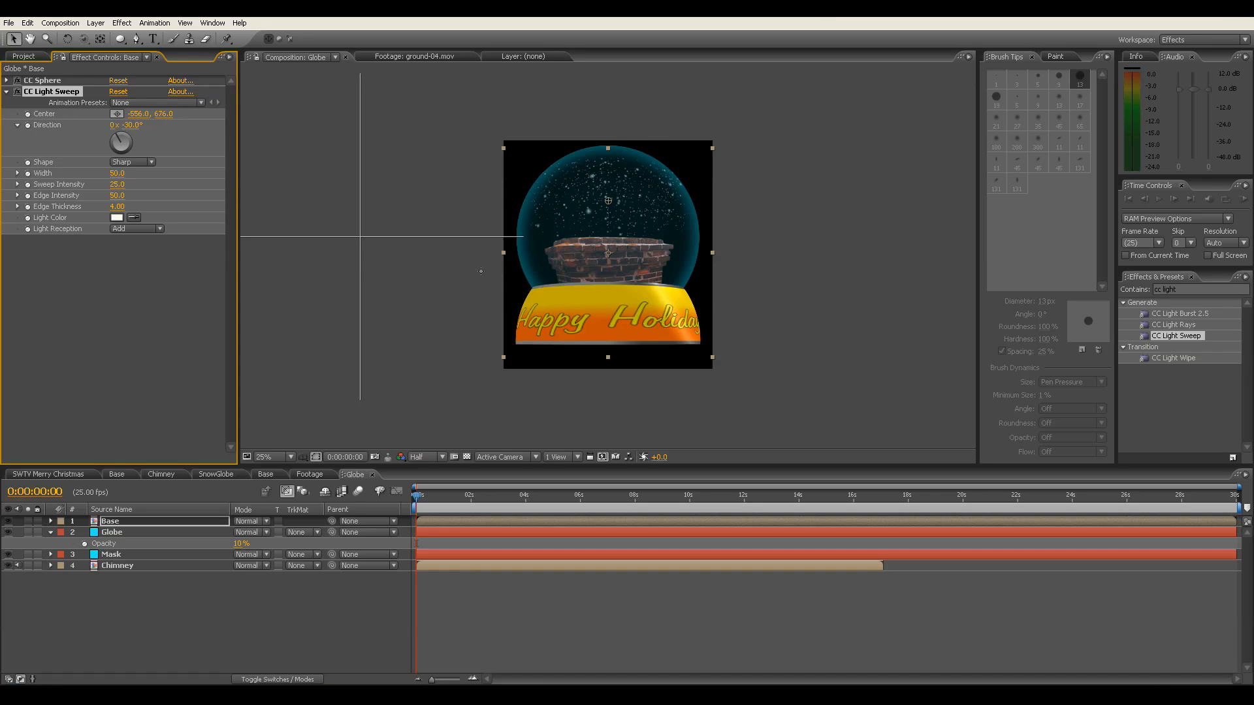
click(661, 285)
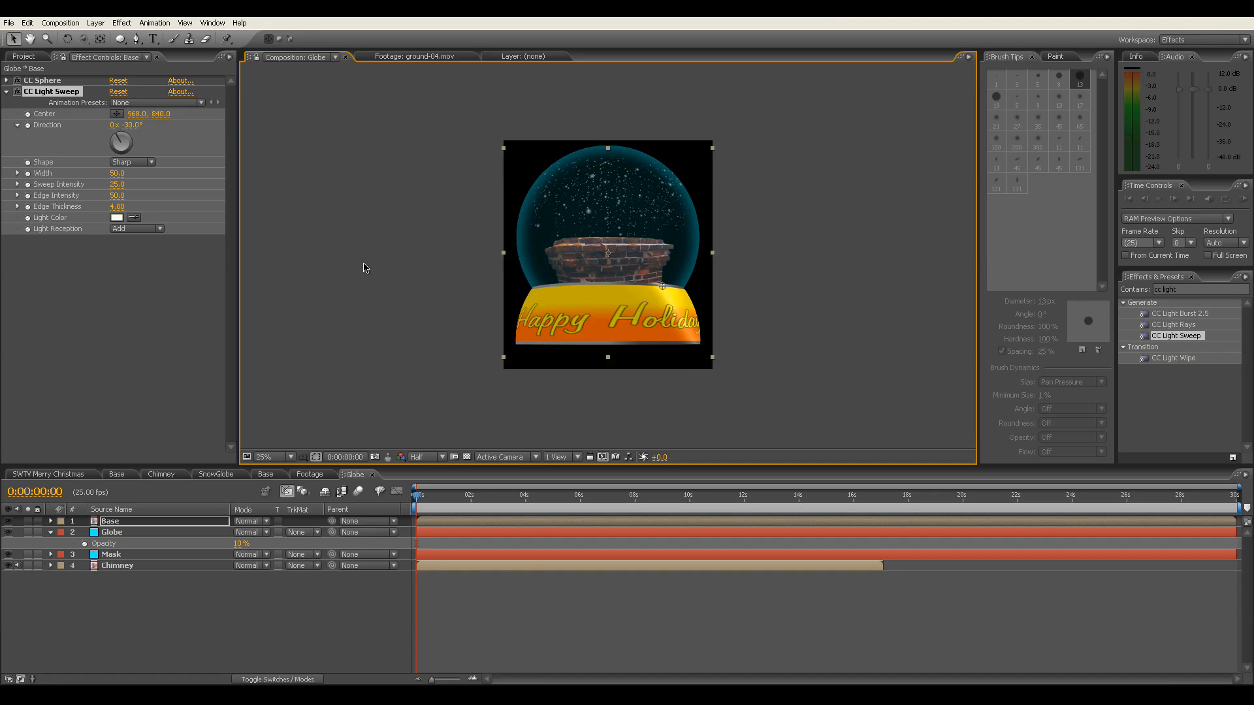
Set the light sweep's shape to Smooth, direction to -13° and width to 36, and deselect the layer.
click(148, 164)
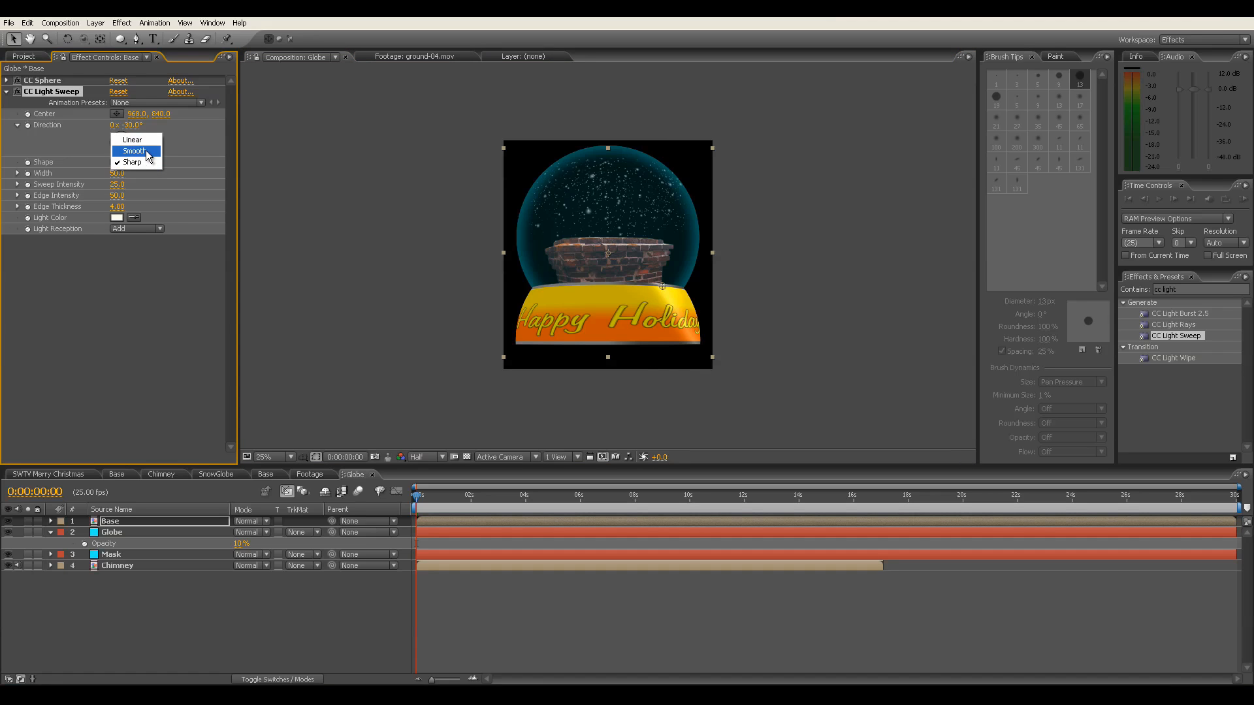
click(146, 152)
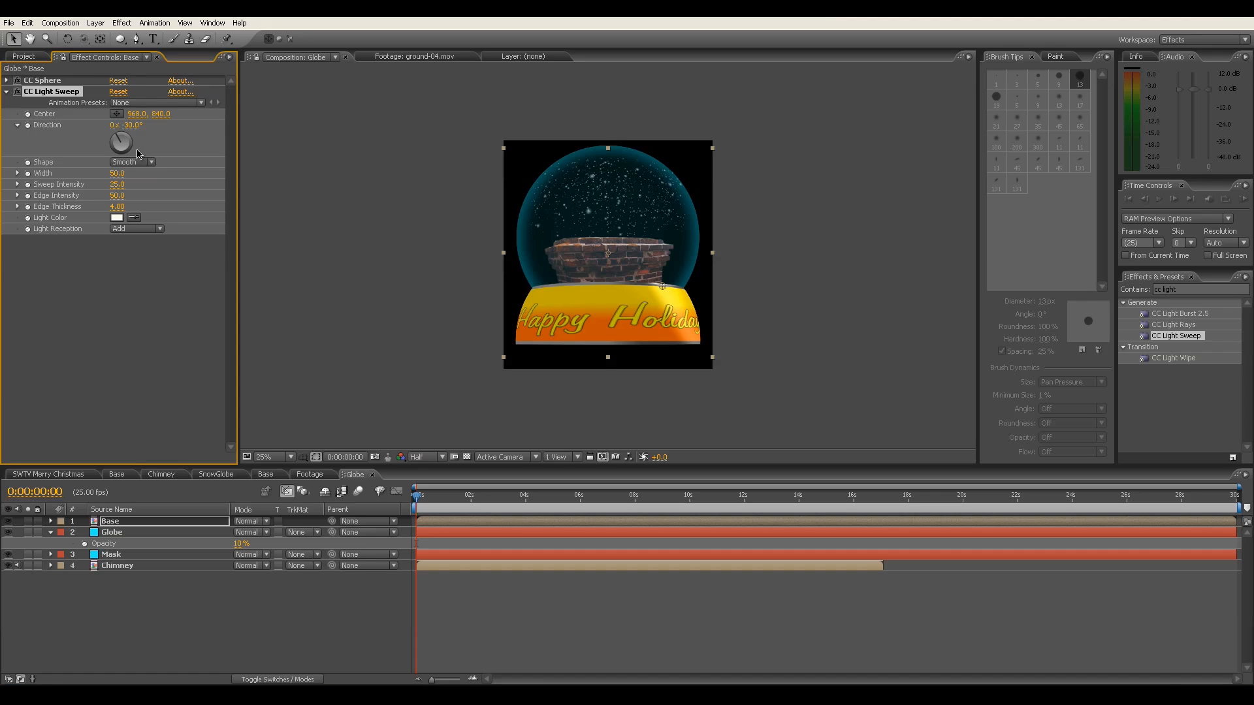
drag(119, 174, 95, 165)
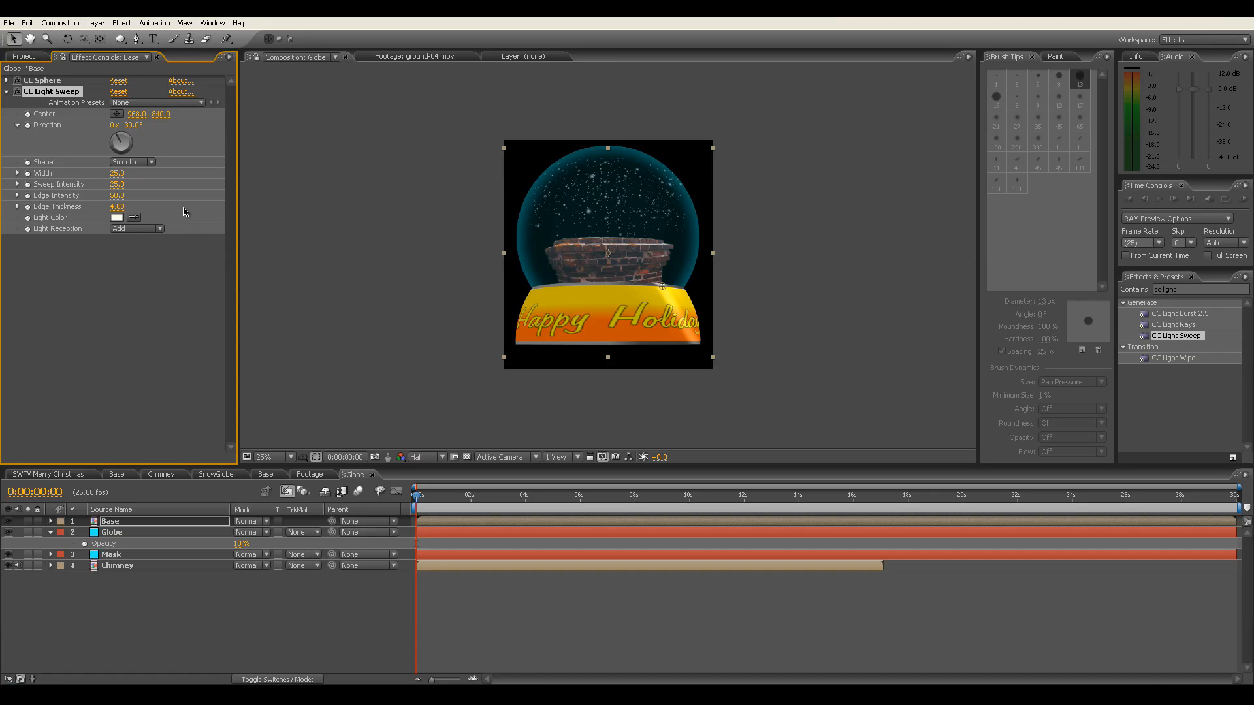
drag(120, 139, 121, 142)
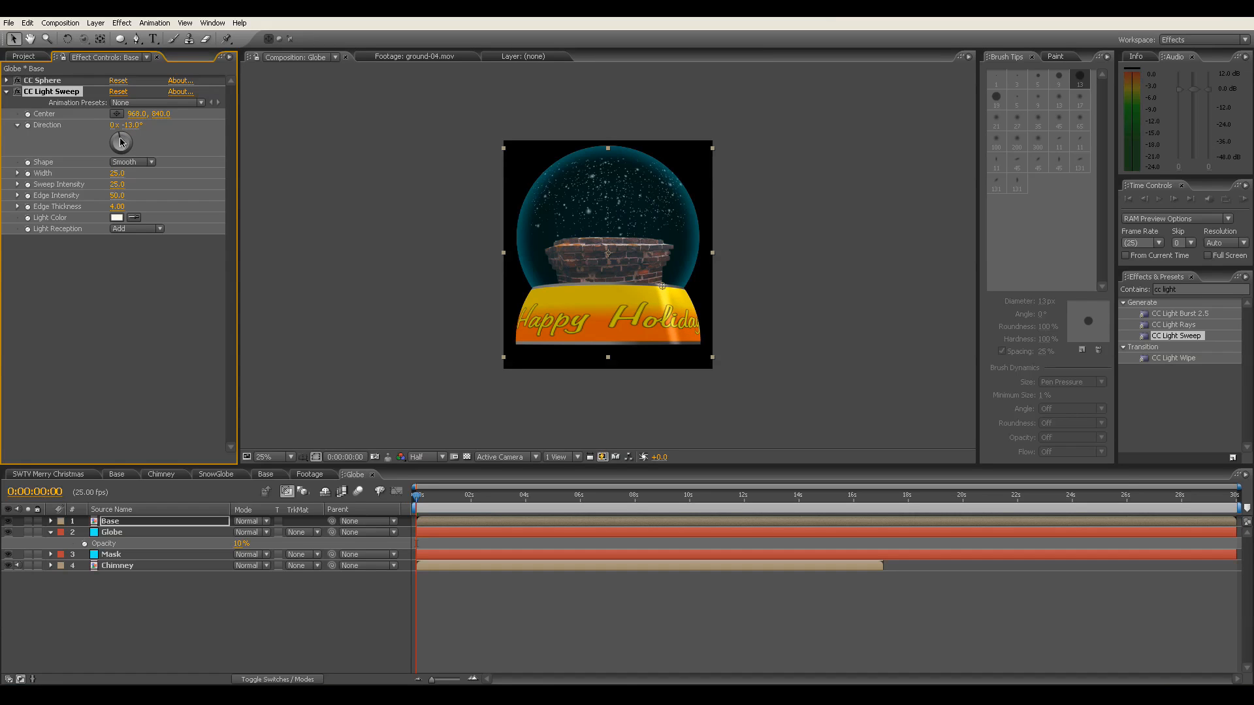
drag(118, 175, 124, 172)
click(164, 343)
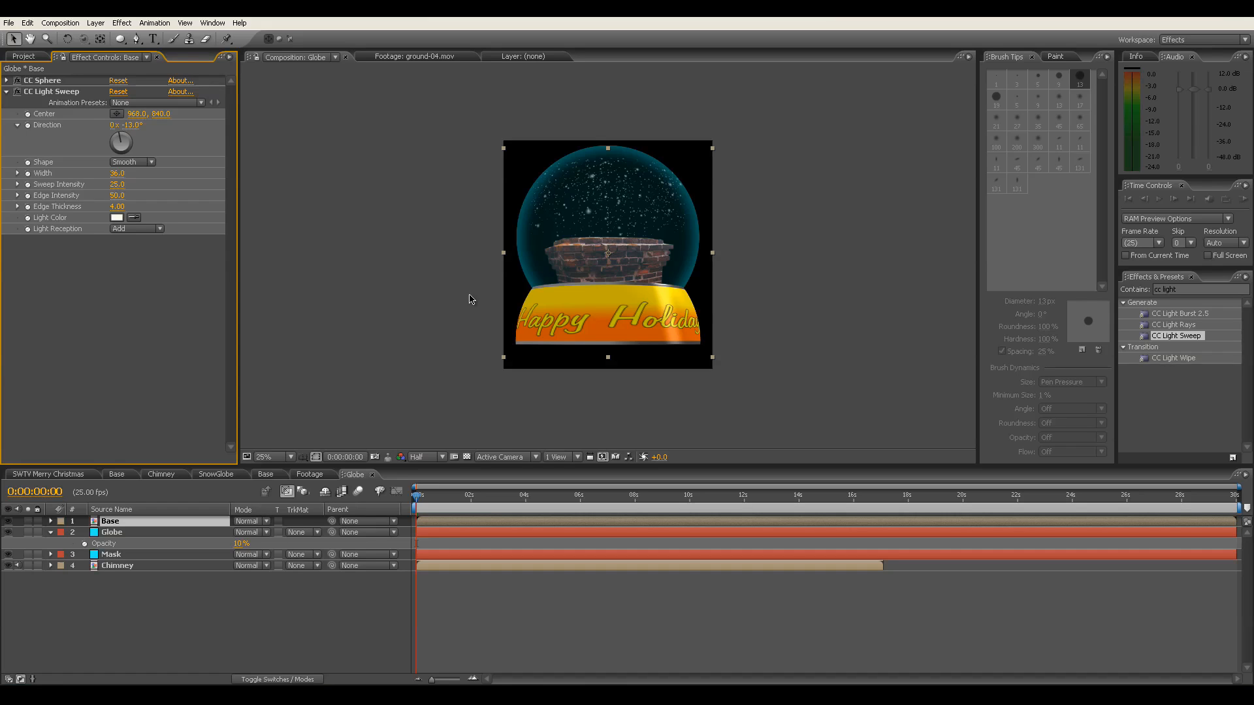
click(181, 610)
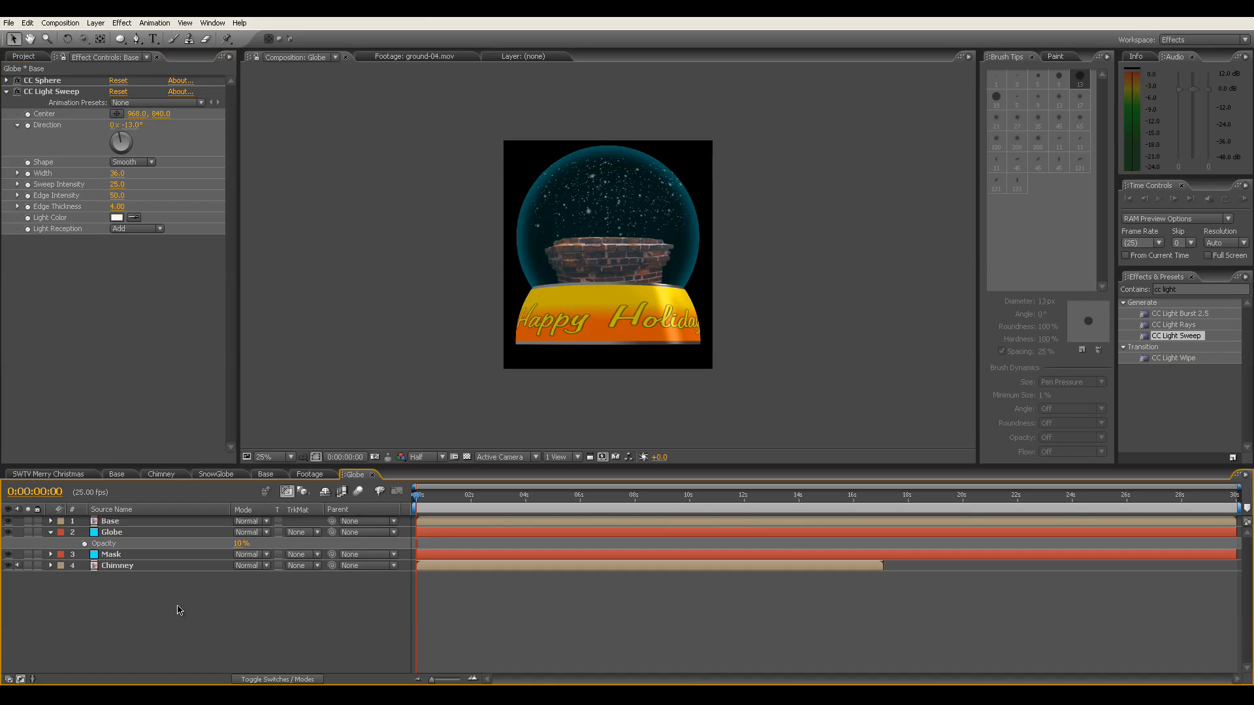
Duplicate the Base layer, move the copy below Chimney, and delete the CC Light Sweep from the copy.
click(114, 523)
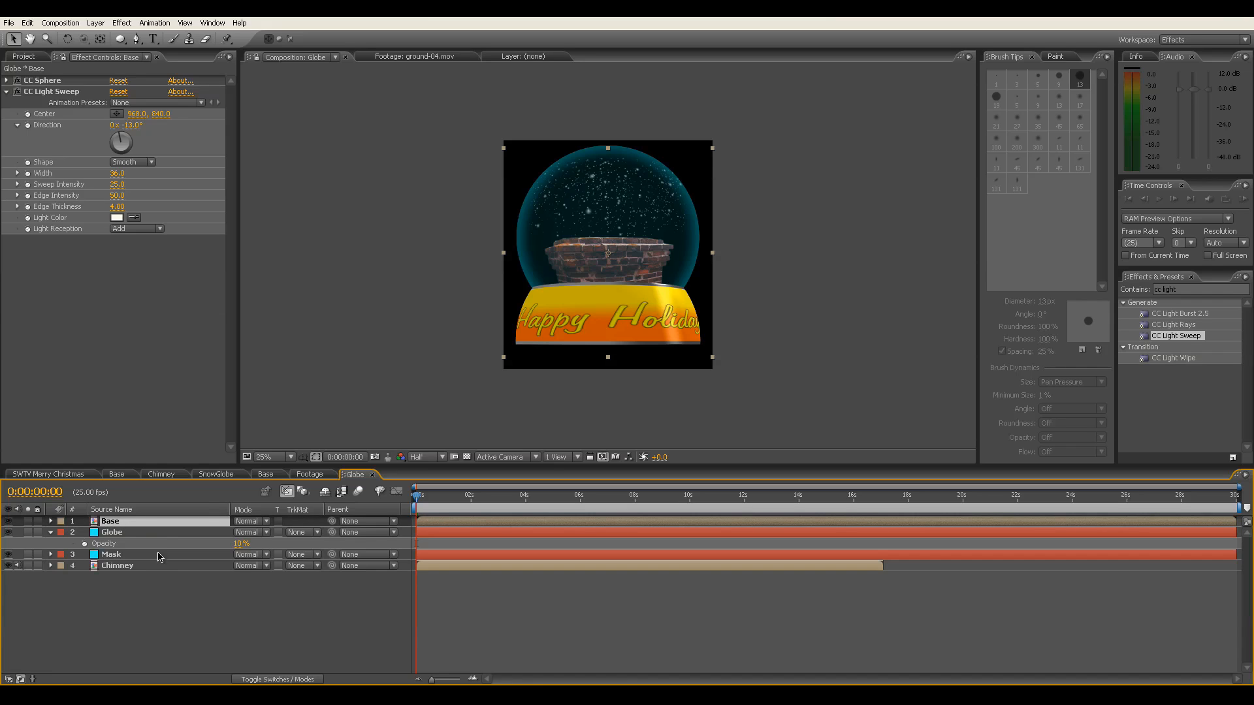
key(ctrl+d)
drag(134, 534, 132, 581)
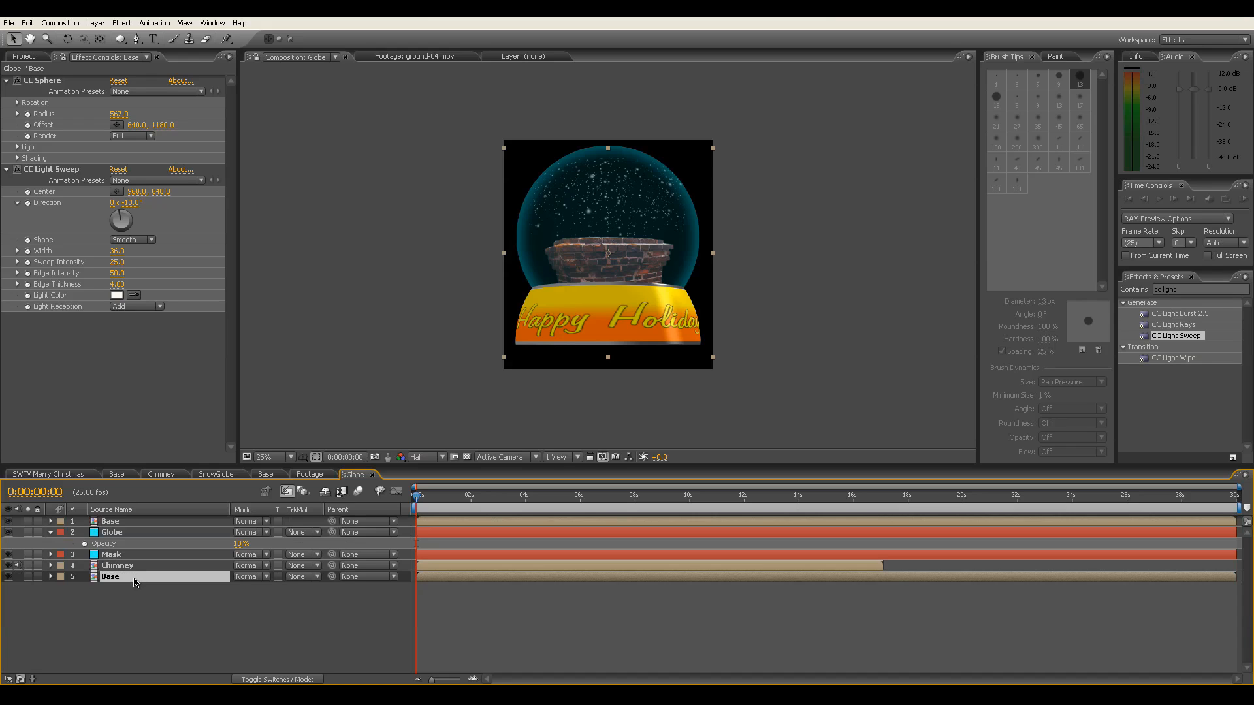
click(76, 171)
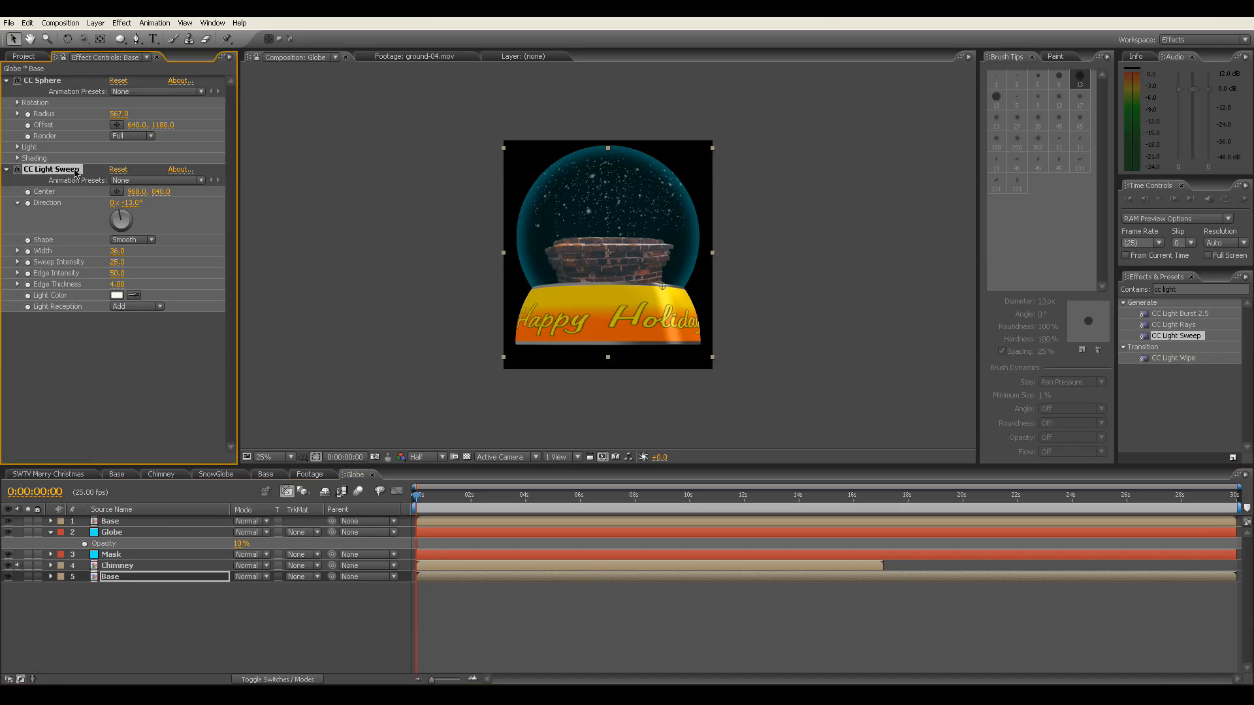
key(Delete)
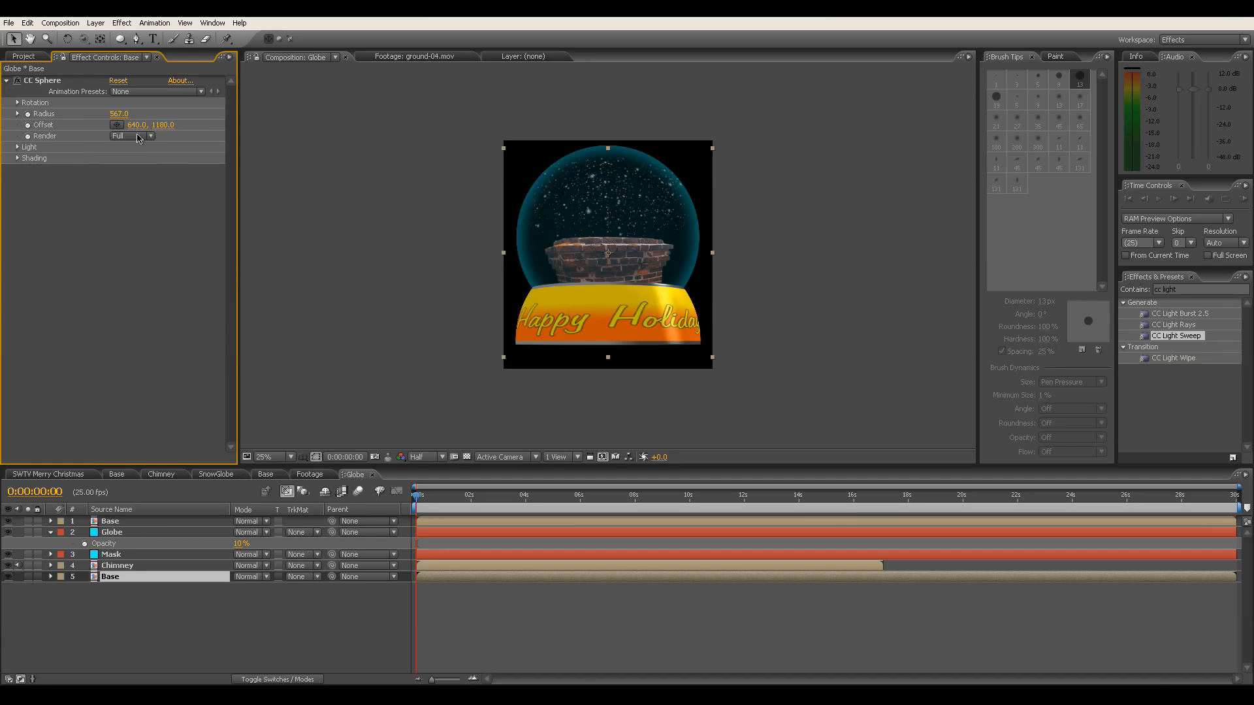
Set the CC Sphere render mode of the topmost Base layer to Outside, trying Inside first.
click(136, 521)
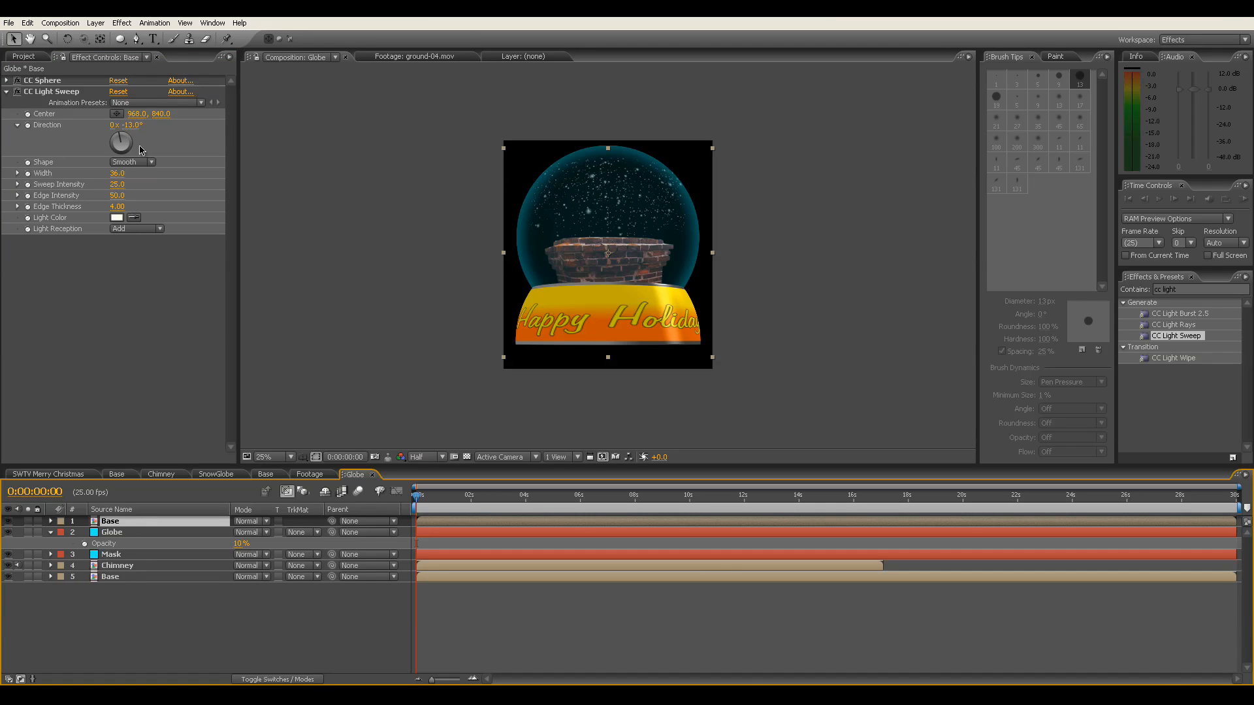
click(7, 81)
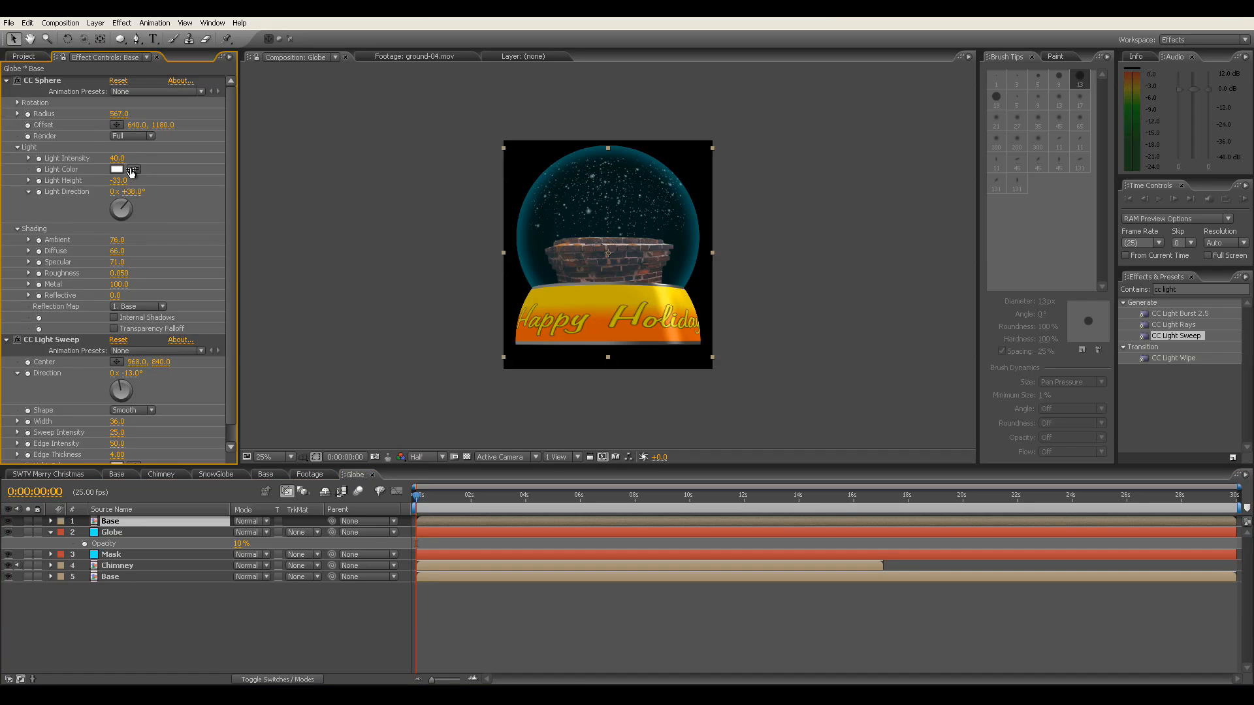
click(141, 137)
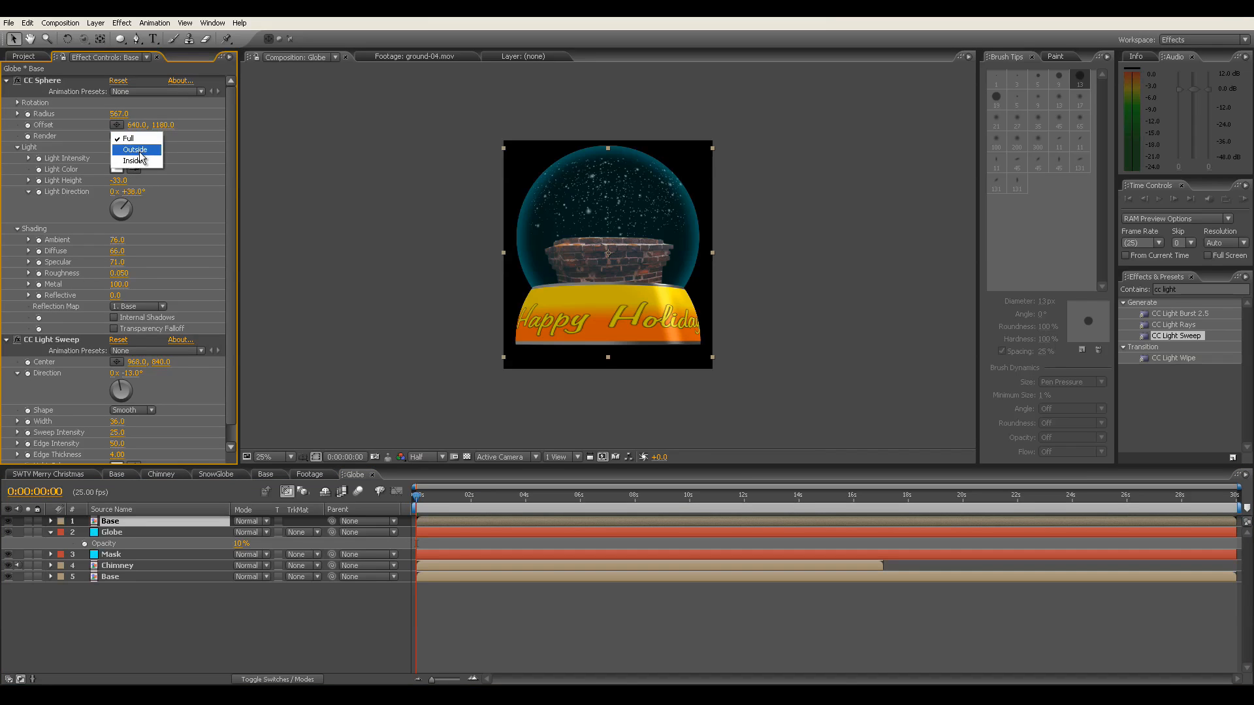
click(137, 161)
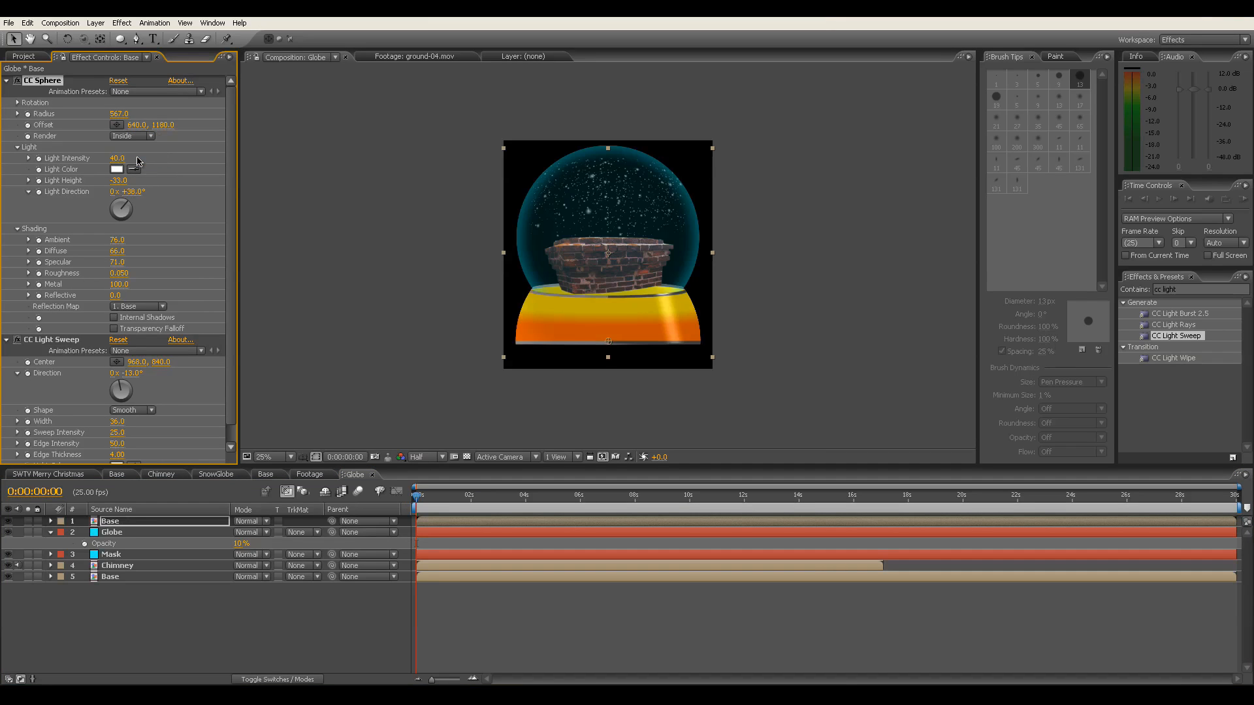
click(137, 136)
click(136, 126)
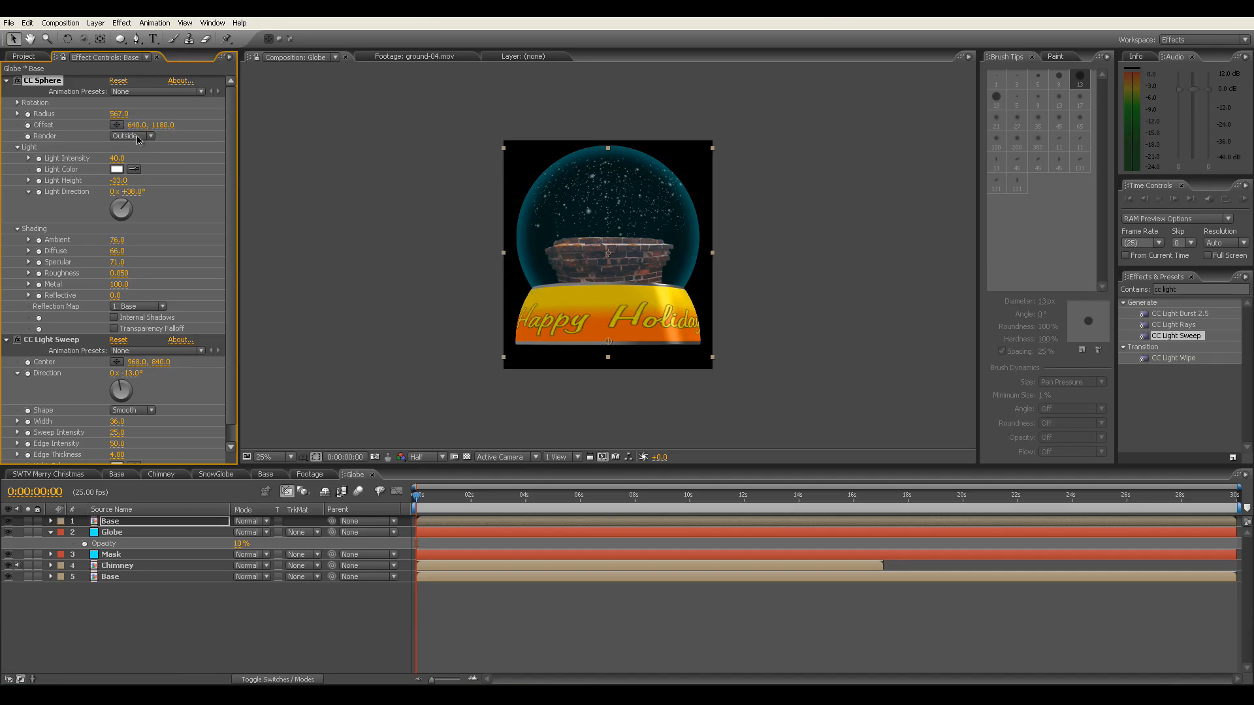
Set the CC Sphere render mode of the Base copy below Chimney to Inside, and deselect the layer.
click(132, 579)
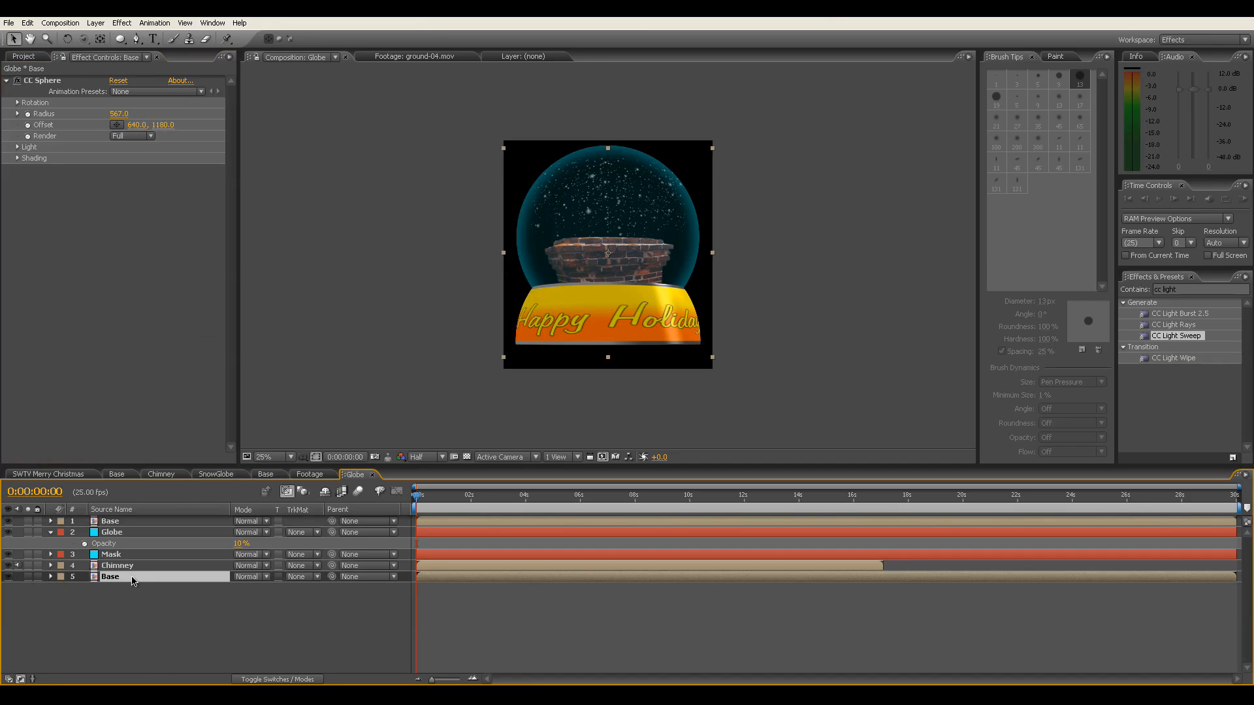
click(138, 136)
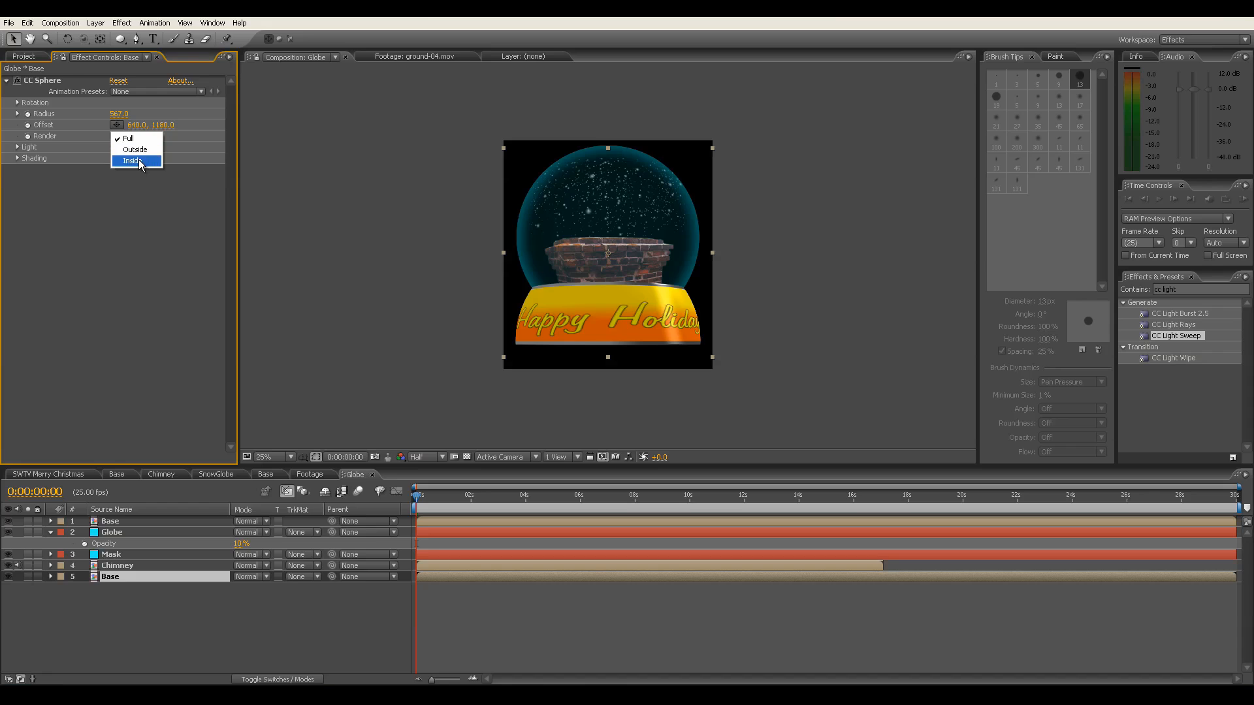
click(139, 162)
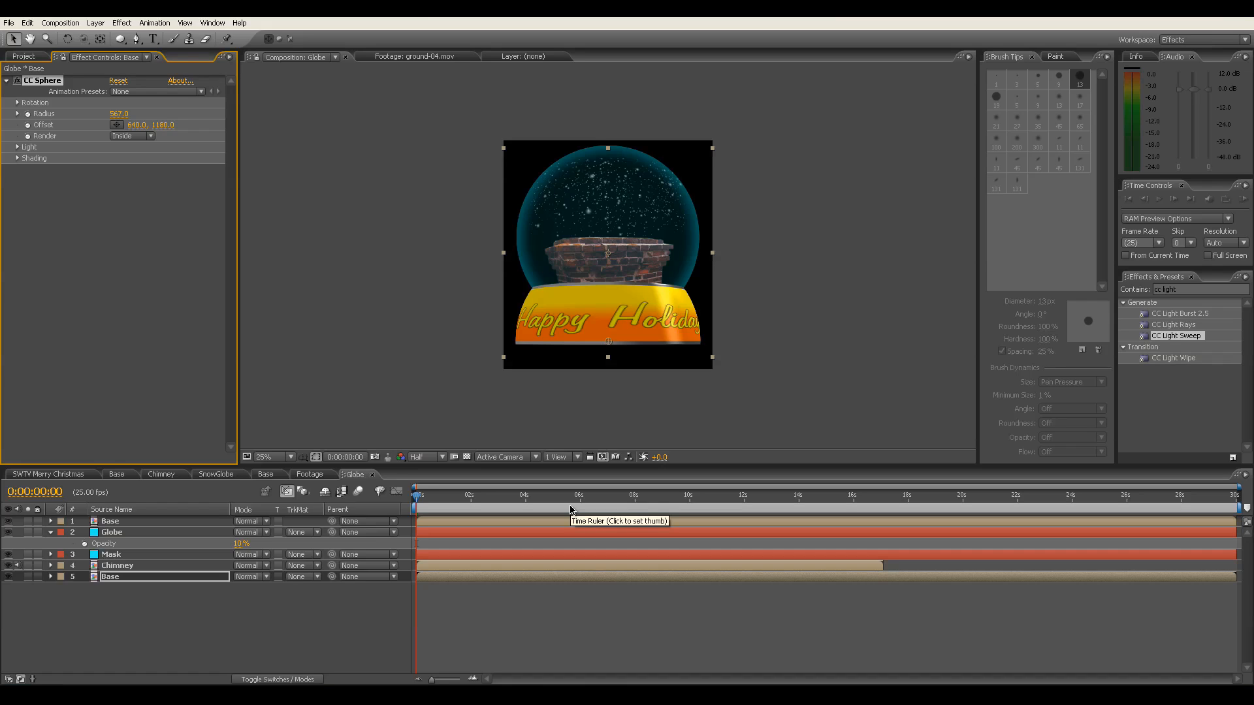
click(157, 602)
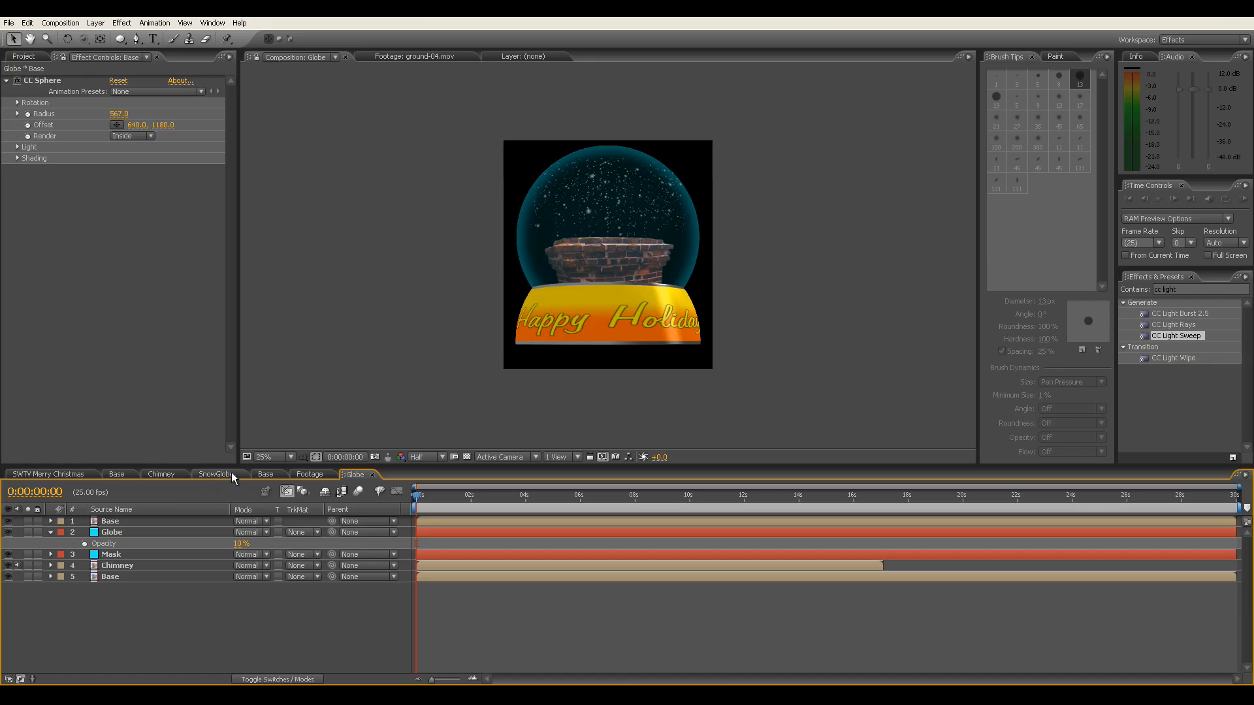
Try moving the Happy Holidays text and Shape Layer 1 higher in the Base composition, and check the effect in Globe.
click(265, 474)
click(174, 550)
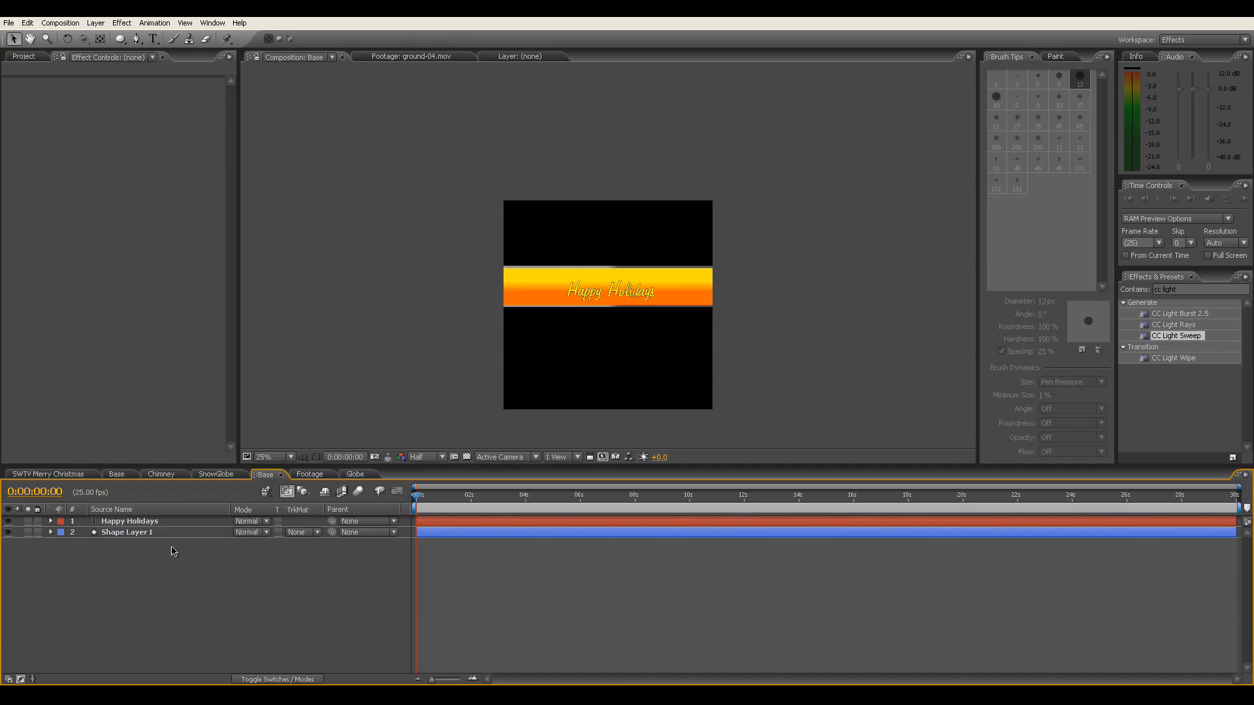
key(ctrl+a)
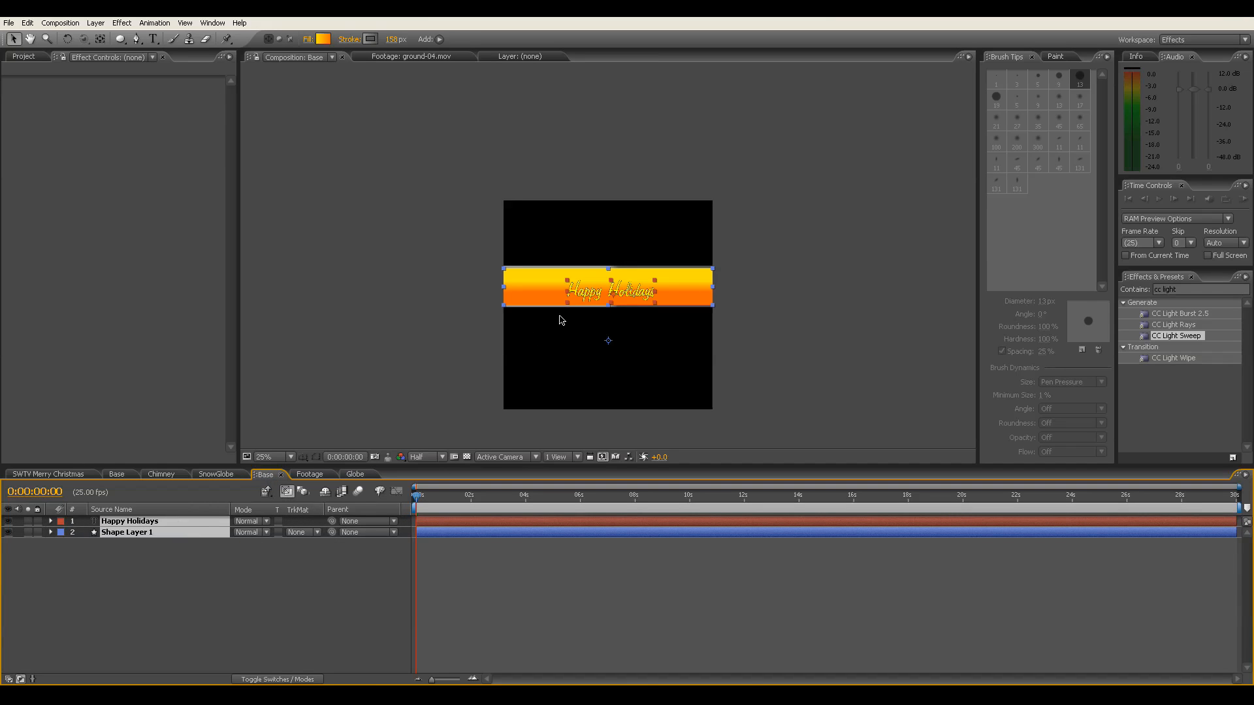
drag(583, 297, 579, 260)
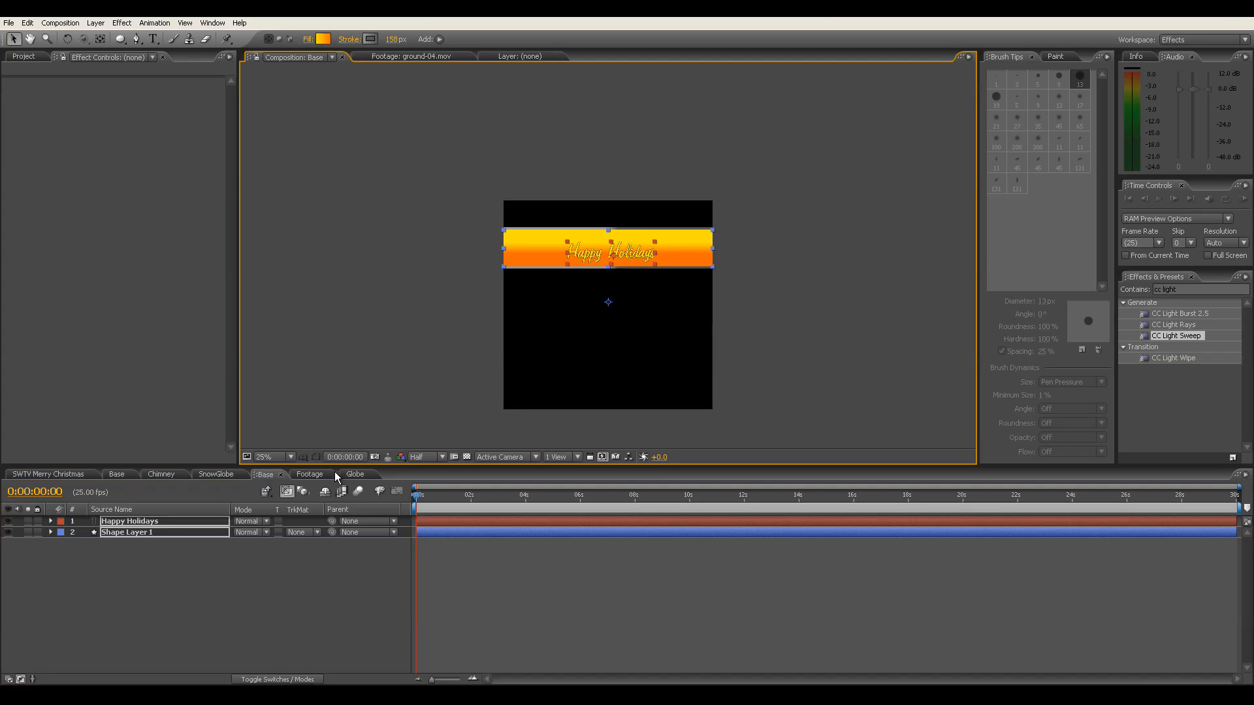
click(310, 475)
click(356, 475)
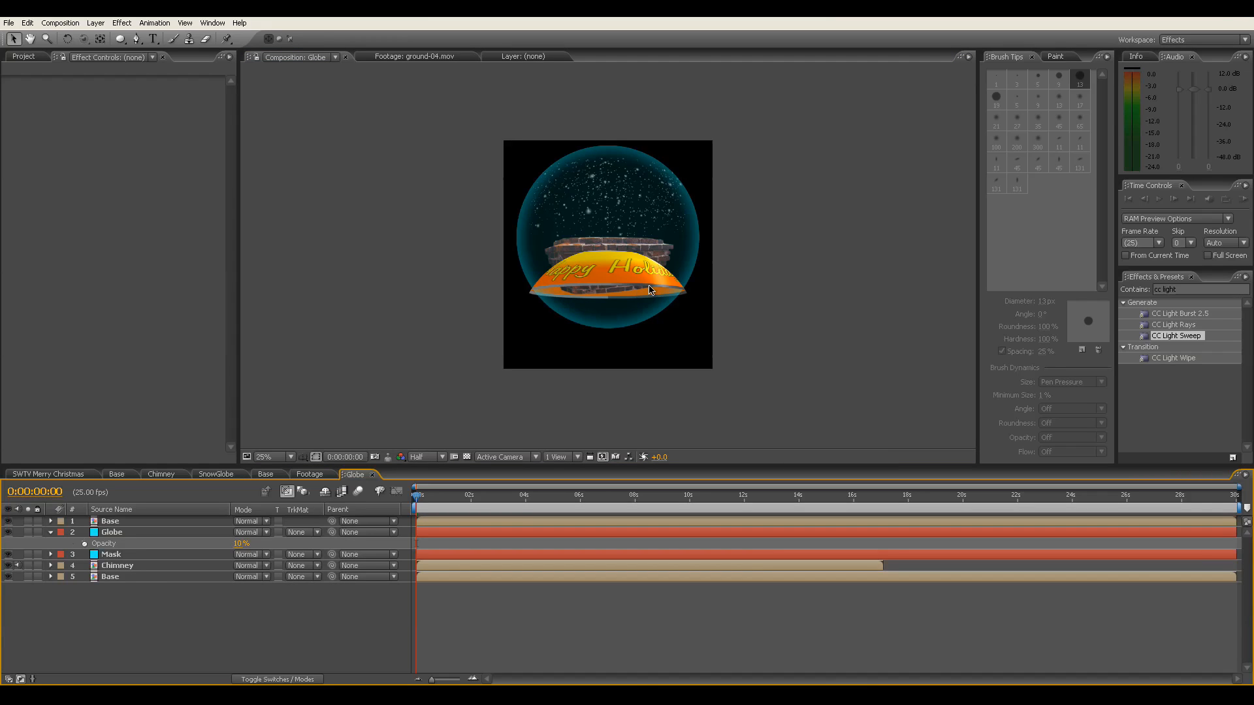
Undo the upward move of the text and shape layers in the Base composition.
click(269, 475)
click(292, 585)
click(292, 585)
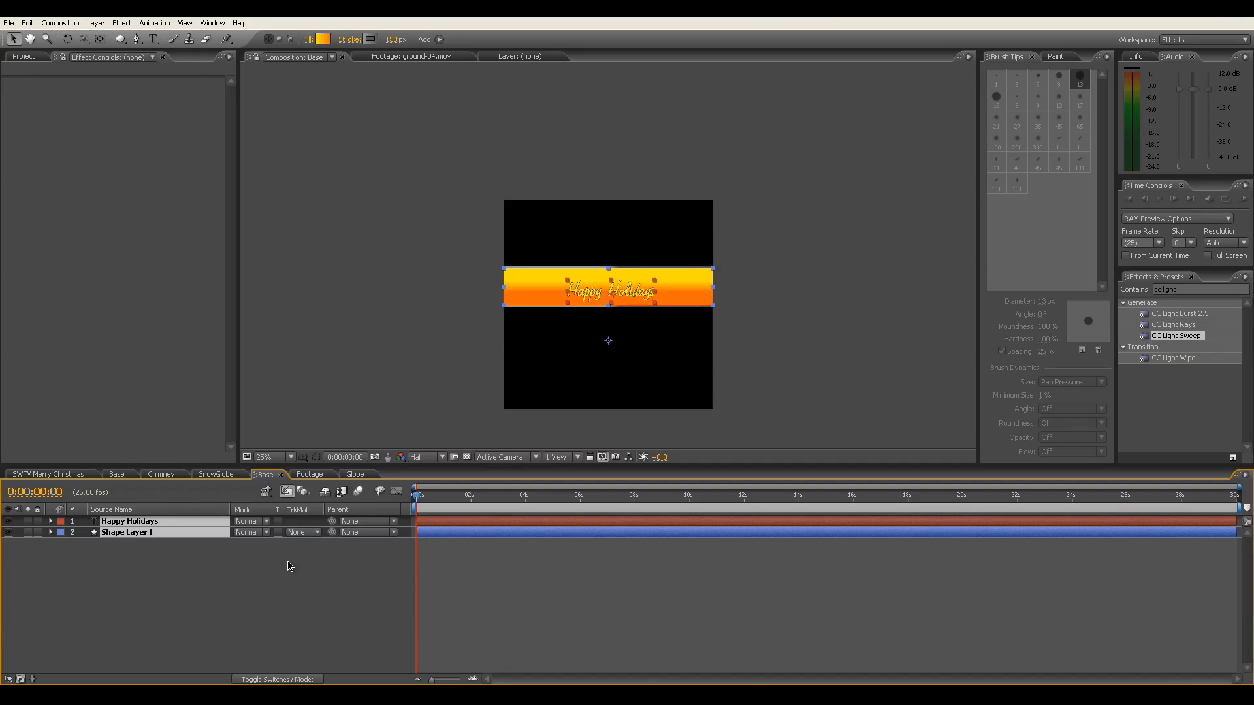
Return to the Globe composition and preview the assembled snow globe at 0:00:08:16.
click(356, 475)
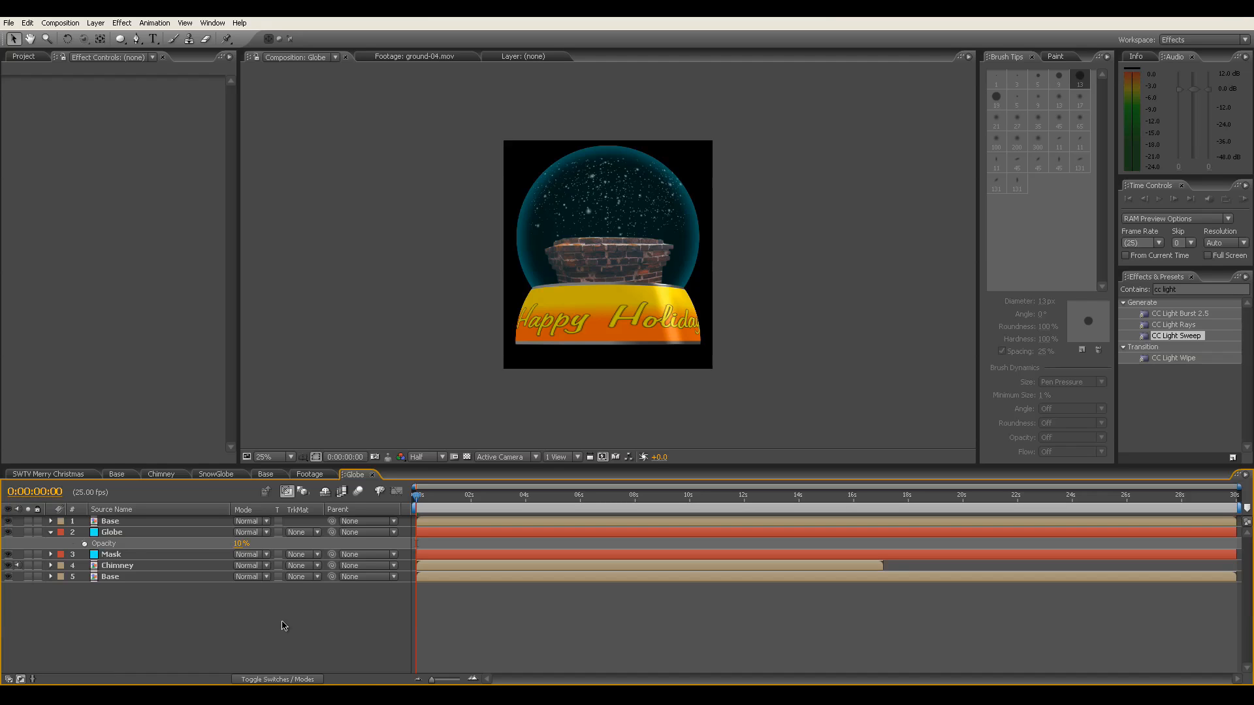
drag(430, 494, 526, 500)
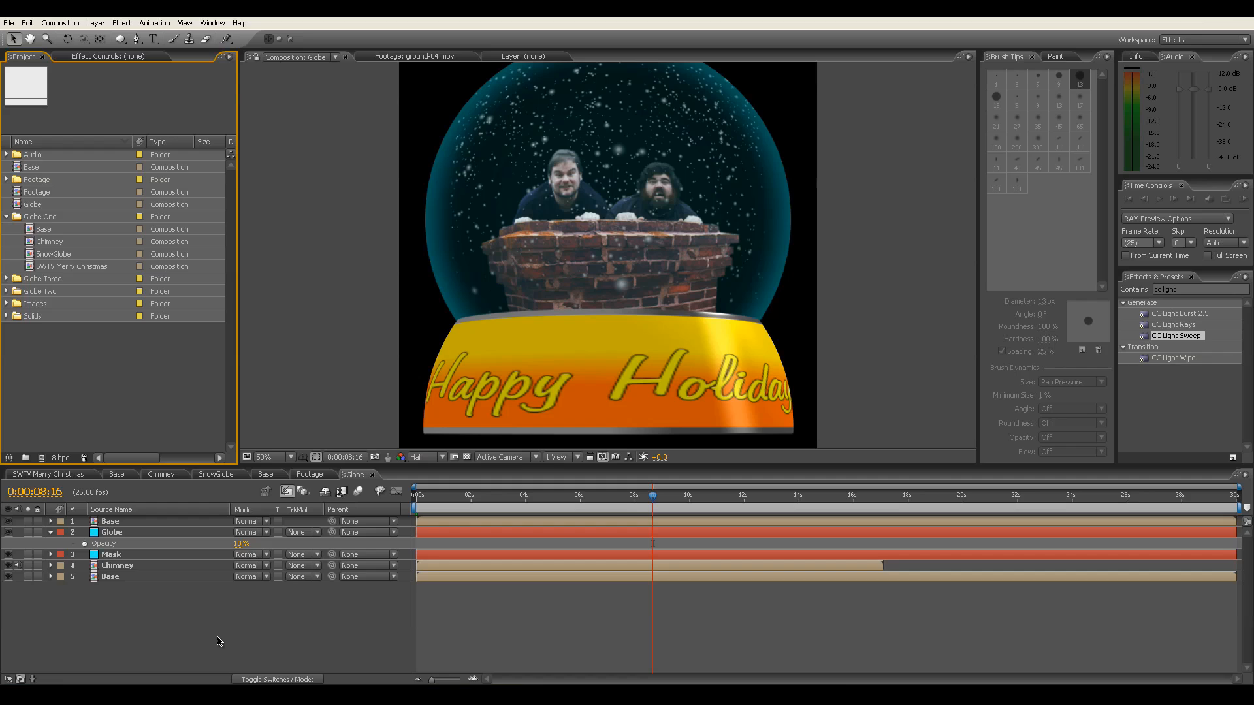
click(218, 641)
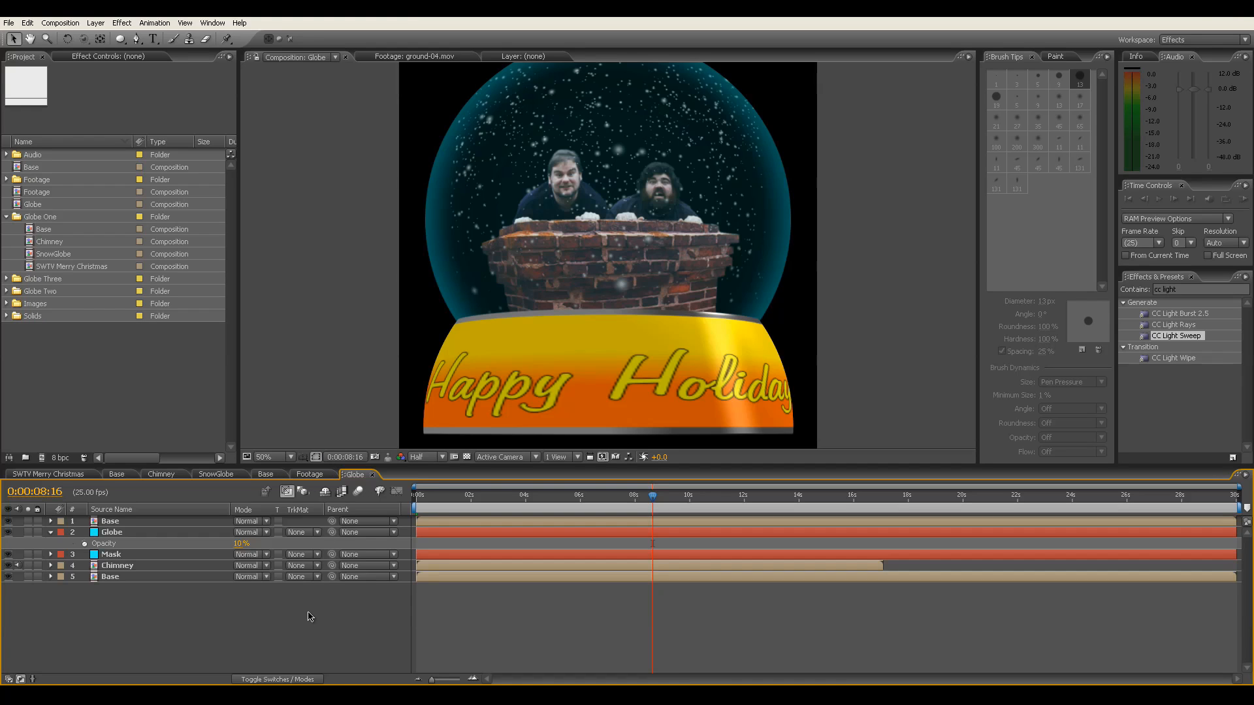
Open the SWTV Merry Christmas composition and review its opening frames up to 0:00:01:20.
click(53, 475)
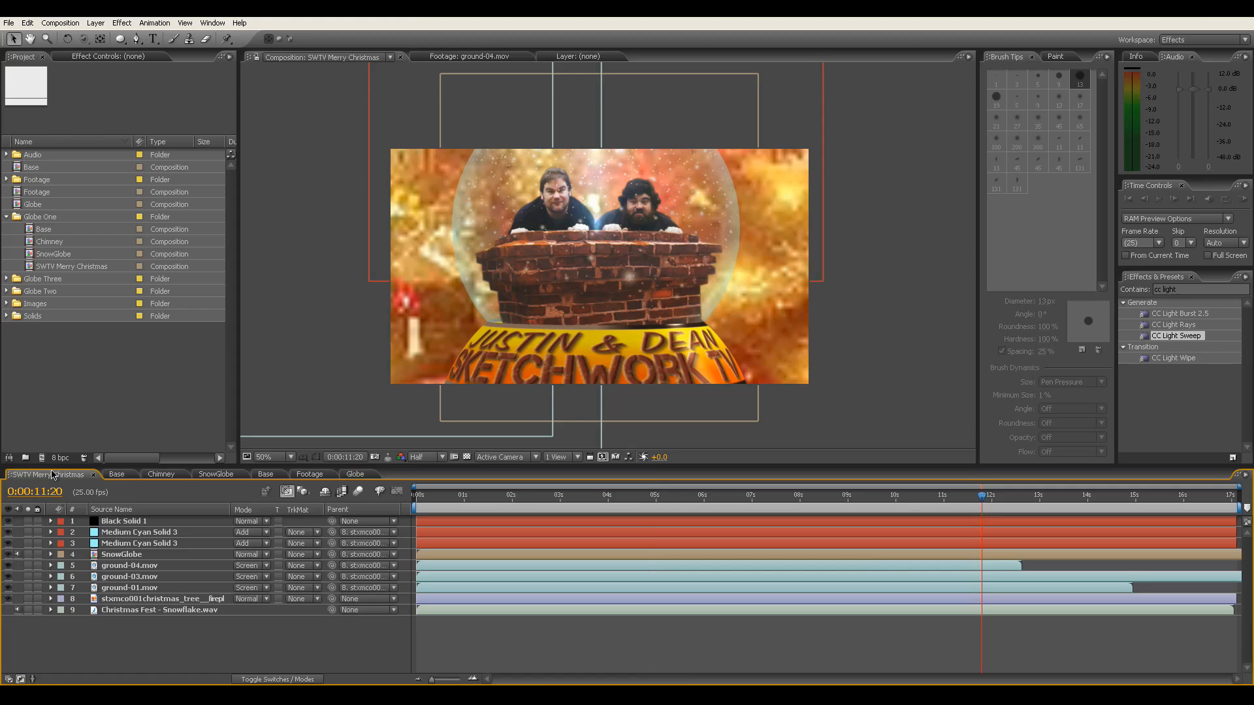
click(419, 501)
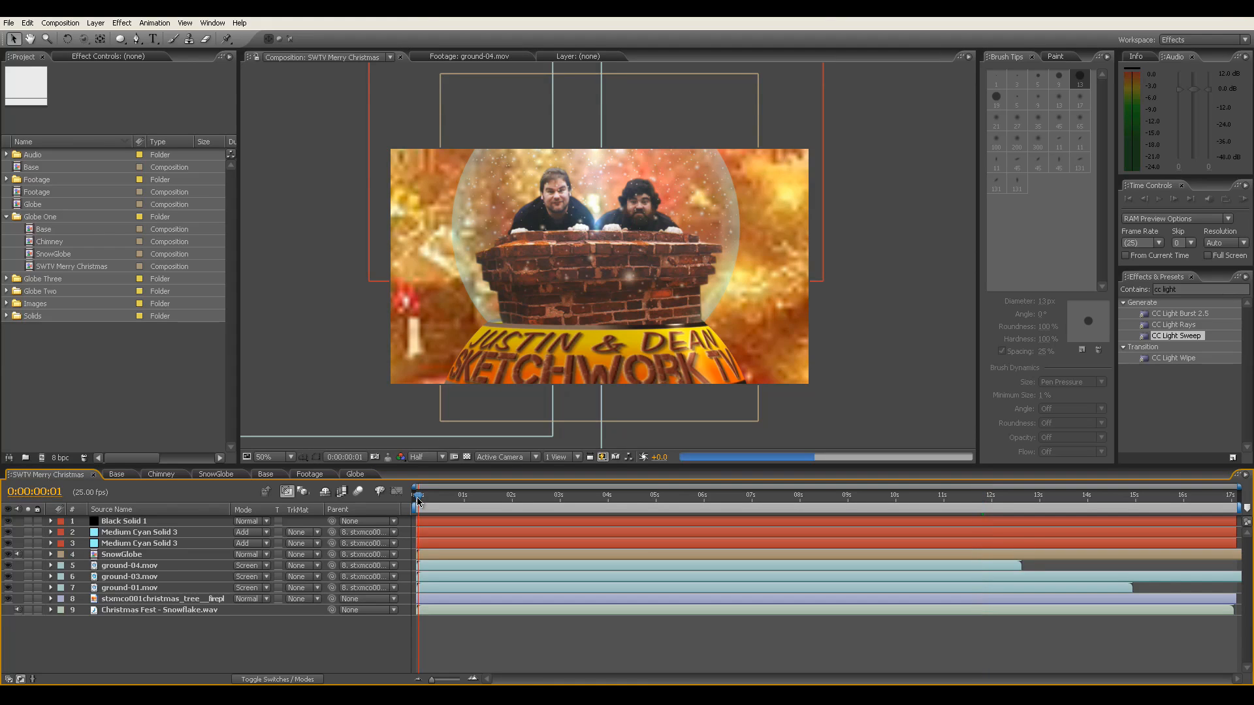
click(489, 501)
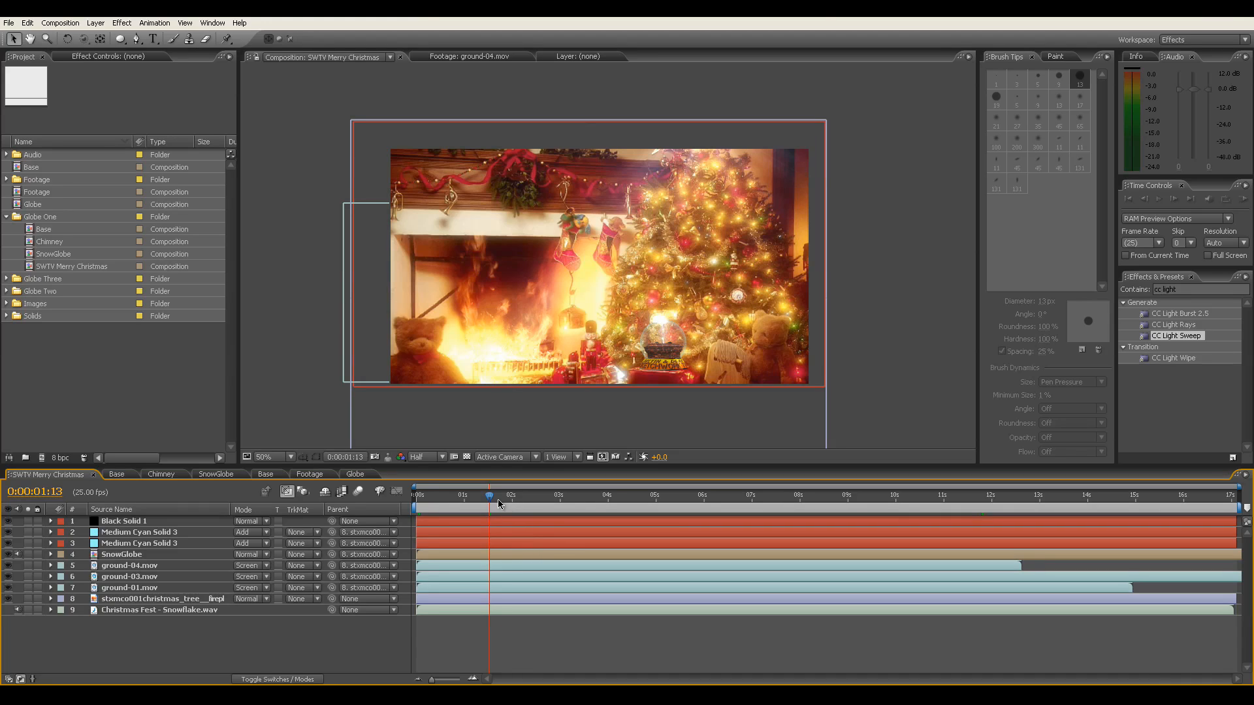
drag(494, 499, 507, 499)
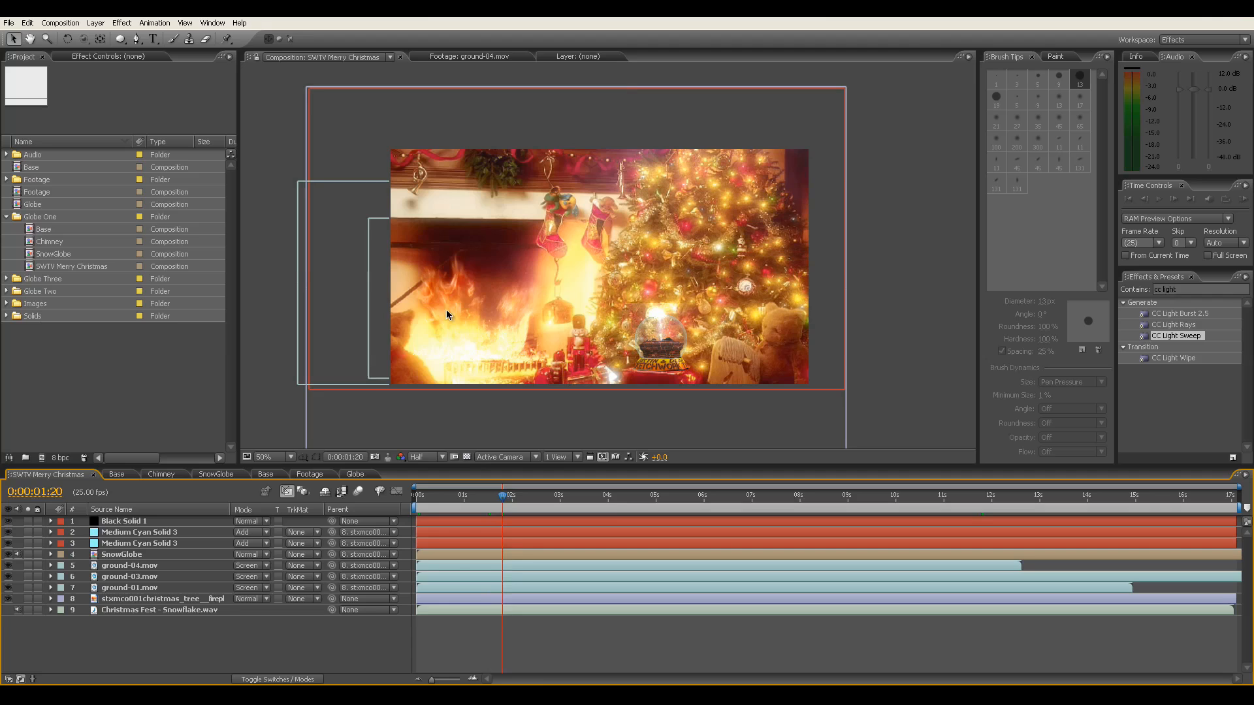
Review the SWTV Merry Christmas composition from its opening frame to the snow globe close-up at 0:00:05:06, ending at 0:00:02:01.
drag(503, 500, 463, 500)
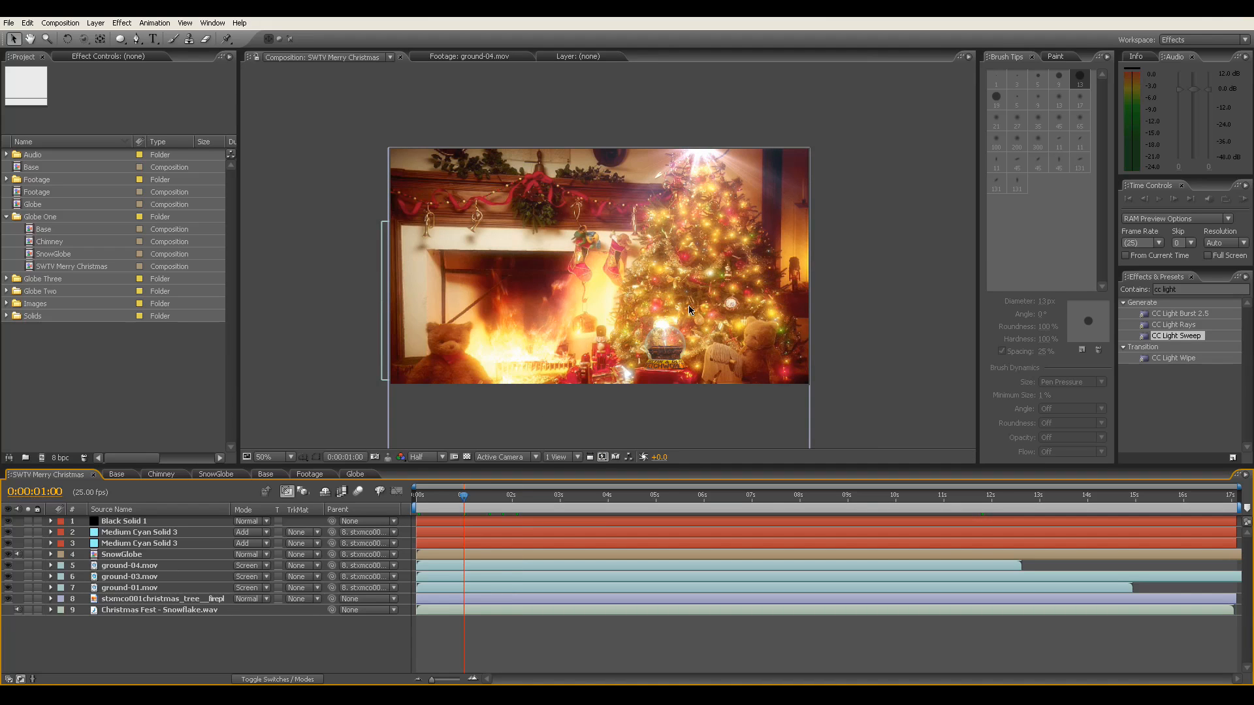
click(610, 497)
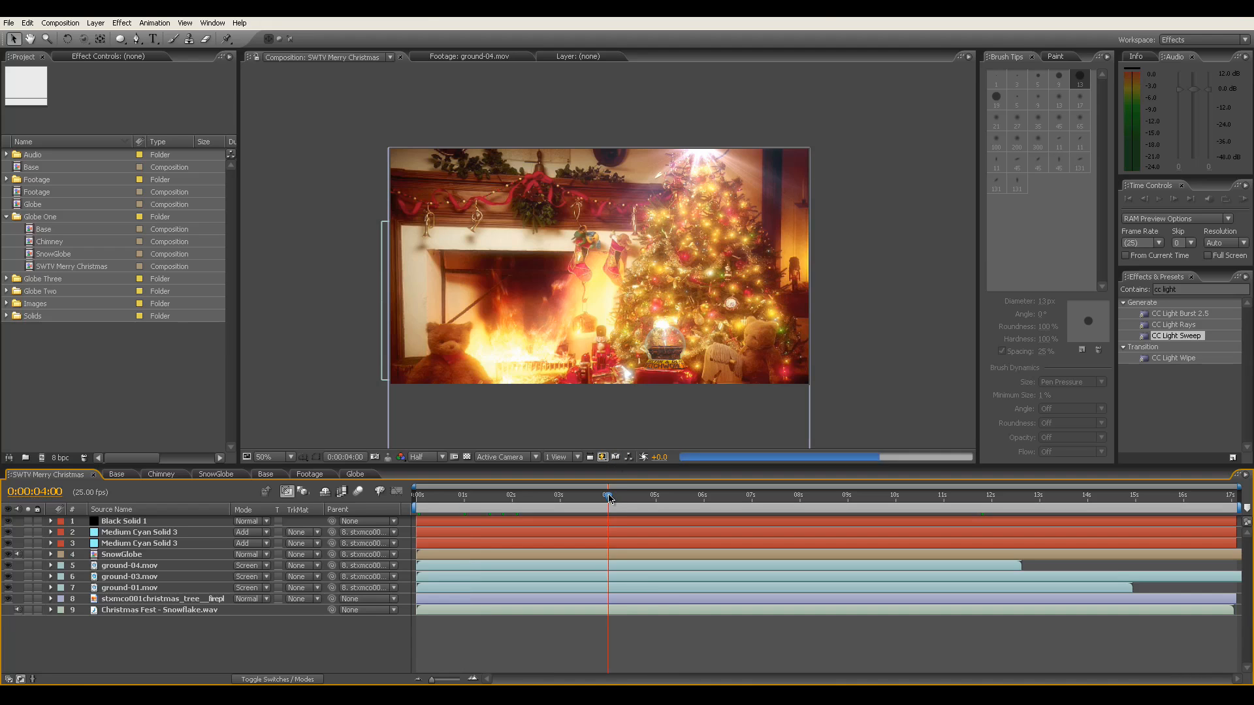
click(631, 499)
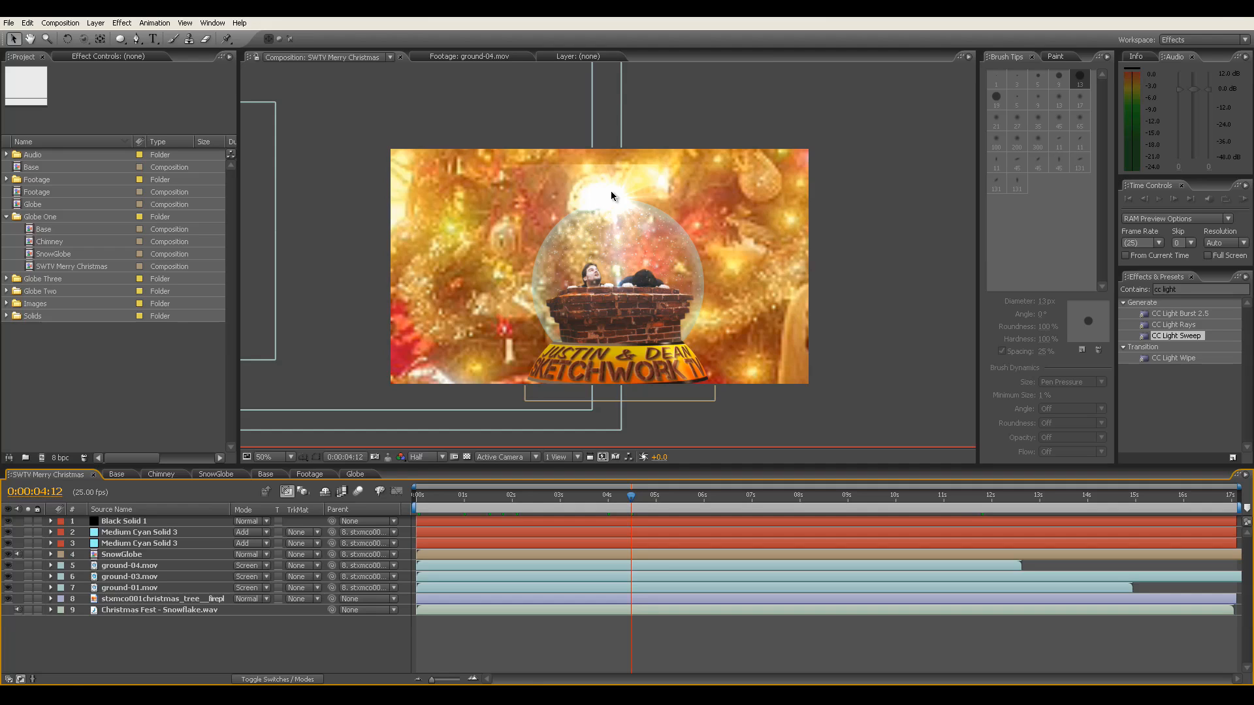
click(667, 499)
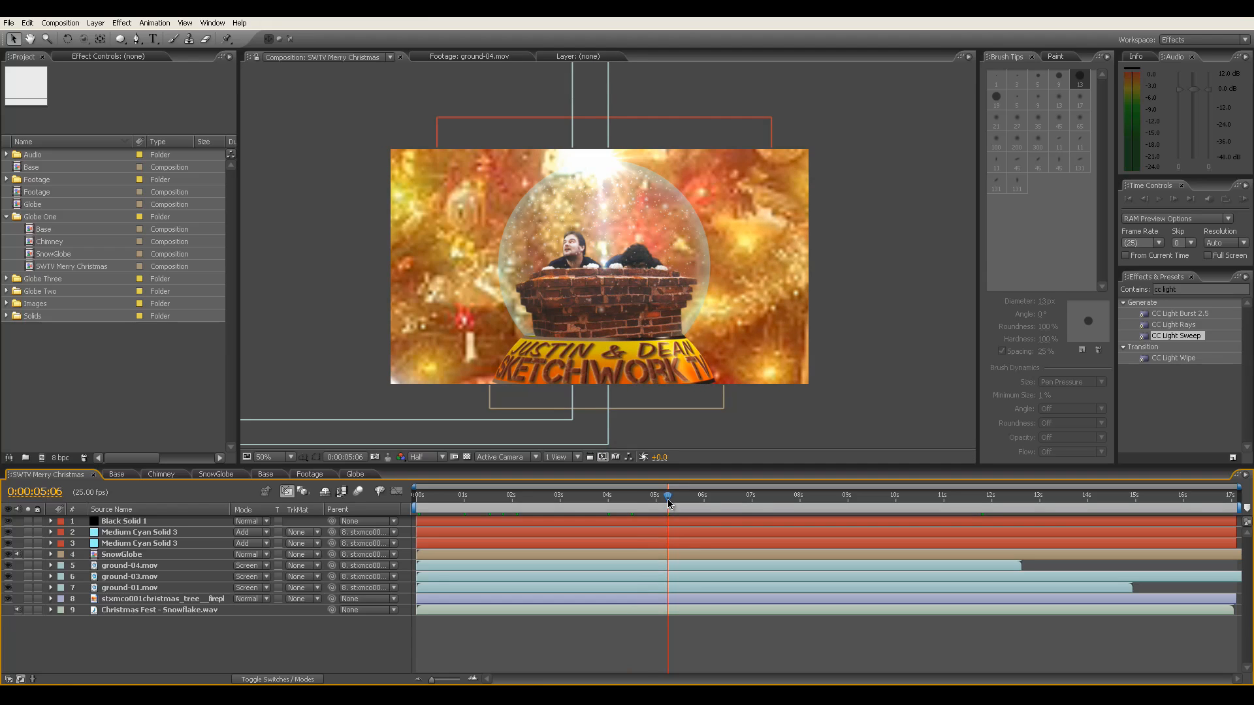
click(418, 500)
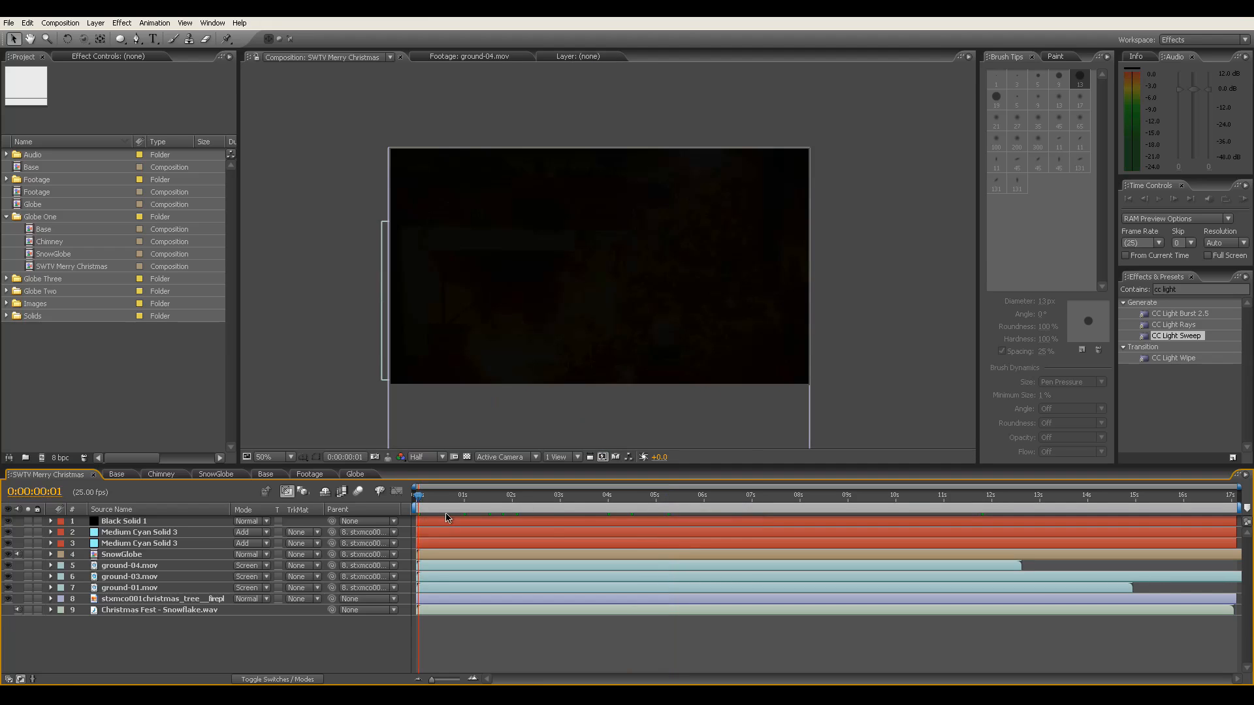
click(515, 501)
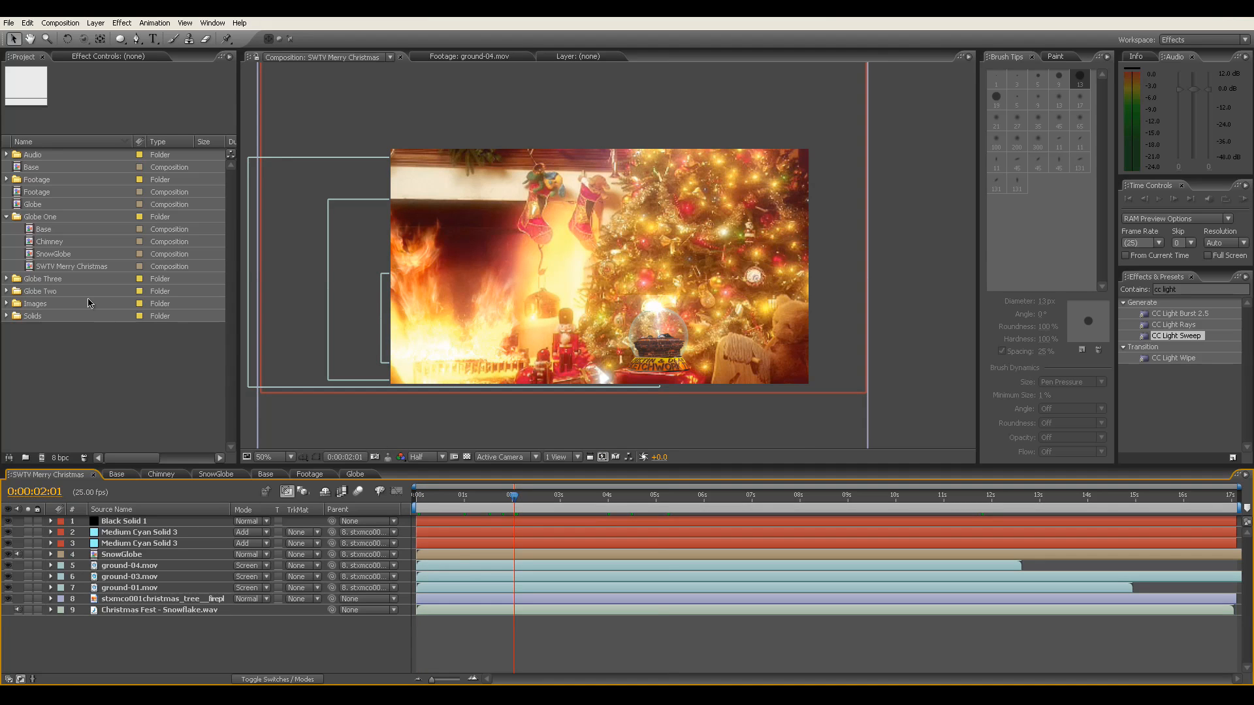
Expand the Globe Two and Globe Three folders, open SWTV Merry Christmas 3 and check the frozen globe at 0:00:04:14.
click(8, 295)
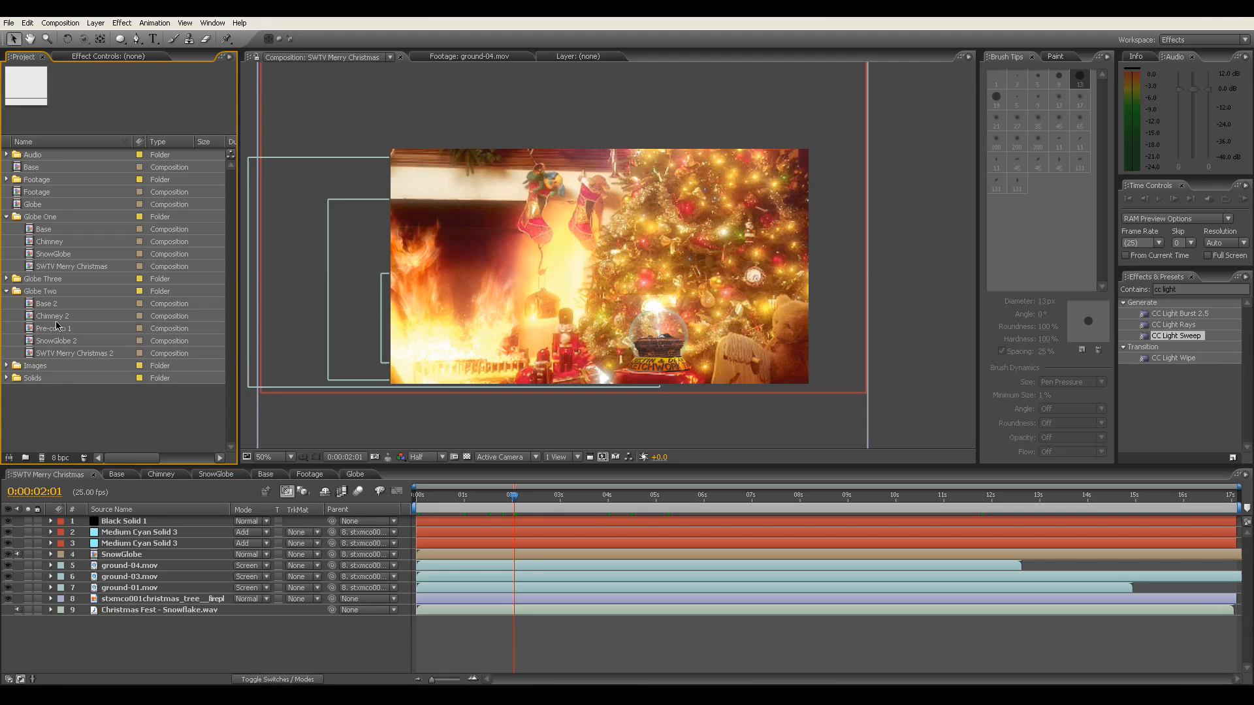
click(7, 279)
double_click(90, 330)
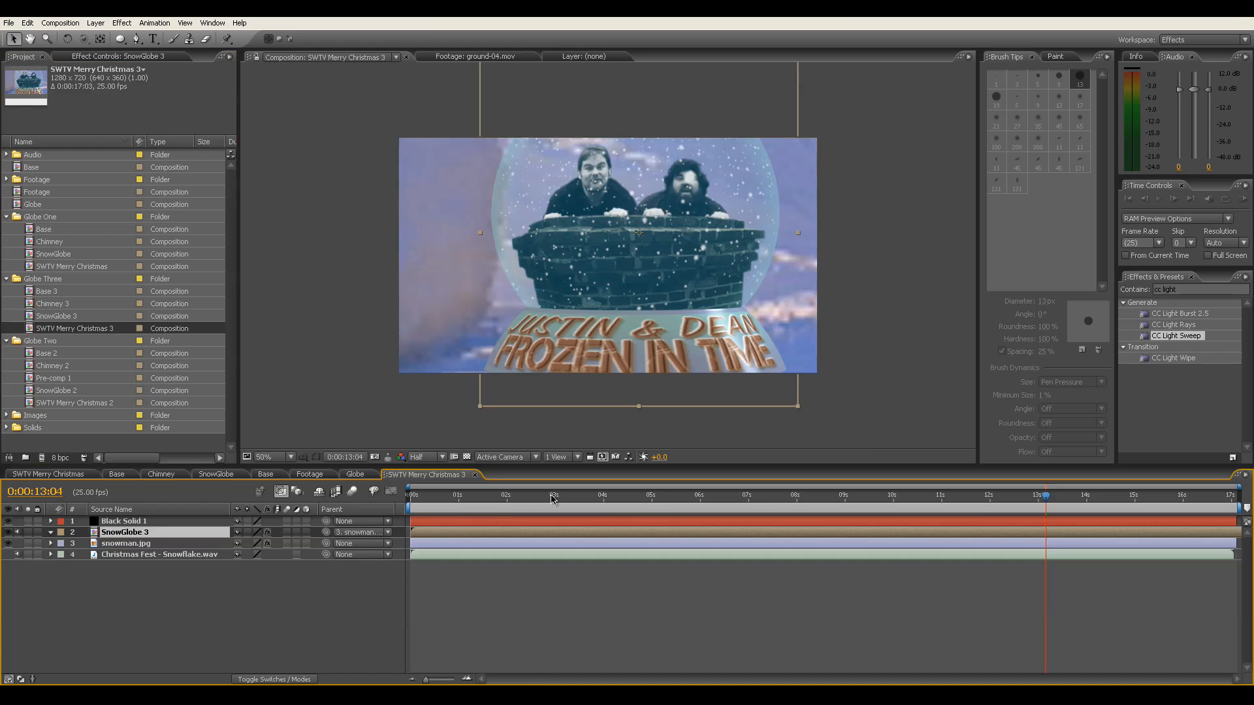
drag(552, 499, 632, 506)
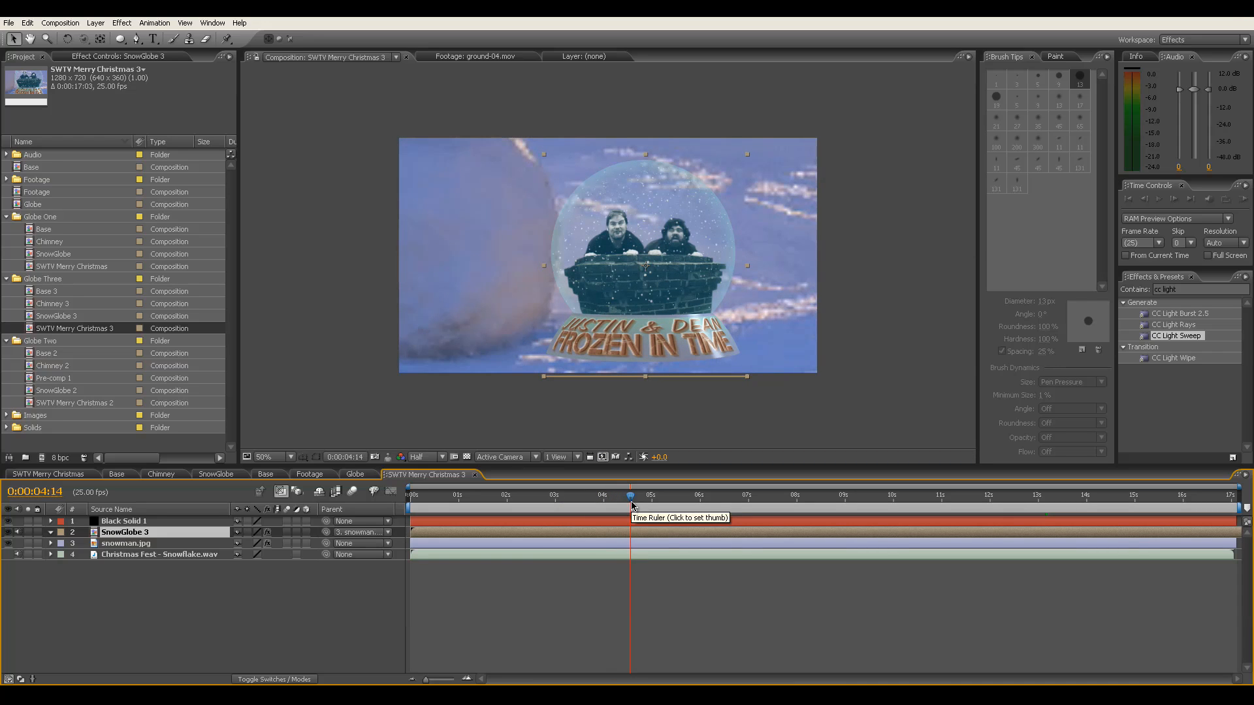
Open SWTV Merry Christmas 2 and review the burning snow globe at several times, ending at 0:00:11:12.
double_click(86, 404)
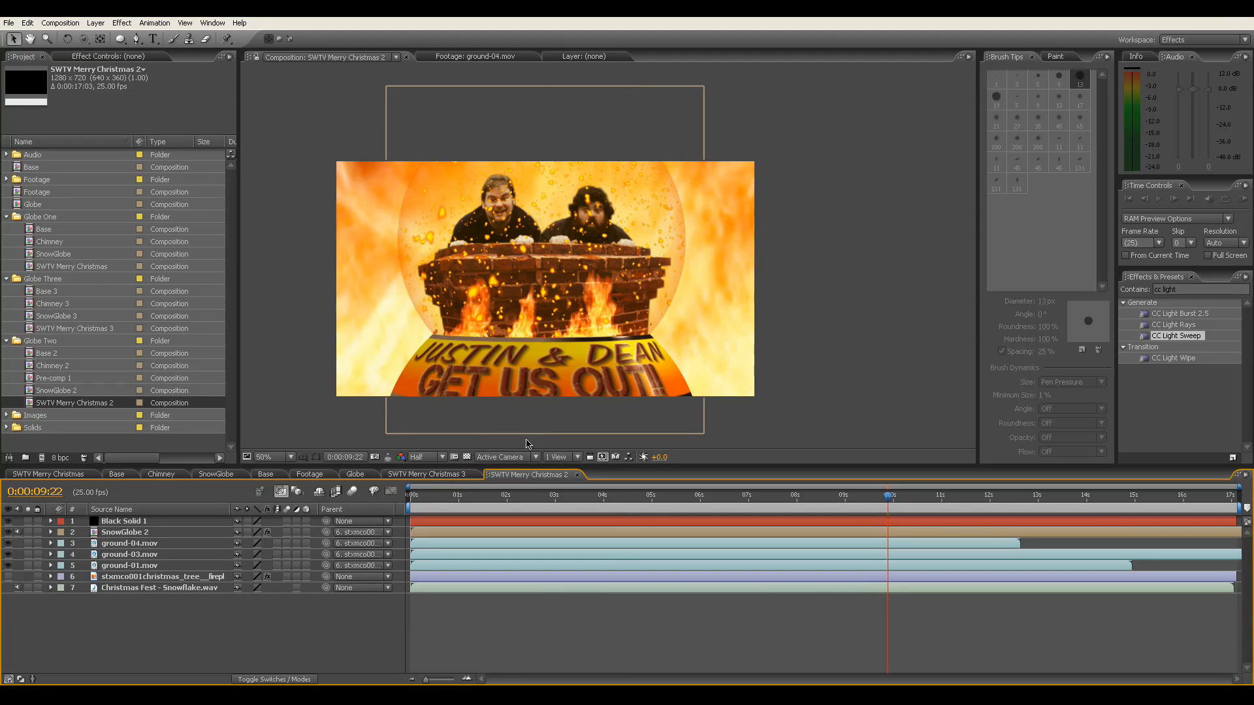
click(557, 497)
click(567, 496)
click(608, 497)
click(775, 497)
click(791, 496)
click(808, 497)
click(826, 497)
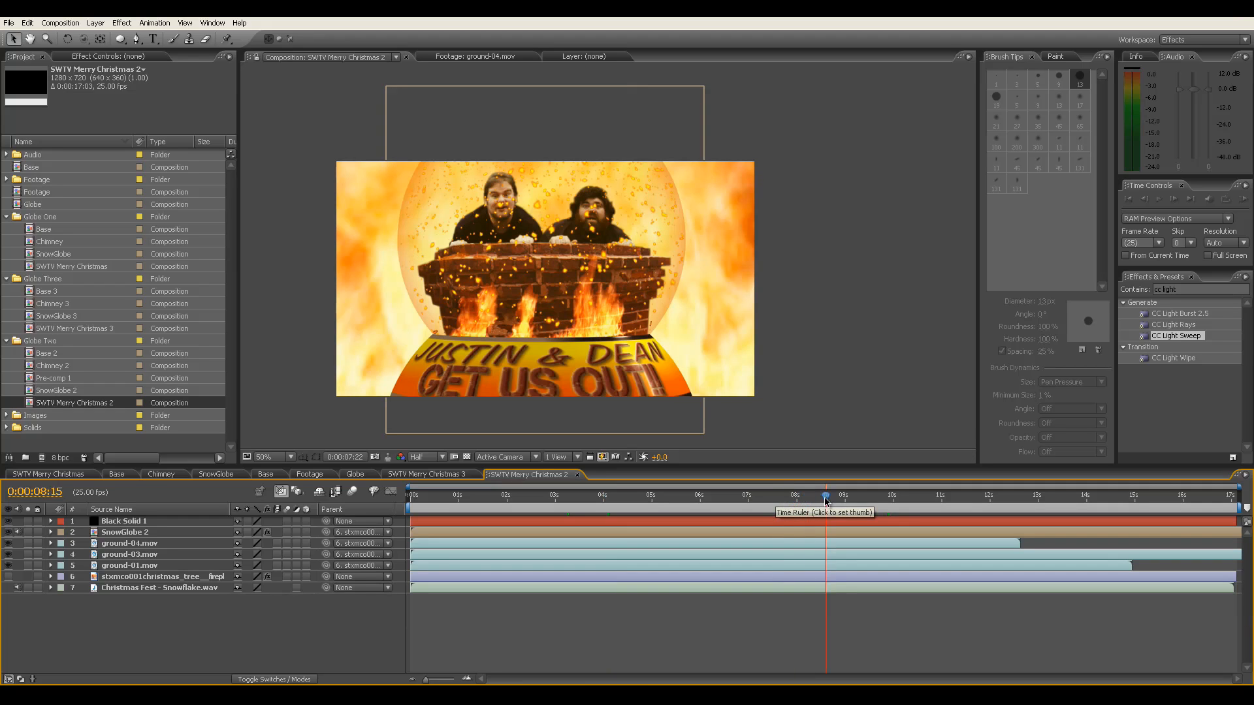
click(833, 497)
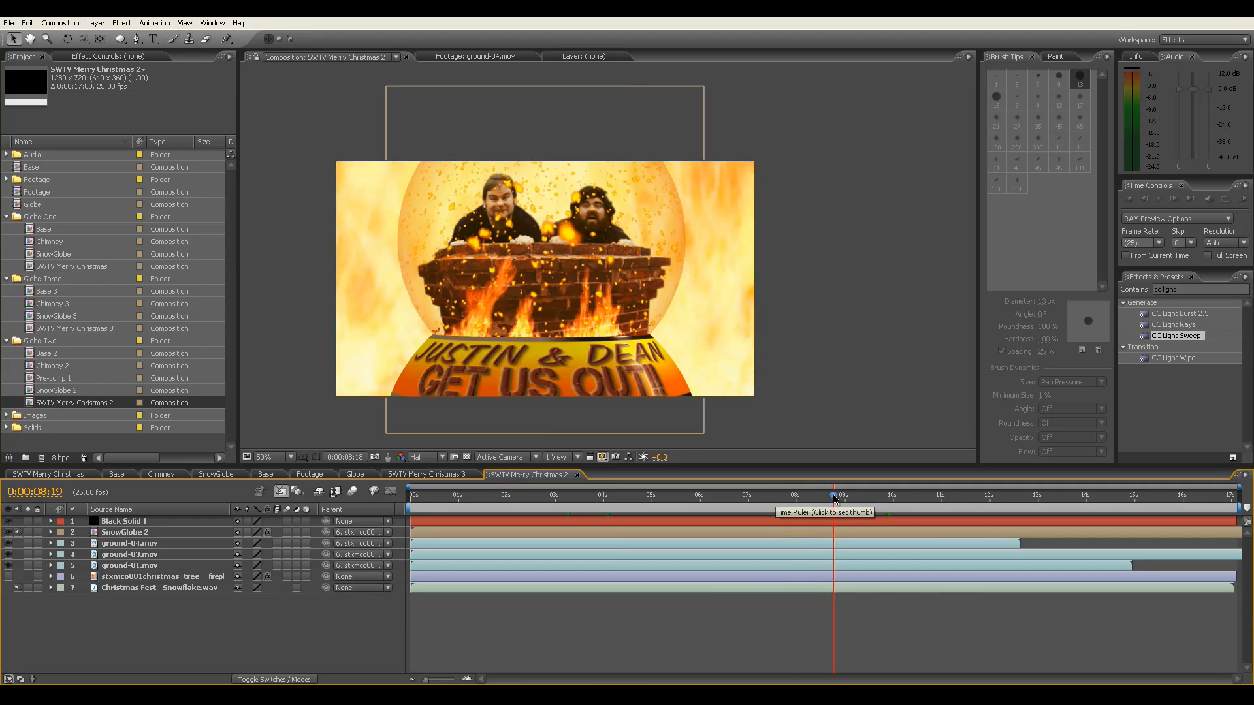
click(873, 507)
click(923, 507)
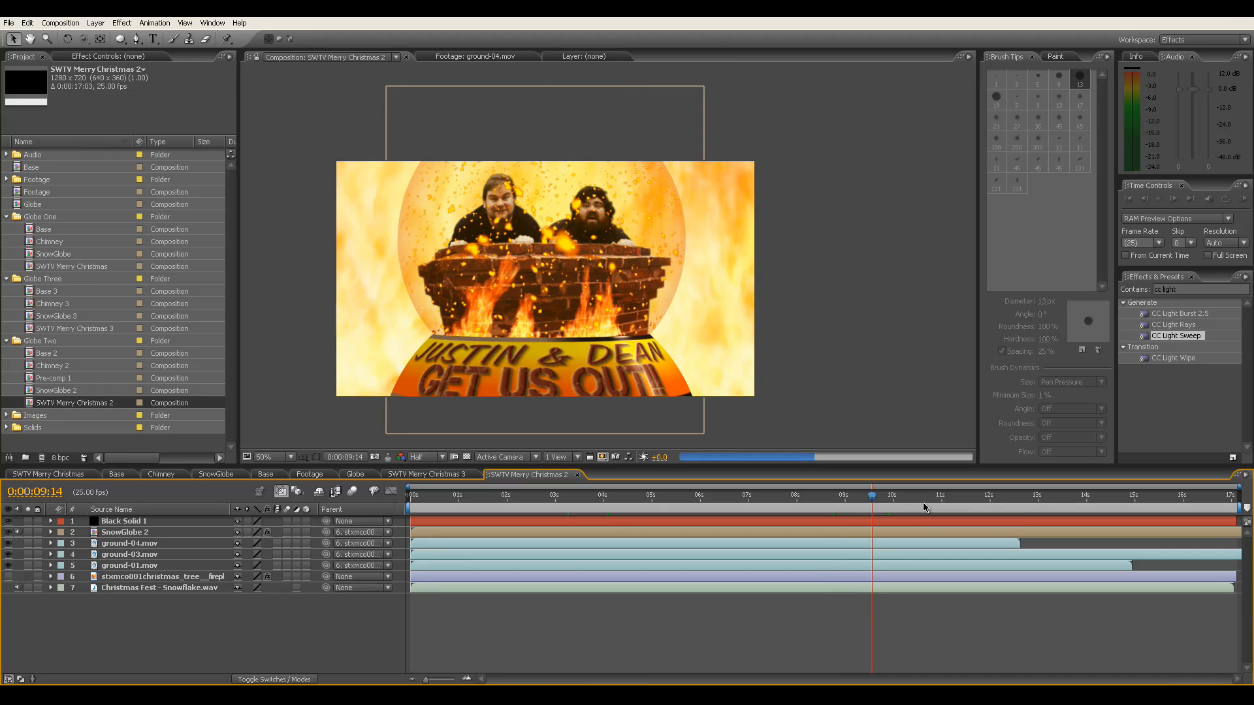
click(965, 502)
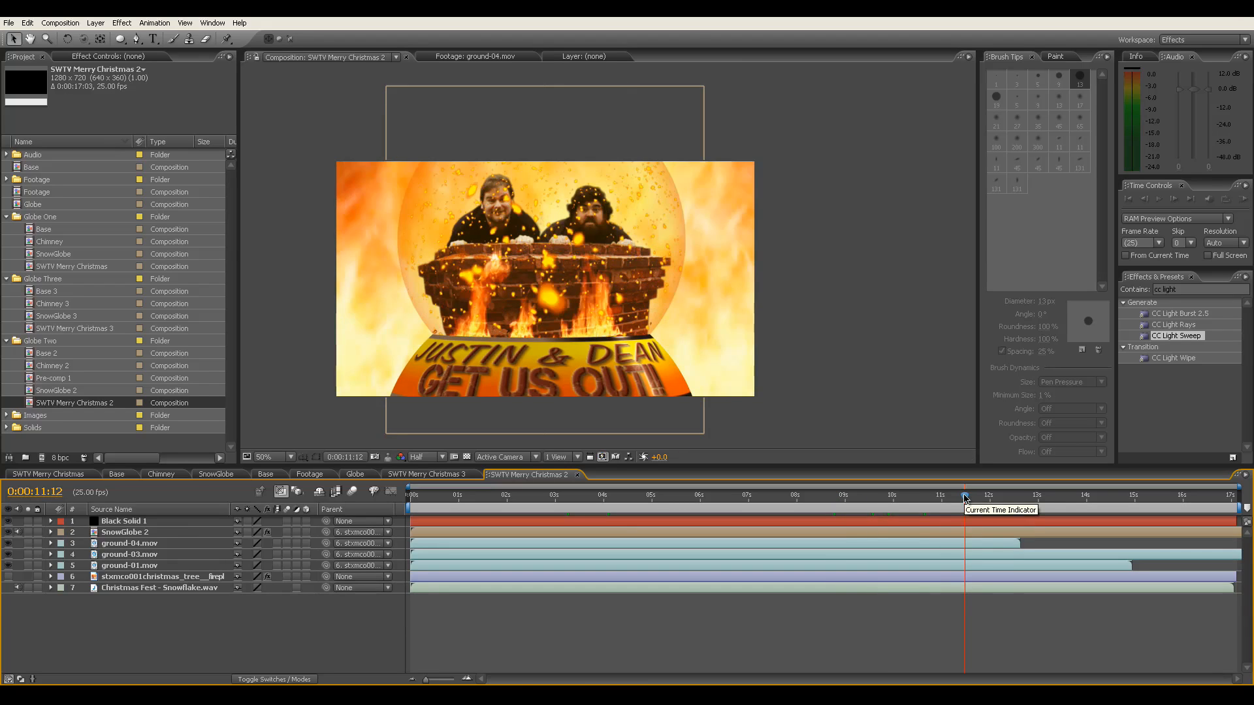